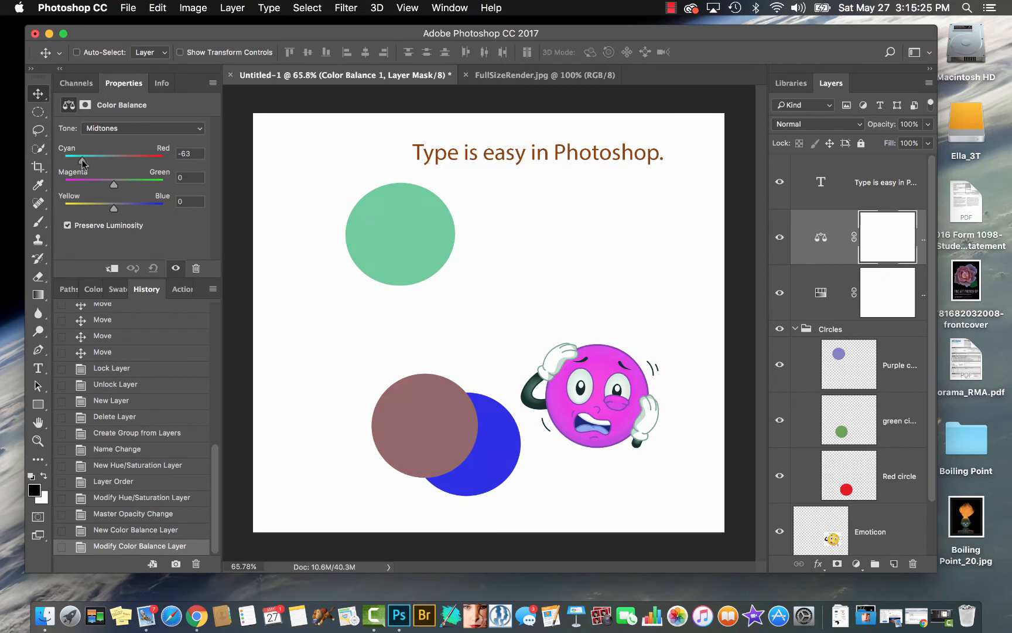
Set the Color Balance layer's Cyan–Red midtone value to +48 and add a Selective Color adjustment layer above it
drag(86, 163, 138, 162)
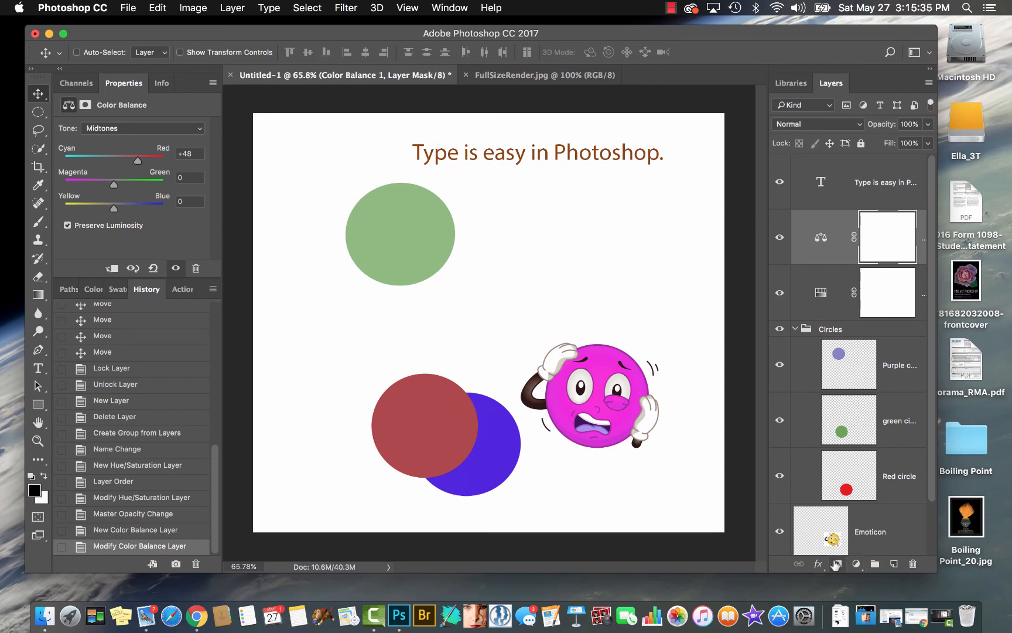
click(856, 564)
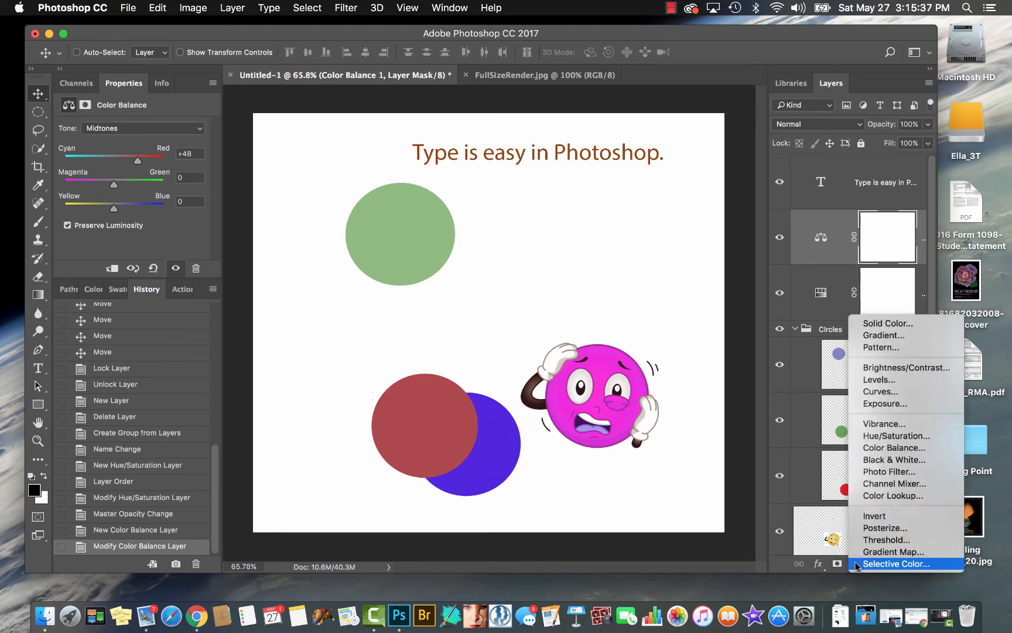
click(890, 563)
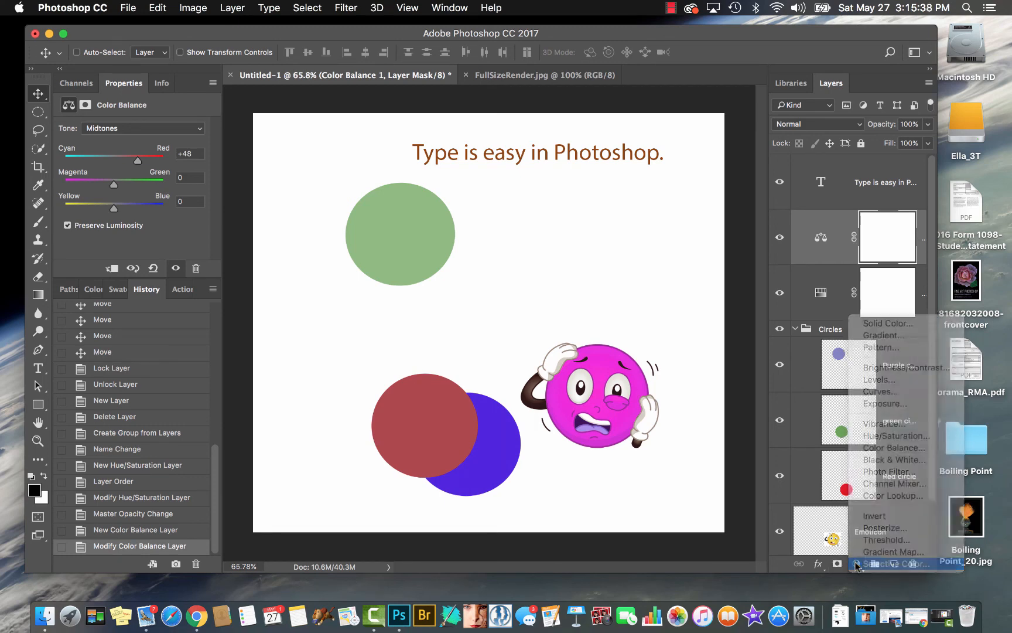
click(208, 9)
mouse_move(204, 48)
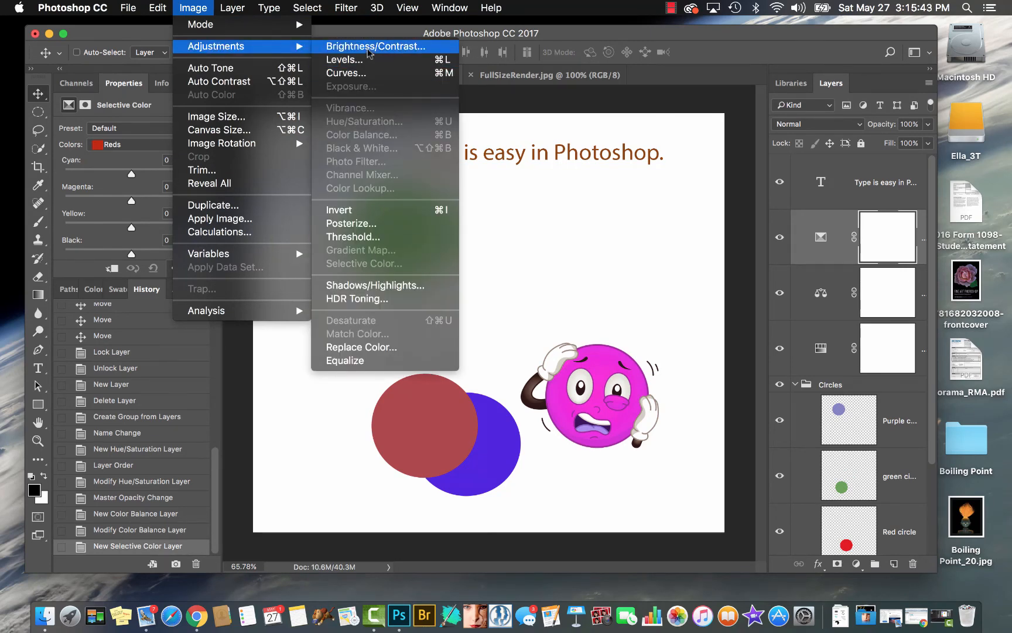
click(199, 8)
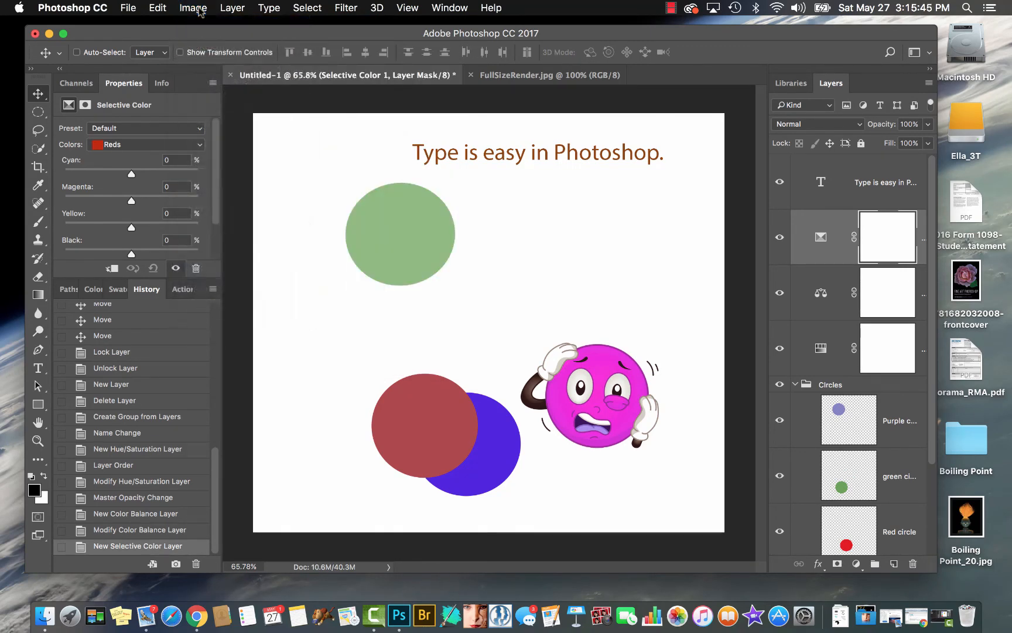
click(199, 8)
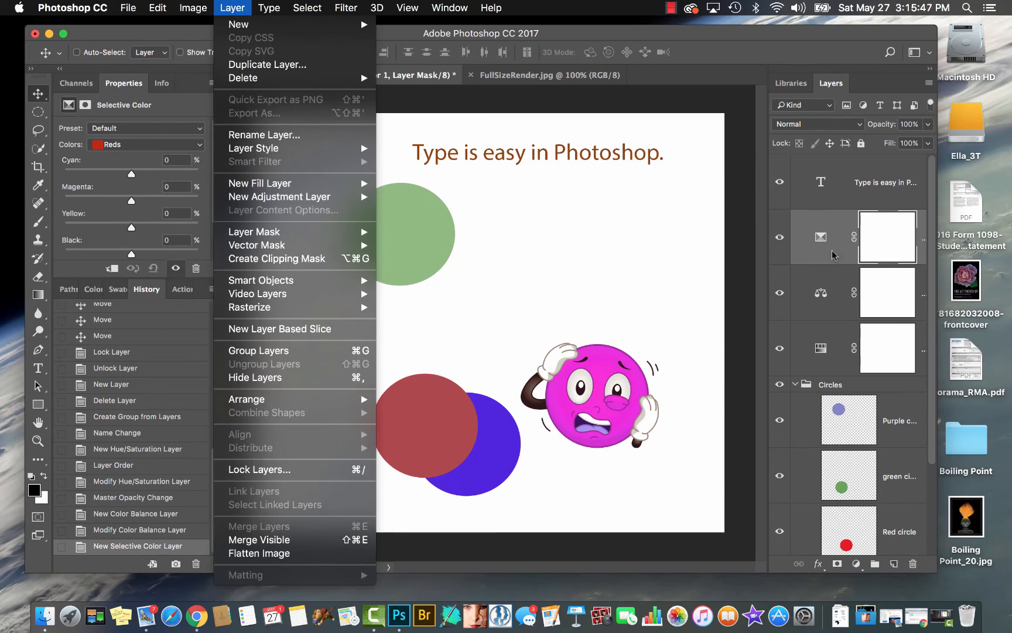
click(891, 421)
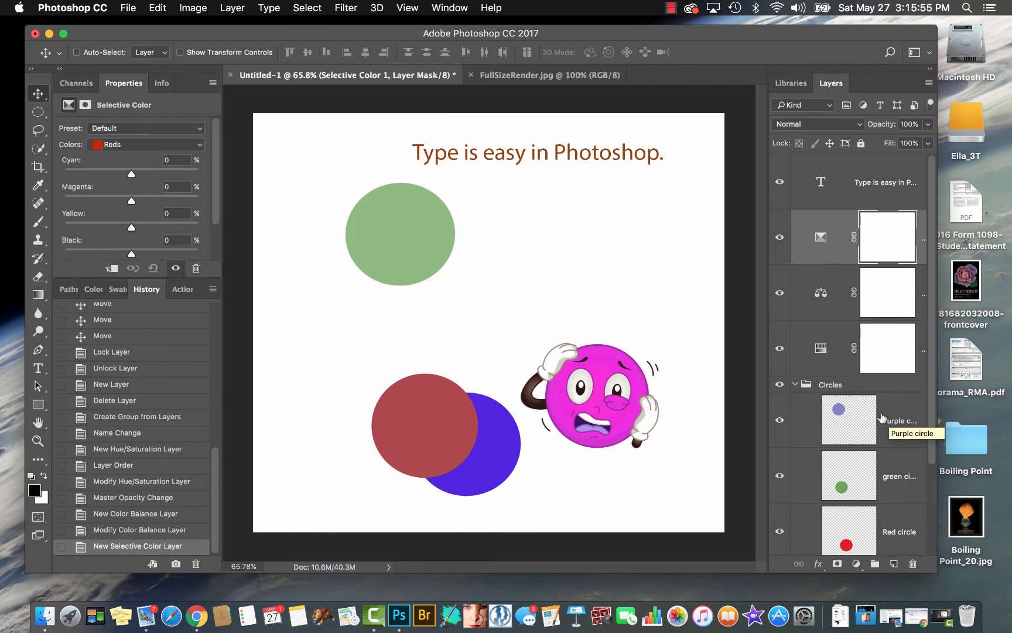
Add a vector mask to the Selective Color layer, hide the Selective Color and Color Balance layers, and select the Hue/Saturation layer's mask
click(838, 563)
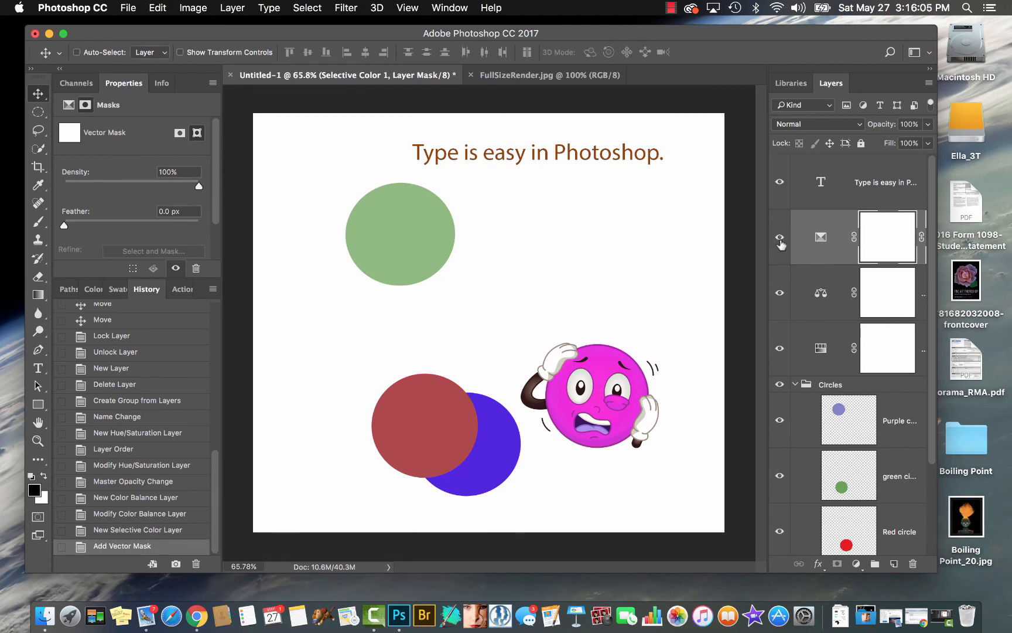
click(779, 236)
click(779, 292)
click(871, 347)
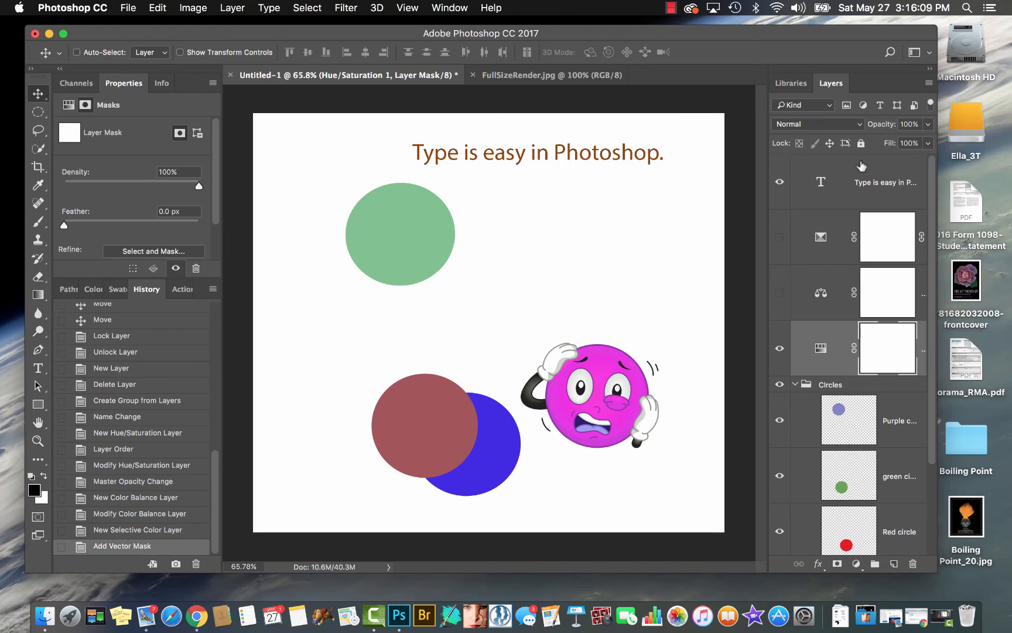
Widen the window and the layer list, and delete the vector mask from the Selective Color 1 layer
drag(935, 566, 990, 573)
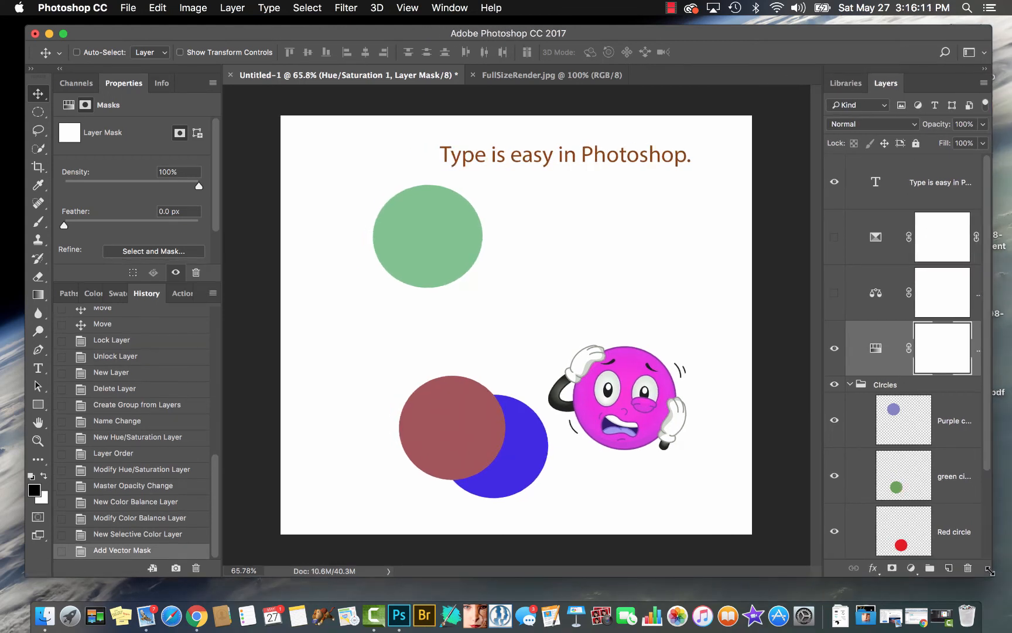
drag(822, 396, 761, 403)
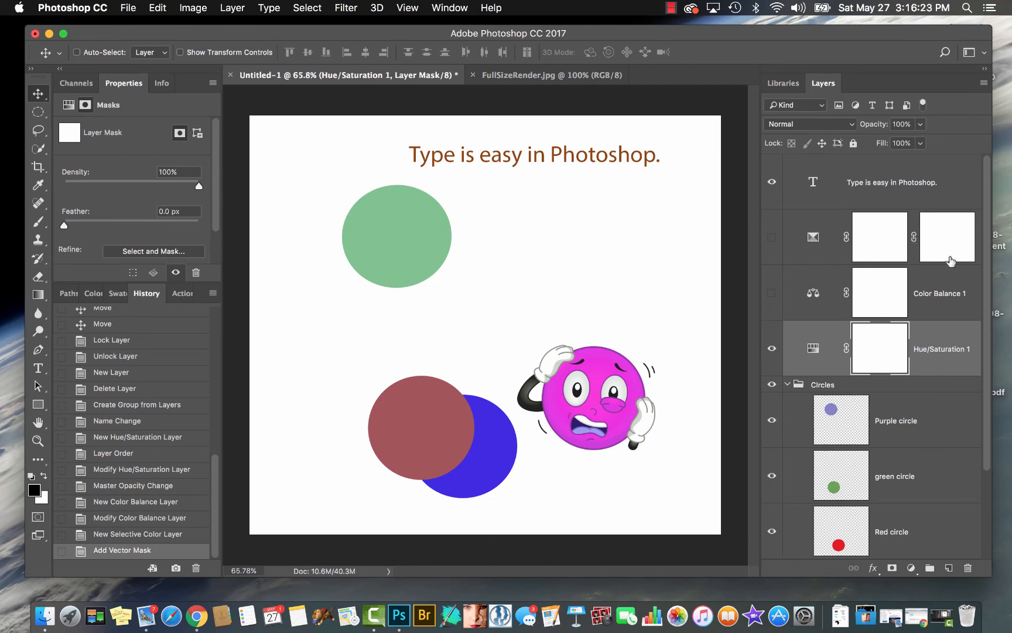
drag(945, 246, 968, 568)
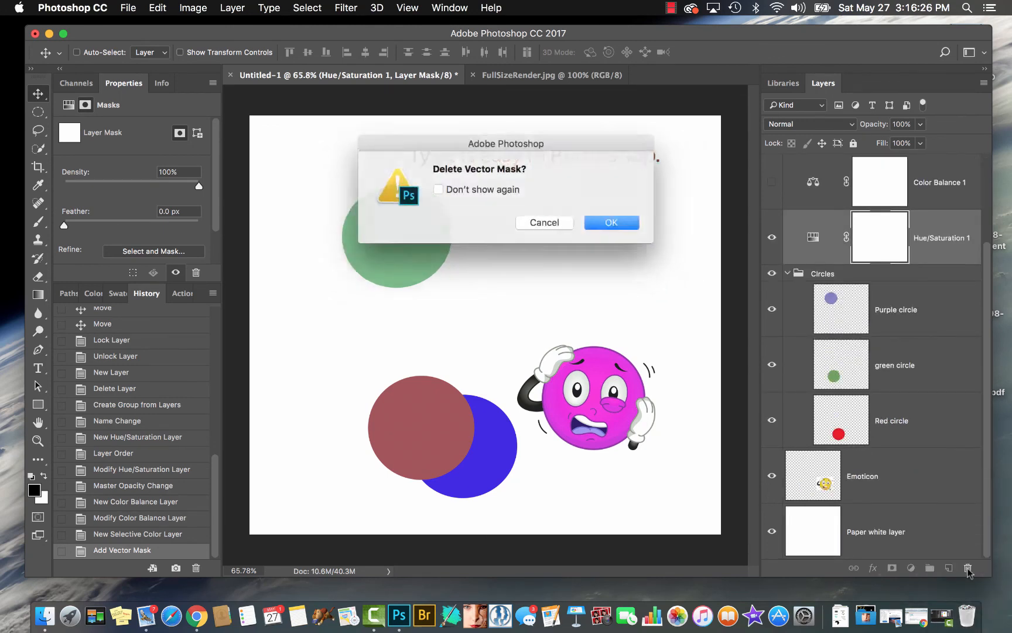
click(596, 223)
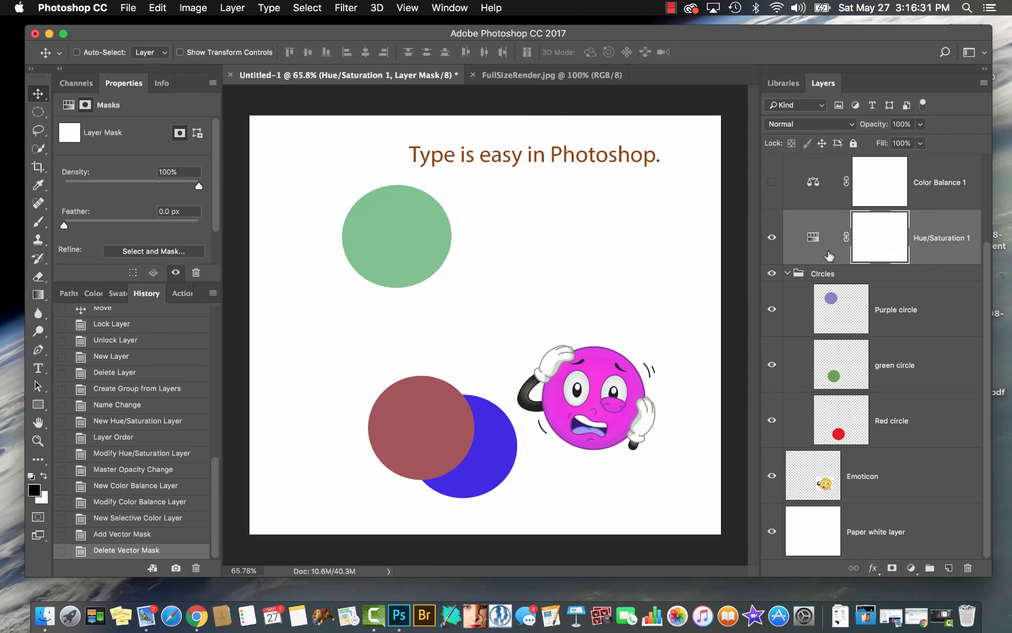
Hide the Hue/Saturation 1 adjustment layer
scroll(829, 256, up, 1)
scroll(830, 256, up, 1)
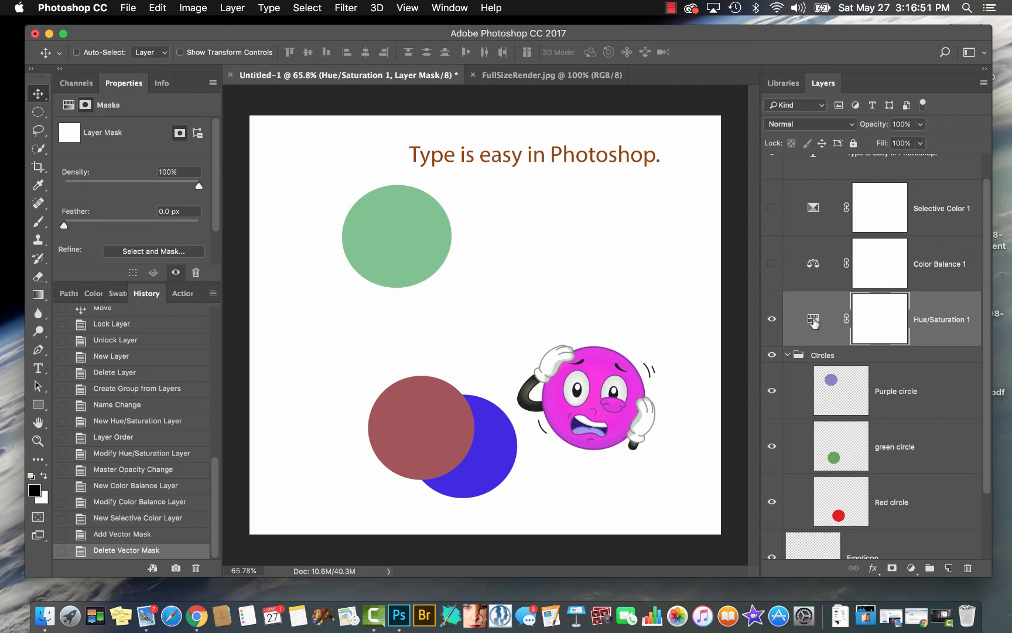
click(772, 319)
Try a linear gradient in the default black and white directly across the Purple circle layer, and undo it
click(879, 398)
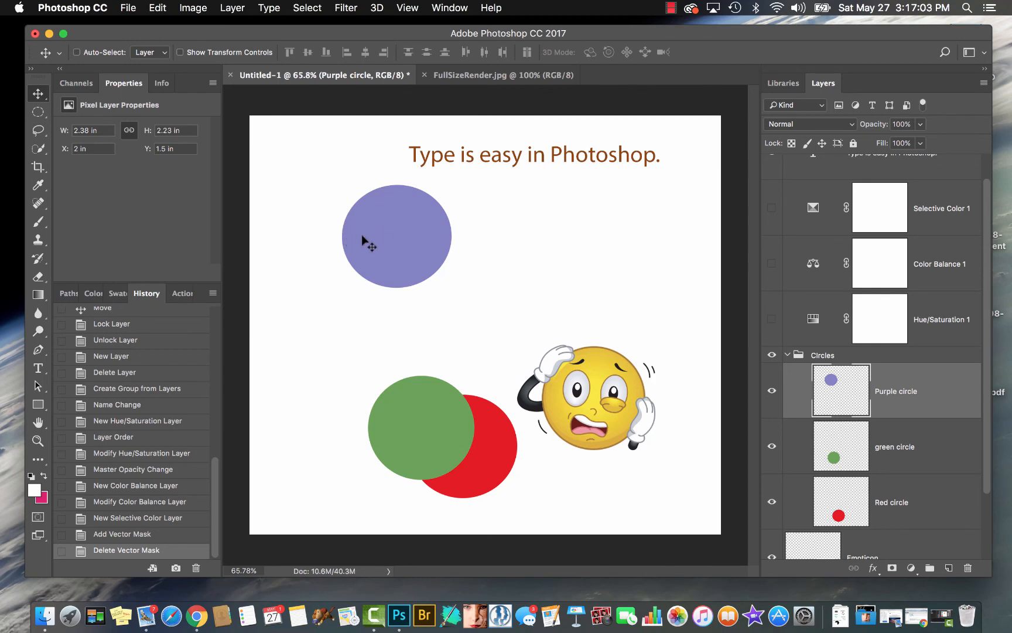
key(g)
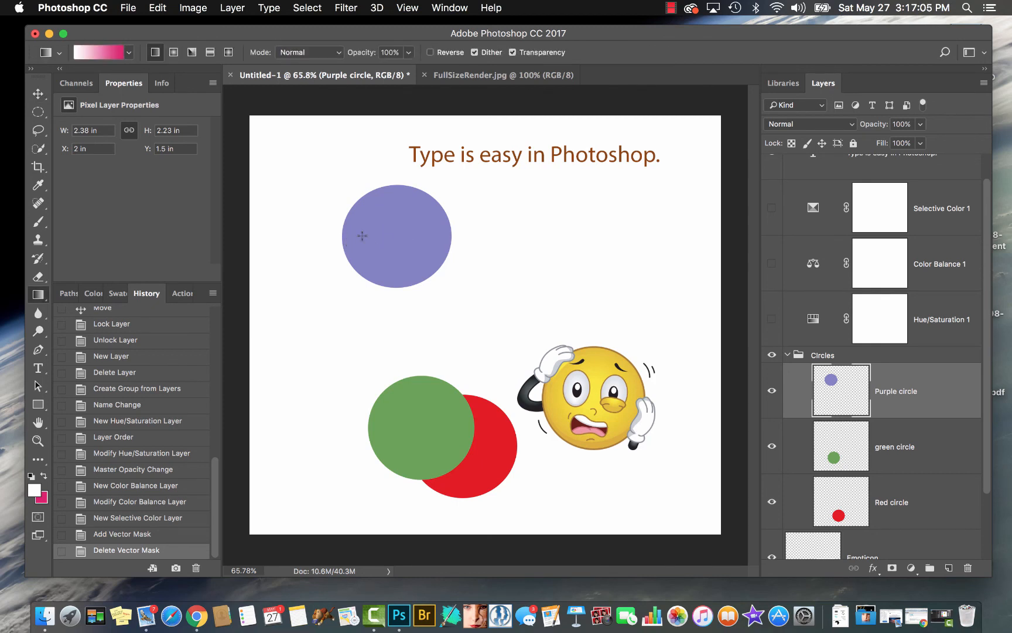
key(d)
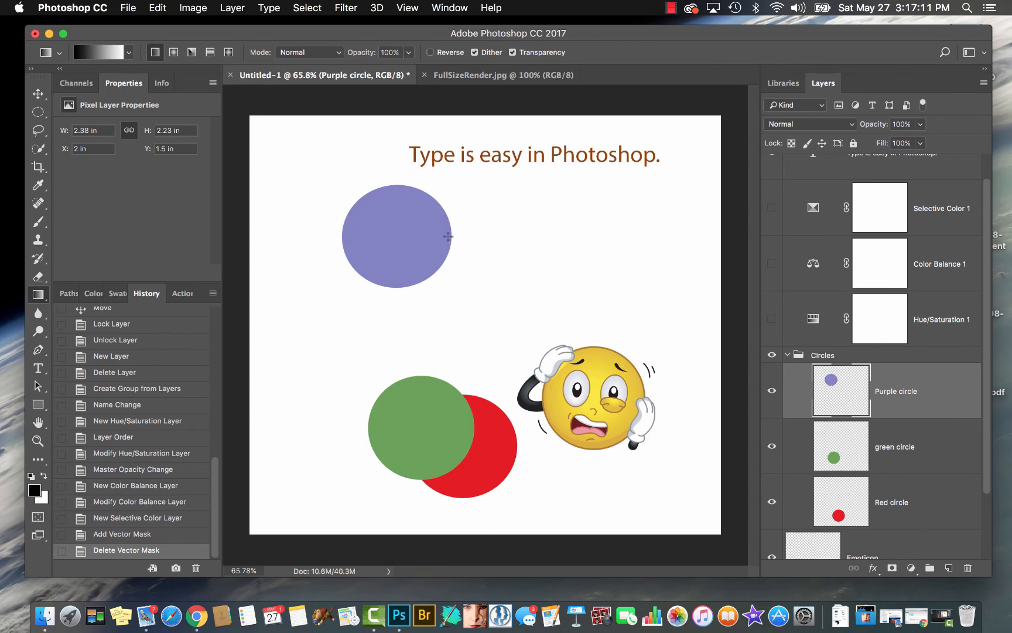
drag(443, 233, 346, 236)
key(super+z)
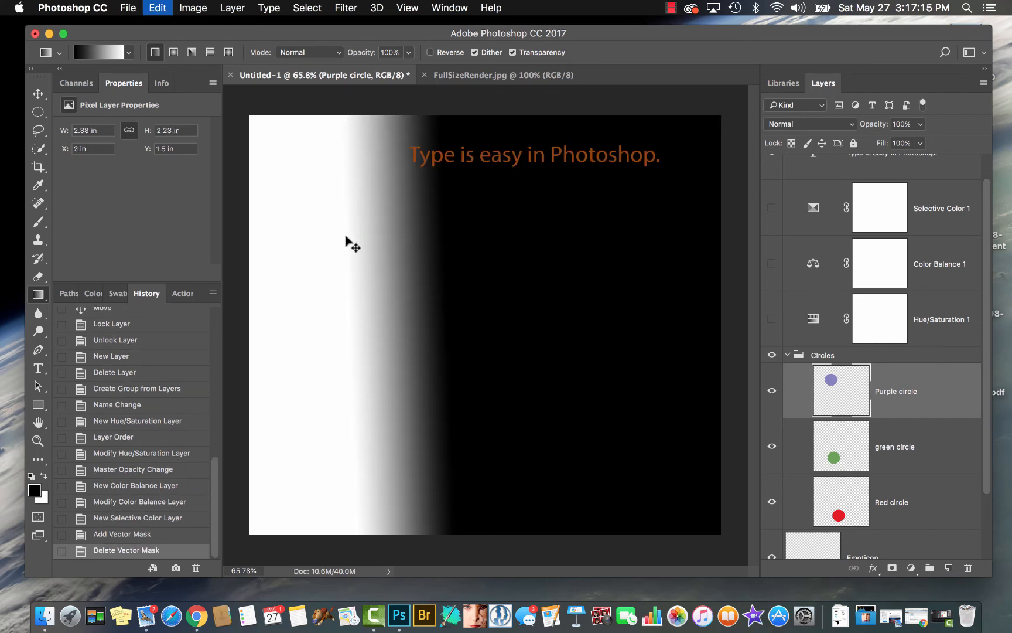
Add a layer mask to the Purple circle layer and fill it with a black-to-white gradient running from the circle's right edge to its left
click(892, 567)
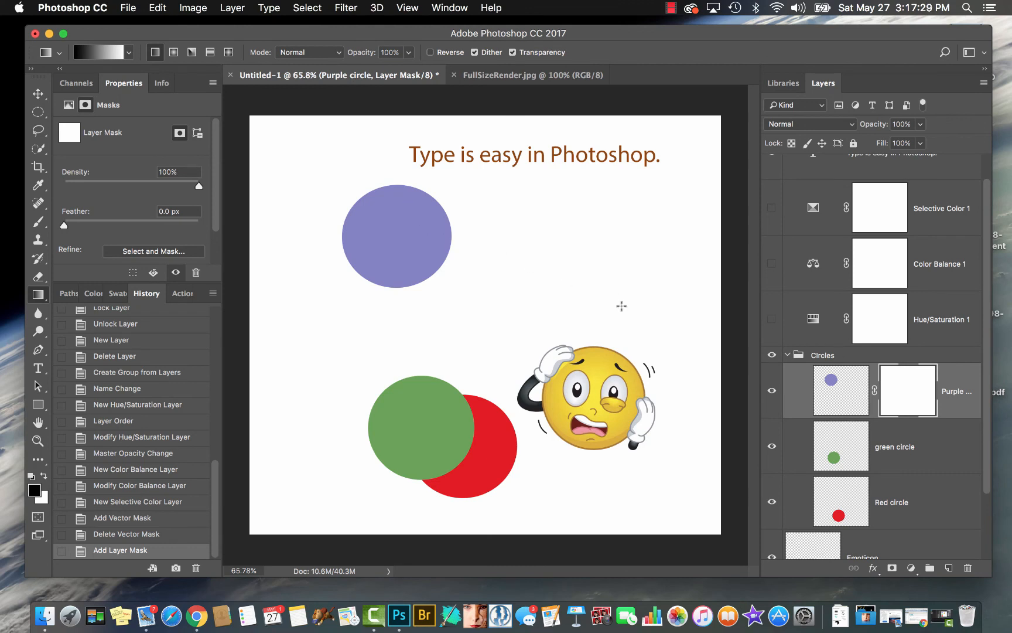
click(838, 393)
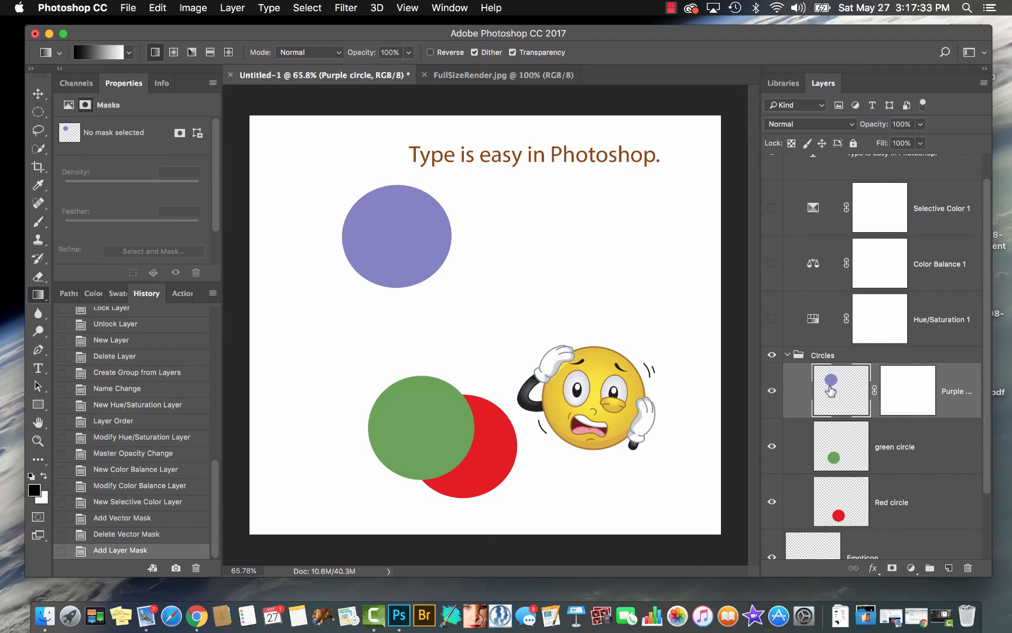
click(906, 388)
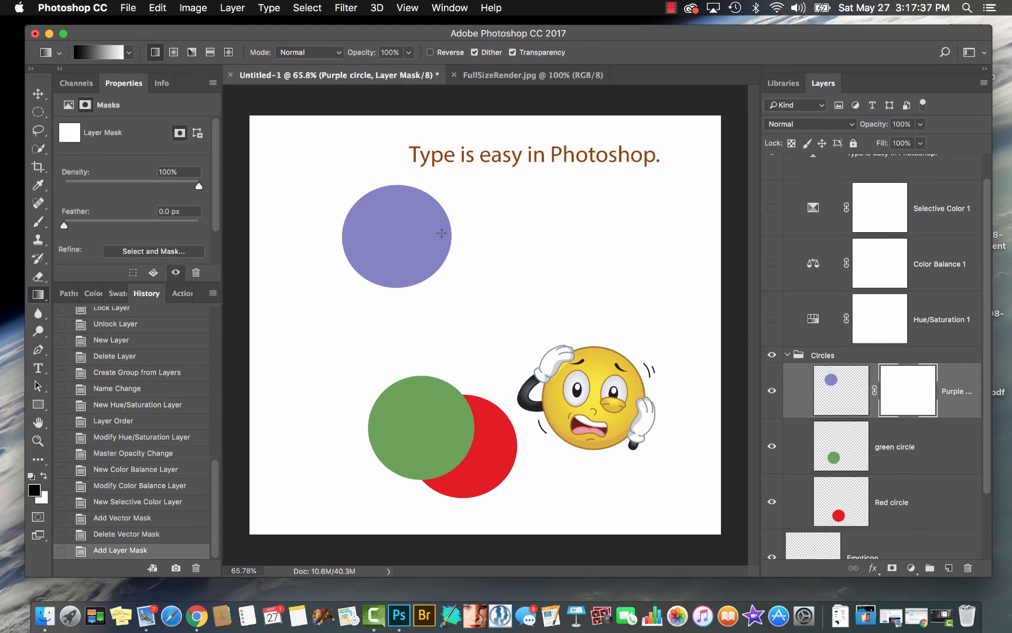
drag(440, 234, 348, 234)
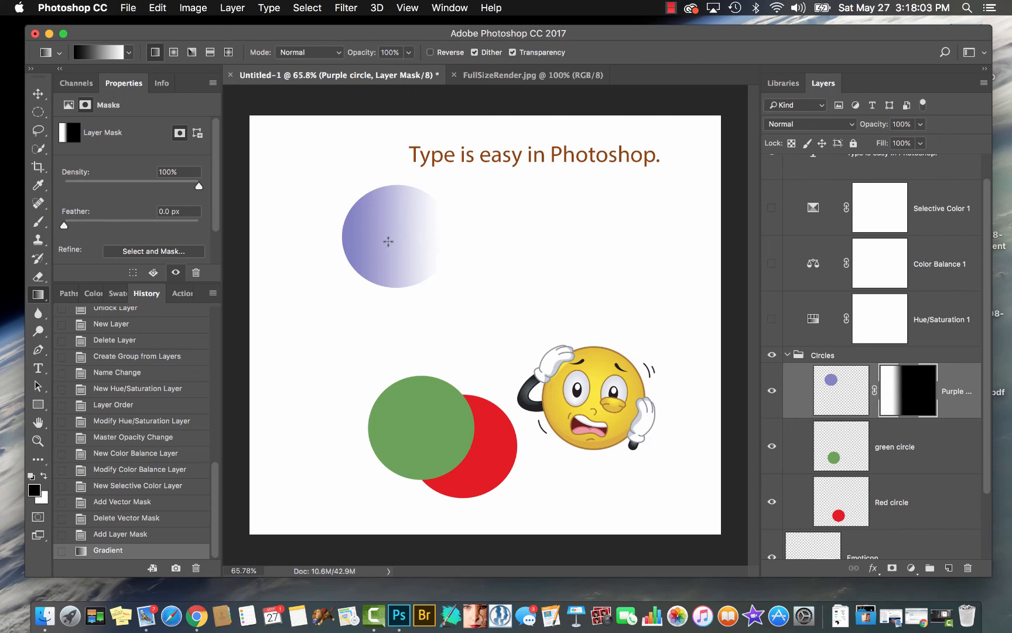
Show the Hue/Saturation 1 layer and, with its mask active, load the green circle's outline as a selection
click(891, 321)
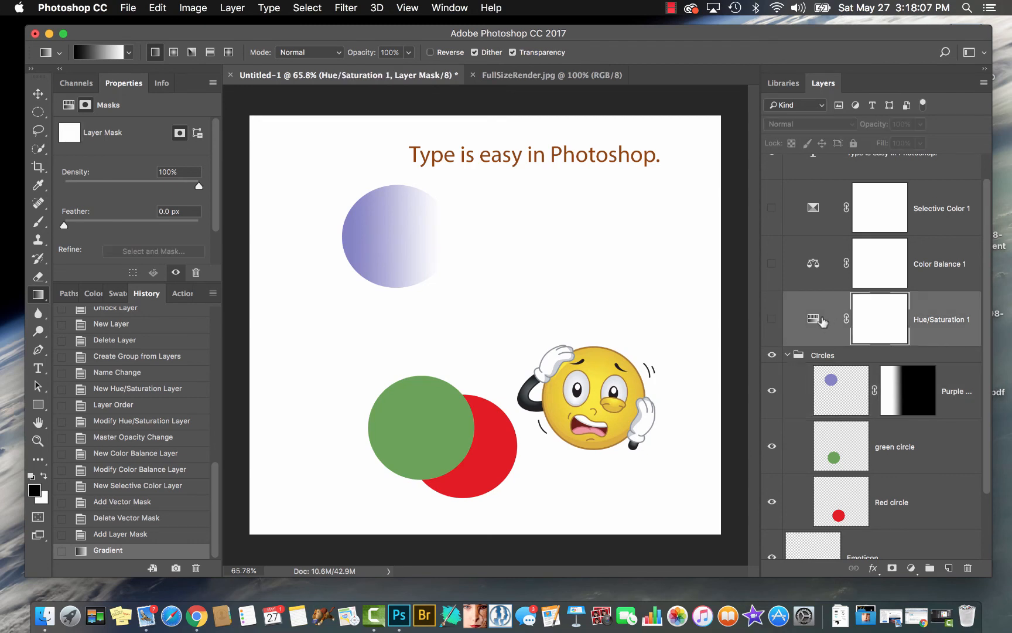
click(772, 319)
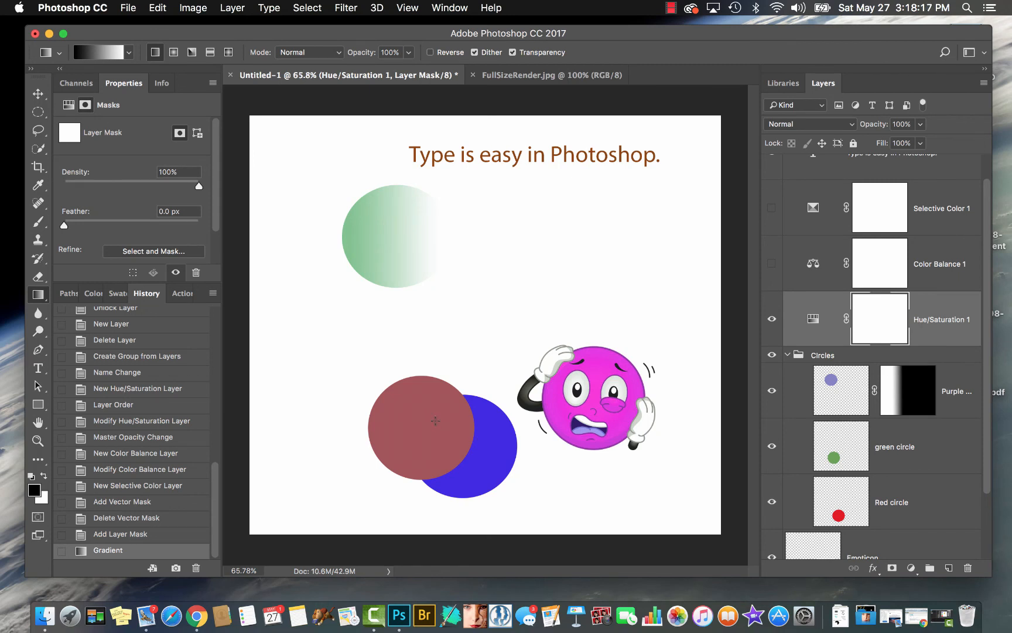
super+click(834, 460)
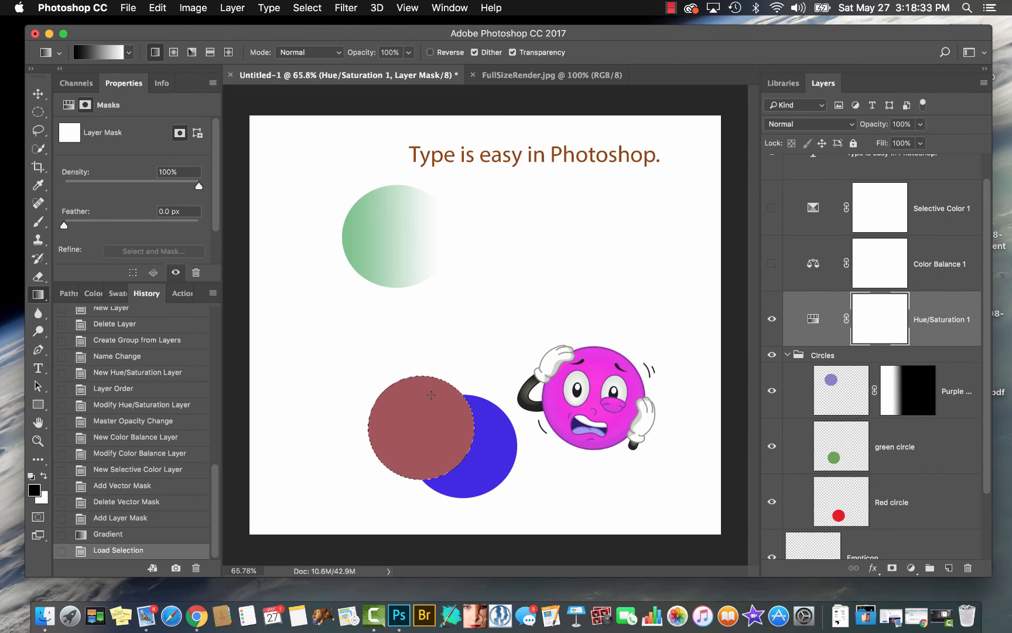
Paint black over the selected green circle on the Hue/Saturation 1 mask with a 250-size soft brush, and deselect
key(bracketleft)
key(bracketright)
key(bracketright)
key(bracketright)
key(bracketright)
key(bracketright)
key(bracketright)
key(bracketright)
key(bracketright)
key(bracketright)
key(bracketright)
key(bracketright)
key(bracketright)
key(bracketleft)
key(bracketright)
key(bracketright)
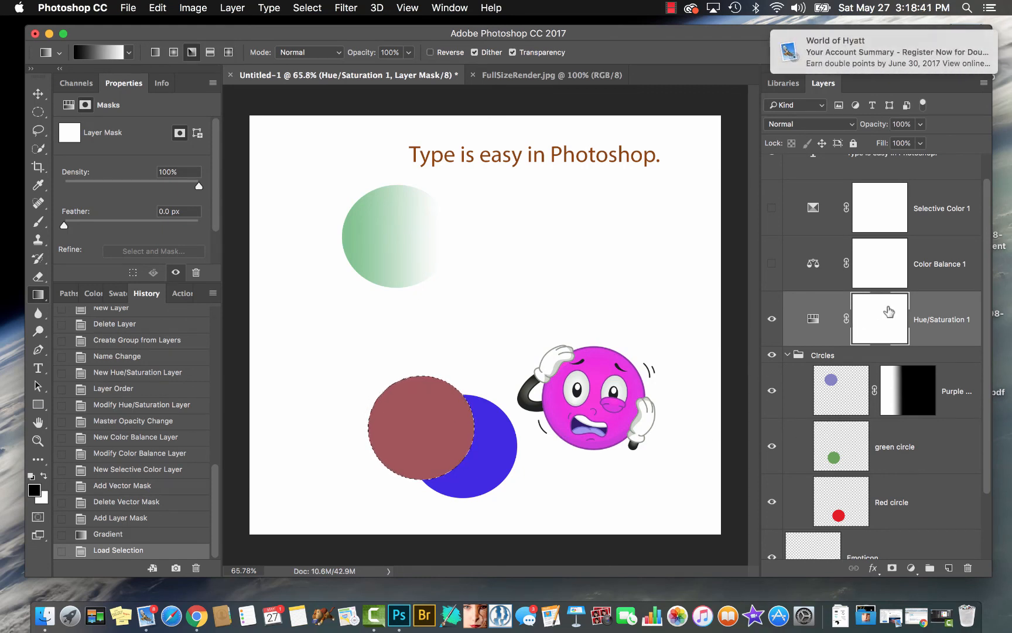
key(b)
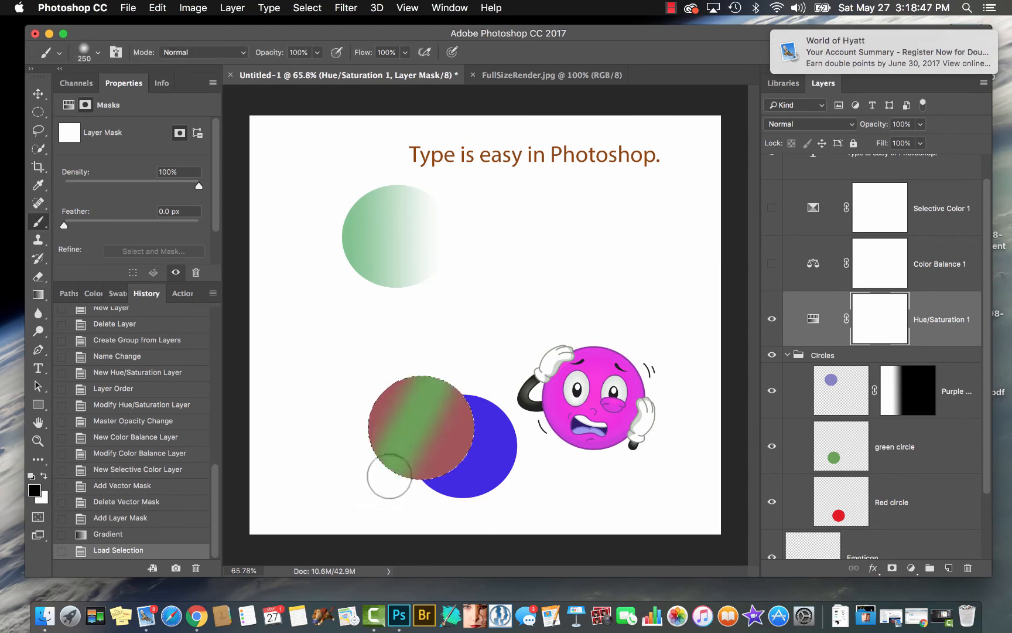
click(413, 456)
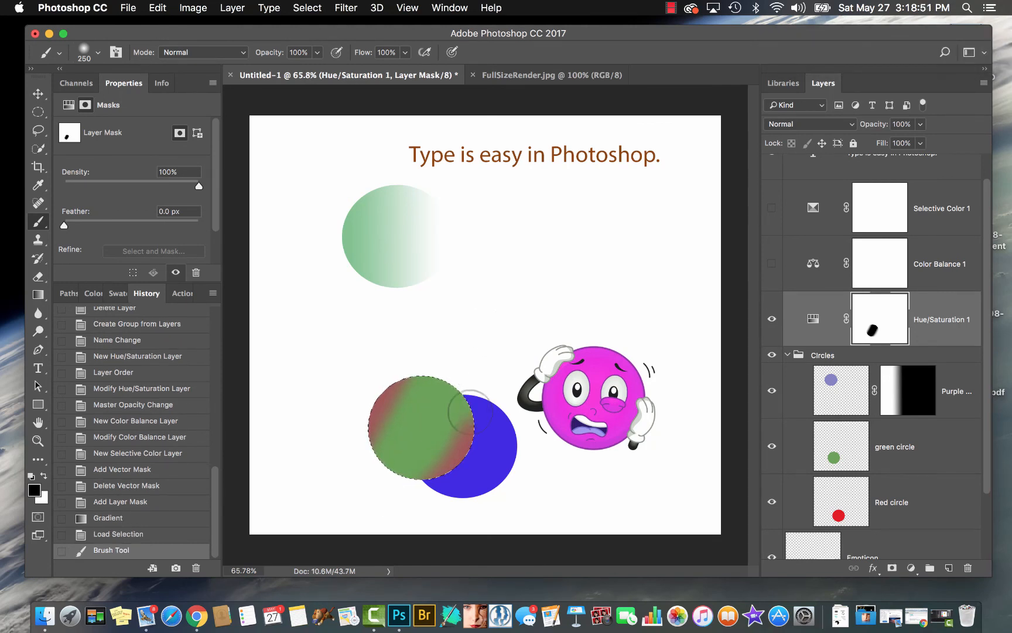
mouse_move(461, 412)
mouse_down()
mouse_move(418, 503)
mouse_move(362, 429)
mouse_up()
click(388, 423)
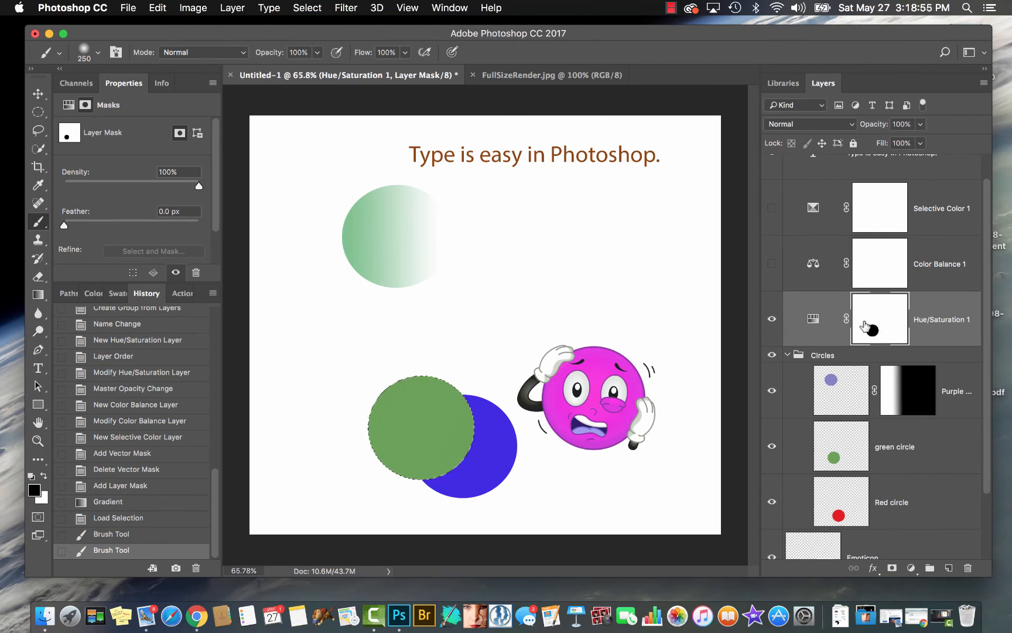
click(838, 328)
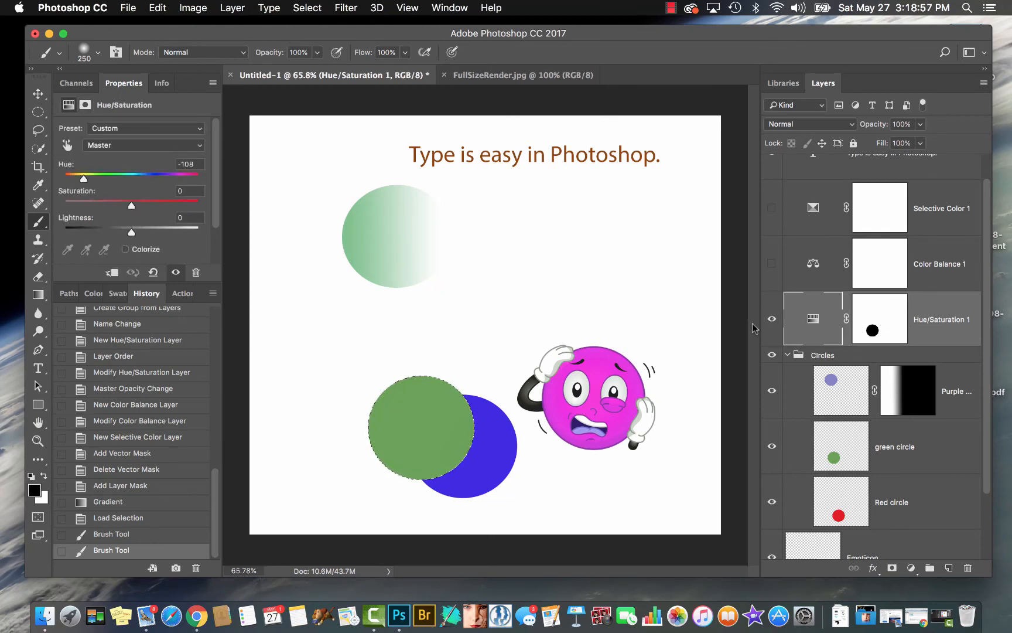
key(super+d)
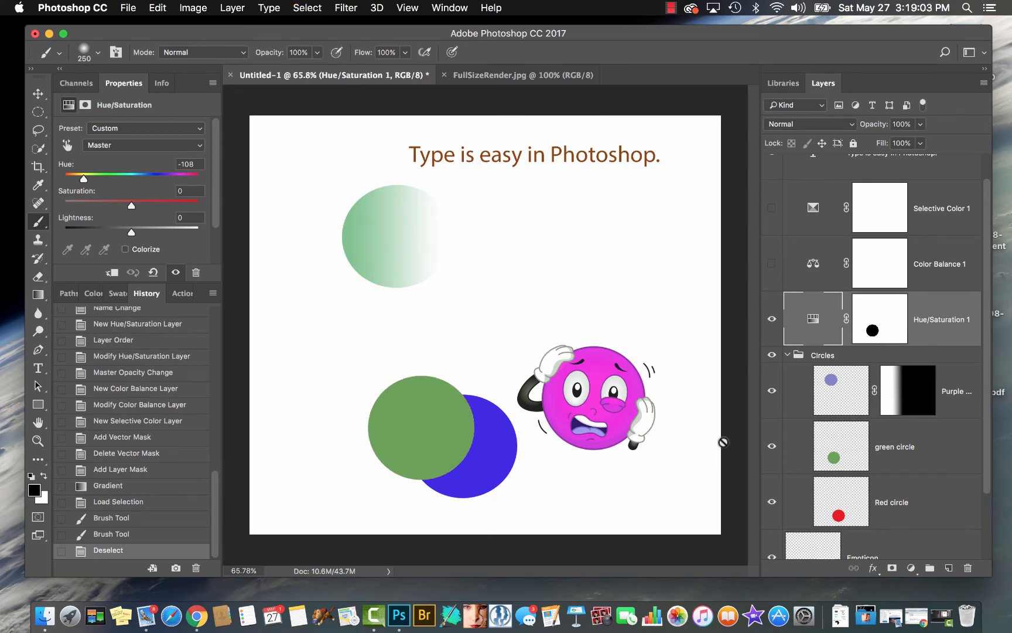
Try to move the green circle up and to the left, out of the masked area, and undo the move
click(854, 454)
key(v)
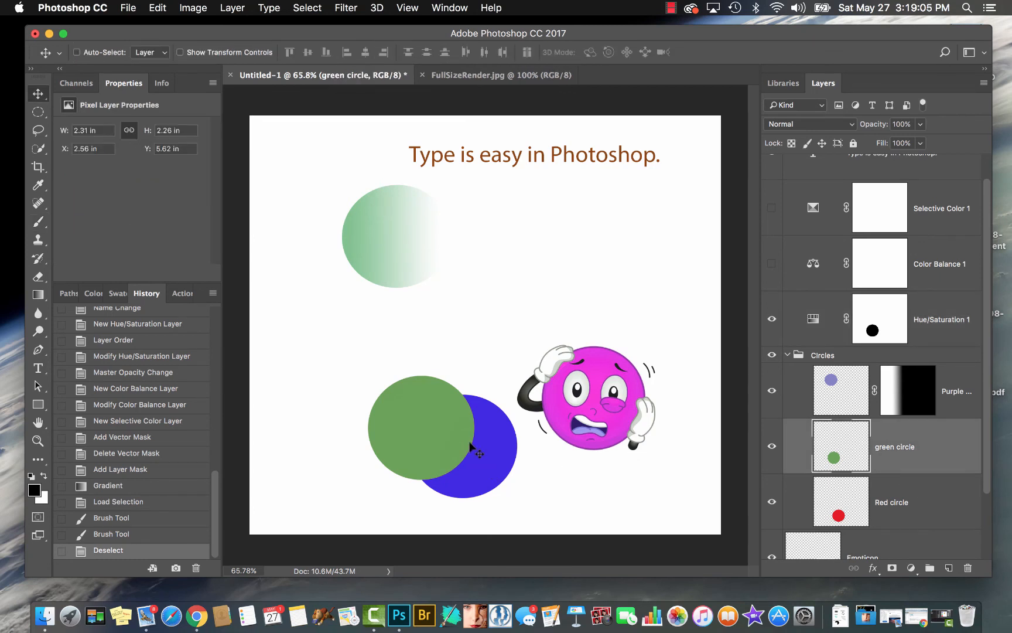
drag(461, 444, 367, 357)
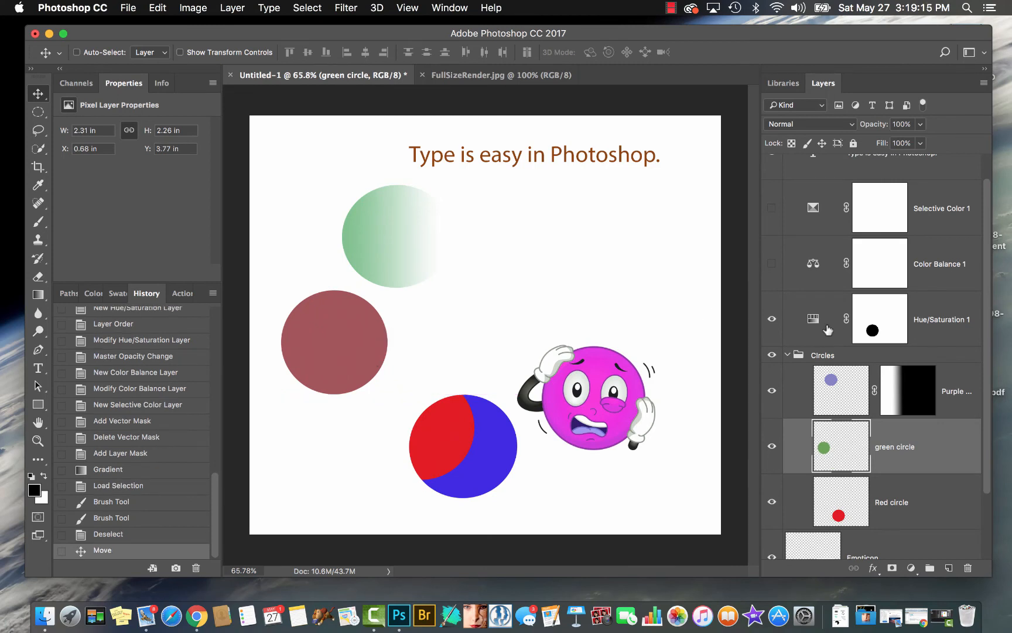
key(super+z)
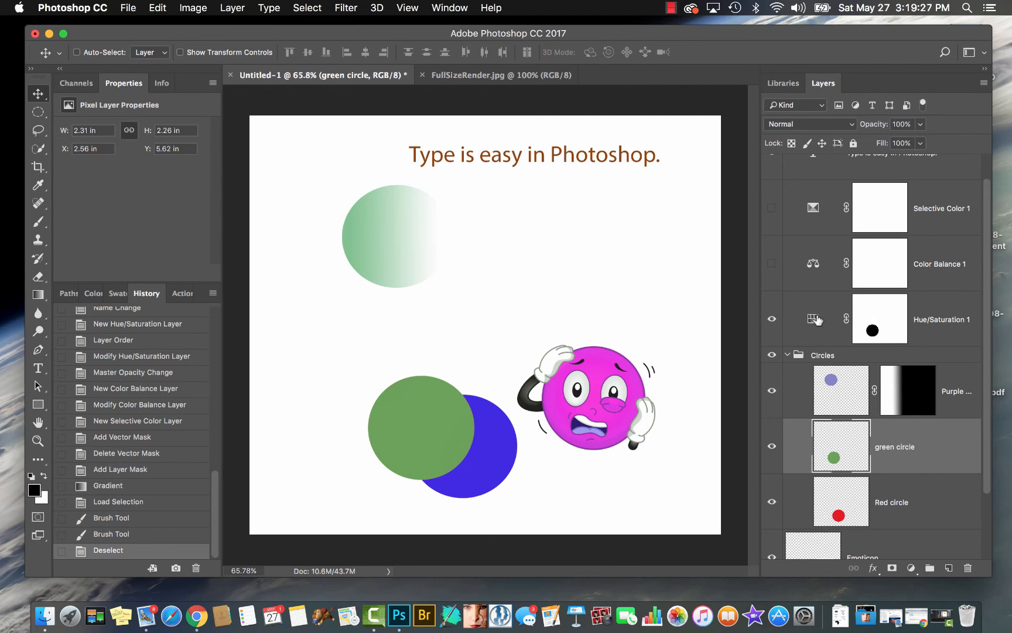
Move the Hue/Saturation 1 layer directly below the Purple circle layer, and return it above the Circles group
drag(817, 320, 826, 429)
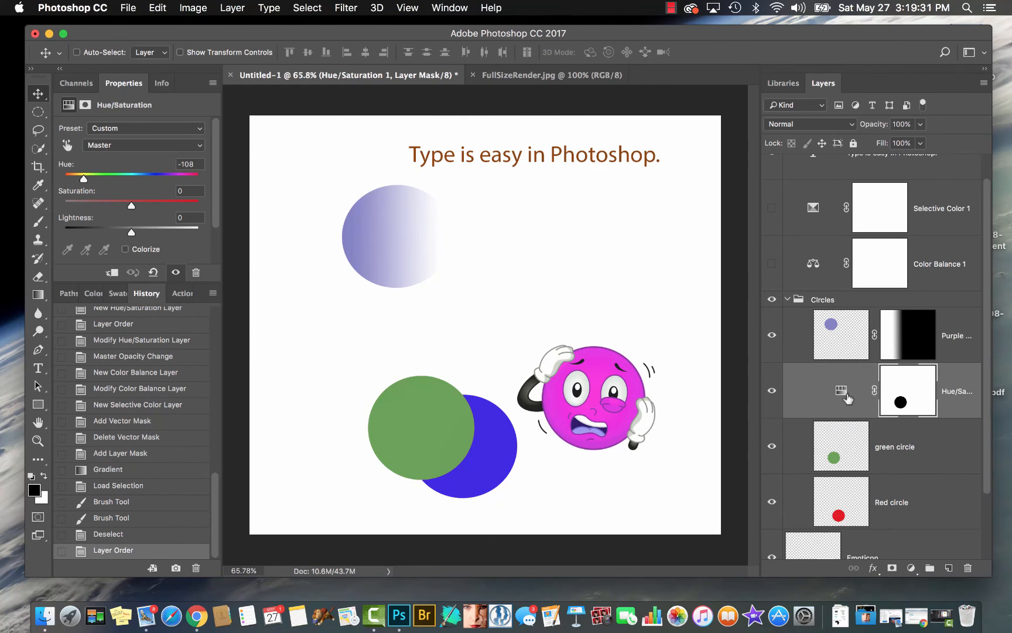
drag(846, 393, 841, 279)
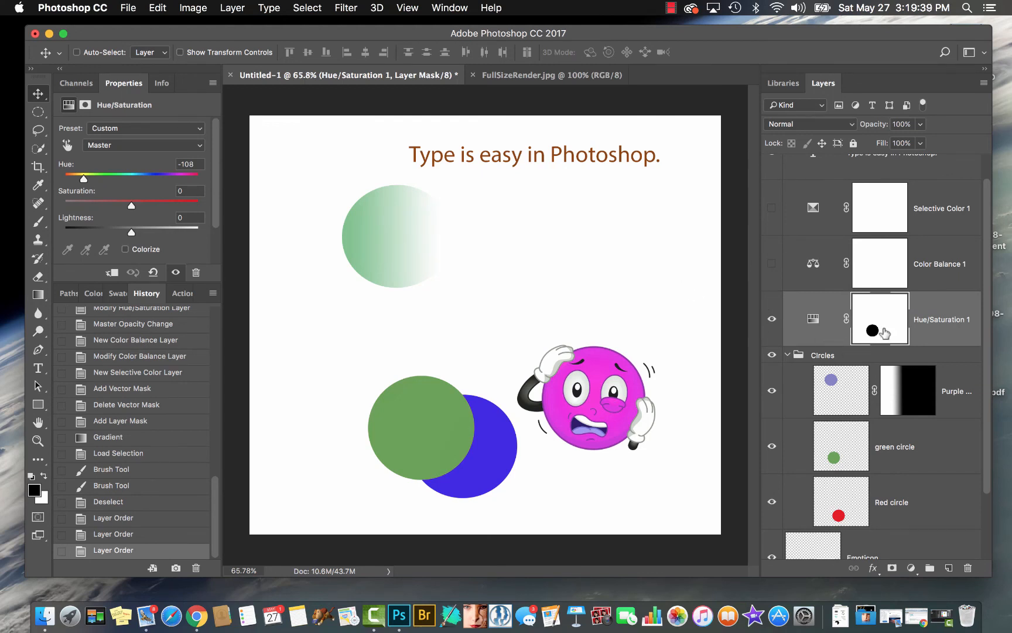
Delete the Hue/Saturation 1 layer's mask, and delete the Hue/Saturation 1 adjustment layer itself
drag(878, 331, 968, 567)
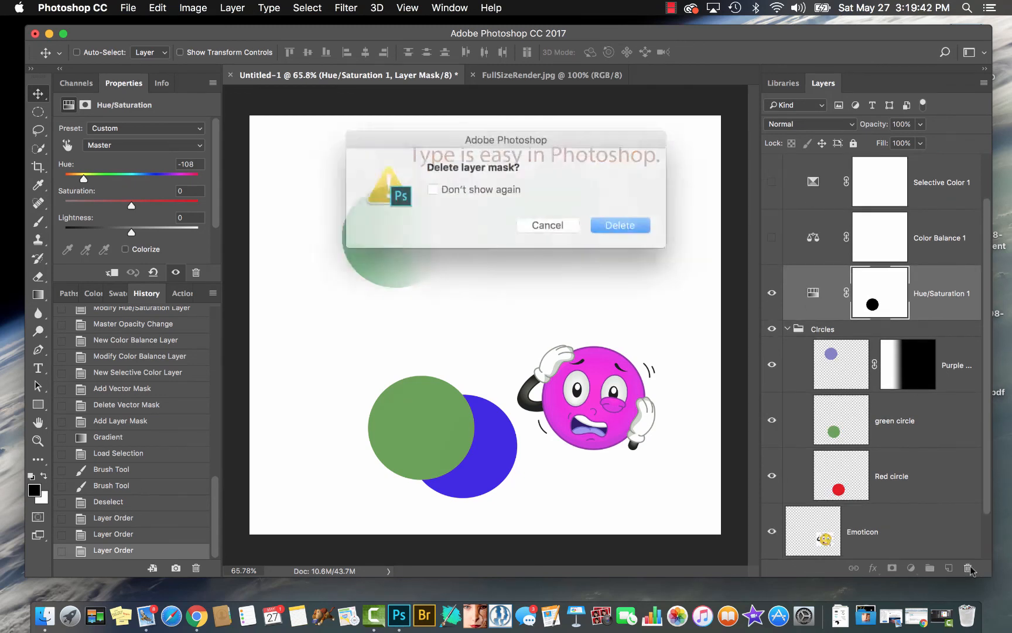
click(609, 223)
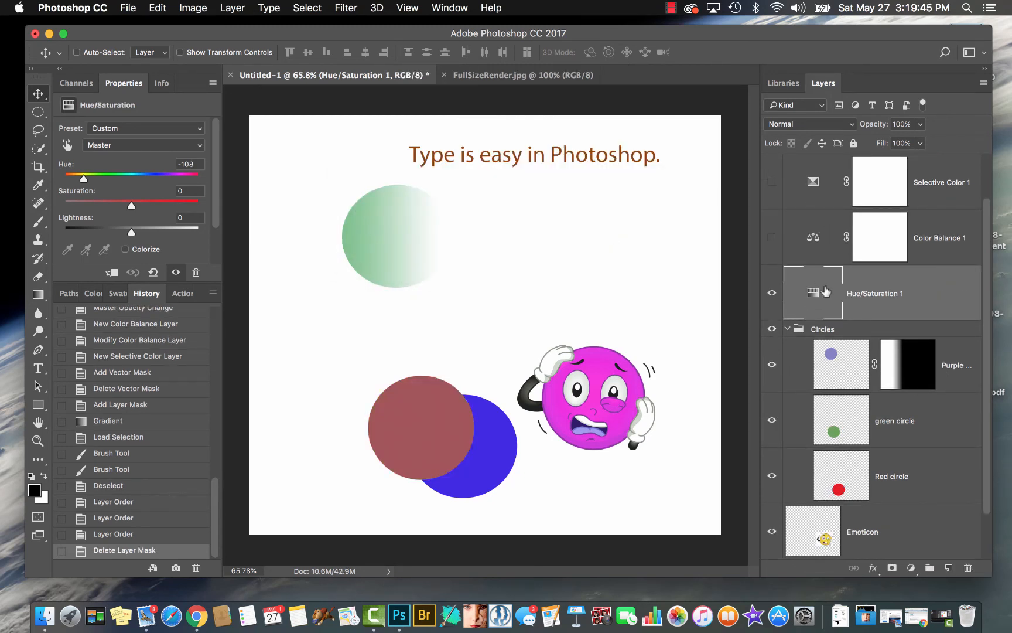
drag(826, 291, 967, 568)
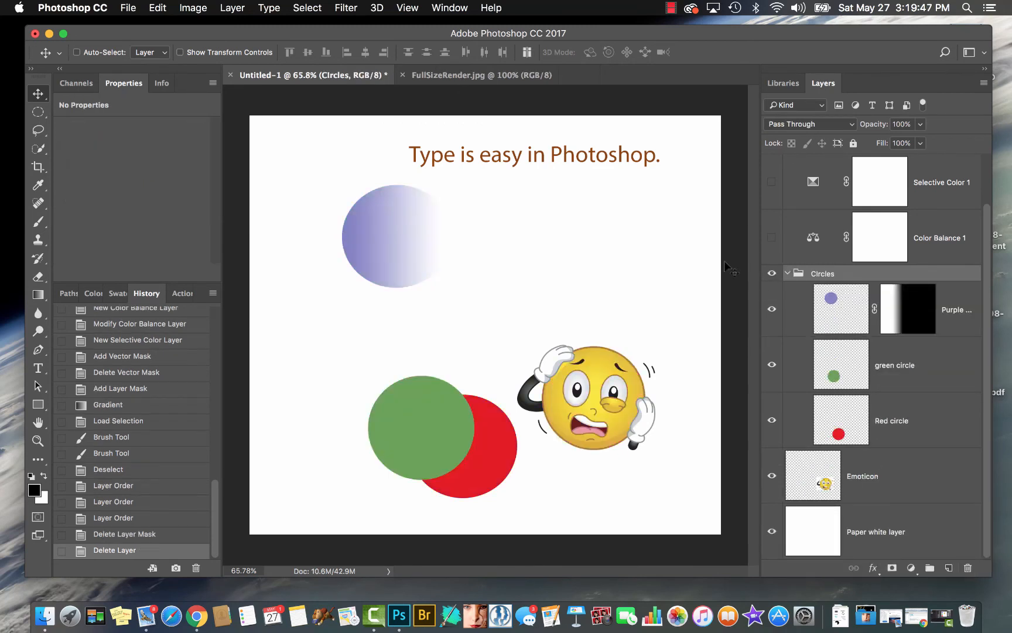
Delete the Color Balance 1 layer's mask, and remove both the Selective Color 1 and Color Balance 1 adjustment layers
drag(871, 230, 967, 569)
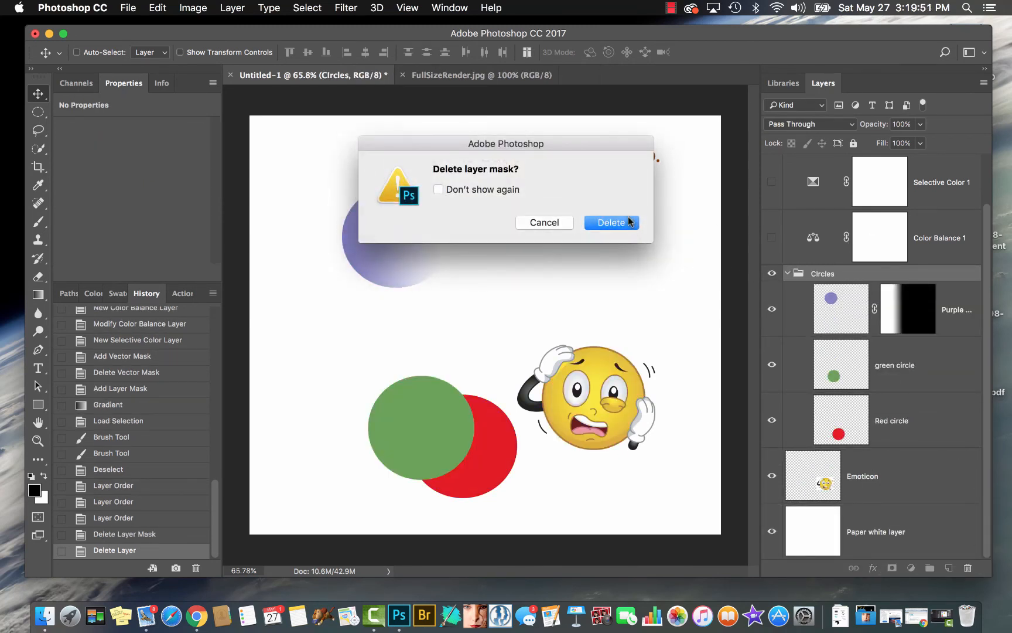
click(629, 221)
drag(808, 183, 966, 568)
drag(814, 239, 966, 568)
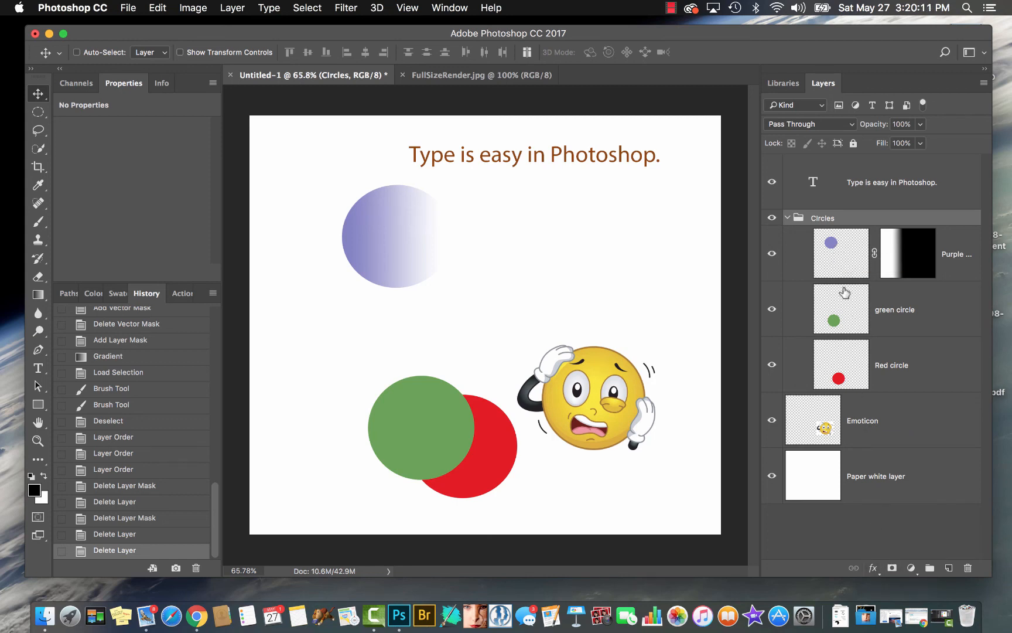
Remove the Purple circle's gradient mask by applying it permanently to the layer, and undo that
mouse_move(841, 252)
mouse_down()
mouse_move(874, 569)
mouse_move(847, 567)
mouse_move(856, 339)
mouse_move(839, 230)
mouse_move(836, 270)
mouse_move(833, 243)
mouse_up()
drag(899, 260, 968, 567)
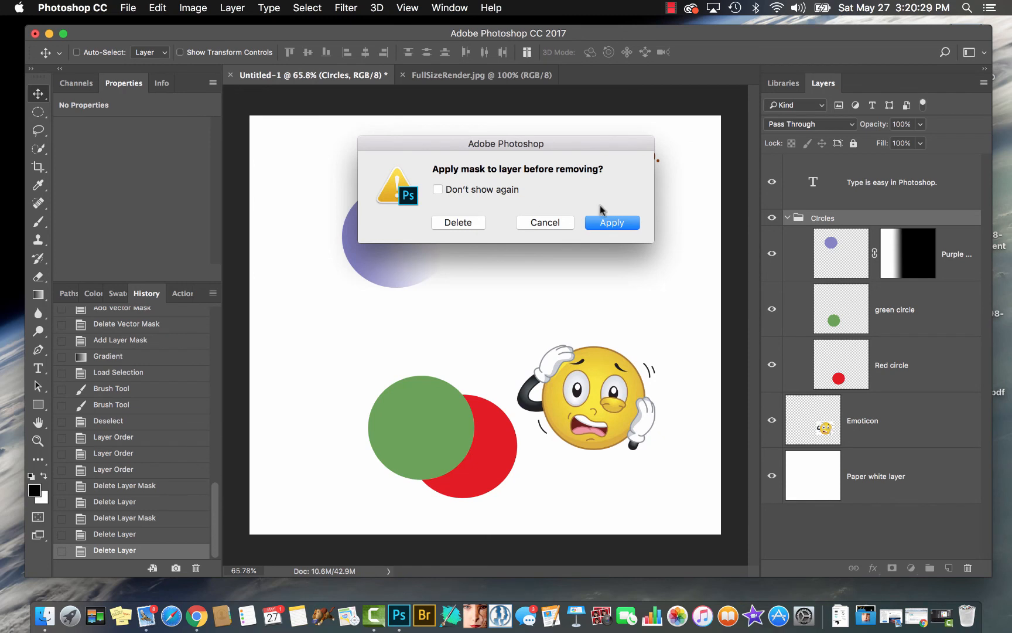
click(612, 223)
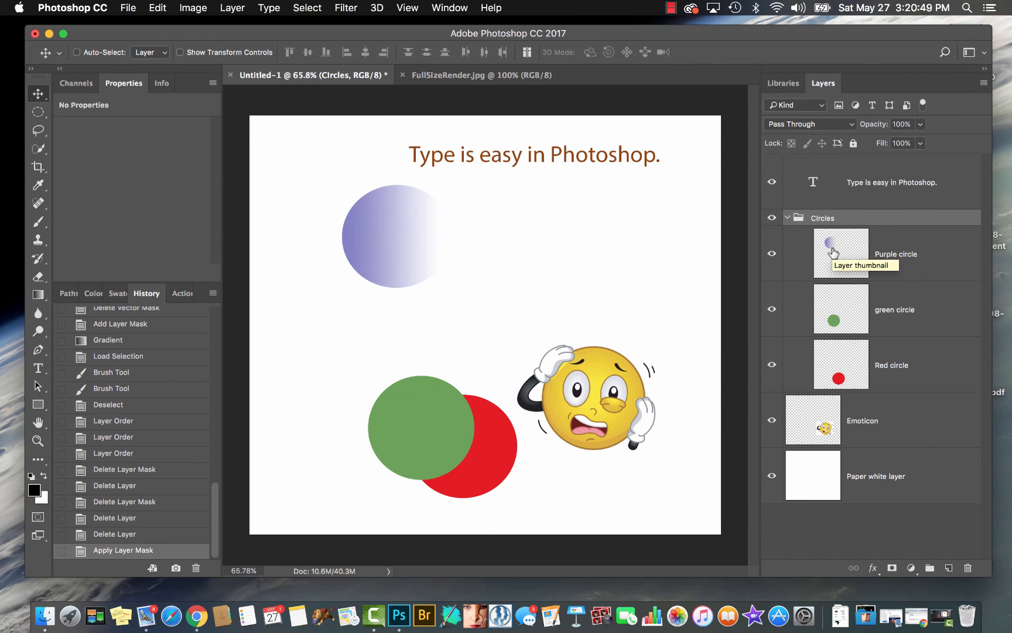
key(super+z)
Delete the Purple circle's layer mask without applying it to the layer
drag(902, 261, 967, 566)
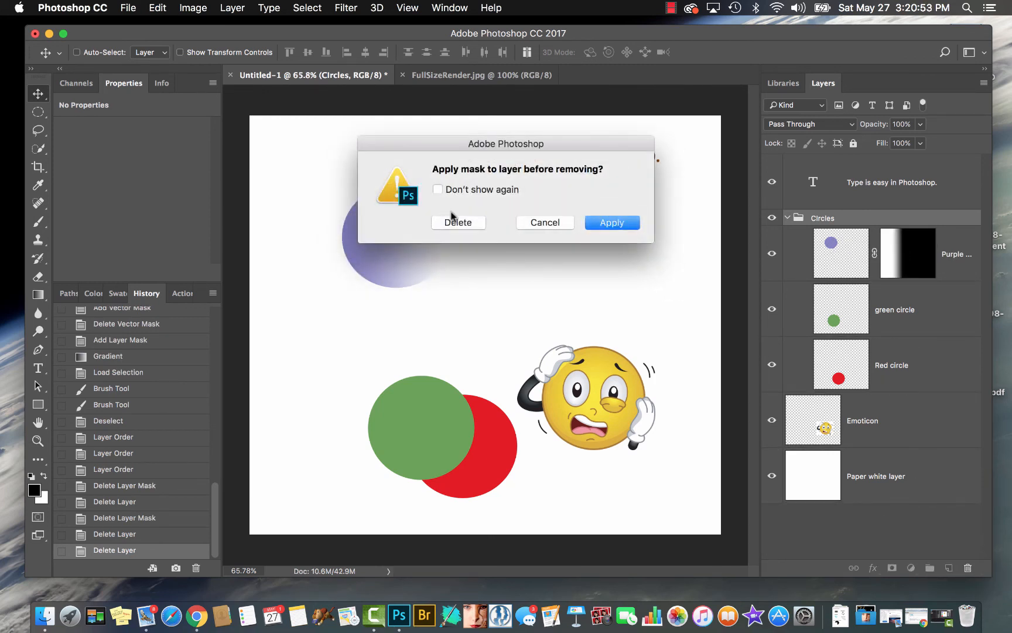
click(459, 223)
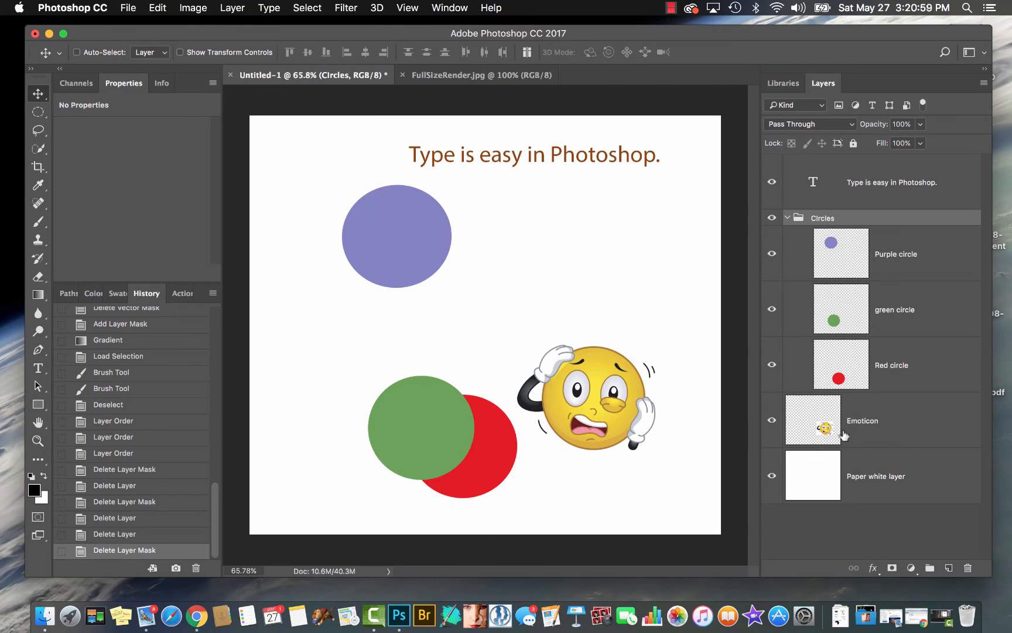
Move the purple, green and red circle layers together up and to the left, and scale them to about 79% with Free Transform
click(852, 270)
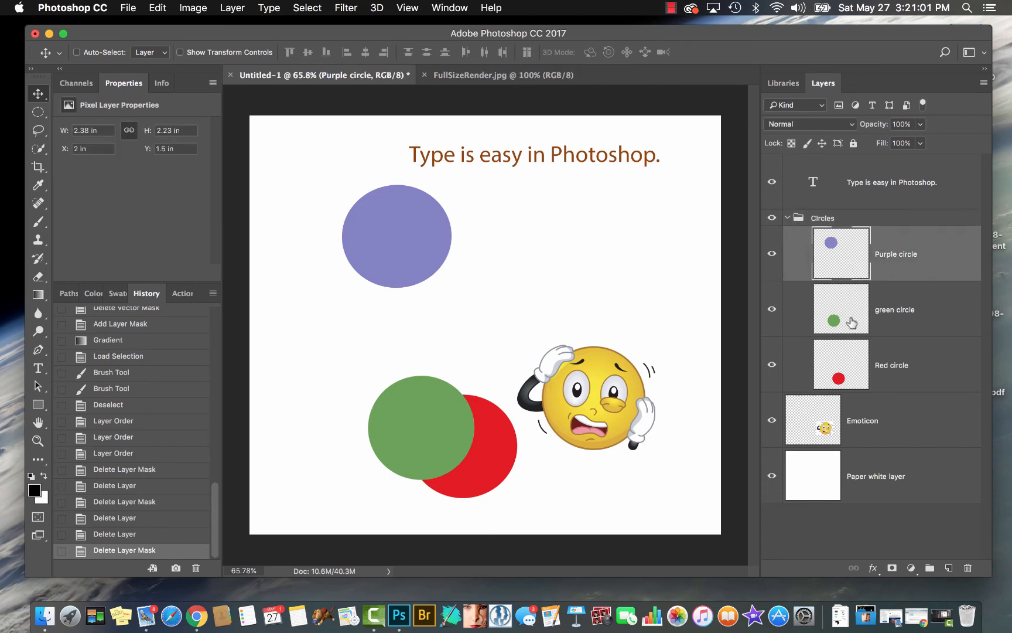
shift+click(867, 376)
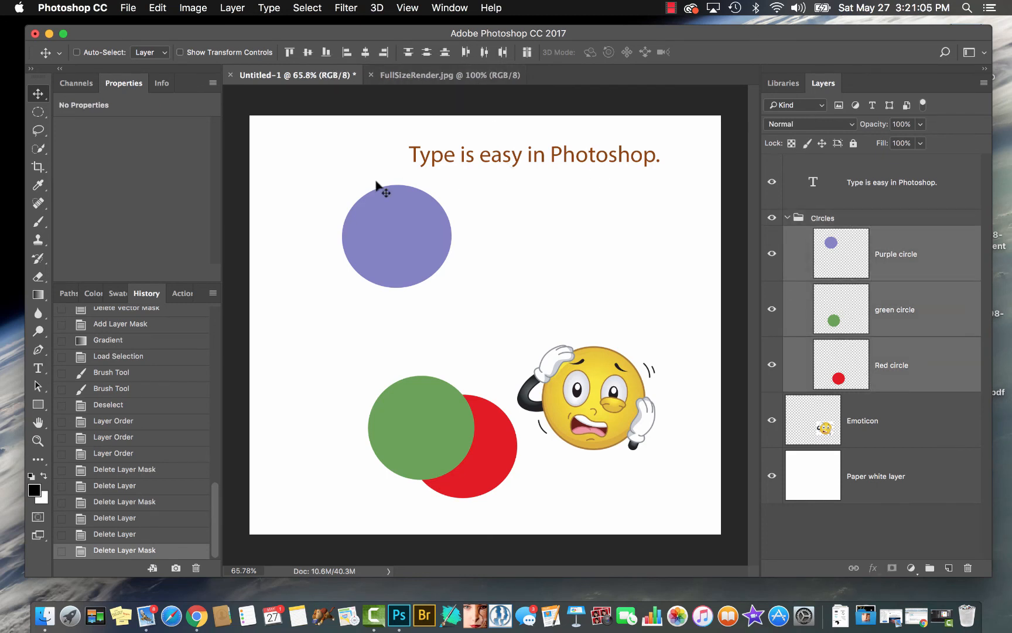
drag(392, 293, 348, 252)
key(ctrl+t)
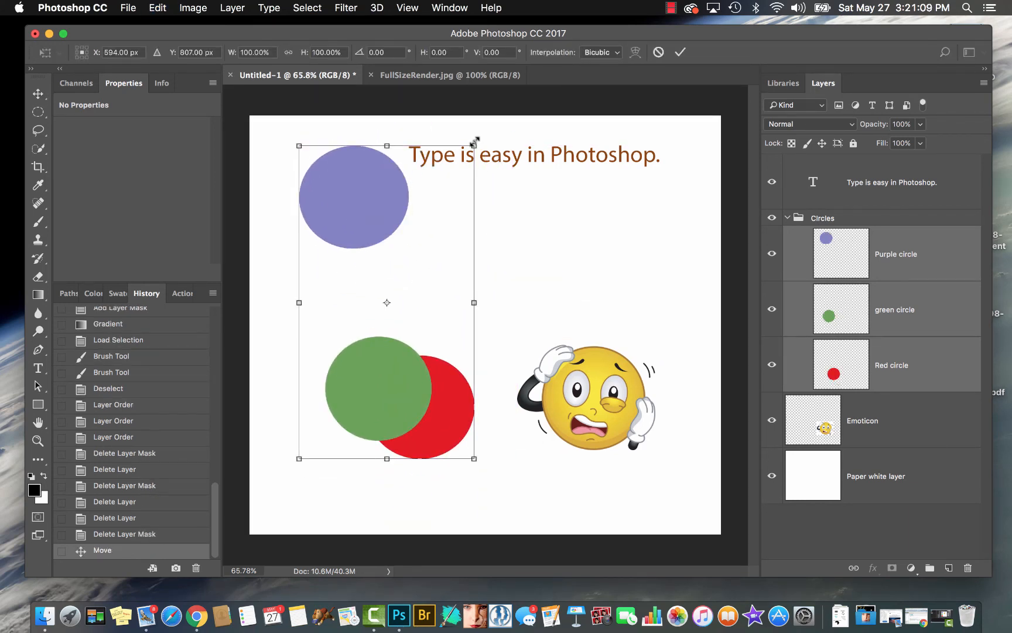
drag(475, 140, 429, 199)
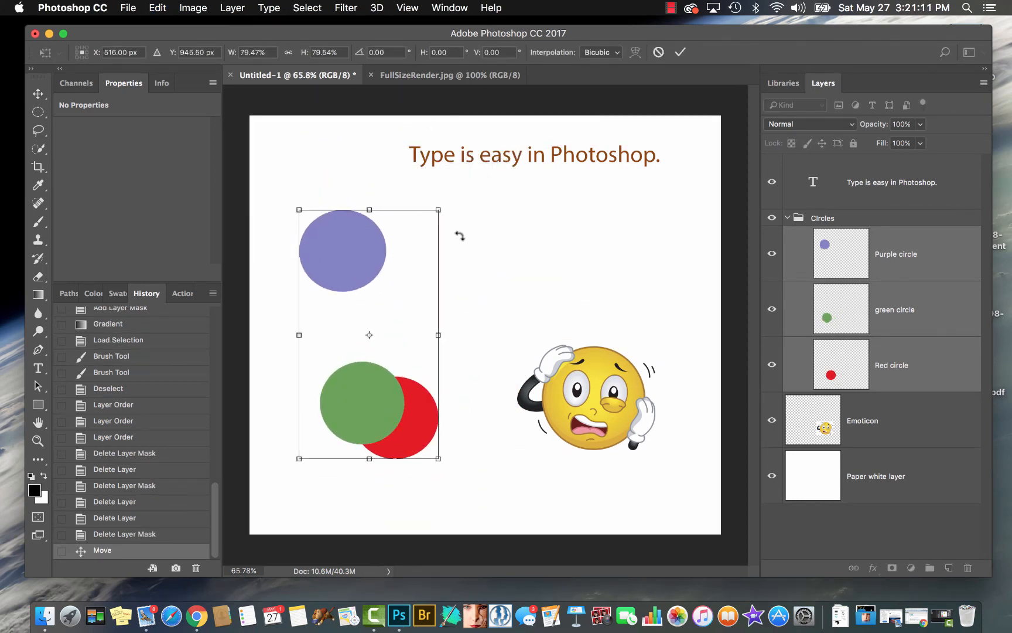
key(Return)
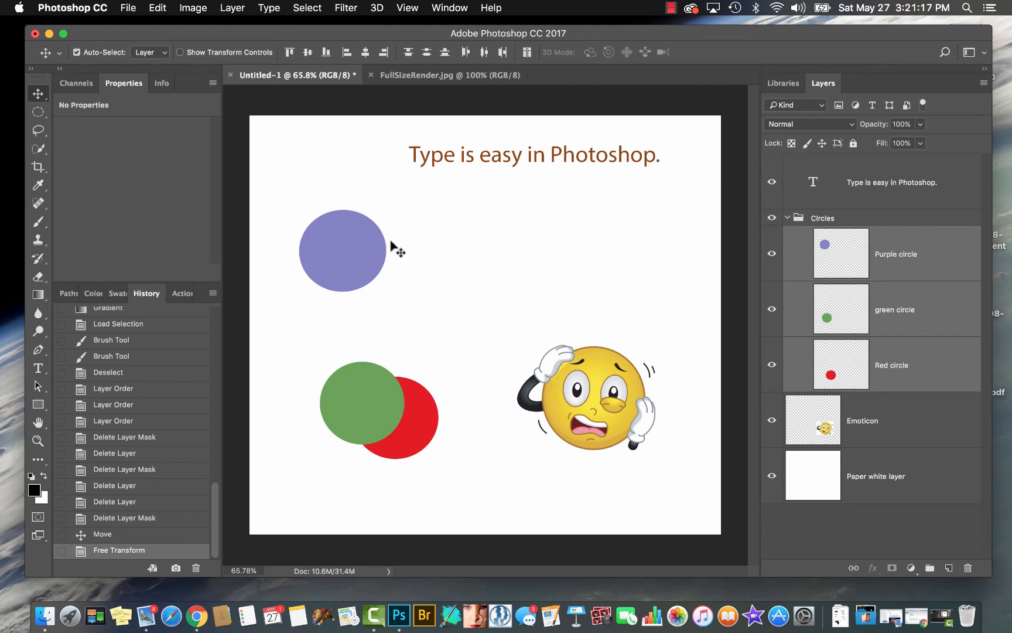
Rotate the three selected circles together by roughly half a turn, placing the red one highest and the purple one lowest
key(ctrl+t)
drag(609, 284, 323, 311)
key(Return)
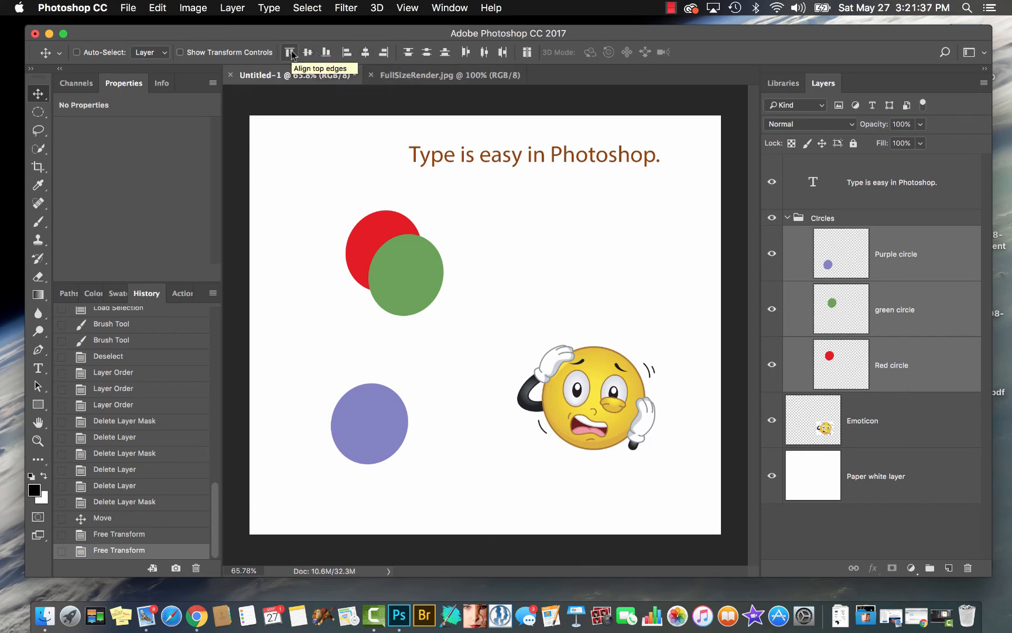
Align the three circles by their left edges, distribute their vertical centers, and move the column toward the canvas's upper-left side
click(345, 53)
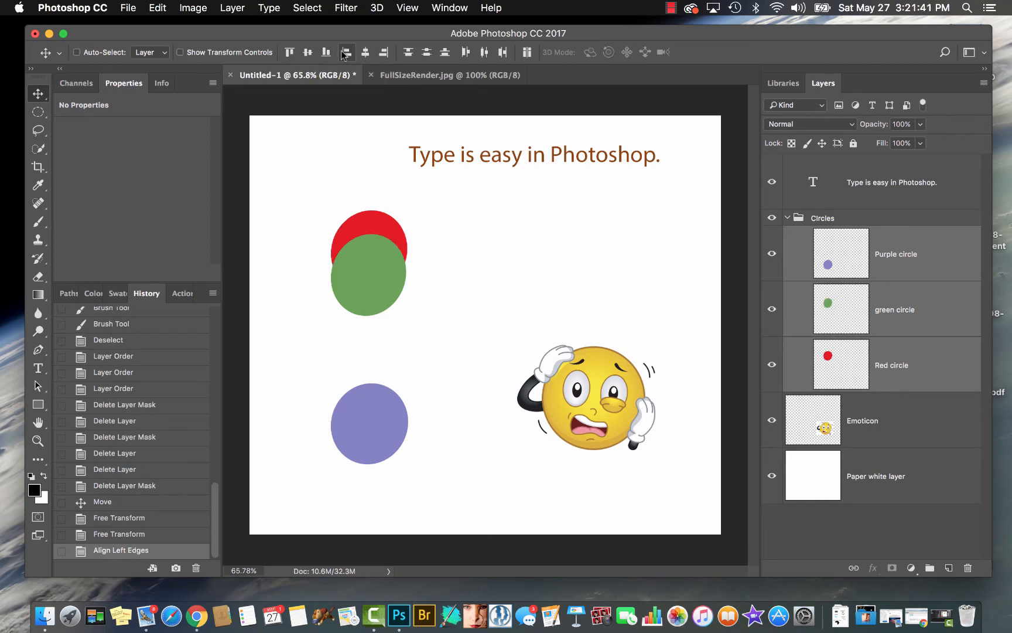
click(426, 52)
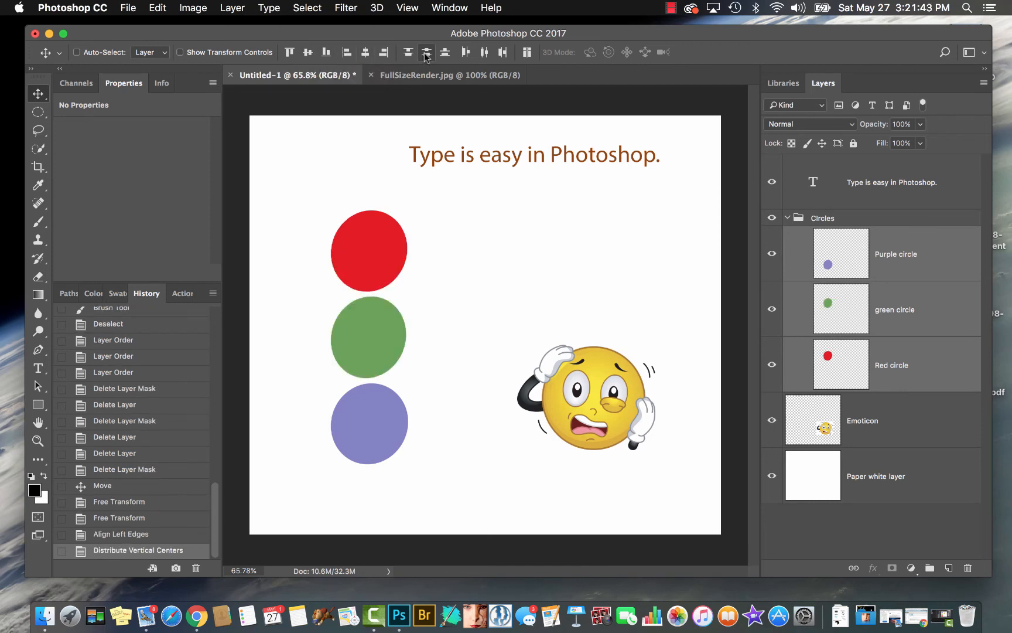
drag(378, 342, 322, 300)
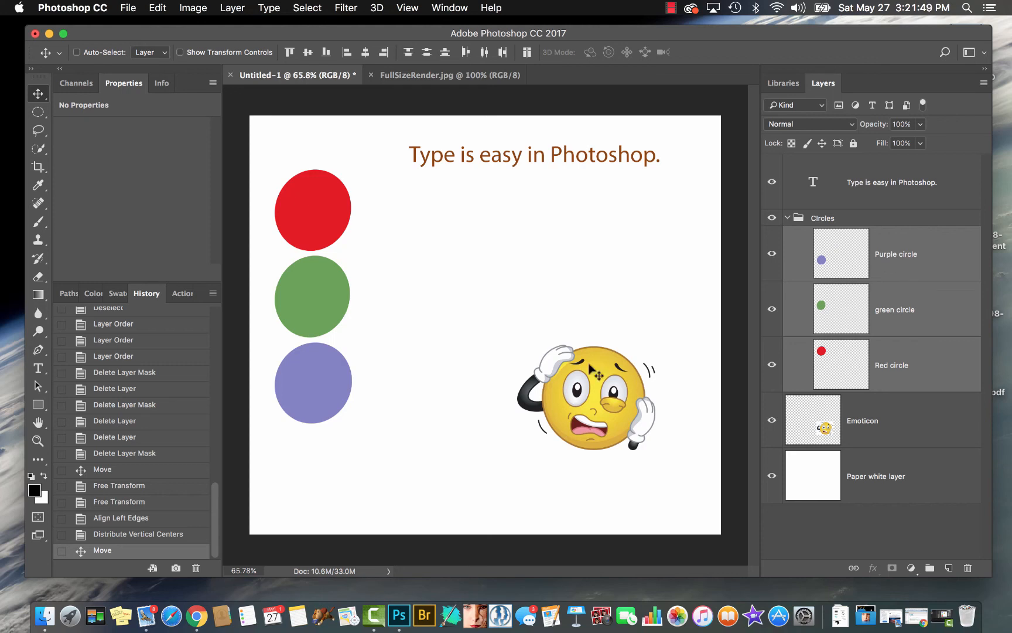
mouse_move(327, 296)
mouse_down()
mouse_move(337, 319)
mouse_move(333, 295)
mouse_up()
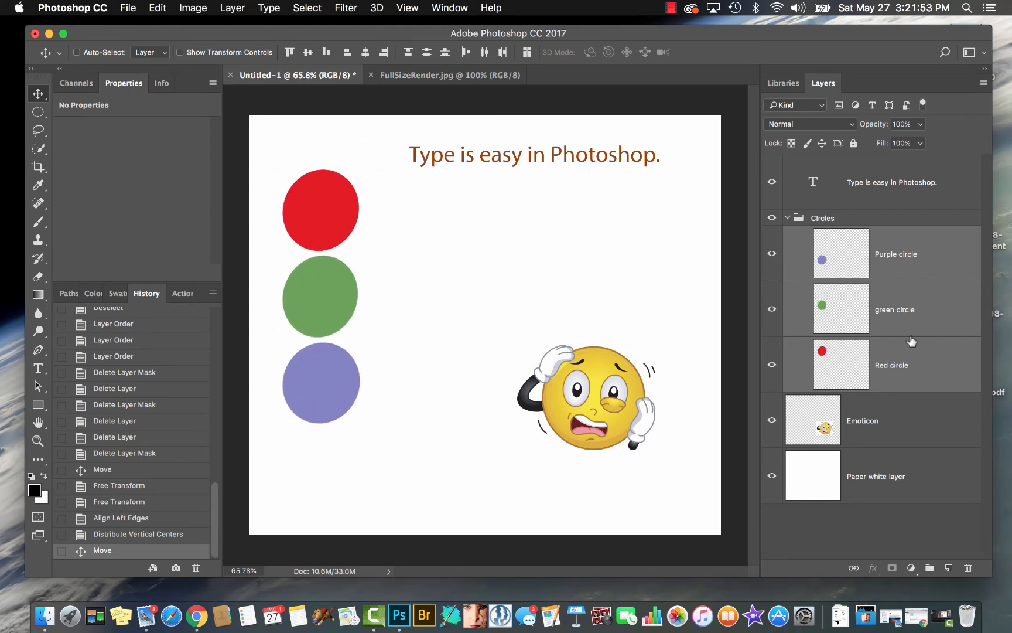
Move the red circle straight up, realign and evenly redistribute all three circles vertically, and shift the column down slightly
click(879, 358)
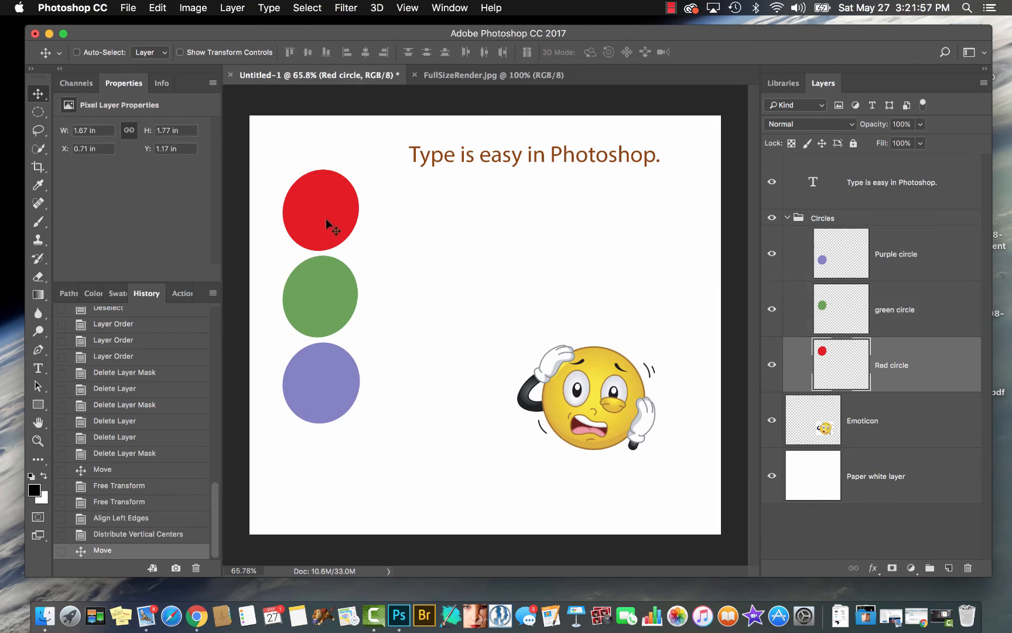
drag(326, 209, 327, 168)
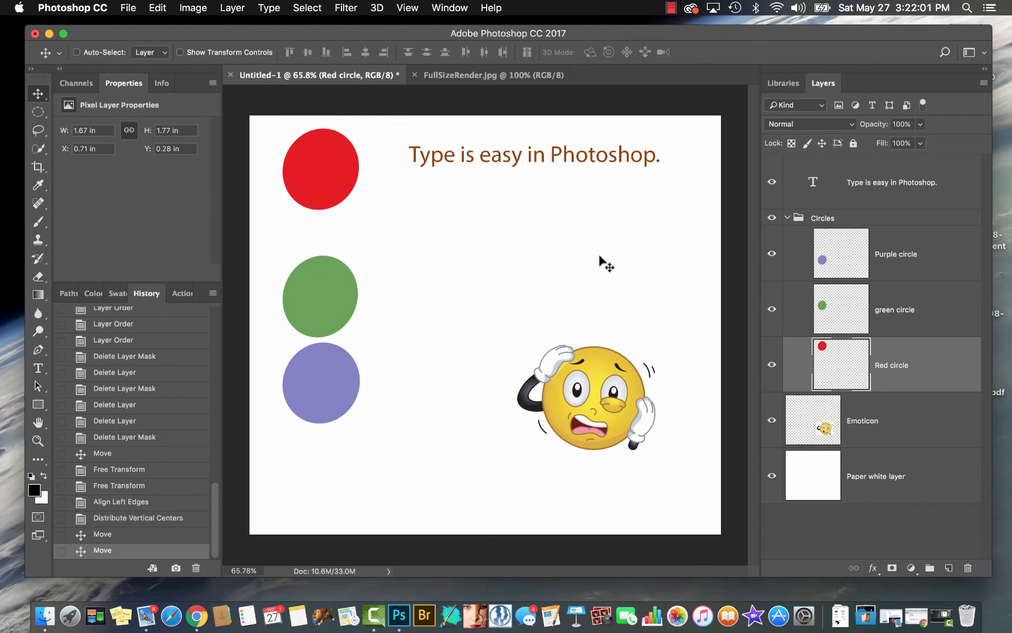
shift+click(882, 263)
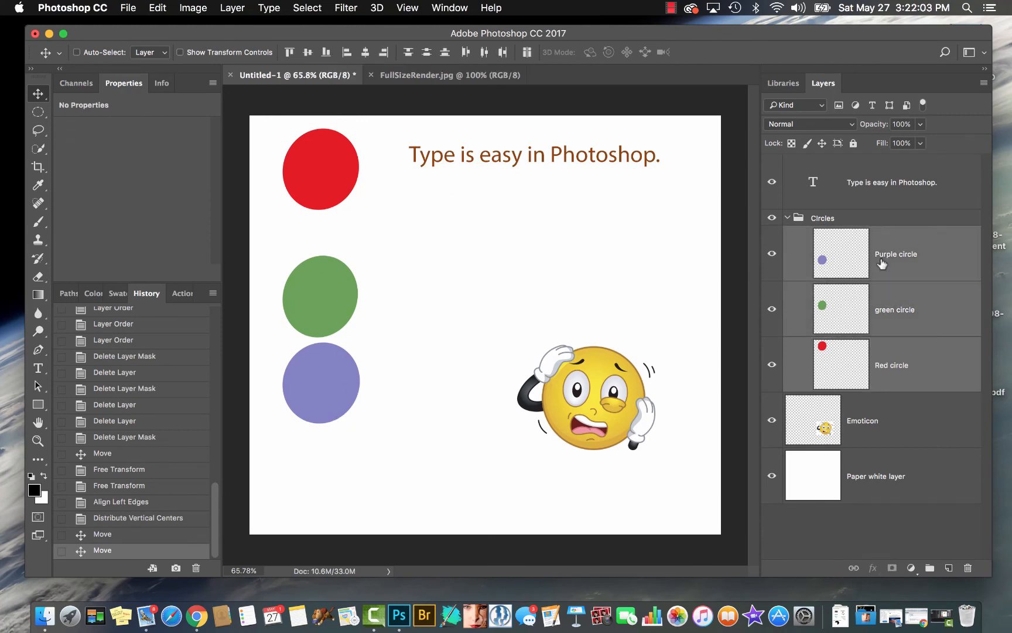
click(347, 54)
click(427, 52)
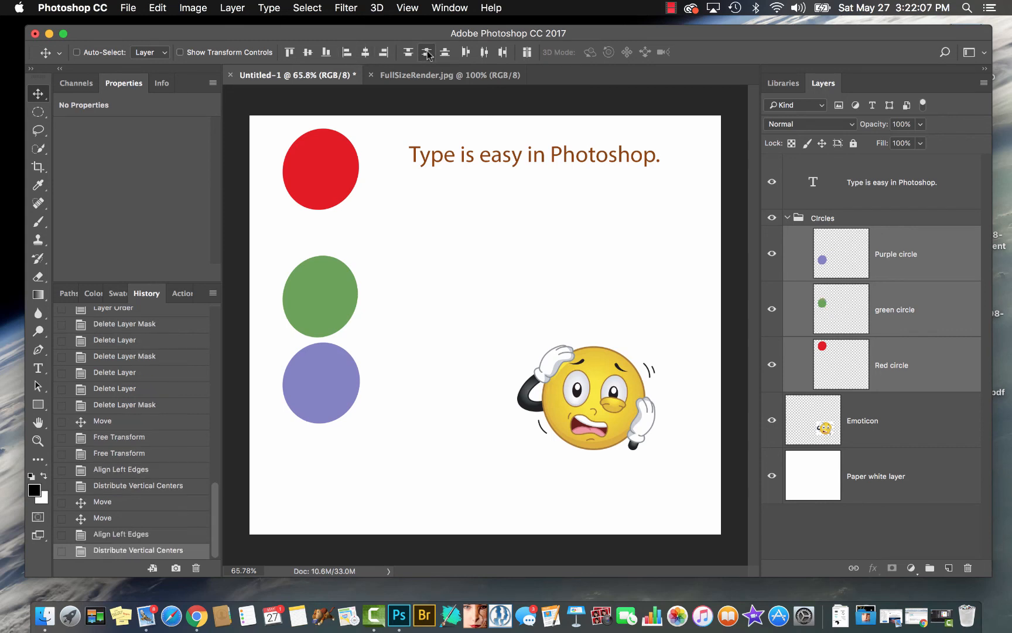
drag(321, 280, 319, 314)
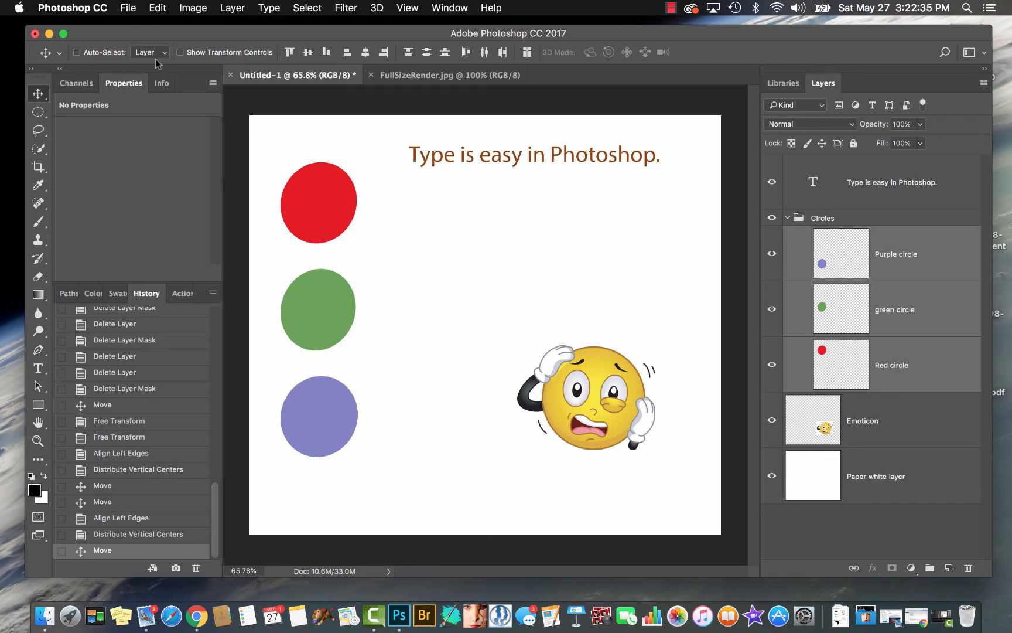
Turn on Auto-Select for the Move tool and select the emoticon, purple, green and red circle layers directly on the canvas
click(77, 52)
click(611, 415)
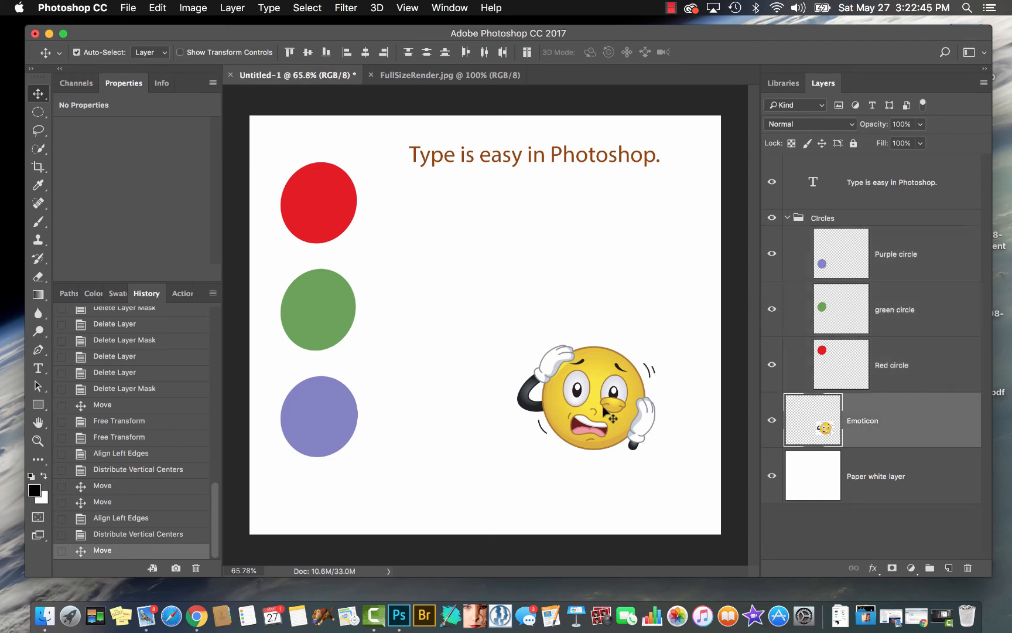
click(332, 414)
click(334, 300)
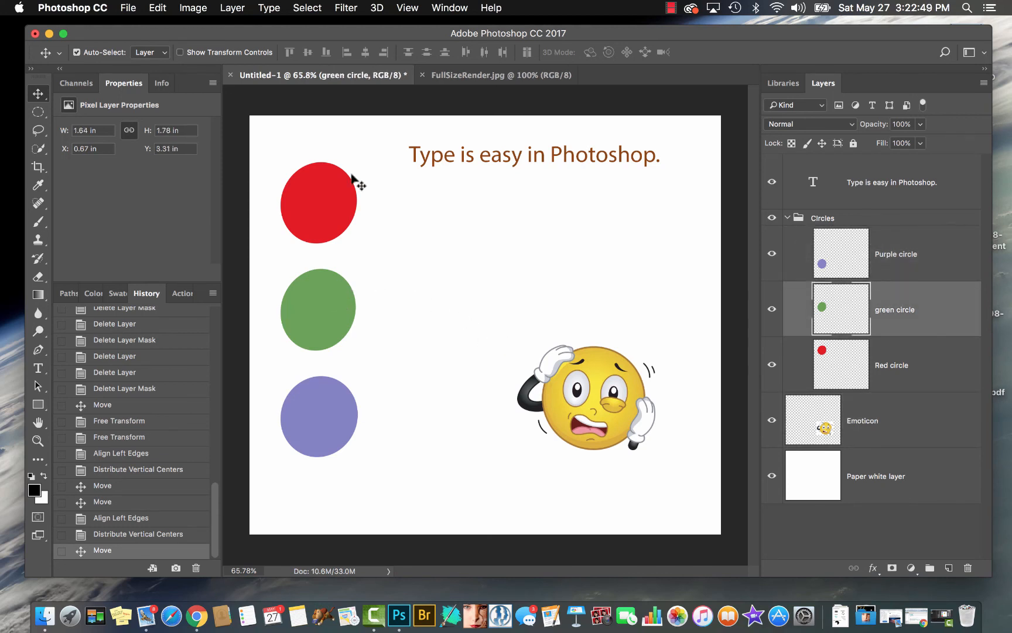
click(334, 201)
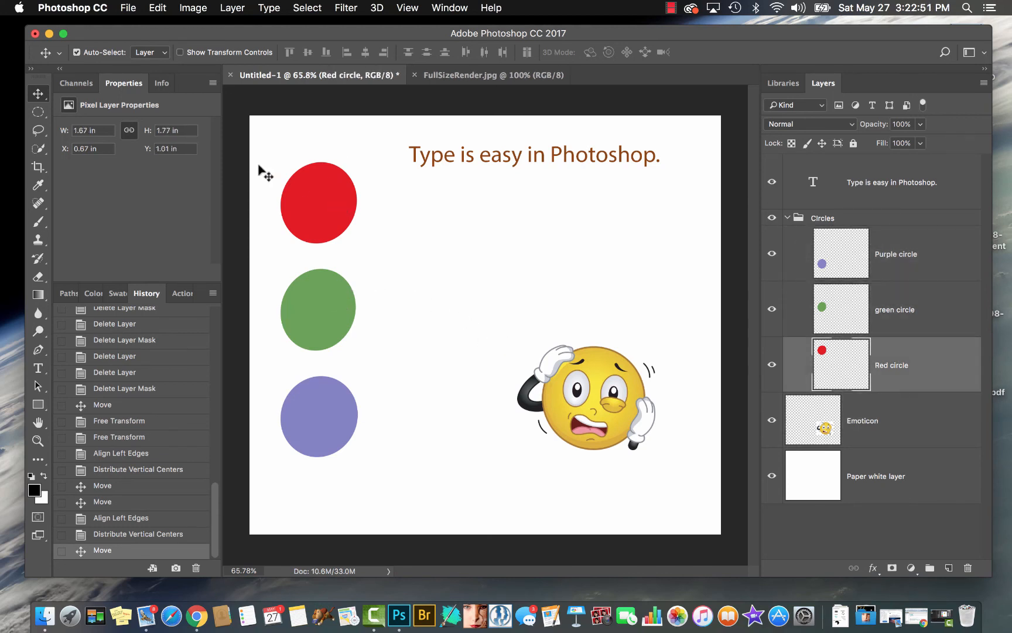
Turn off Auto-Select and pick the green circle, purple circle and emoticon on the canvas using temporary auto-selection
click(77, 53)
click(76, 52)
key(super)
click(319, 285)
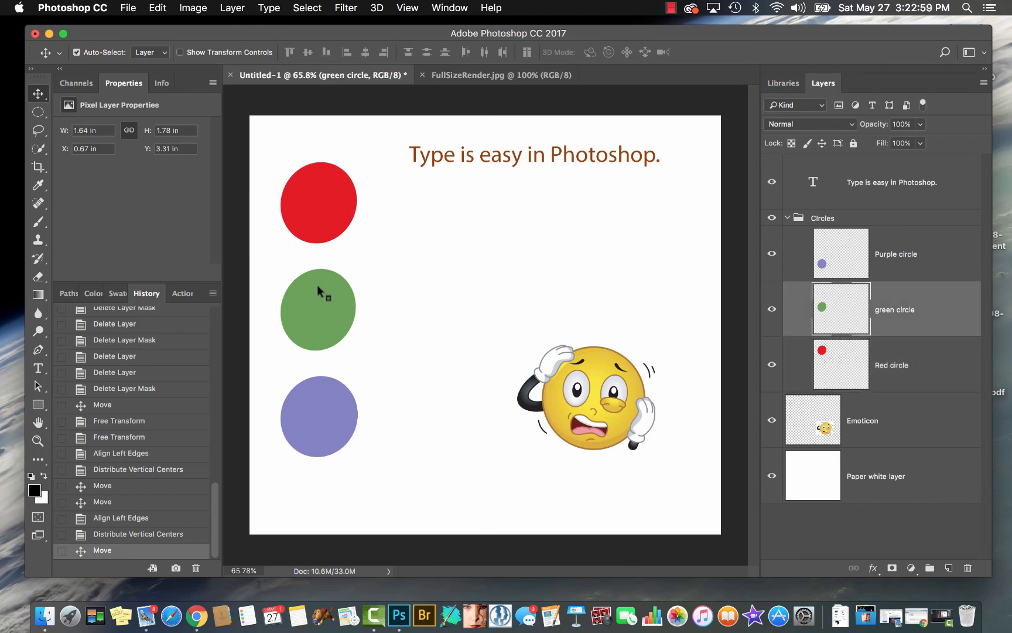
click(324, 408)
click(611, 400)
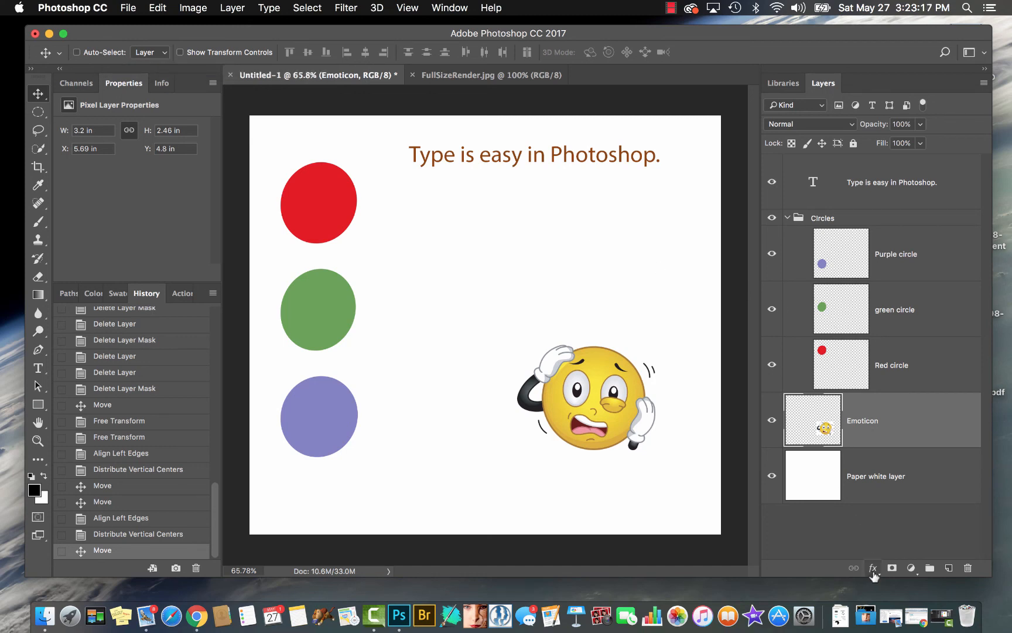
Add a Bevel & Emboss layer style to the Purple circle layer and position the dialog so the circle stays in view
click(843, 256)
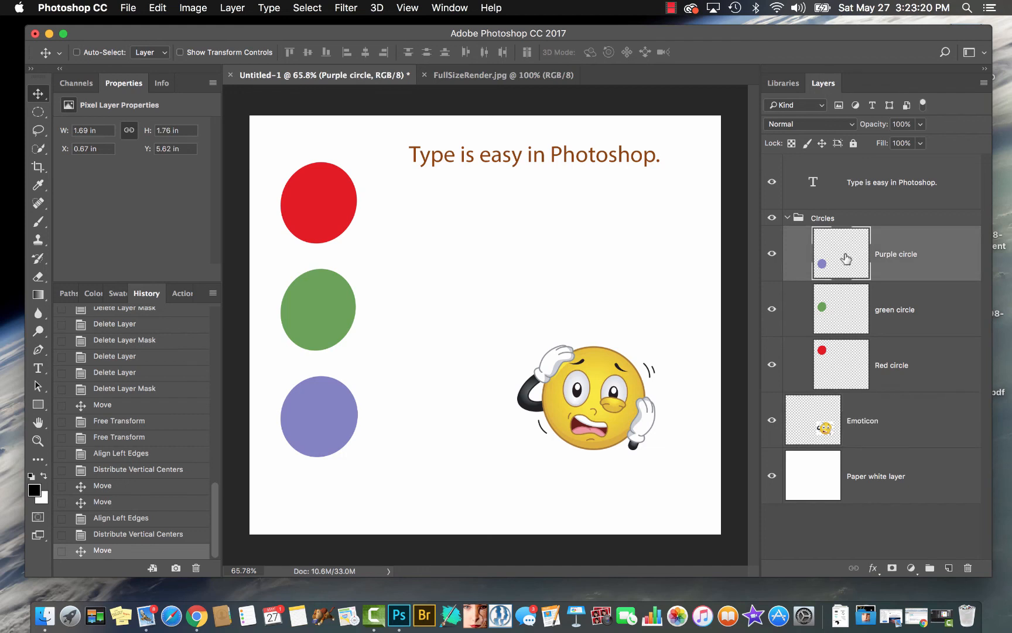
click(872, 568)
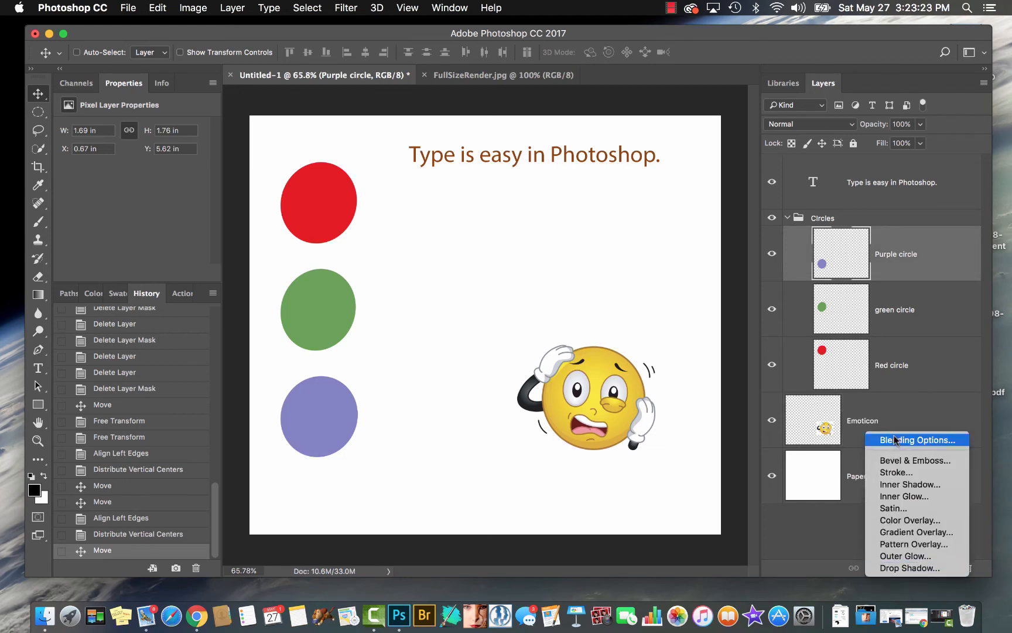
click(833, 575)
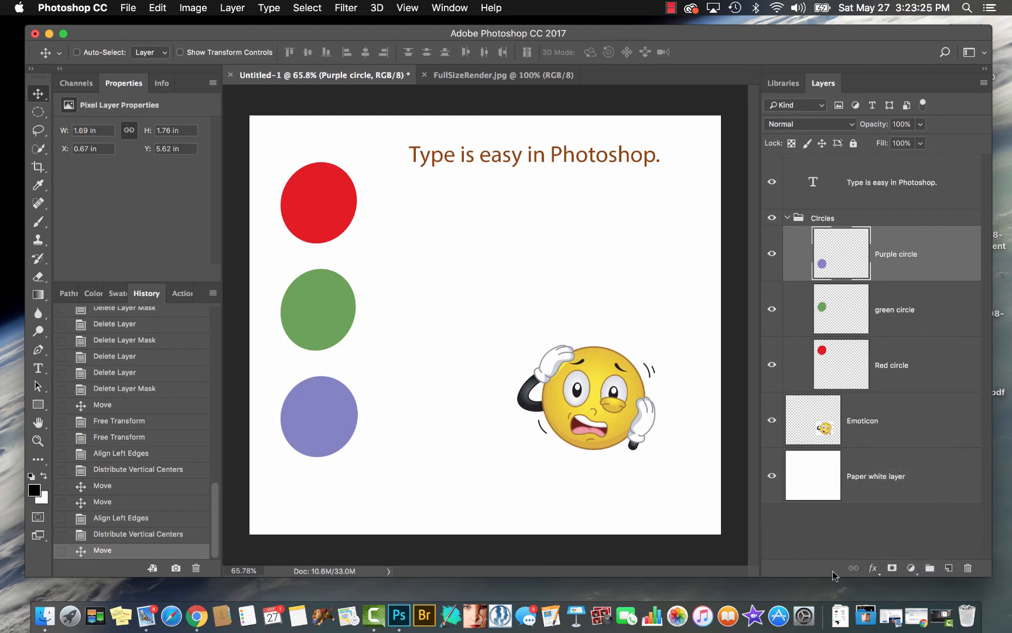
click(875, 572)
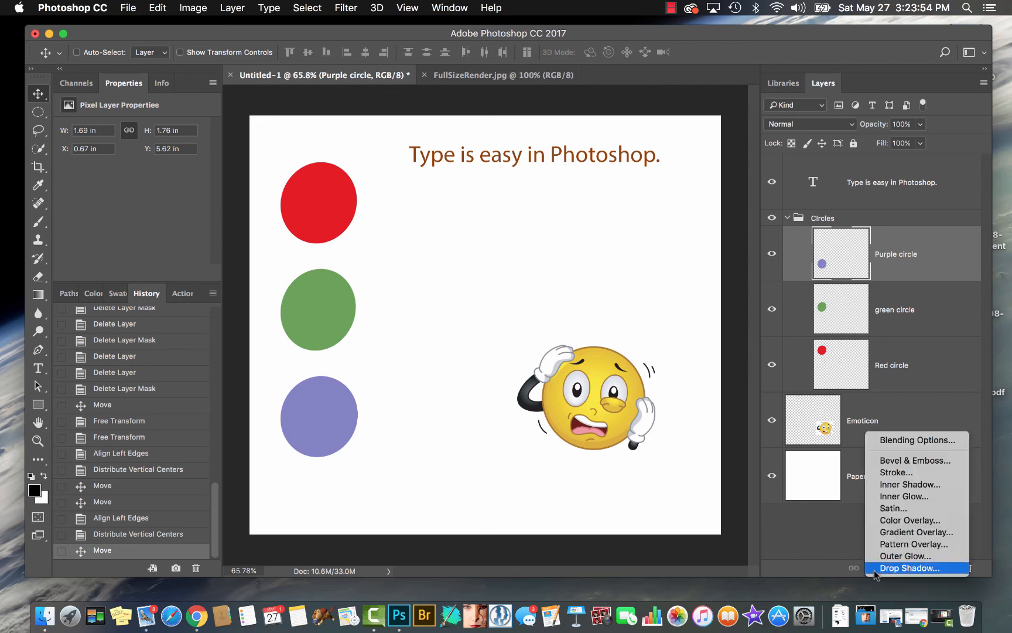
click(891, 461)
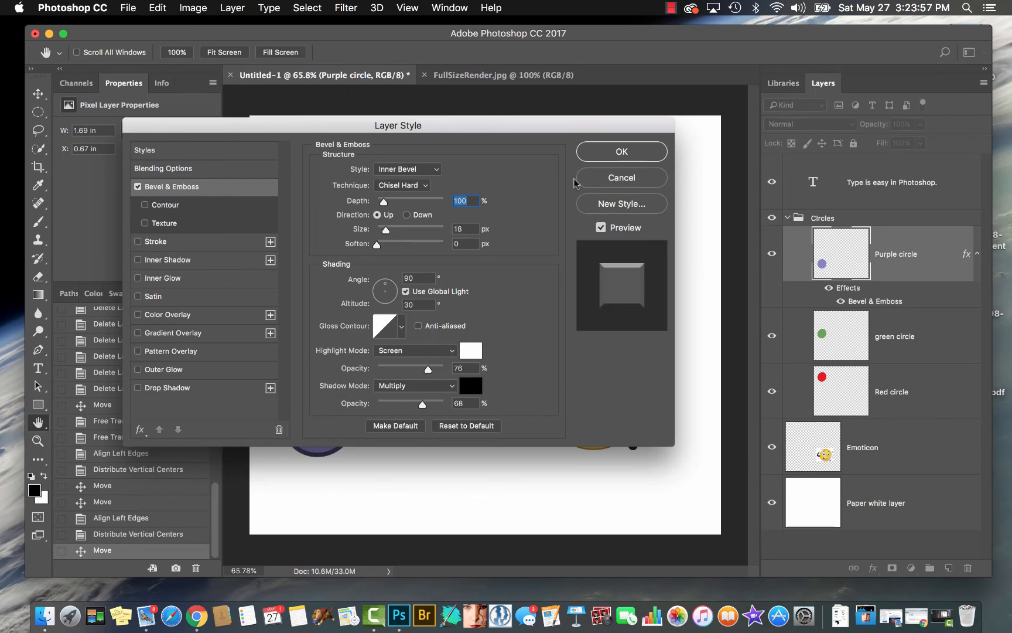
drag(510, 129, 574, 370)
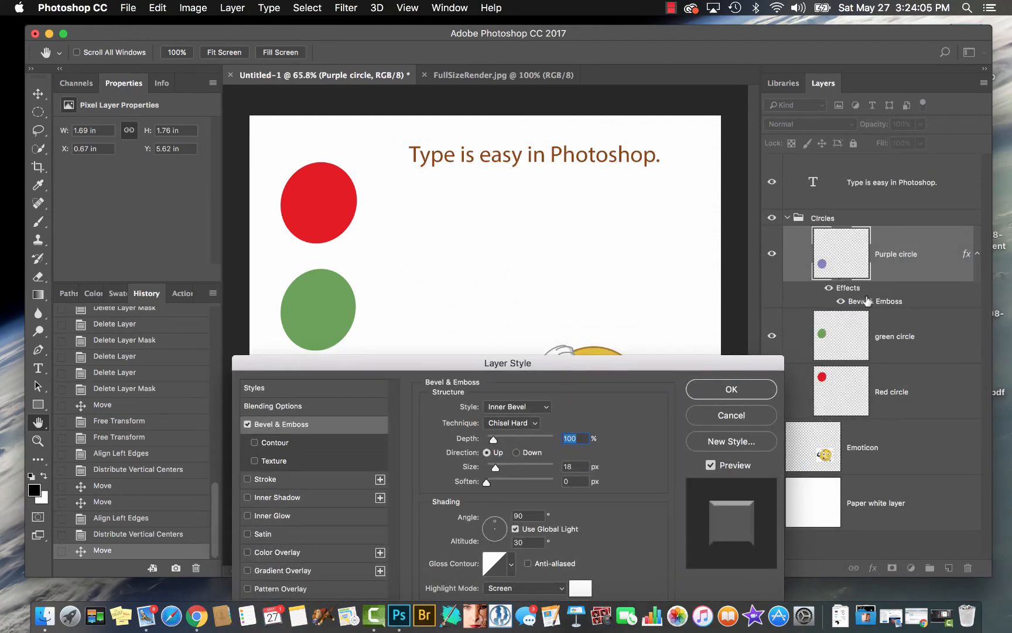
drag(597, 362, 787, 130)
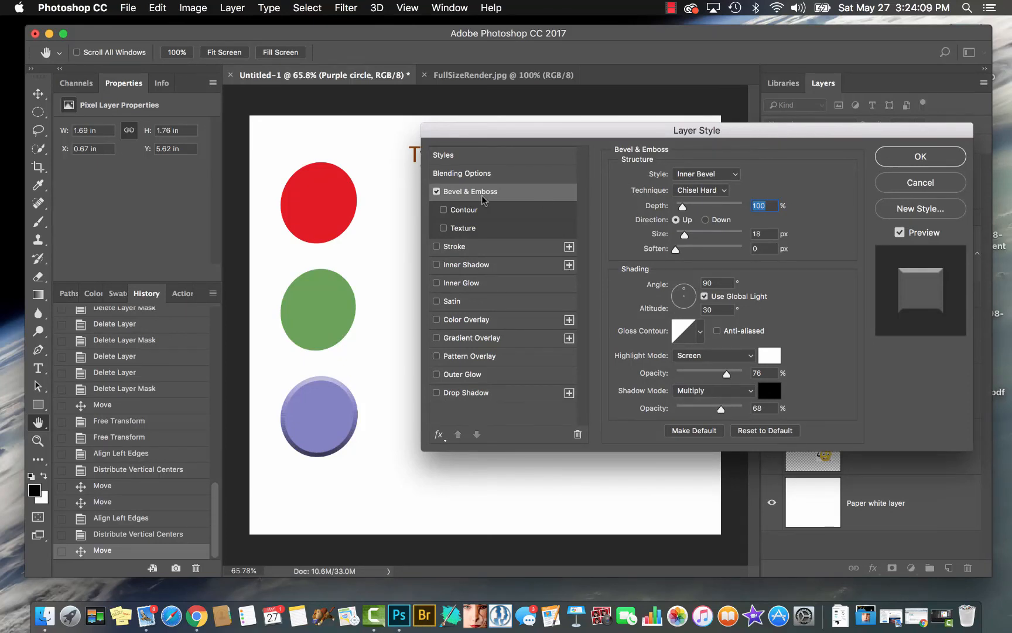
drag(541, 131, 549, 92)
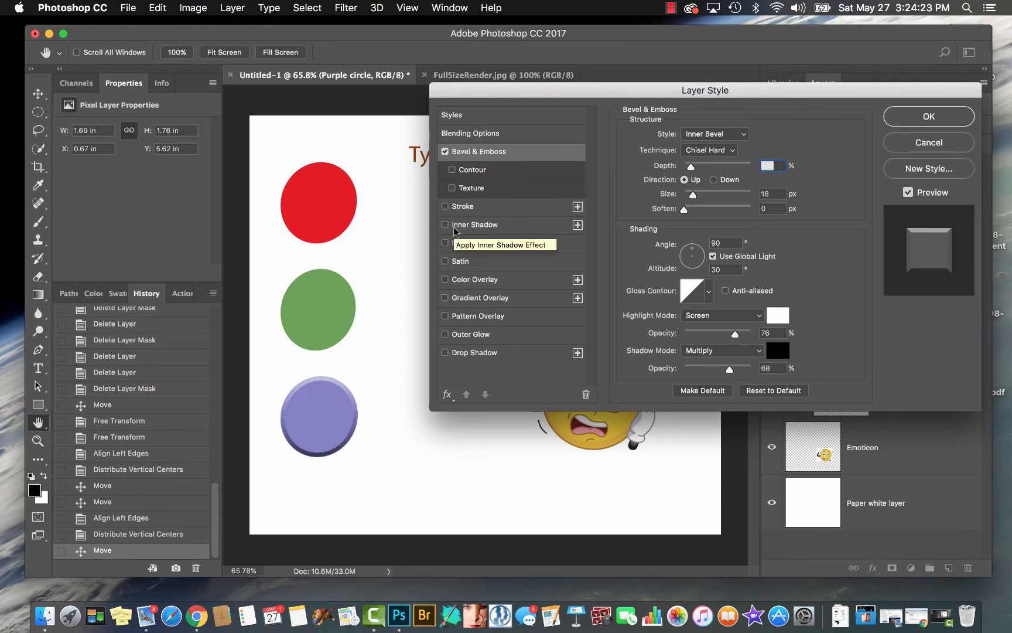
Set the purple circle's bevel to the Smooth technique with 199% depth, 65 px size and 1 px soften
click(721, 151)
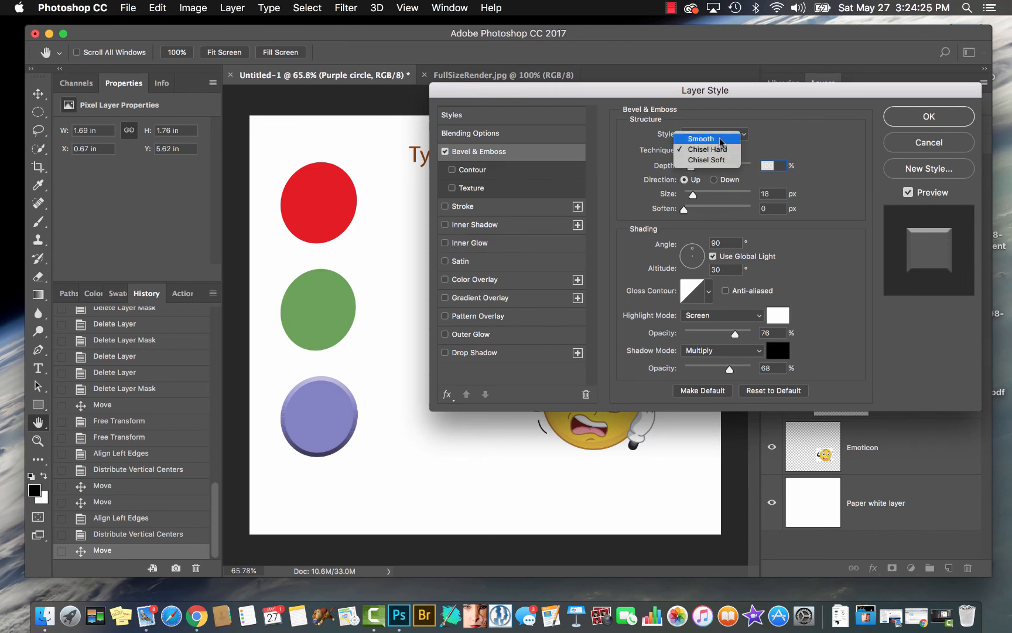
click(720, 139)
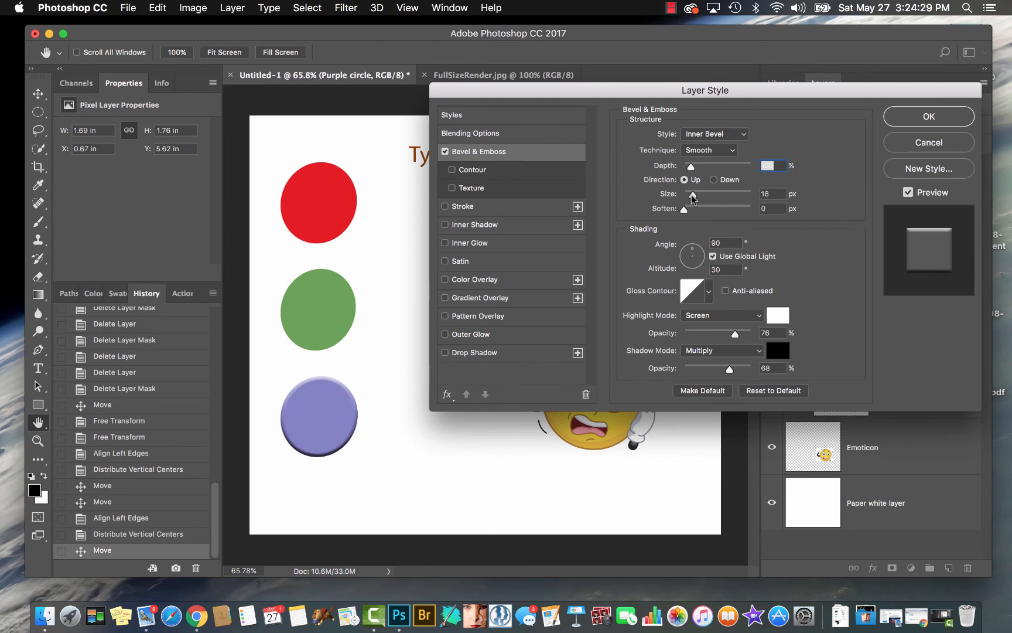
drag(692, 198, 697, 170)
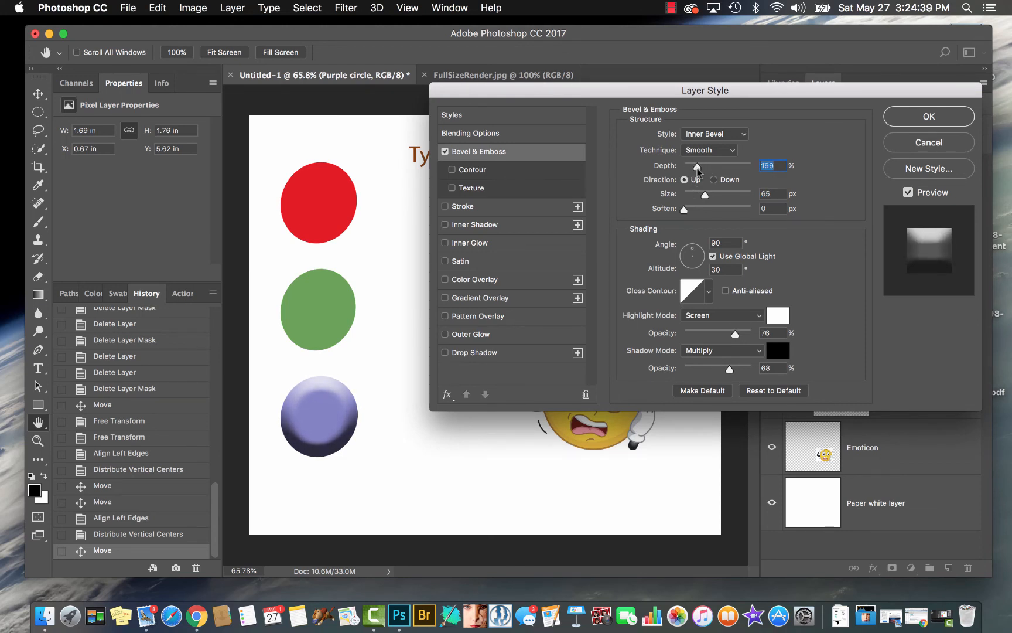
mouse_move(684, 209)
mouse_down()
mouse_move(734, 209)
mouse_move(672, 216)
mouse_move(690, 214)
mouse_up()
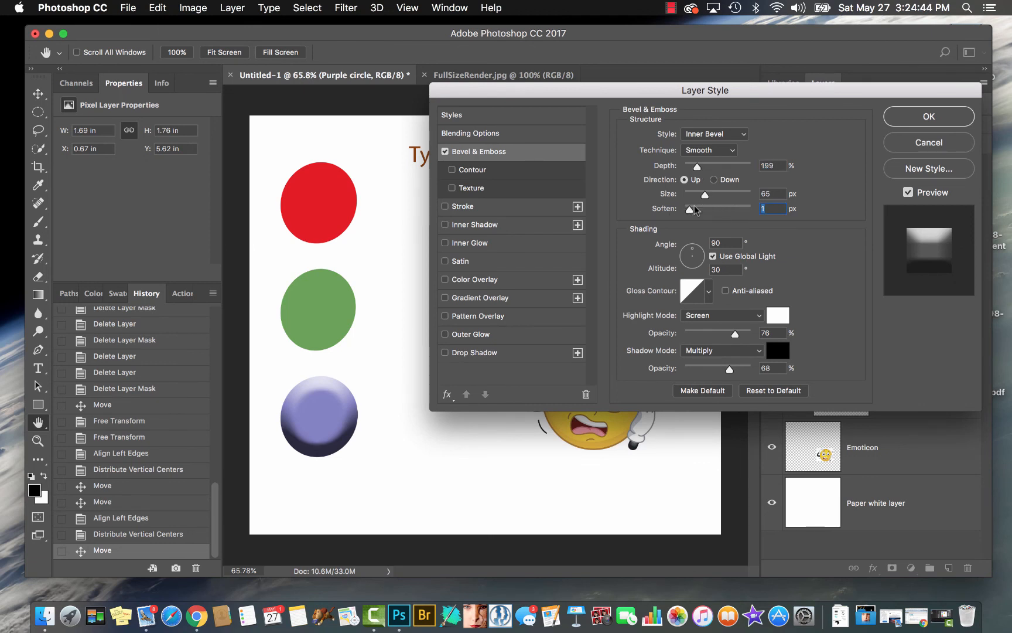
Try the Chisel Hard and Chisel Soft techniques on the purple circle's bevel and set soften to 2 px
click(711, 152)
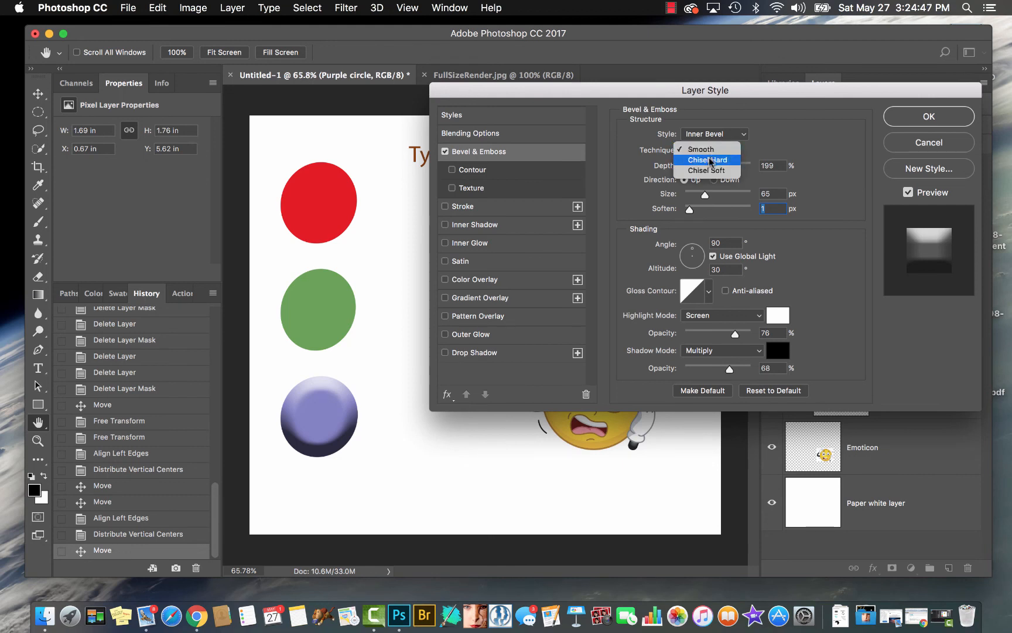
click(711, 160)
mouse_move(691, 213)
mouse_down()
mouse_move(755, 212)
mouse_move(689, 212)
mouse_up()
click(730, 149)
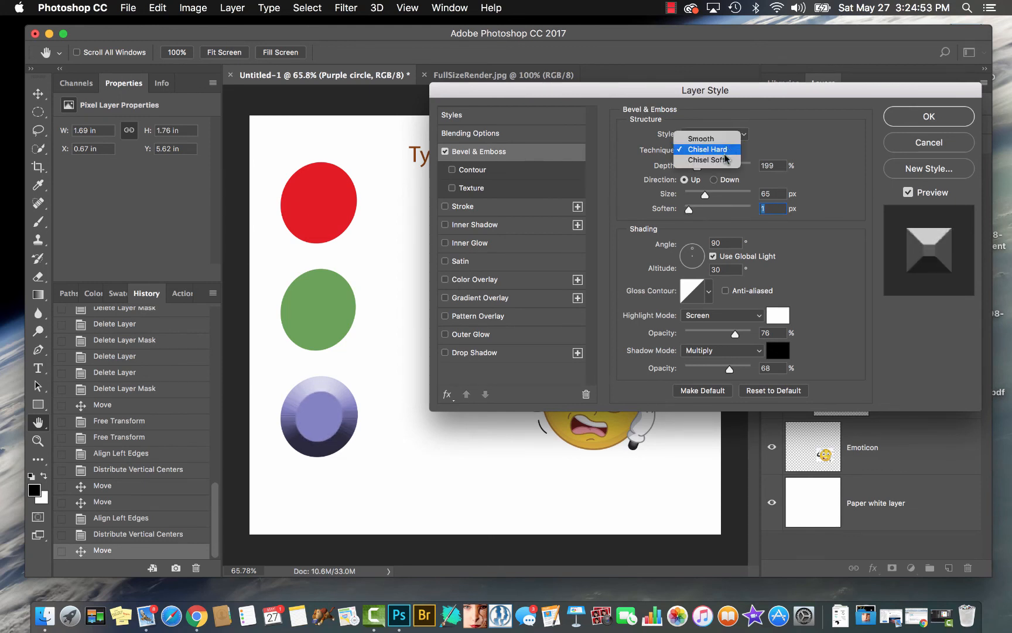
click(709, 162)
mouse_move(688, 210)
mouse_down()
mouse_move(749, 210)
mouse_move(695, 212)
mouse_move(695, 223)
mouse_up()
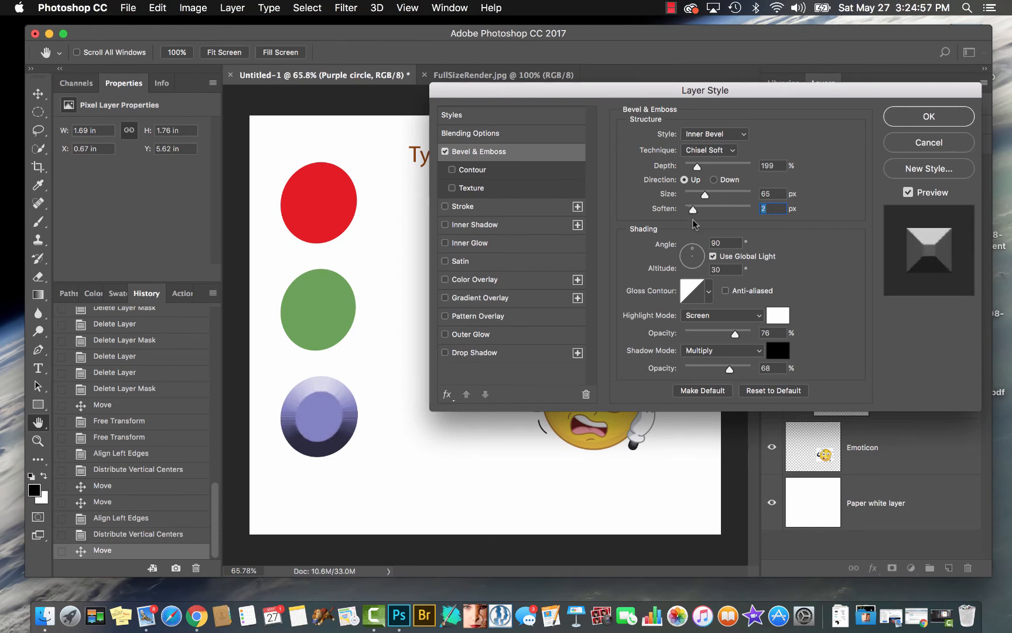
Change the purple circle's bevel style to Pillow Emboss and its technique to Smooth
click(733, 135)
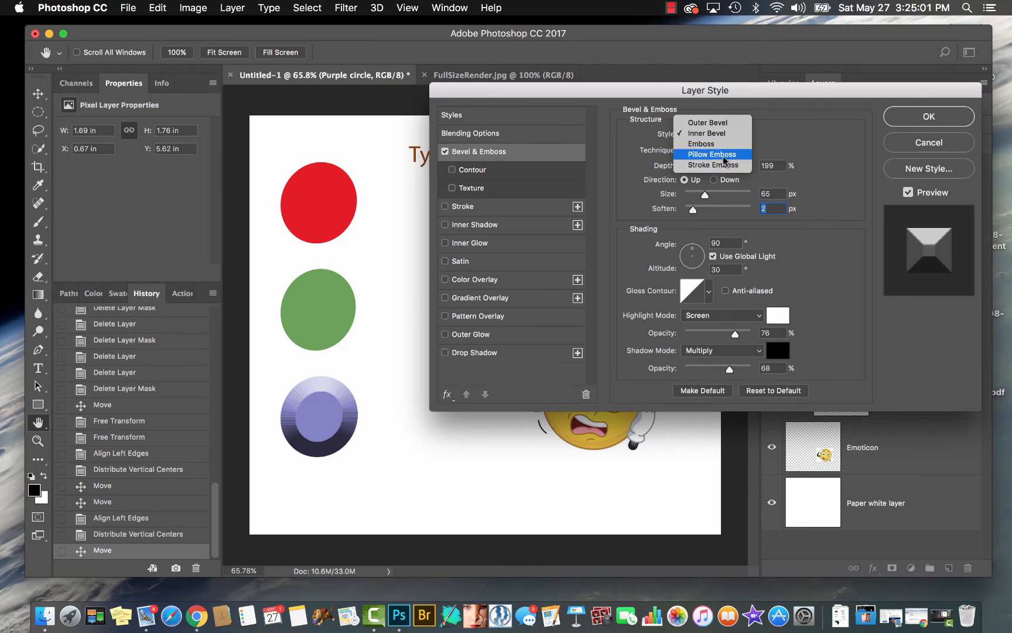
click(724, 156)
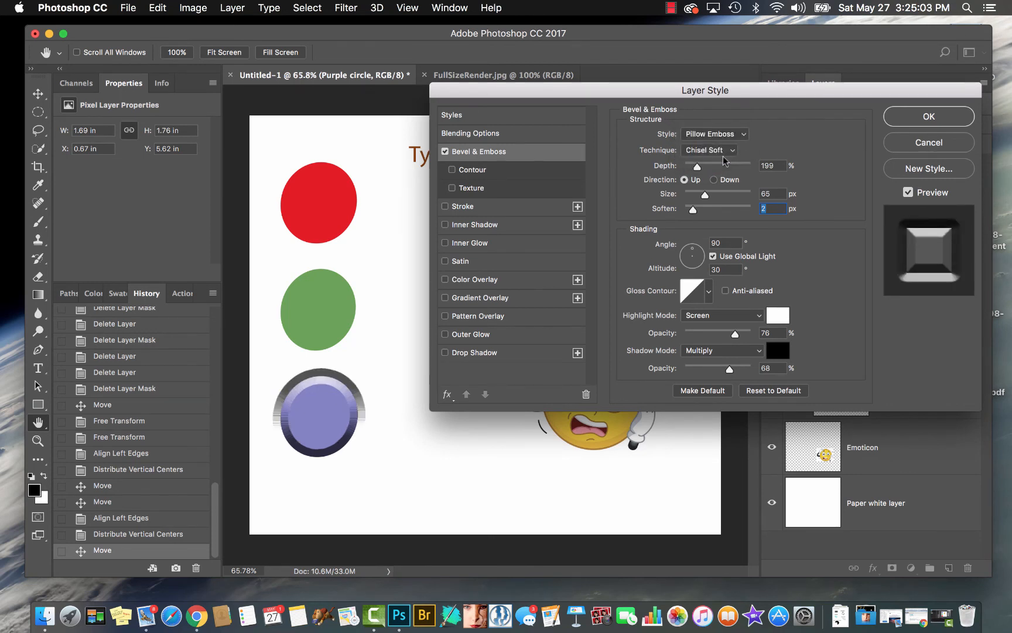
click(719, 150)
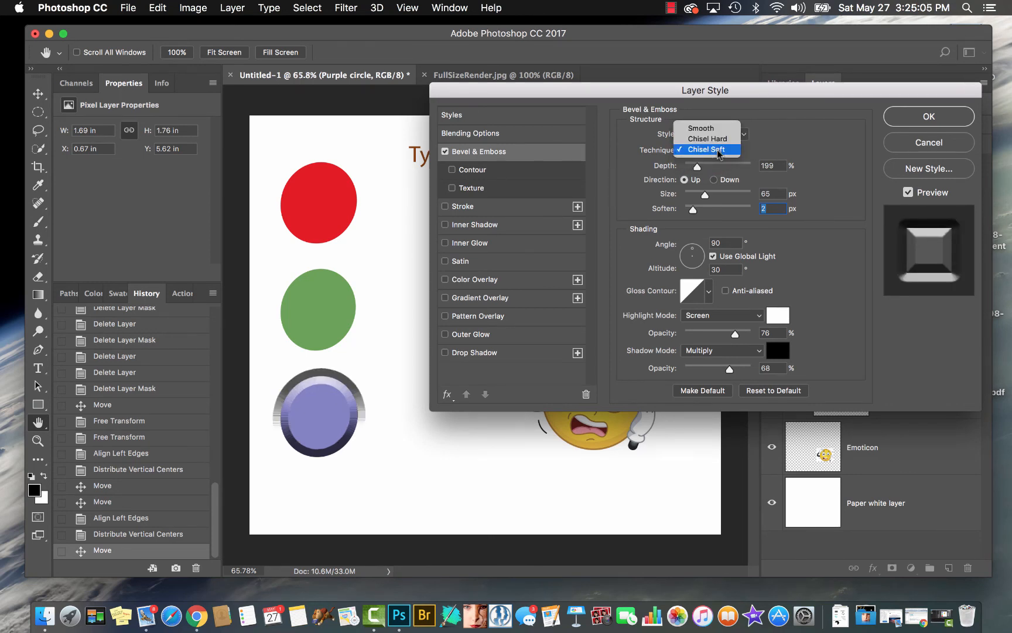
click(714, 131)
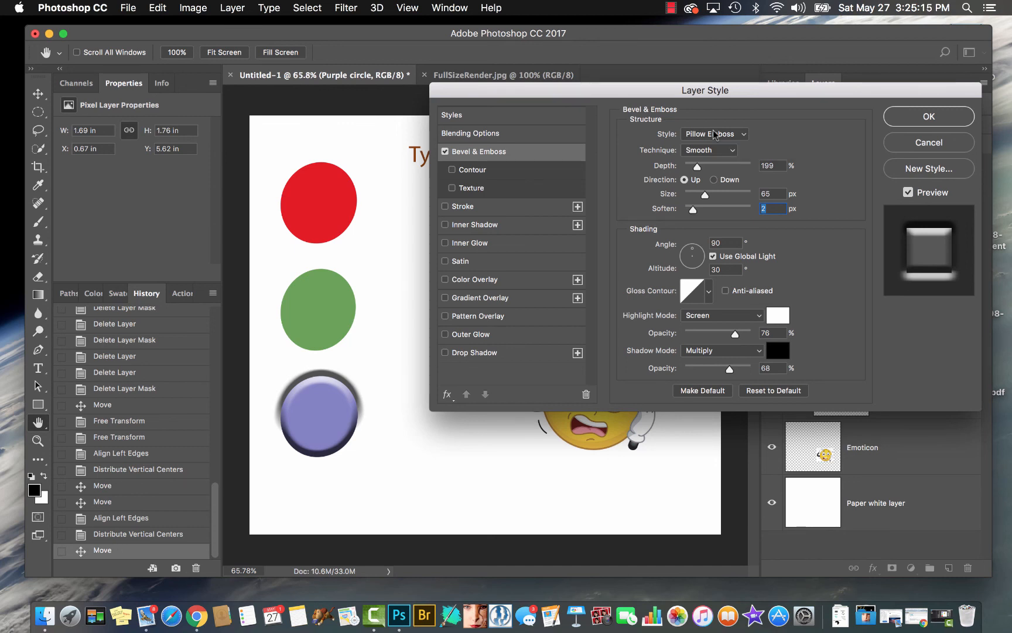
Set the bevel style to Inner Bevel and reduce its size to 29 px
click(714, 135)
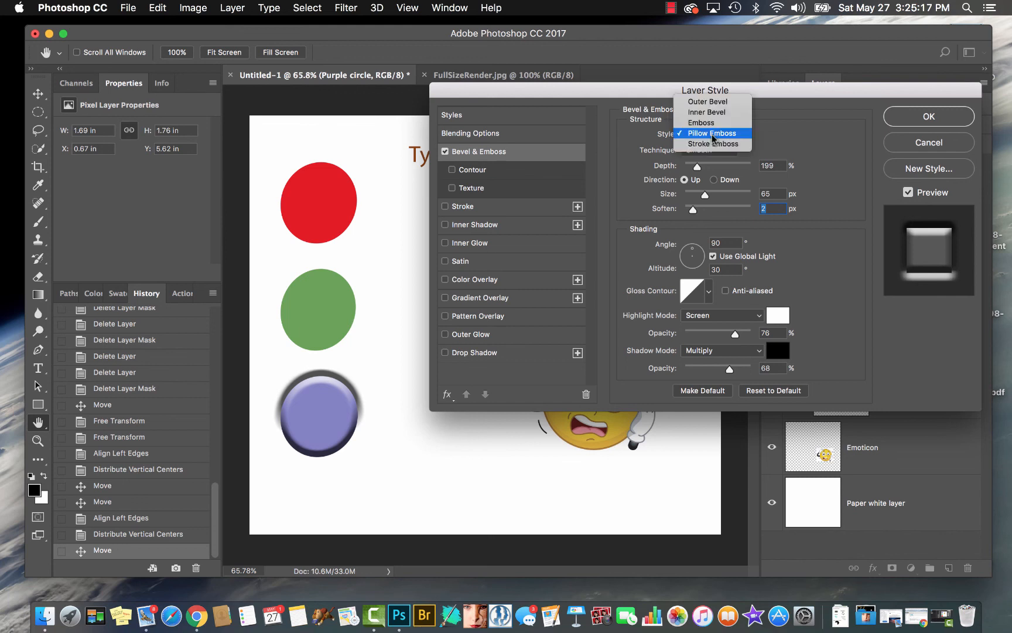
click(714, 113)
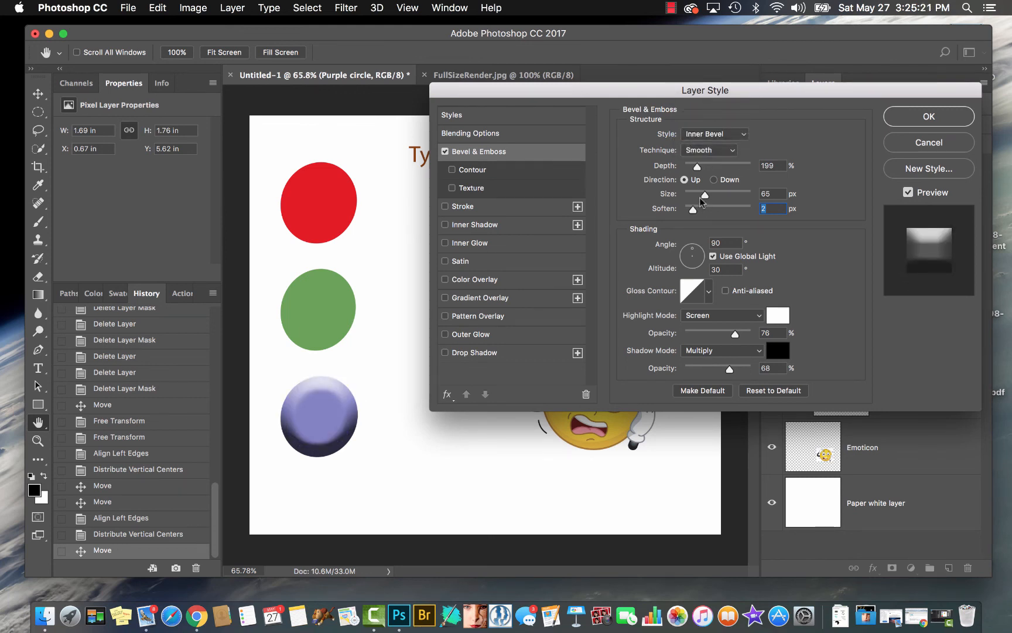
drag(700, 198, 691, 198)
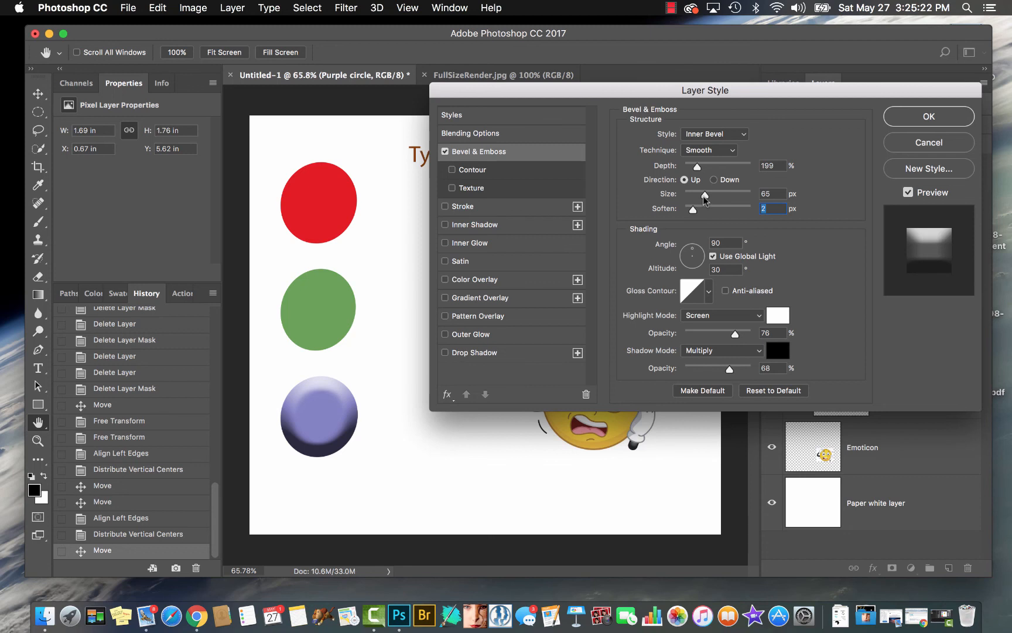
Try Outer Bevel on the purple circle with the direction Down and Up, and return the style to Inner Bevel
click(711, 134)
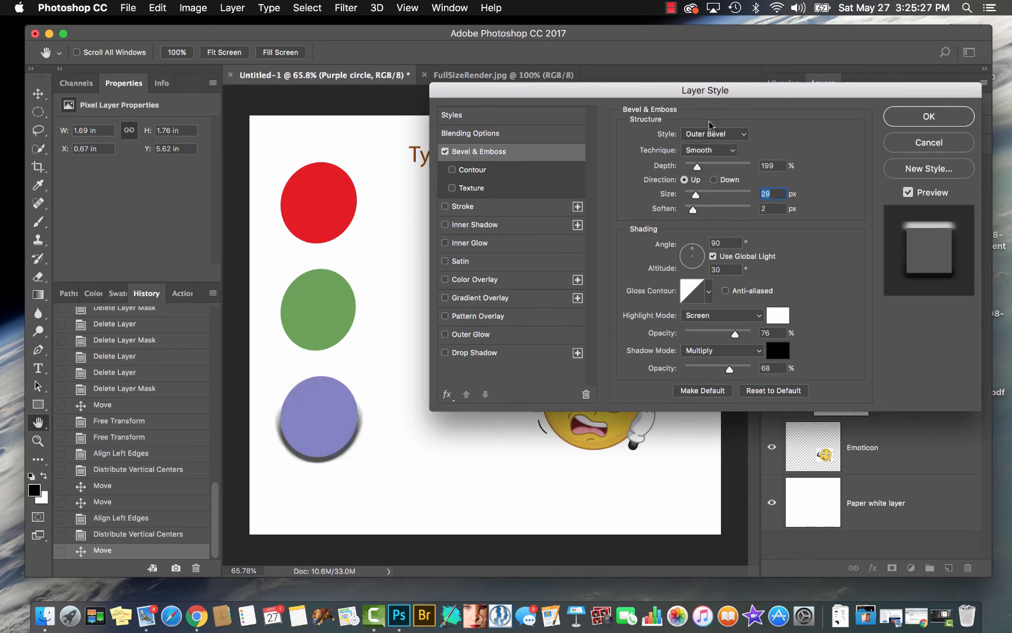
click(713, 180)
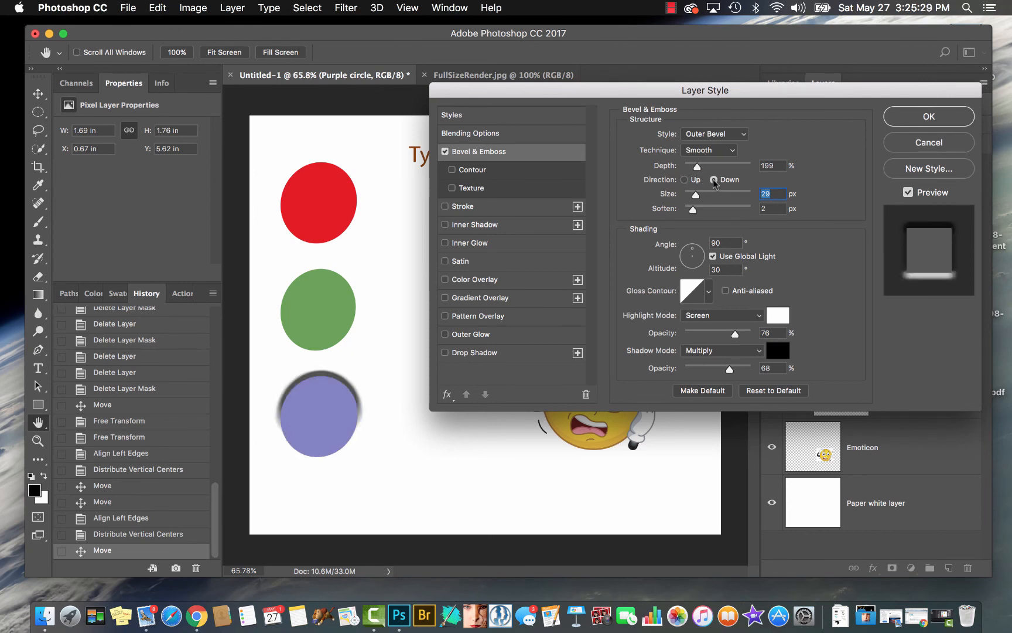
click(684, 179)
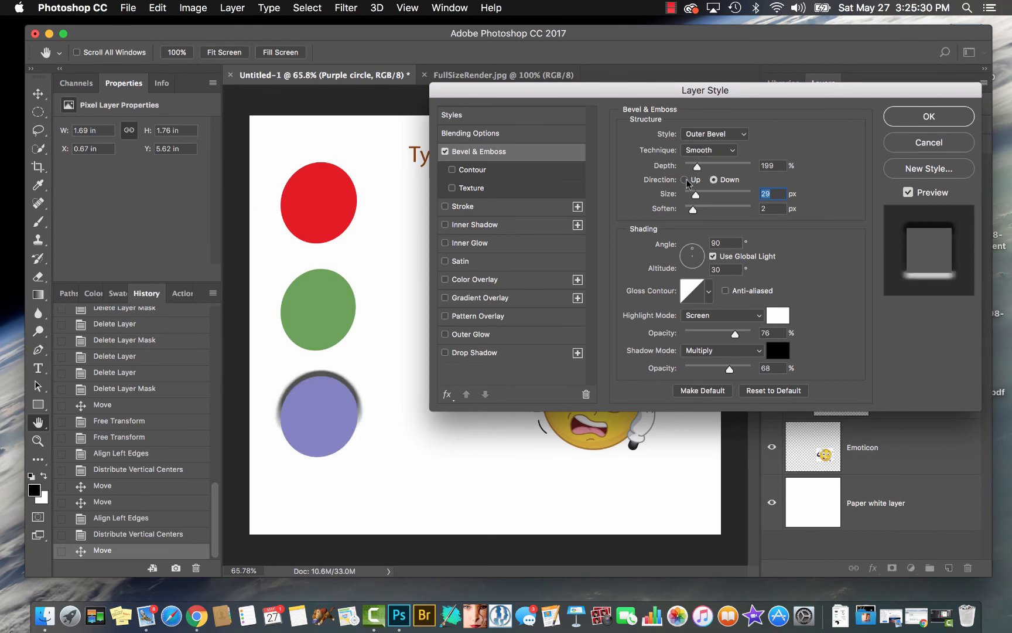
click(726, 135)
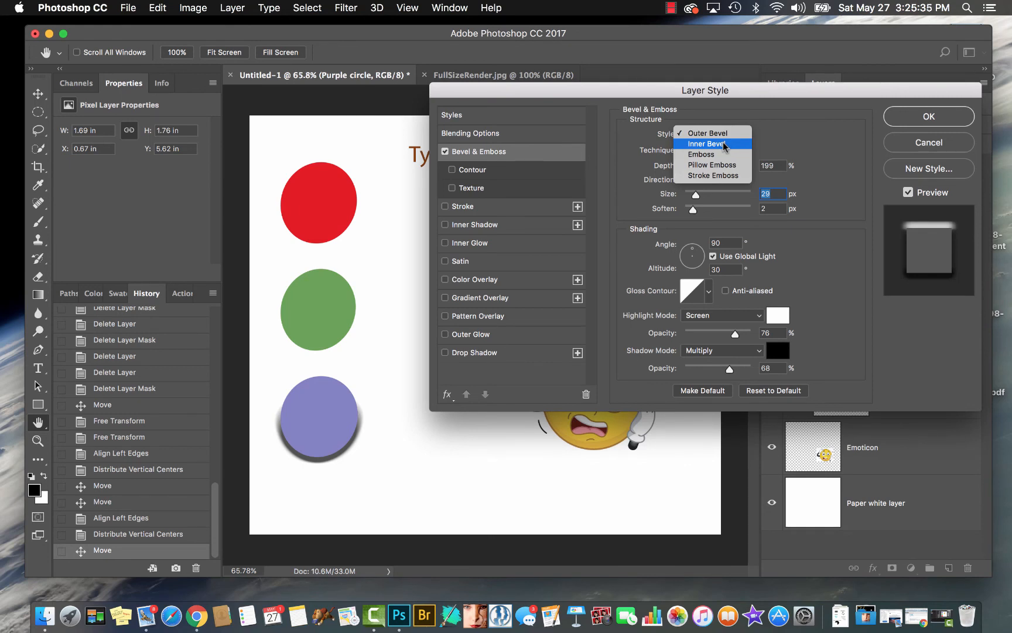
click(724, 144)
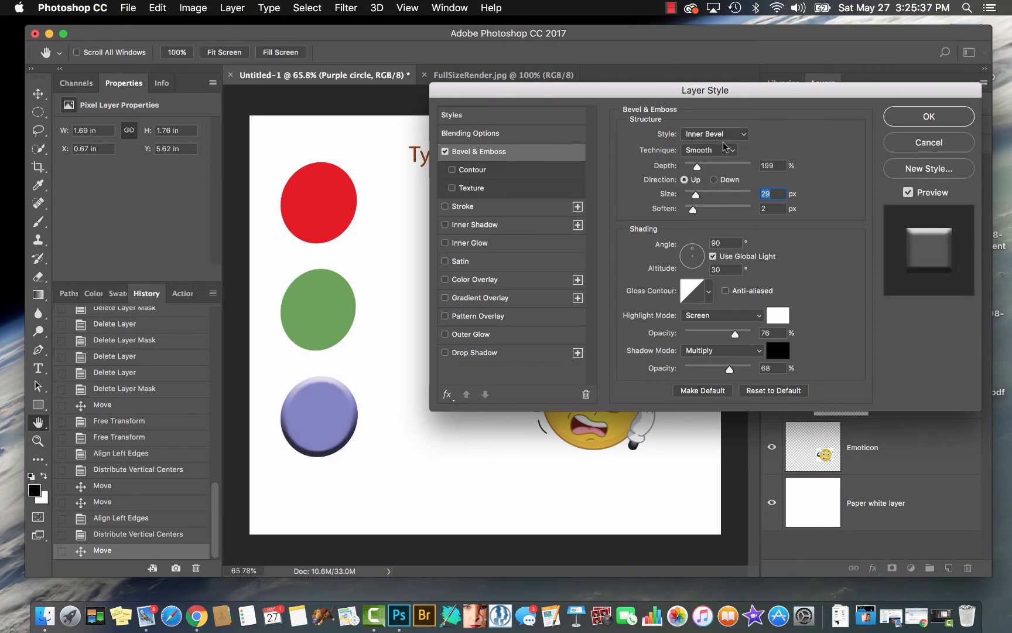
Add a bright red Stroke effect to the purple circle and set its size to 43 px
click(467, 209)
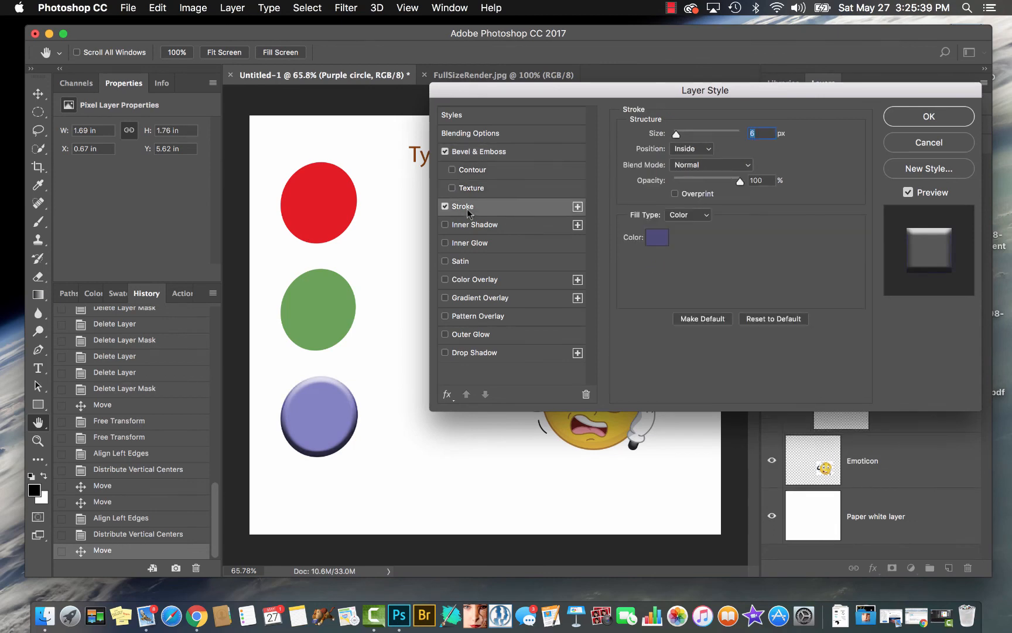
click(657, 237)
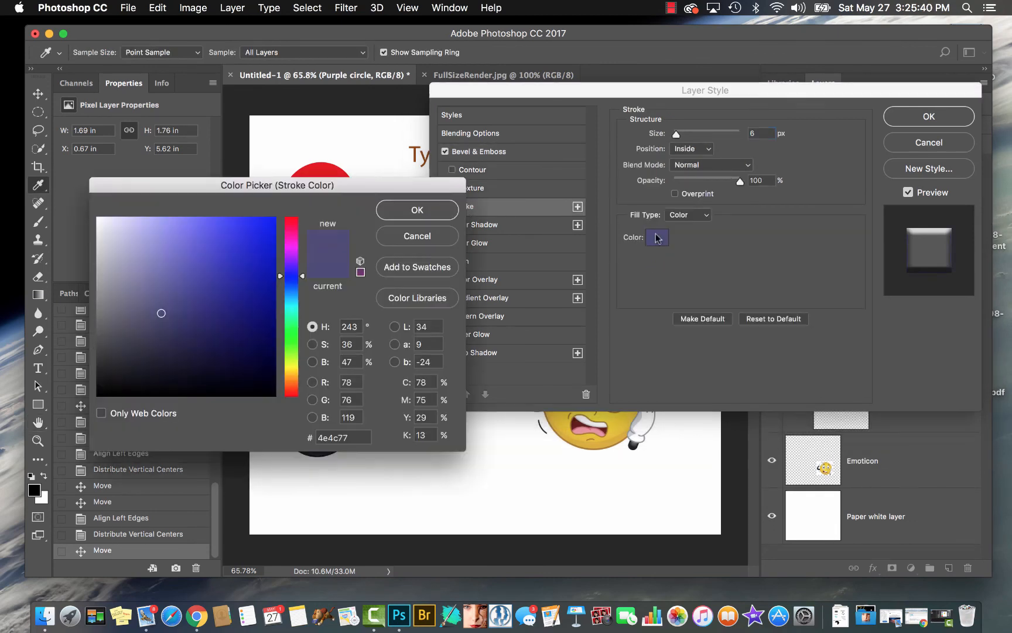
click(292, 222)
click(263, 225)
click(423, 212)
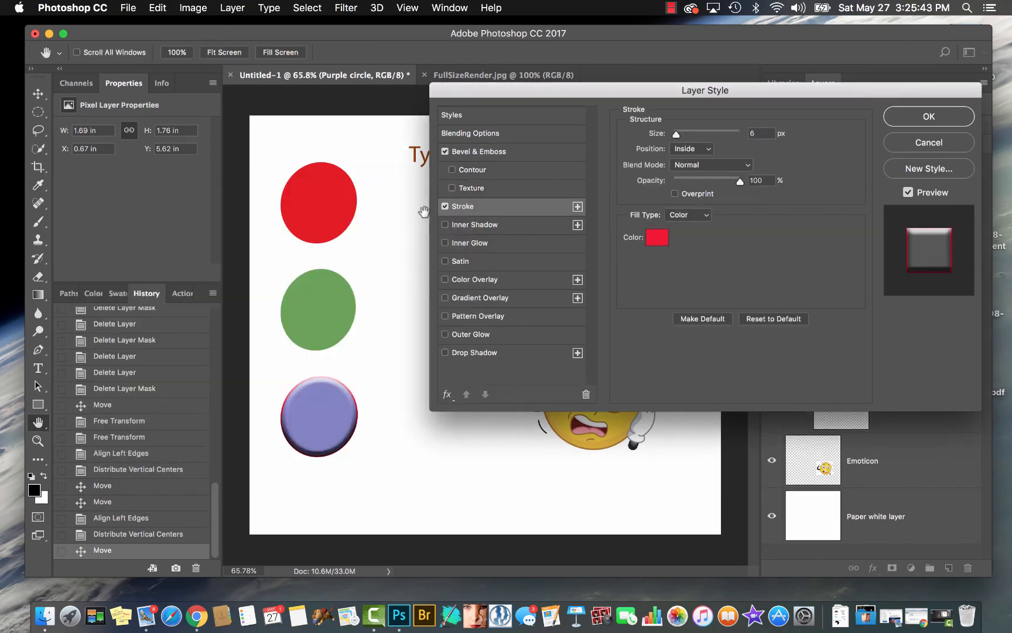
drag(677, 134, 687, 134)
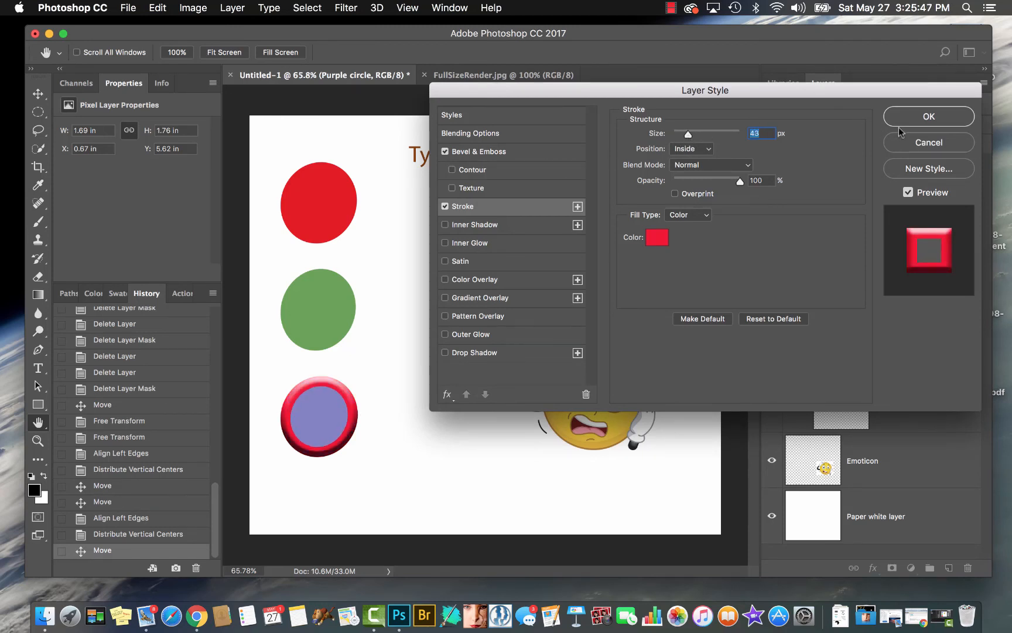
Change the purple circle's bevel style to Stroke Emboss with the Smooth technique and an 8 px size, and inspect the edge up close
click(504, 152)
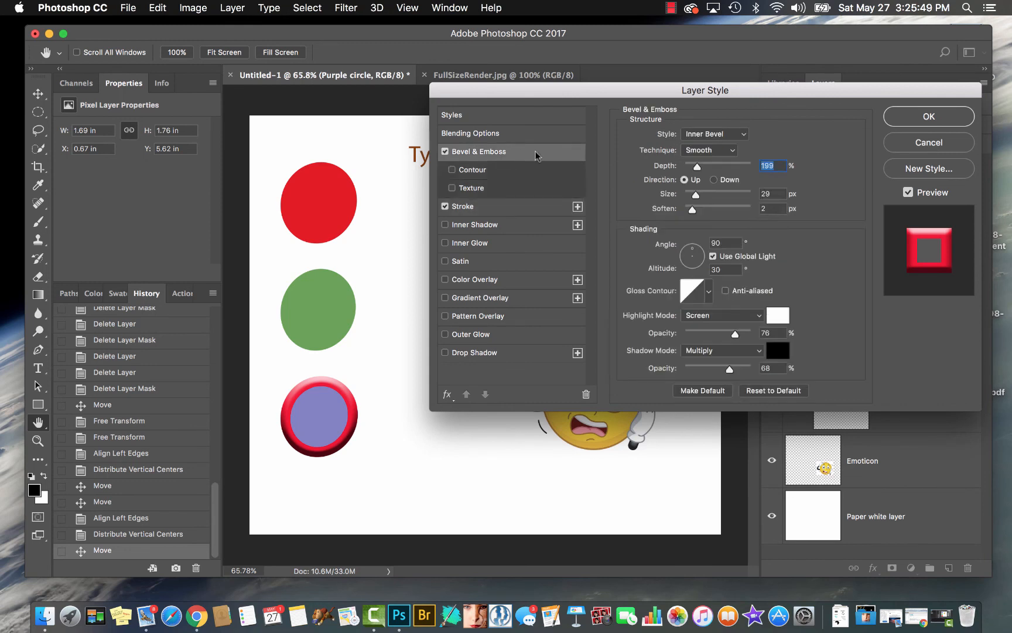
click(711, 151)
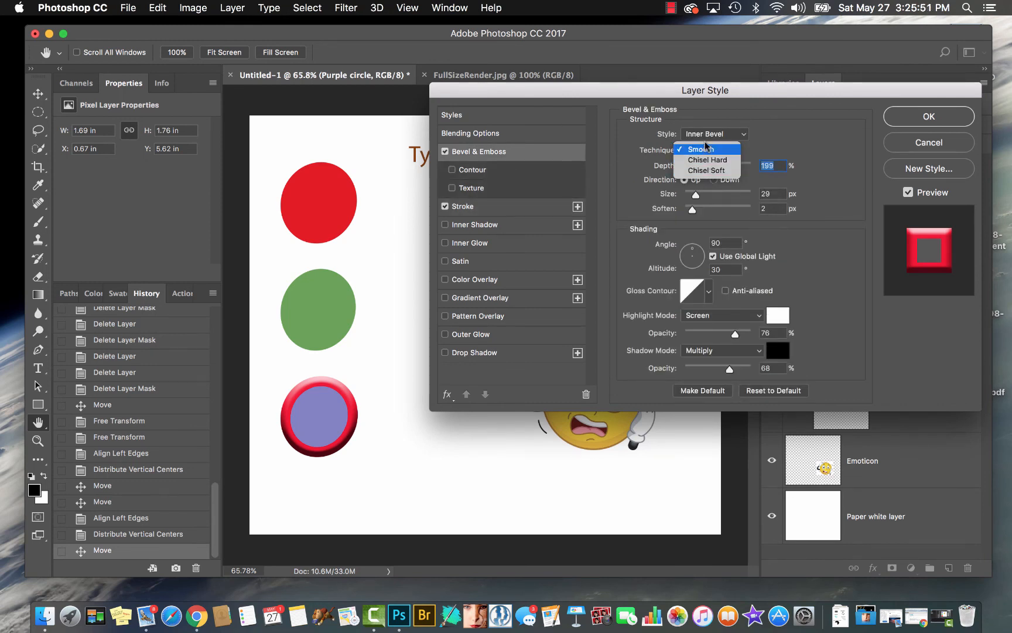
click(703, 150)
click(714, 134)
click(725, 165)
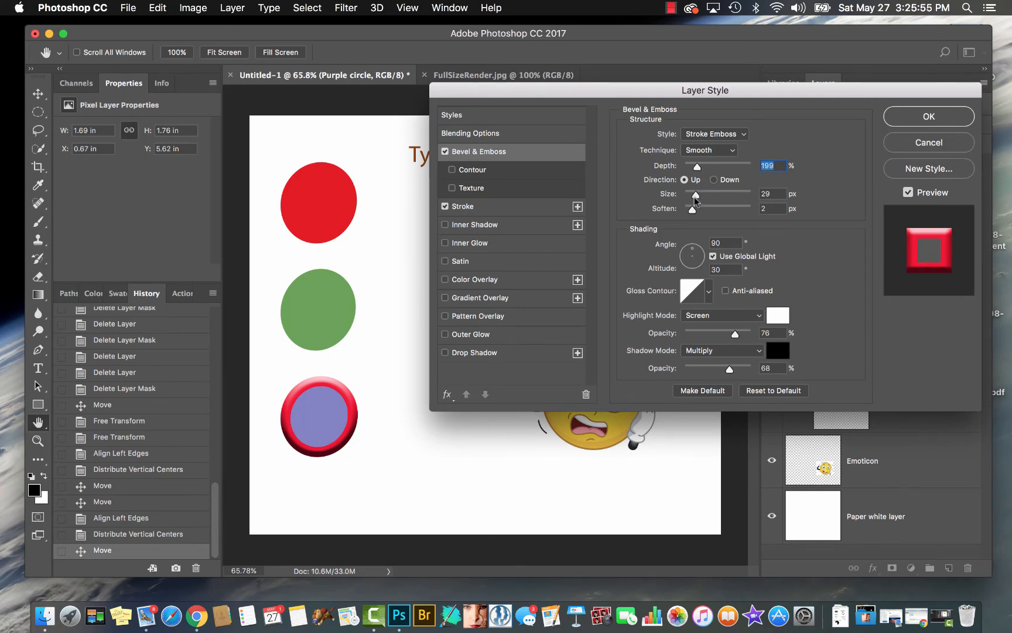
drag(695, 195, 687, 198)
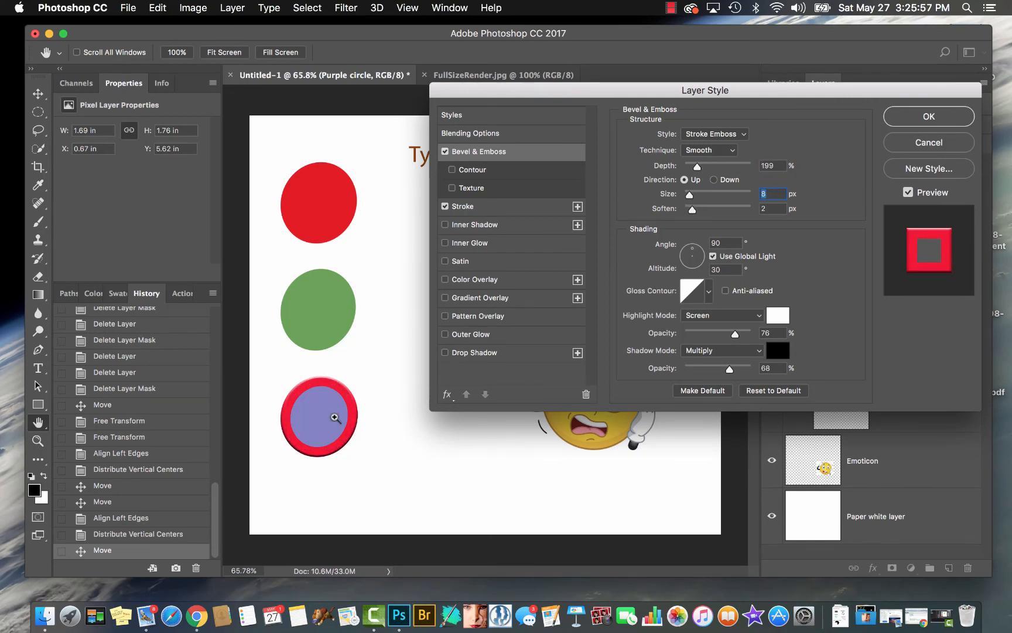
drag(335, 406, 379, 413)
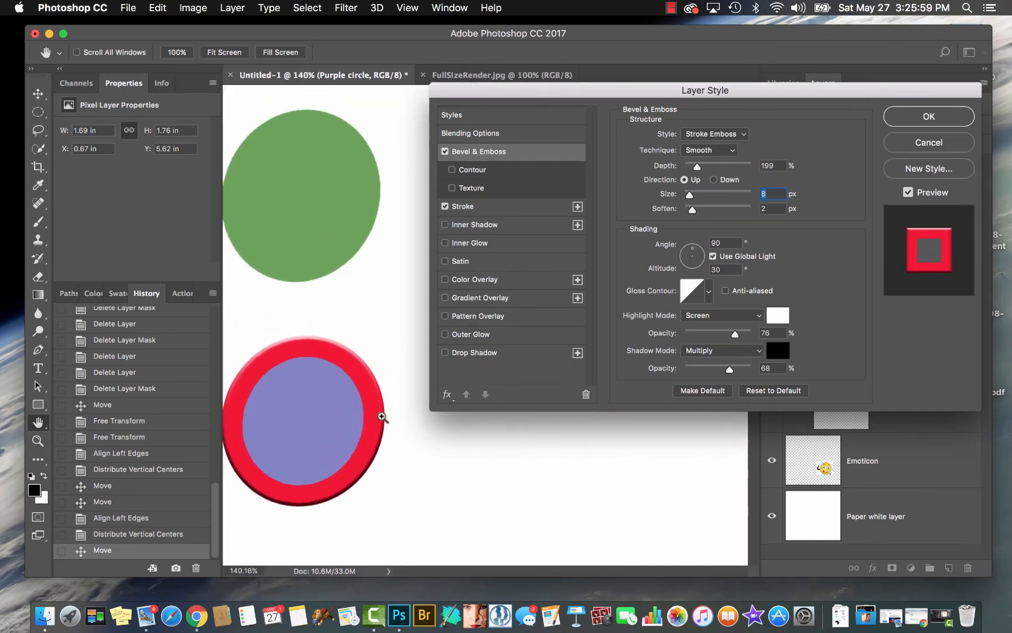
Set the purple circle's bevel size to 10 px and try the linear, inverted-cone, multi-peak, wavy and sawtooth contours on its edge
mouse_move(689, 197)
mouse_down()
mouse_move(720, 203)
mouse_move(679, 208)
mouse_move(703, 208)
mouse_move(684, 208)
mouse_move(692, 208)
mouse_up()
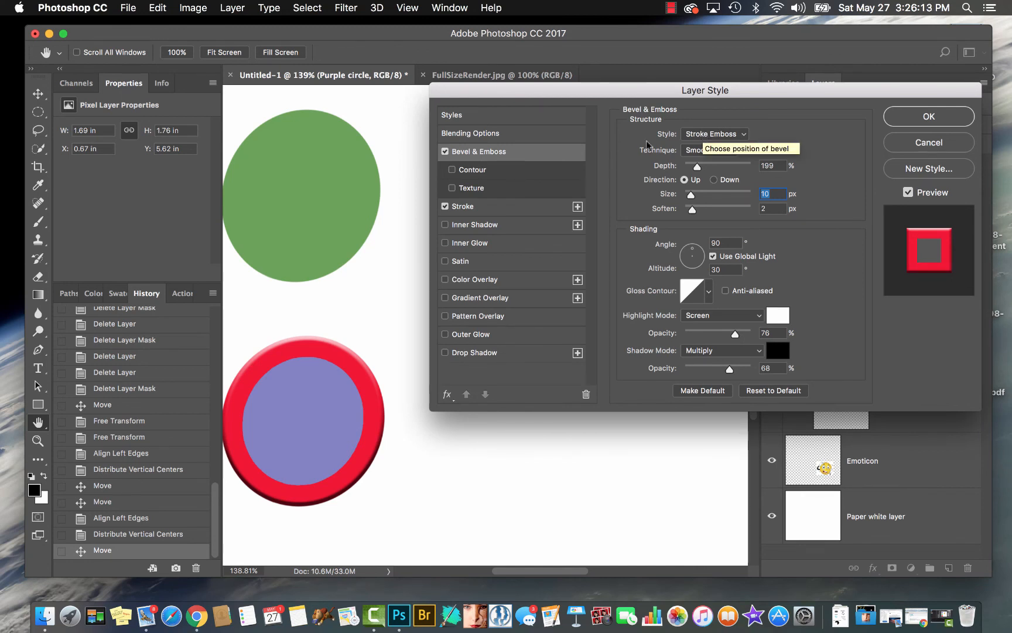
click(484, 173)
click(684, 146)
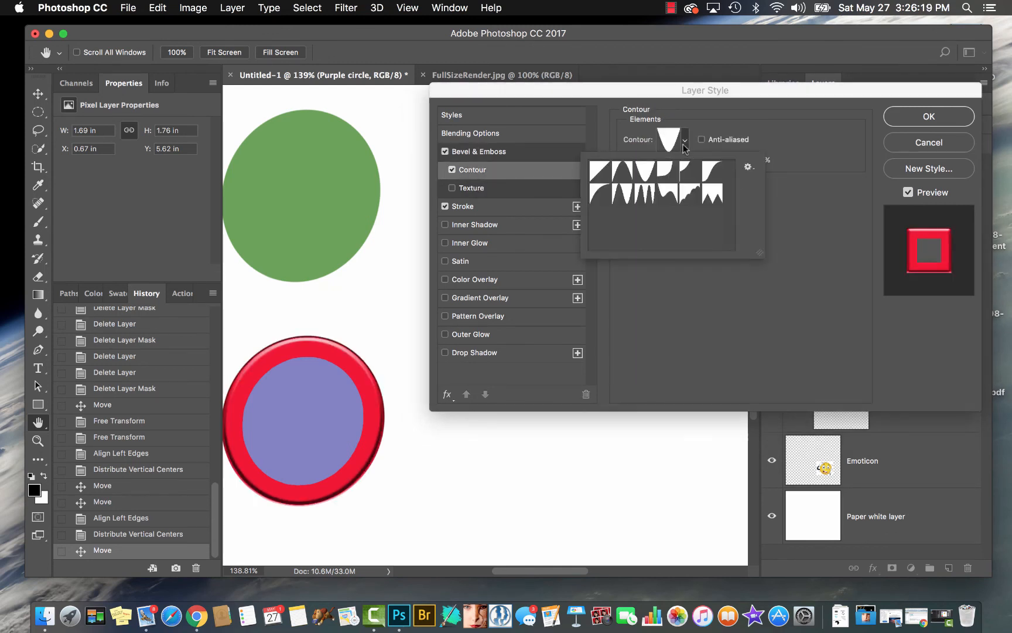
click(603, 173)
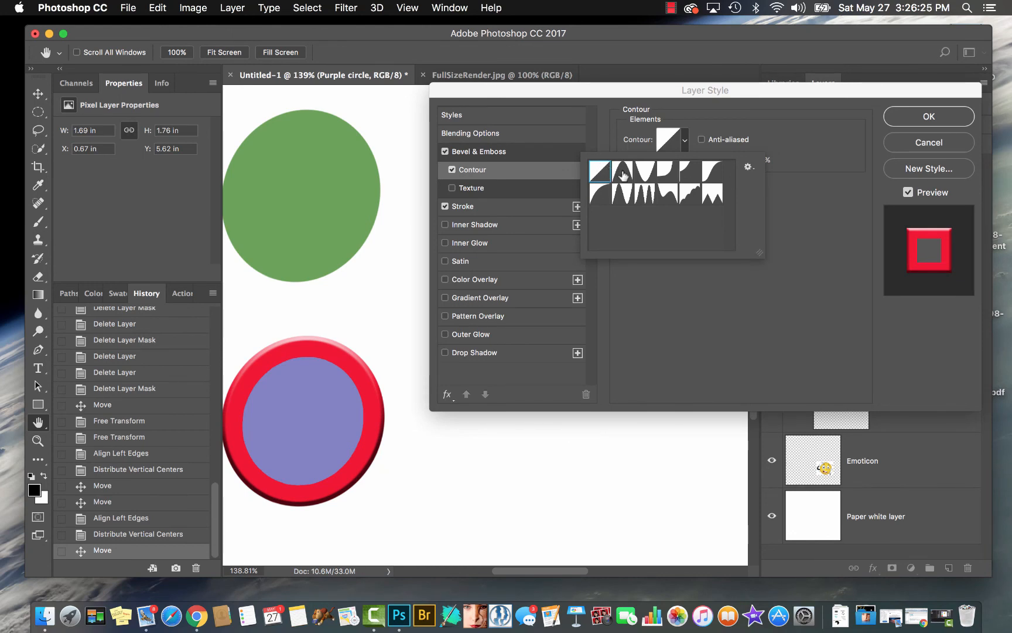
click(644, 174)
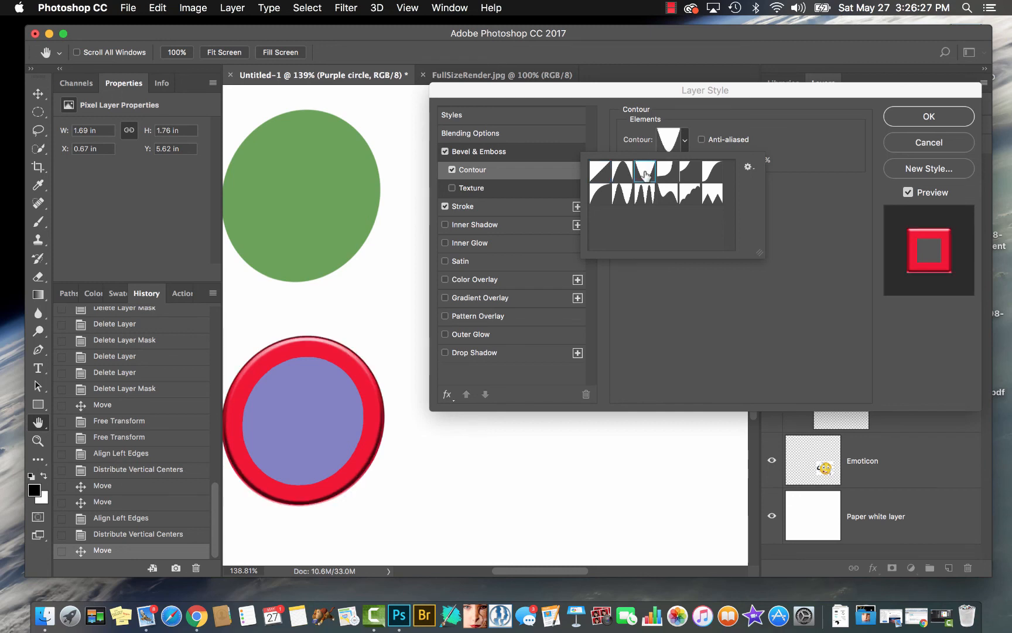
click(645, 194)
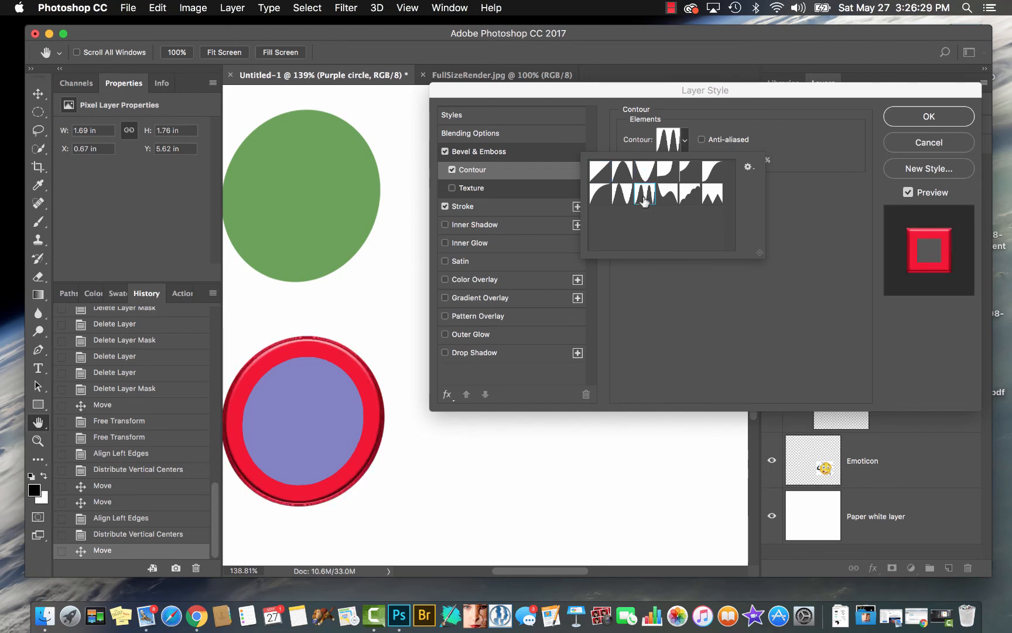
click(670, 193)
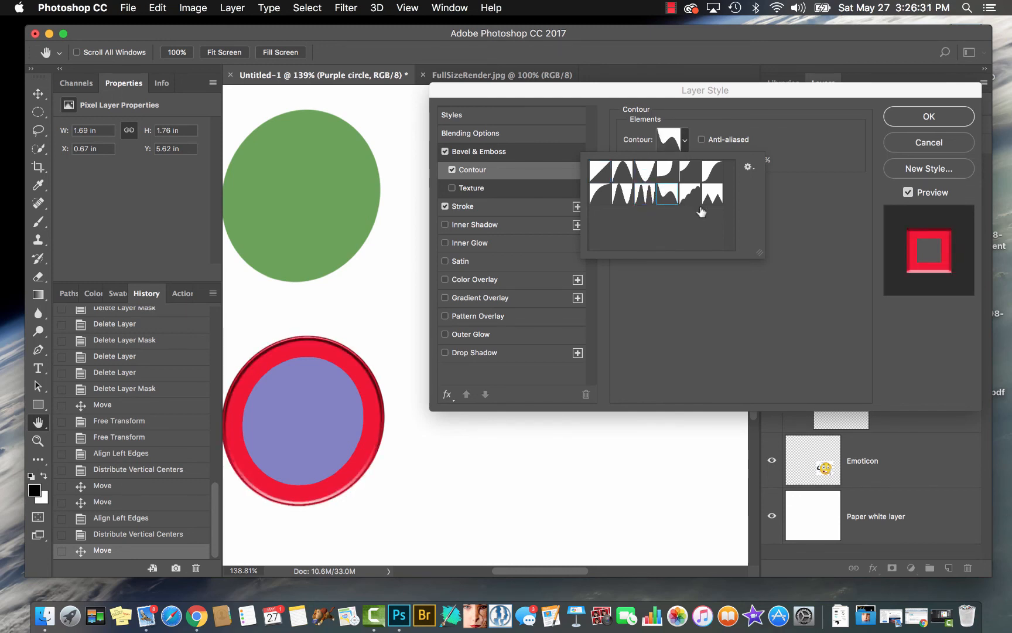
click(690, 198)
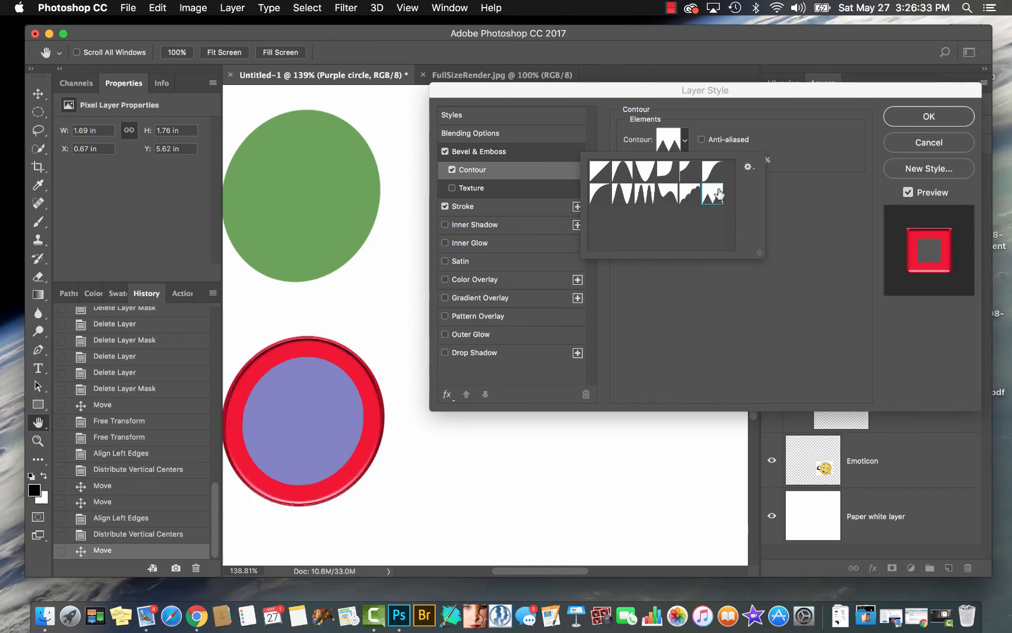
Try the remaining smooth-curve, ring and cove contours on the stroke's bevel, and discard all the layer style changes
click(689, 174)
click(711, 171)
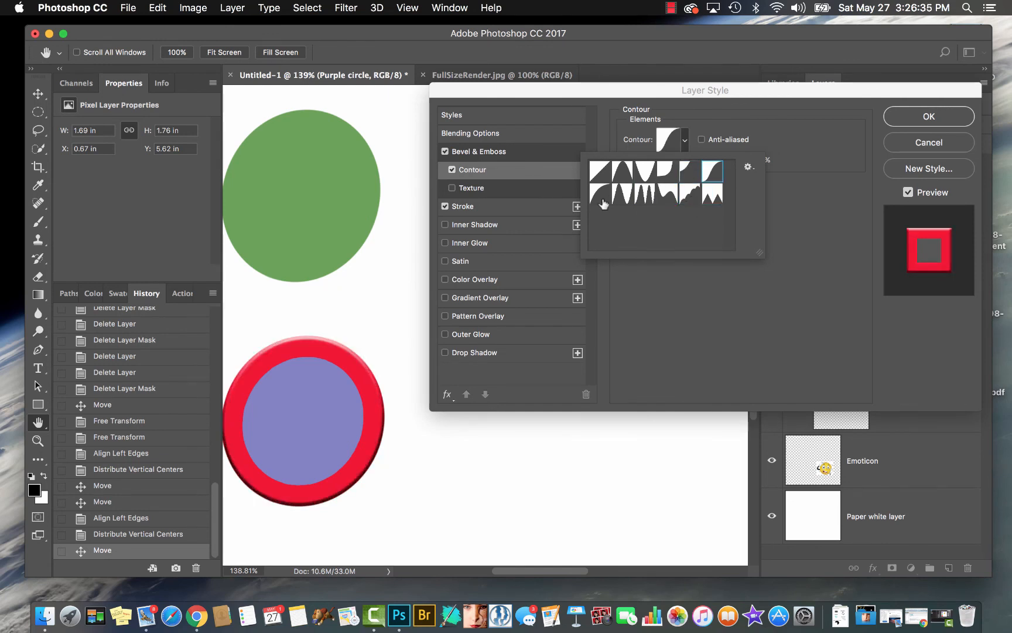
click(622, 195)
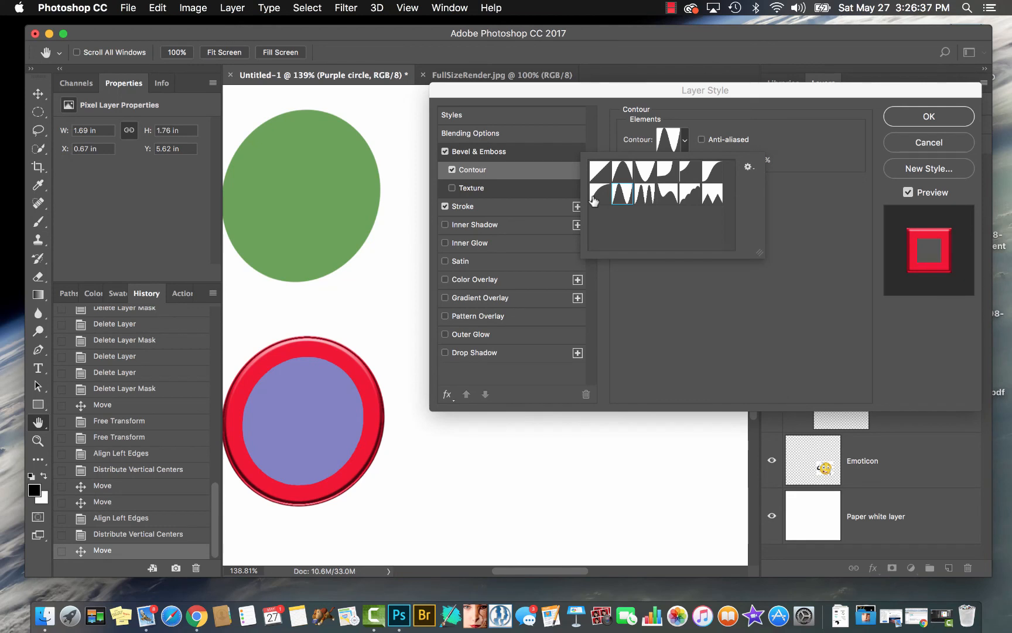
click(597, 199)
click(645, 192)
click(645, 171)
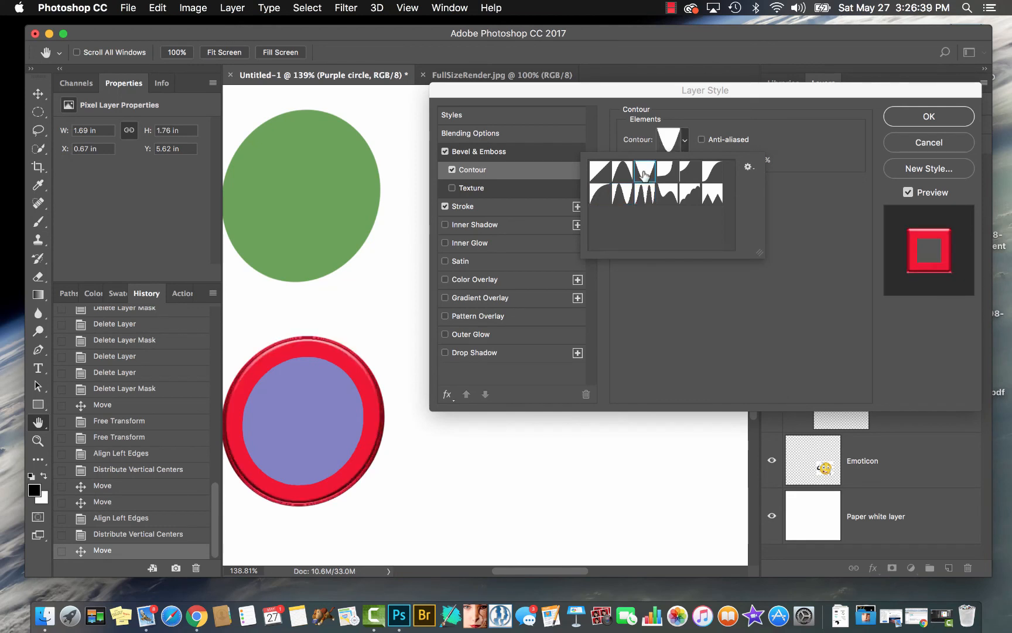
click(667, 171)
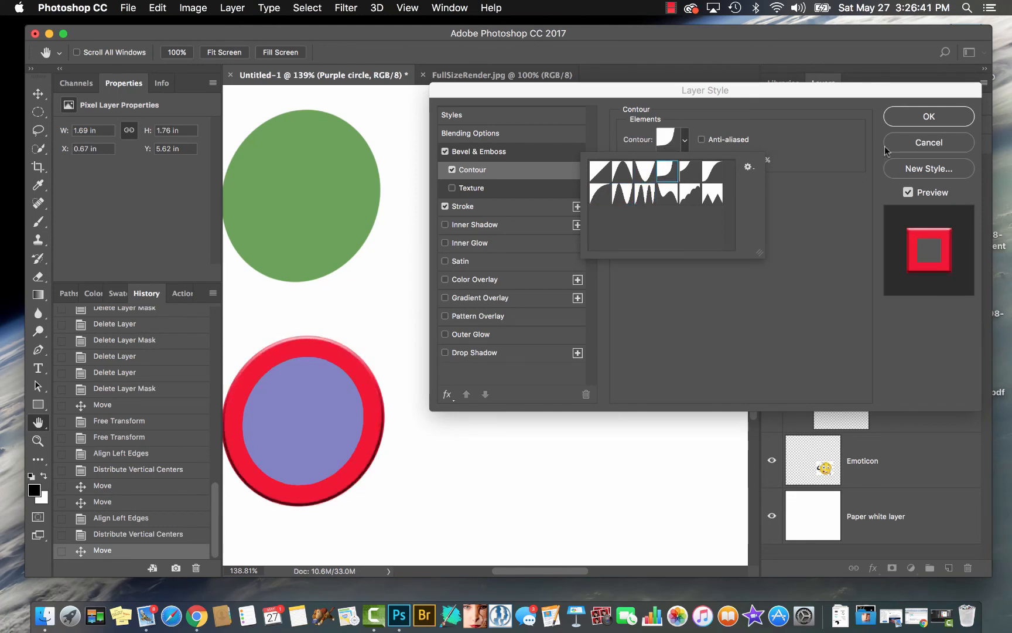
click(912, 145)
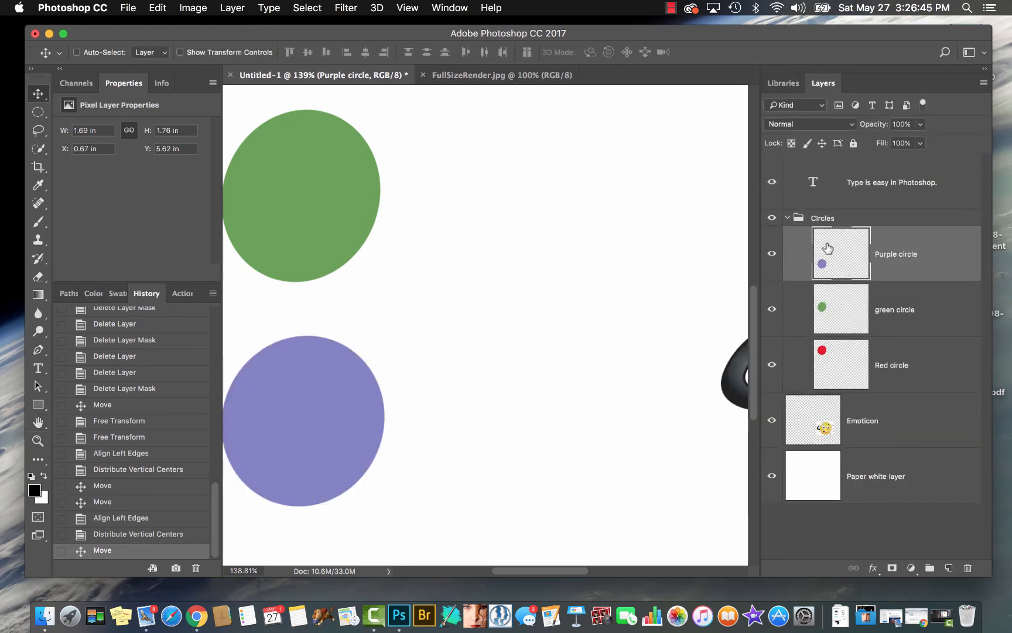
Load the purple circle's outline as a selection and fill it with a copper-coloured angle gradient running diagonally upward
key(g)
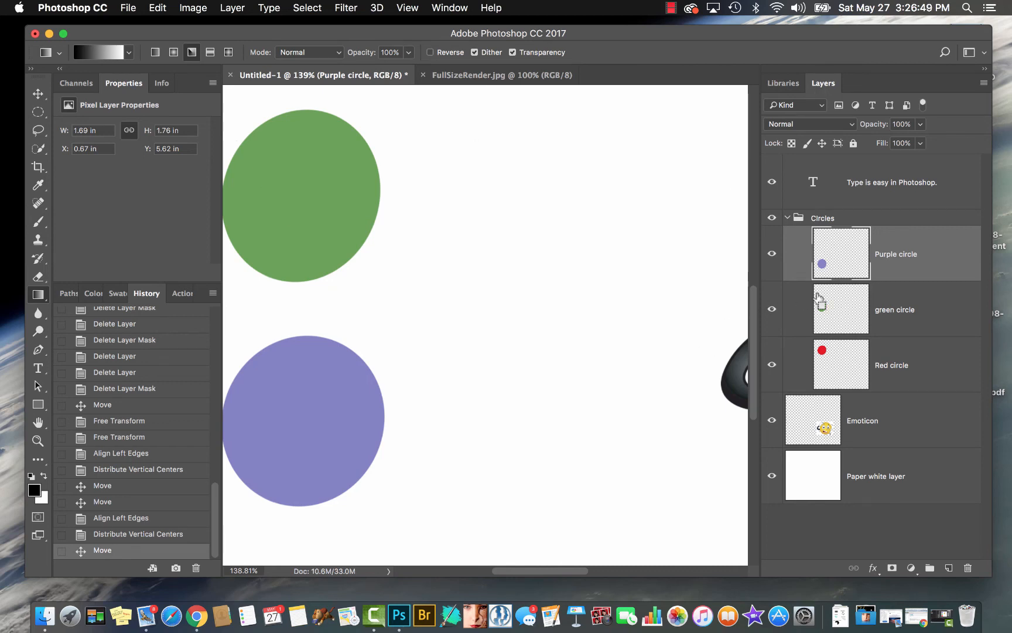
super+click(823, 264)
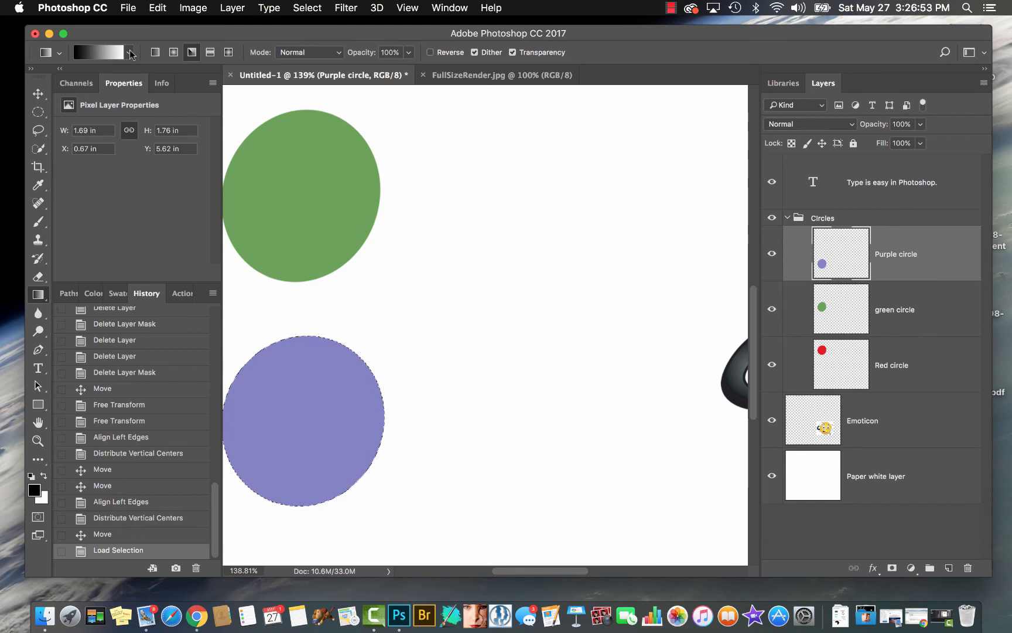
click(129, 53)
click(144, 101)
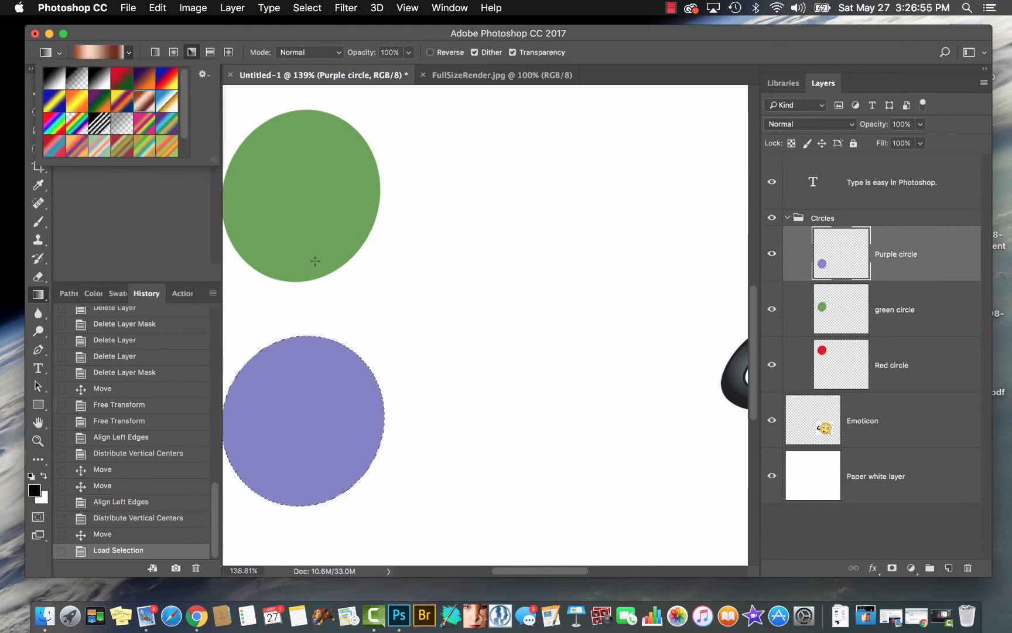
click(256, 457)
drag(257, 458, 355, 380)
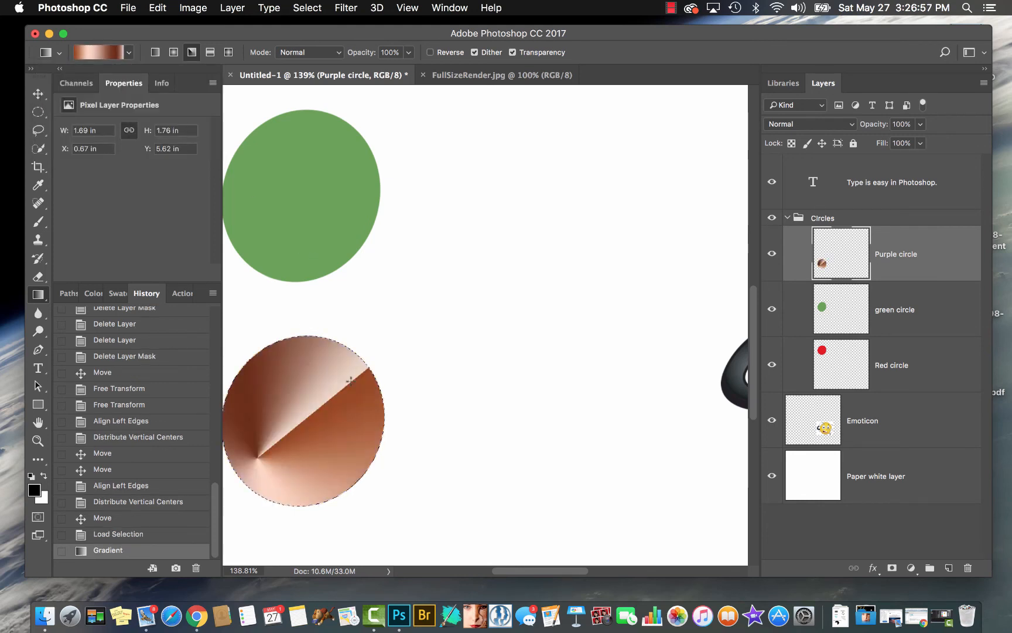
Refill the selected circle with a diagonal linear copper gradient and clear the selection
click(154, 53)
drag(262, 461, 370, 397)
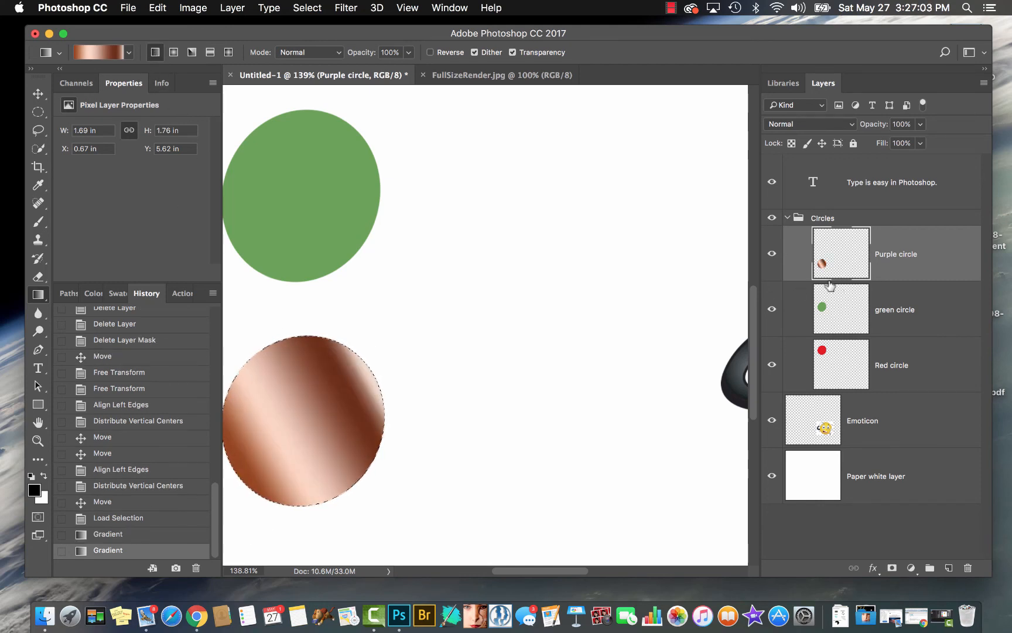
key(super+d)
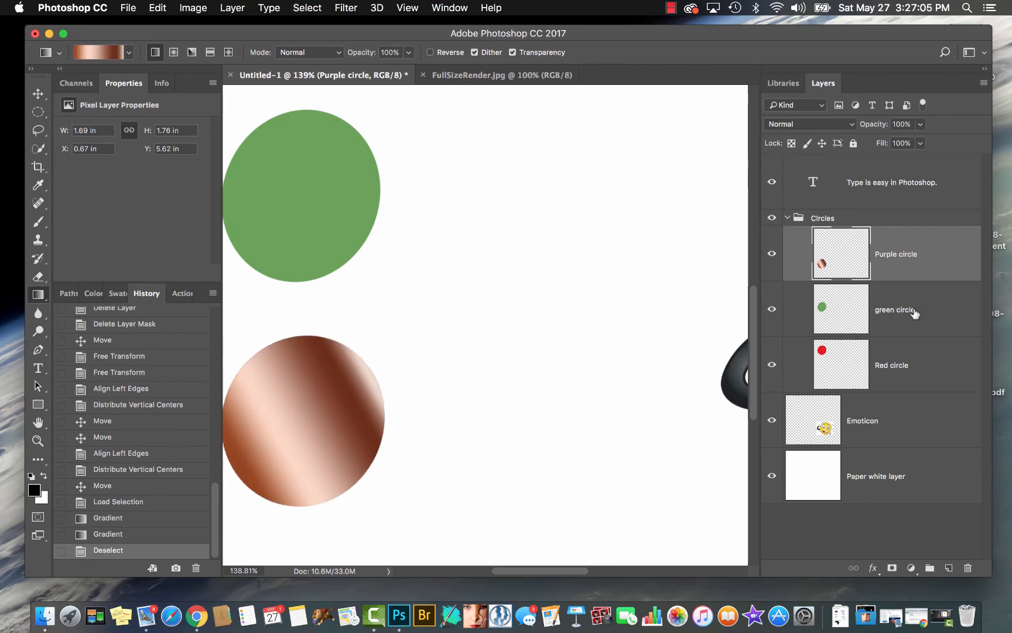
Add a Bevel & Emboss effect to the copper circle and set its technique to Smooth
click(874, 567)
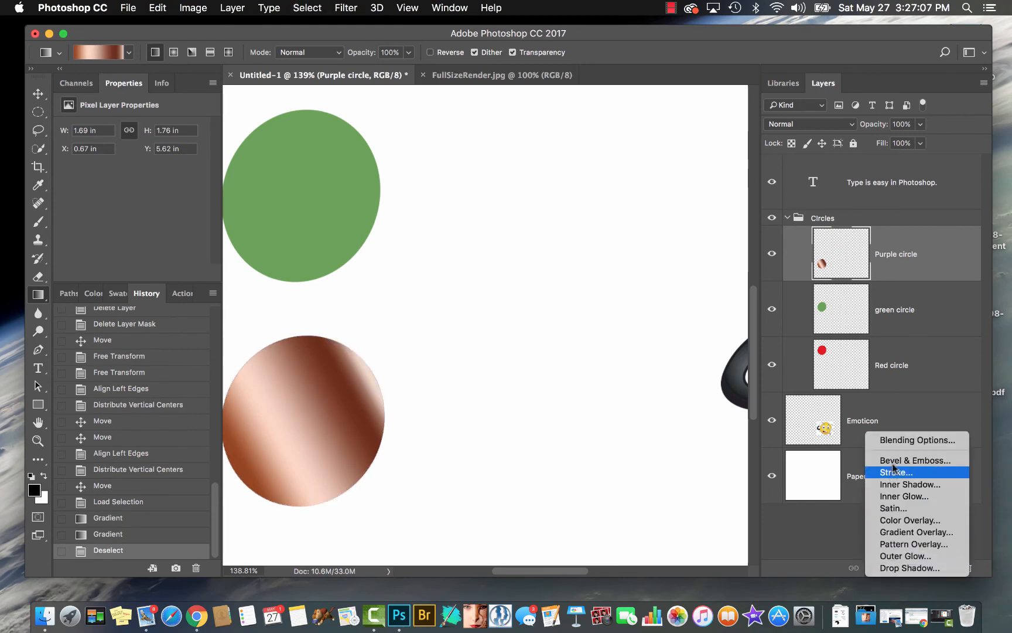
click(905, 460)
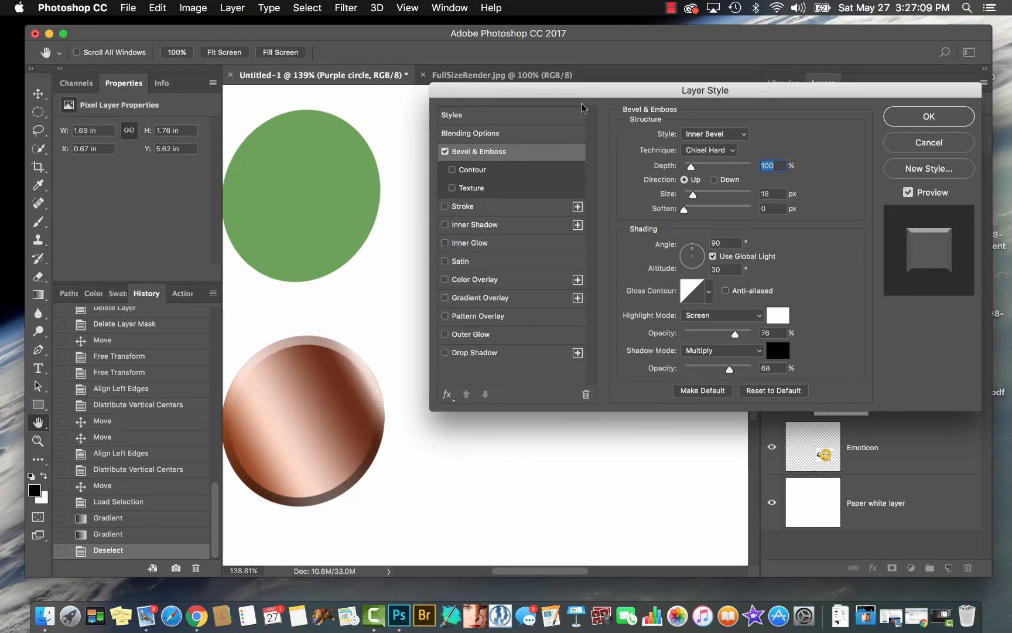
click(709, 154)
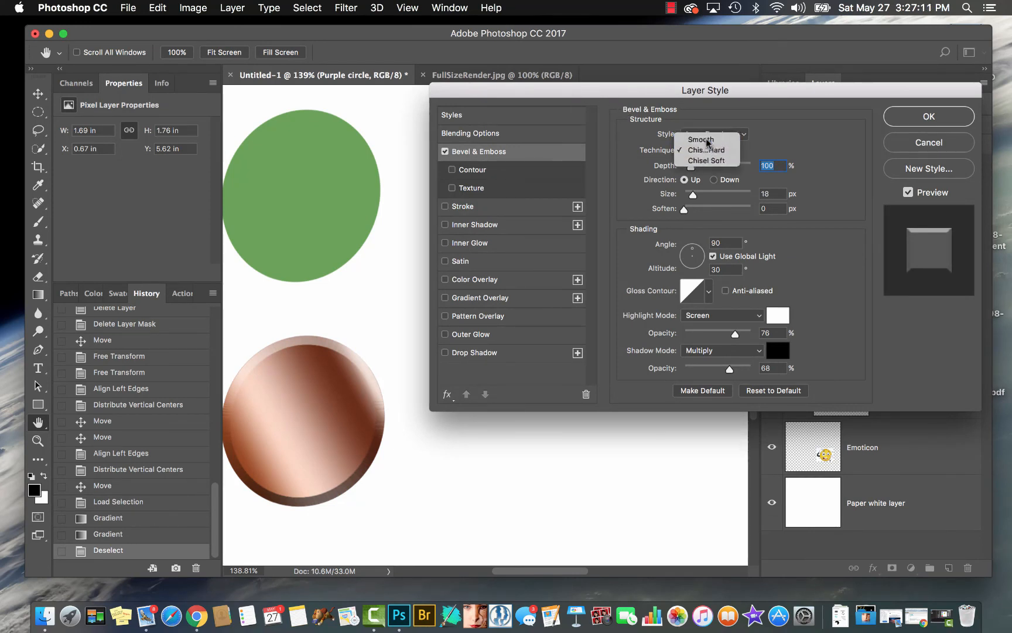
click(703, 139)
Enable Contour on the copper circle's bevel, apply the multi-peak contour, and inspect the ringed edge up close
click(452, 169)
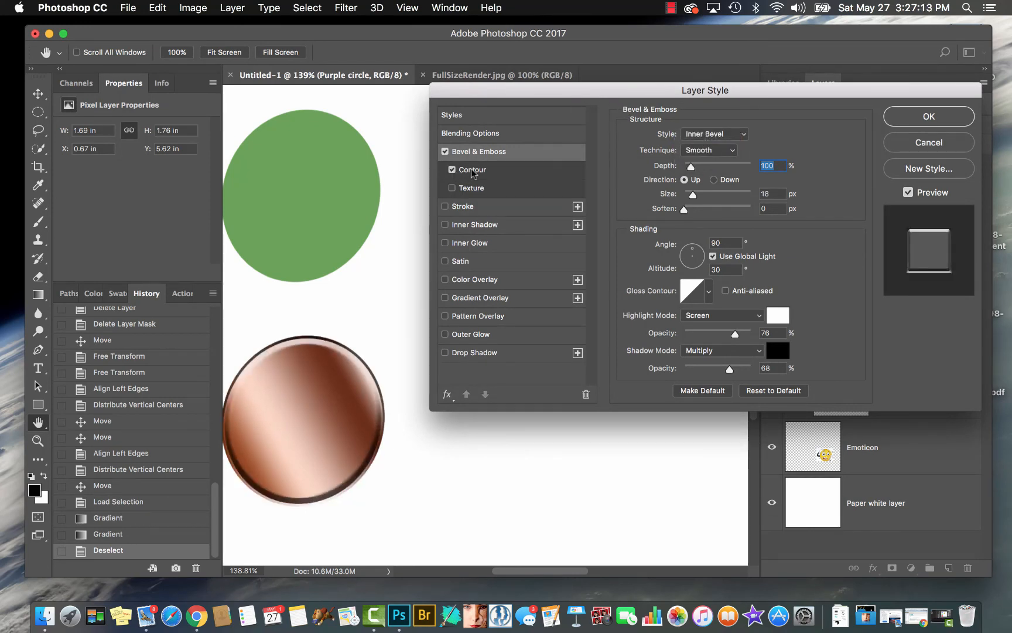
click(472, 169)
click(685, 141)
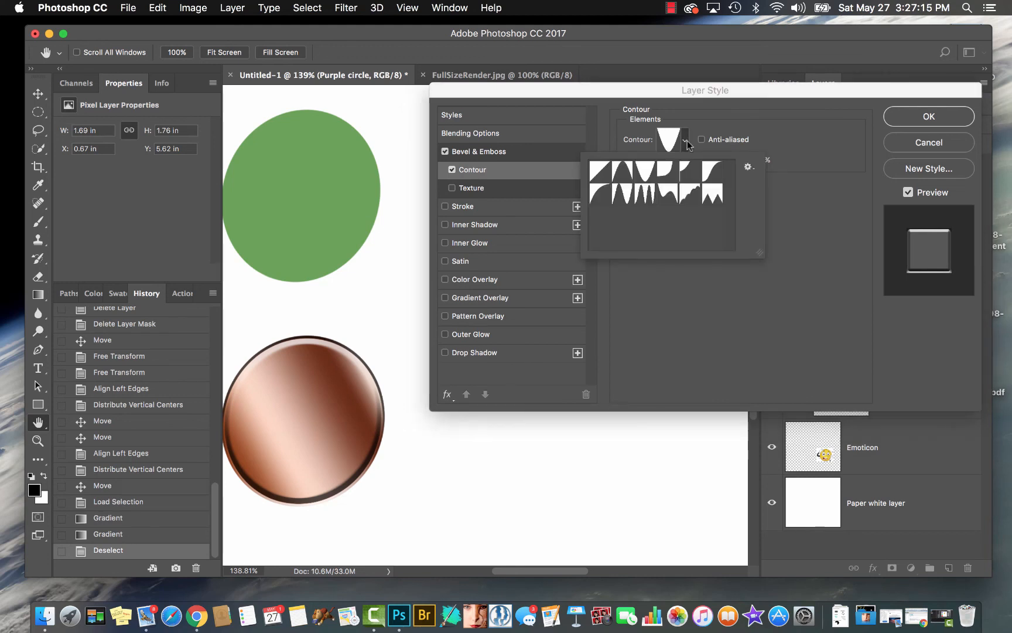
click(645, 196)
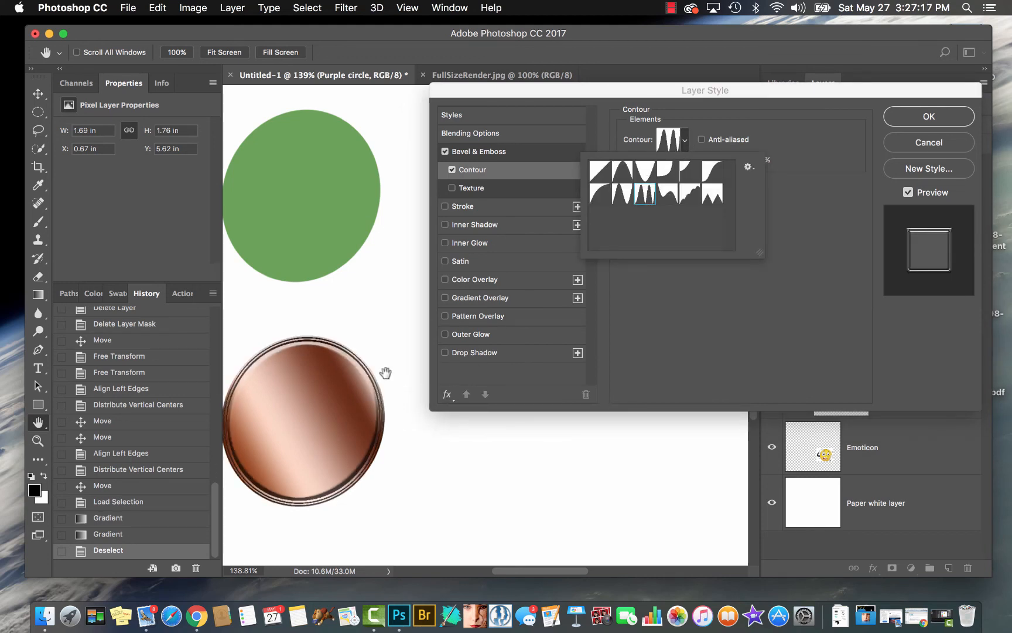
super+drag(365, 381, 451, 408)
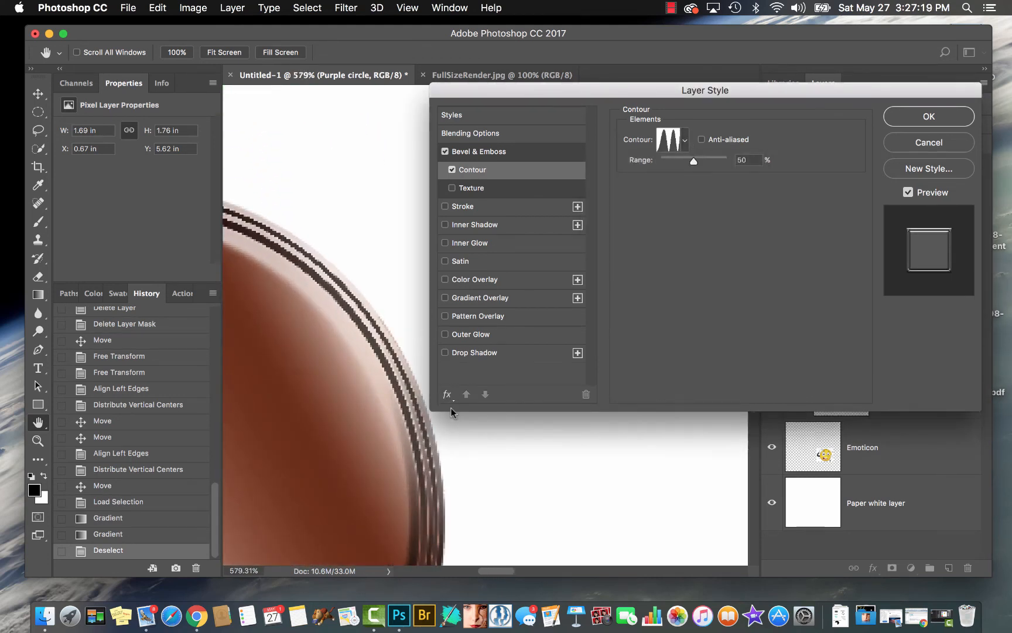
super+drag(360, 308, 326, 323)
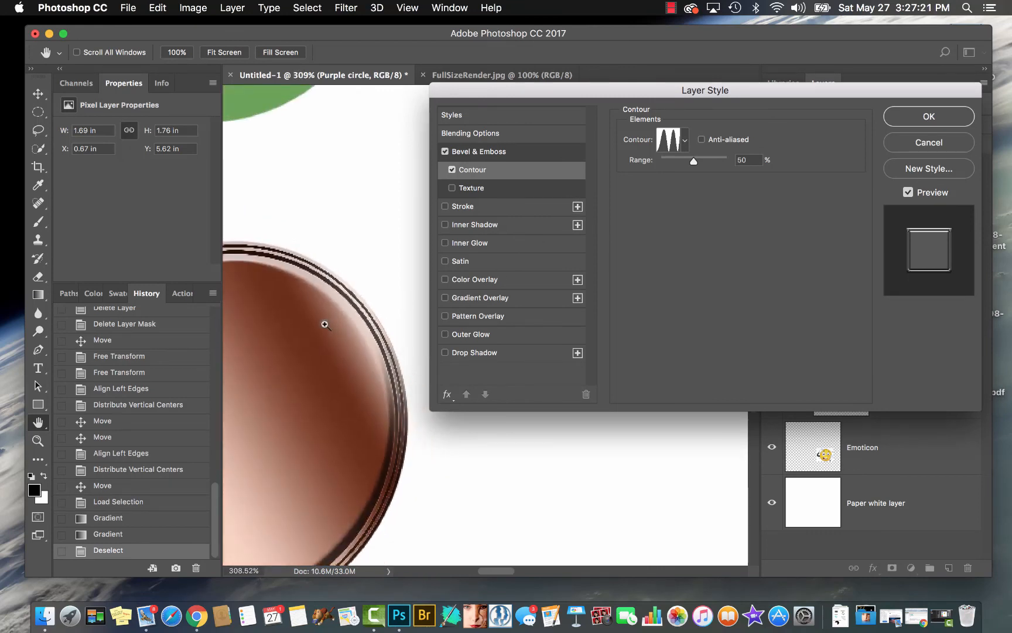
Try the inverted-cone, ring and wavy descending contours on the copper circle's bevel with the whole circle in view
click(686, 141)
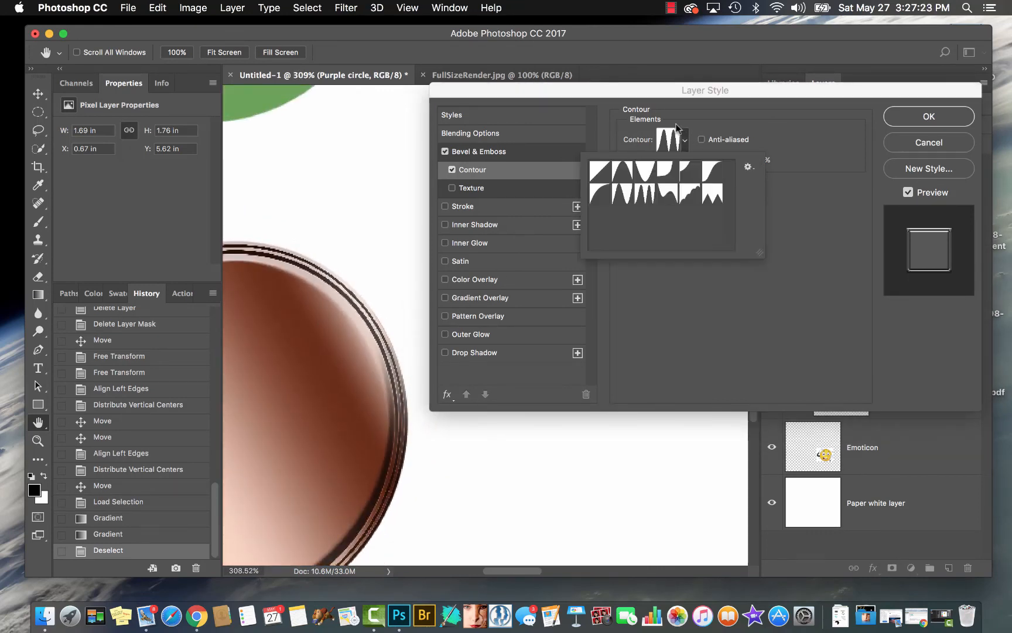
click(644, 171)
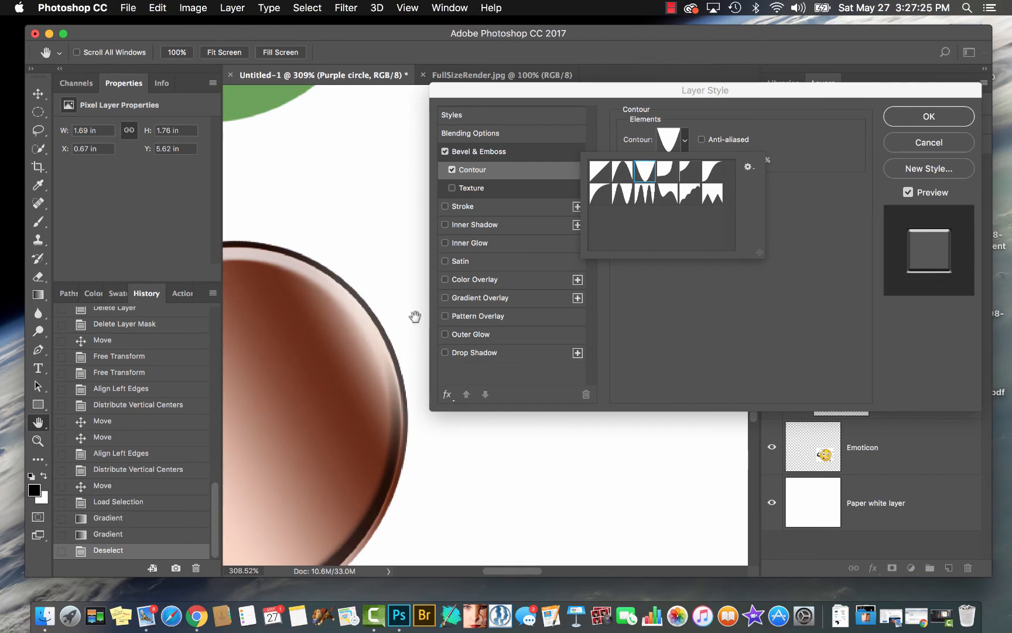
scroll(407, 317, left, 6)
scroll(406, 316, down, 2)
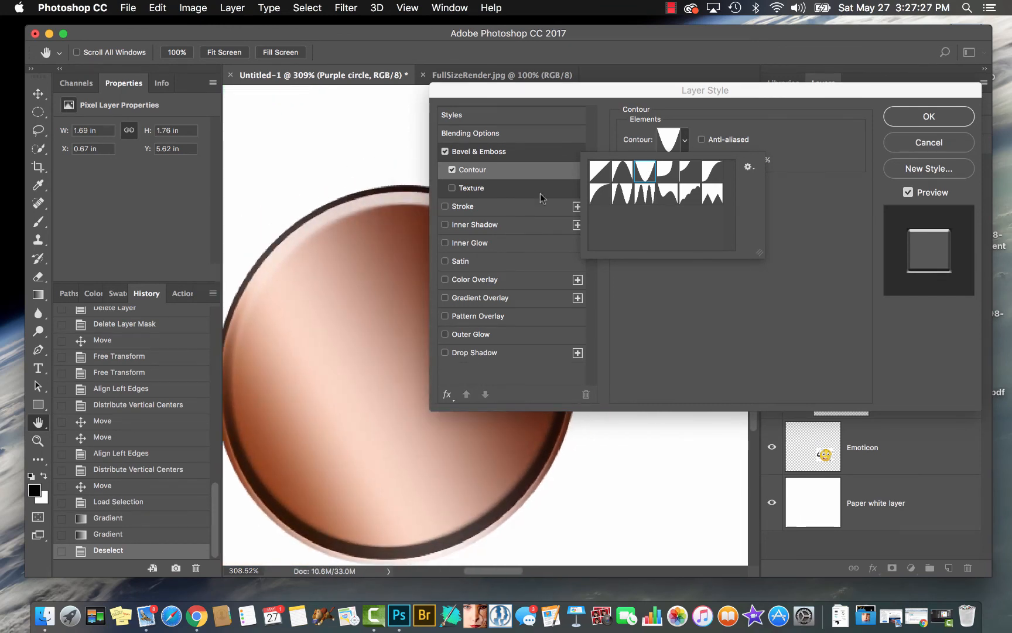
click(622, 171)
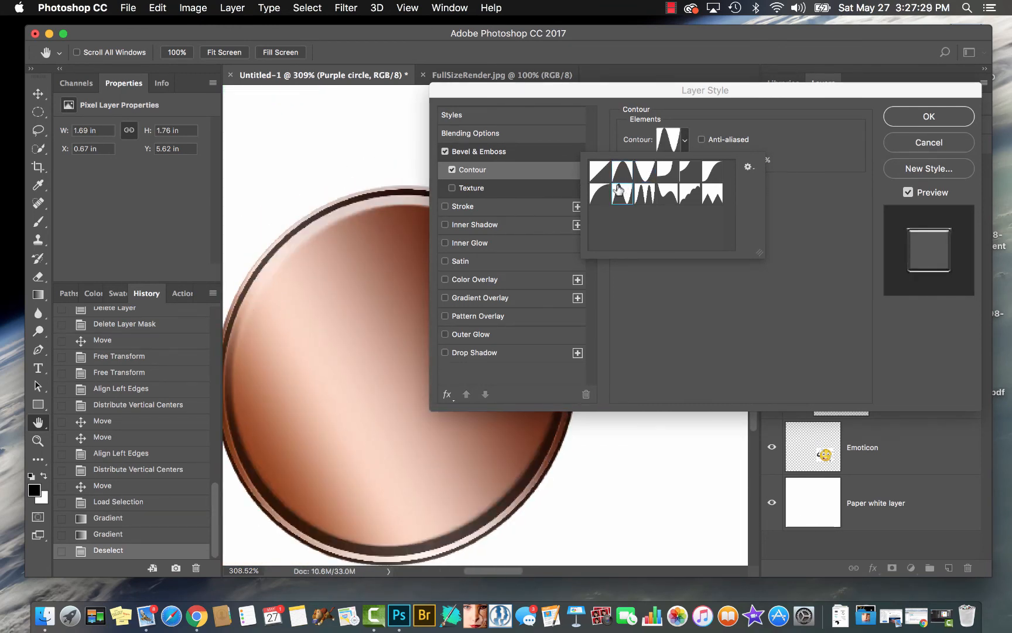
click(603, 198)
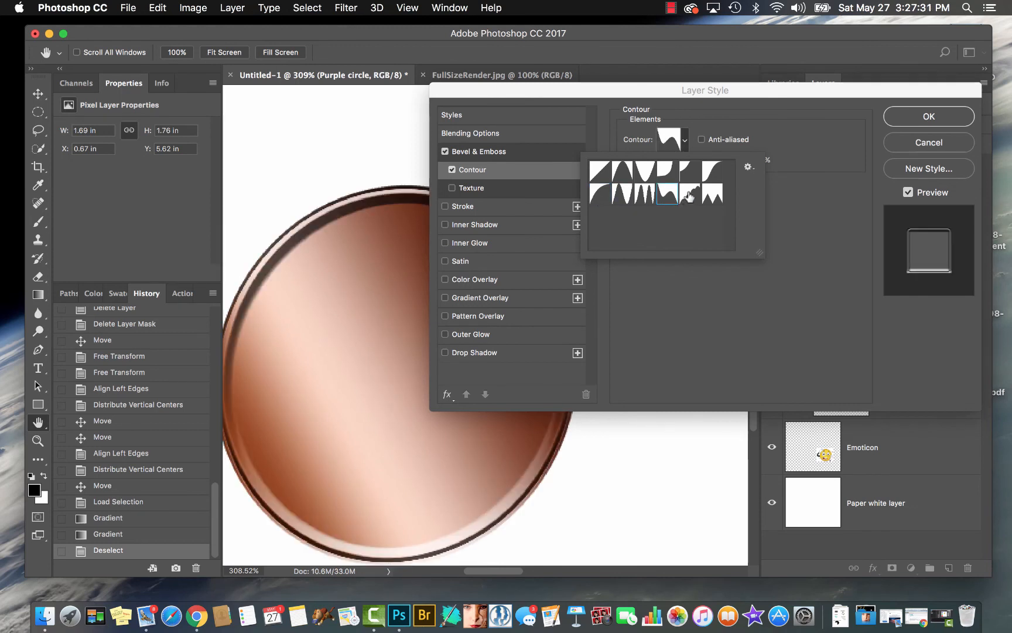
Compare the rounded-steps, shallow-cove, S-curve and inverted-cone contours on the copper circle's bevel, and apply the two-peak ring contour
click(690, 196)
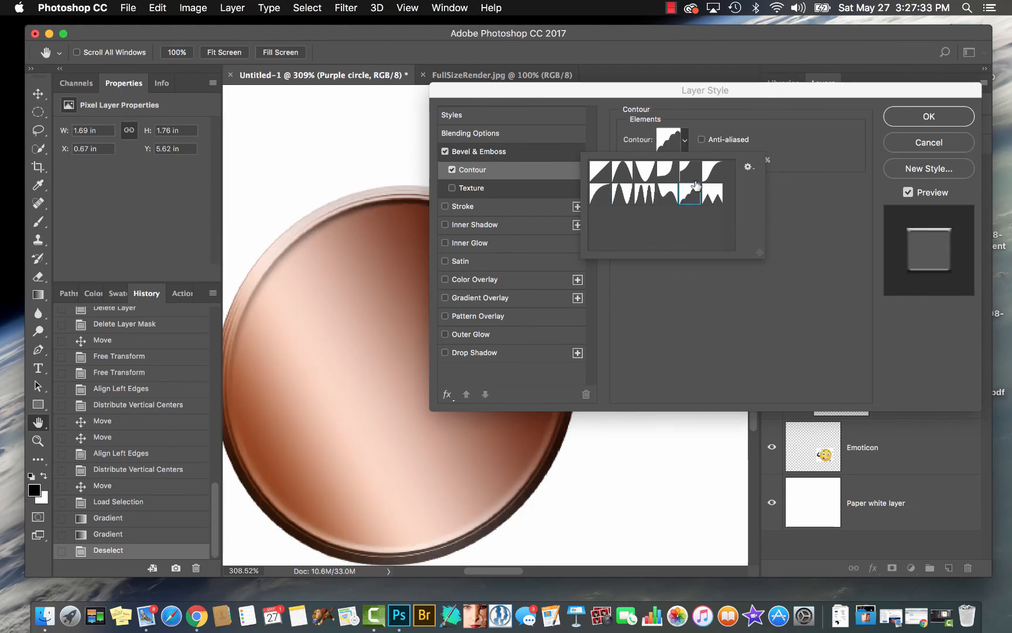
click(689, 170)
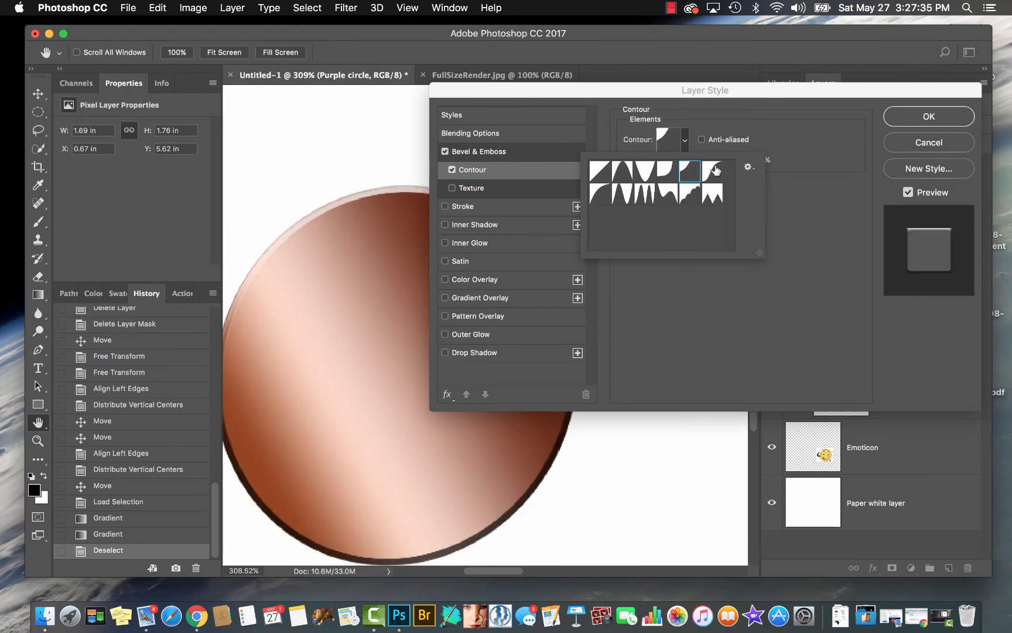
click(715, 169)
click(645, 171)
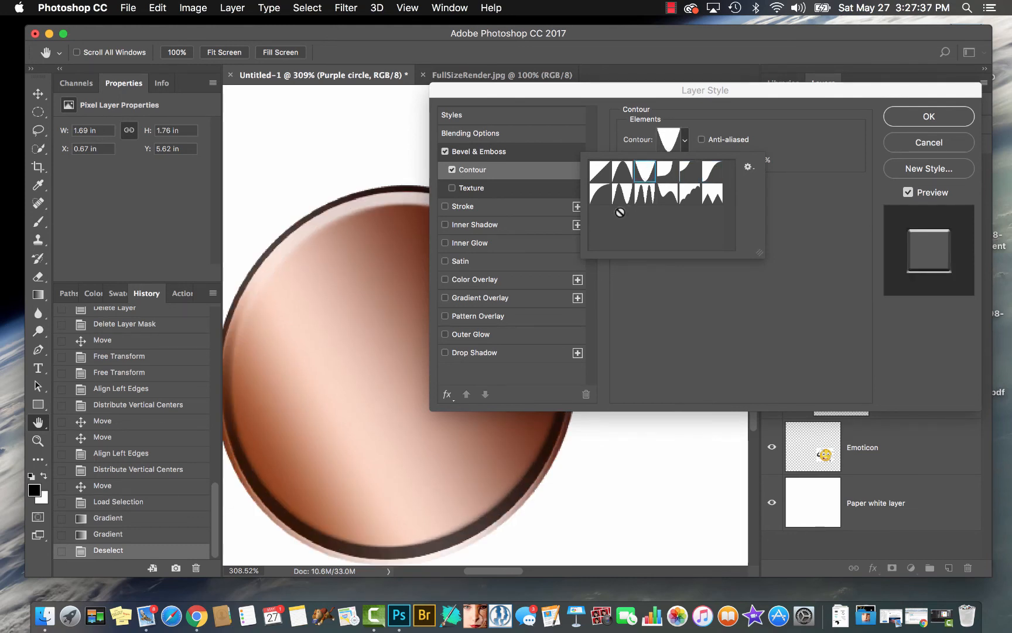
click(623, 193)
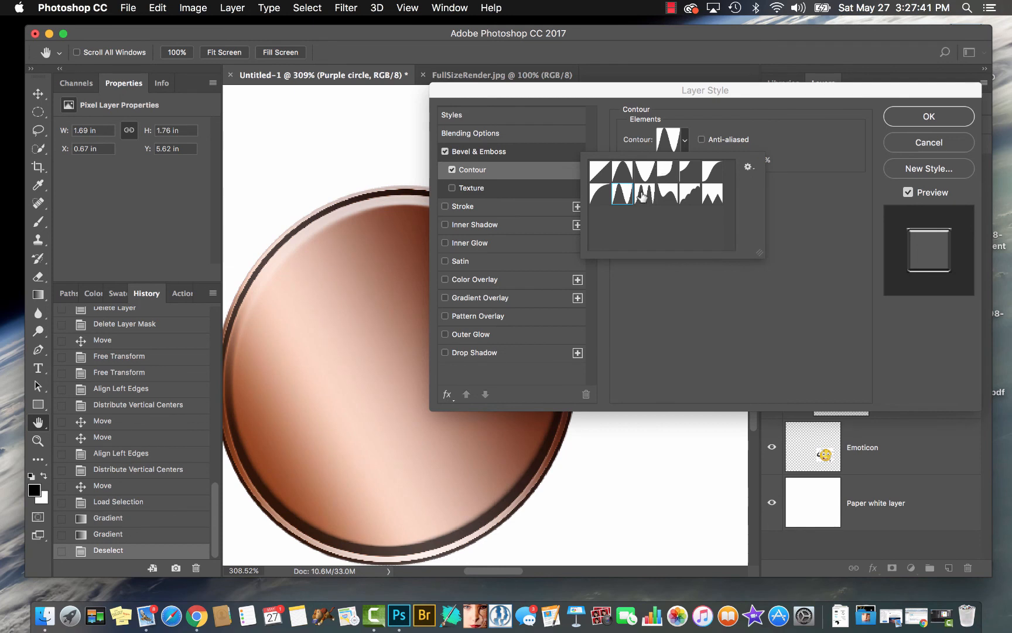
Try the three-peak ring contour on the copper circle's bevel, reset it to linear, and replace Contour with Texture
click(641, 189)
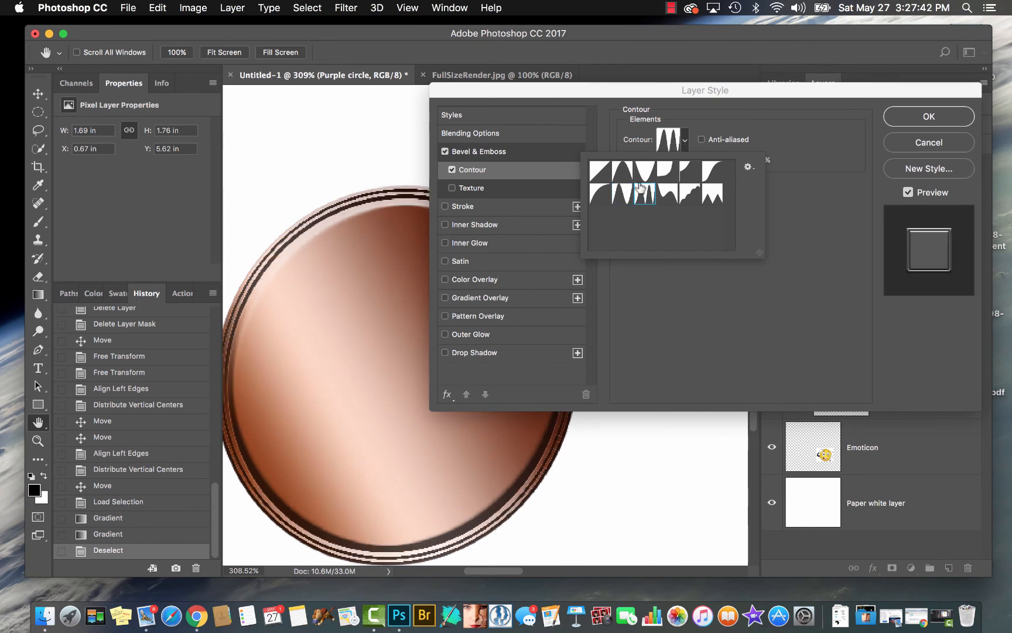
click(600, 171)
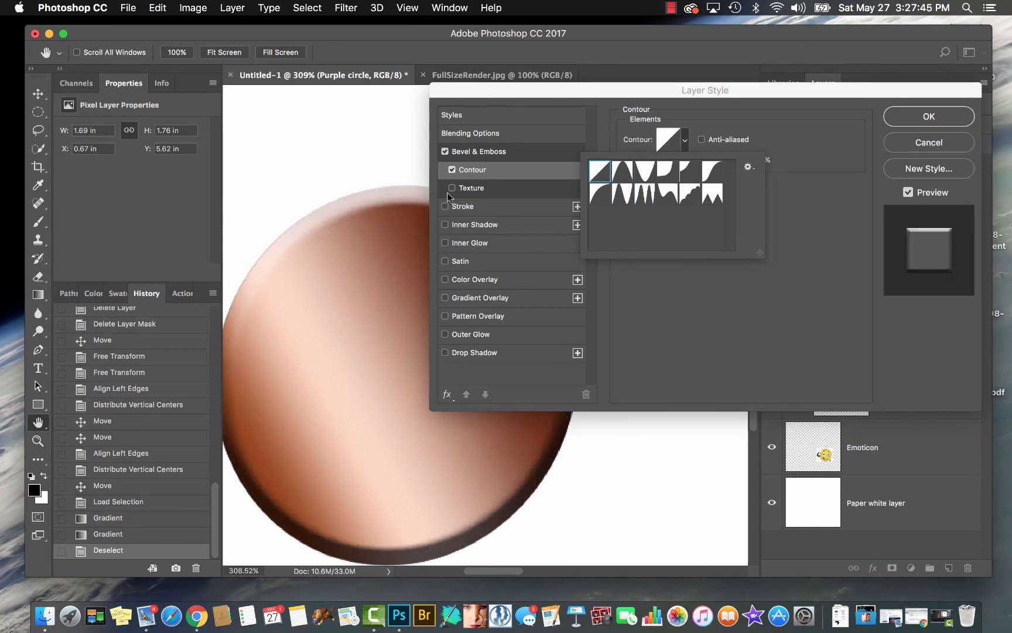
click(452, 169)
click(478, 188)
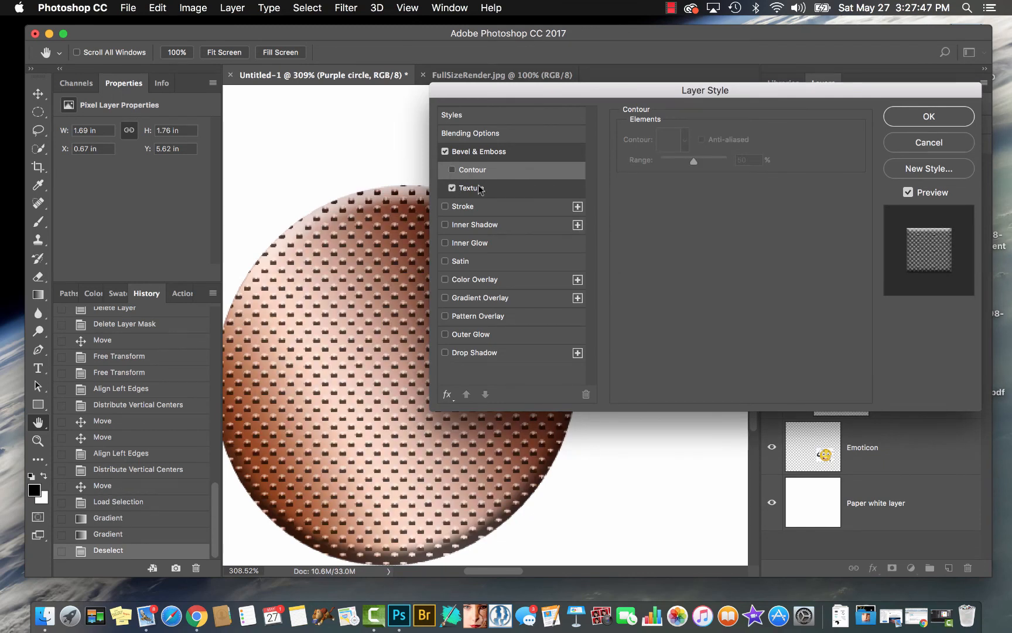
click(479, 191)
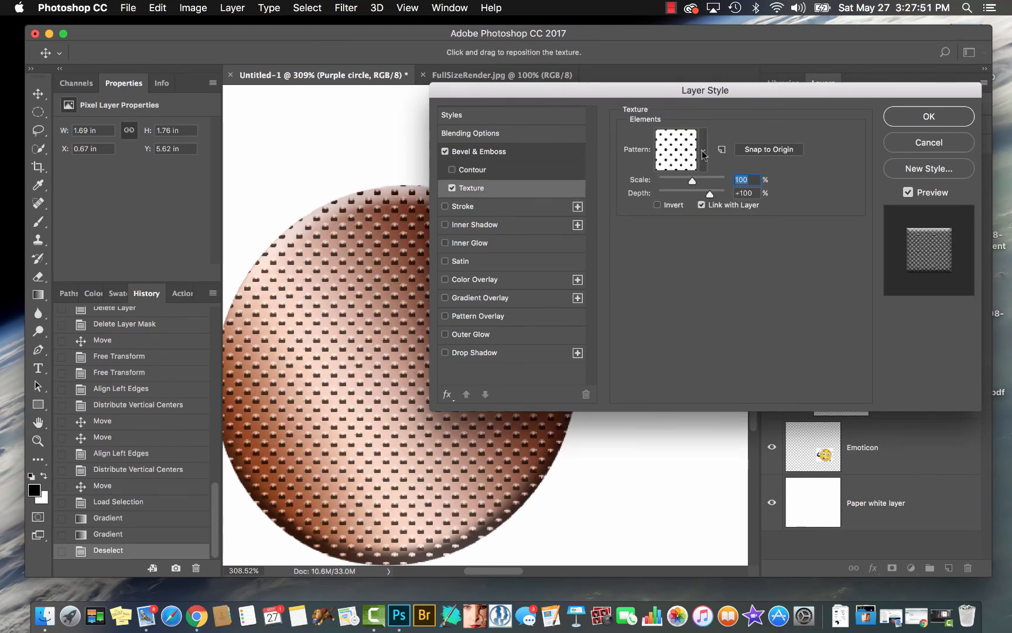
Compare the concentric-squares, woven, stone, fabric, mottled and diagonal texture patterns on the circle's bevel, and return to the polka dots
click(703, 154)
click(697, 215)
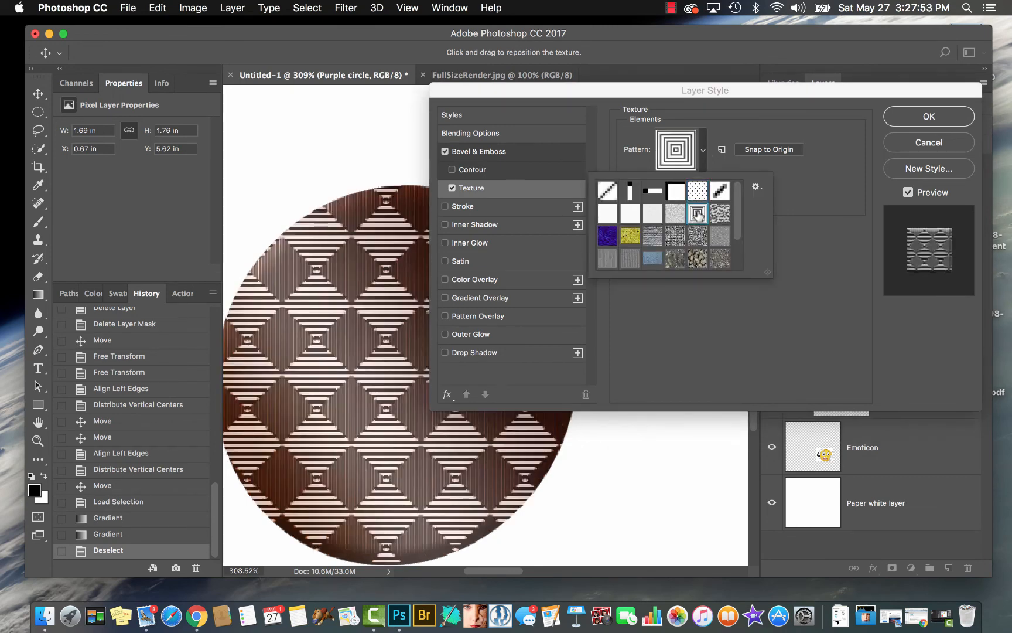
click(697, 241)
click(672, 237)
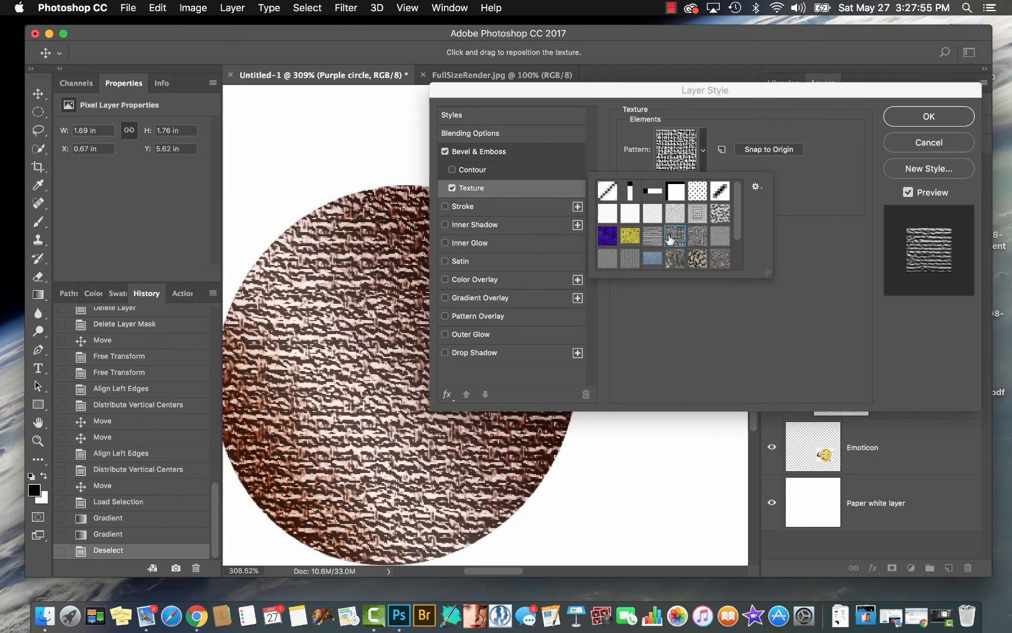
click(678, 261)
click(697, 262)
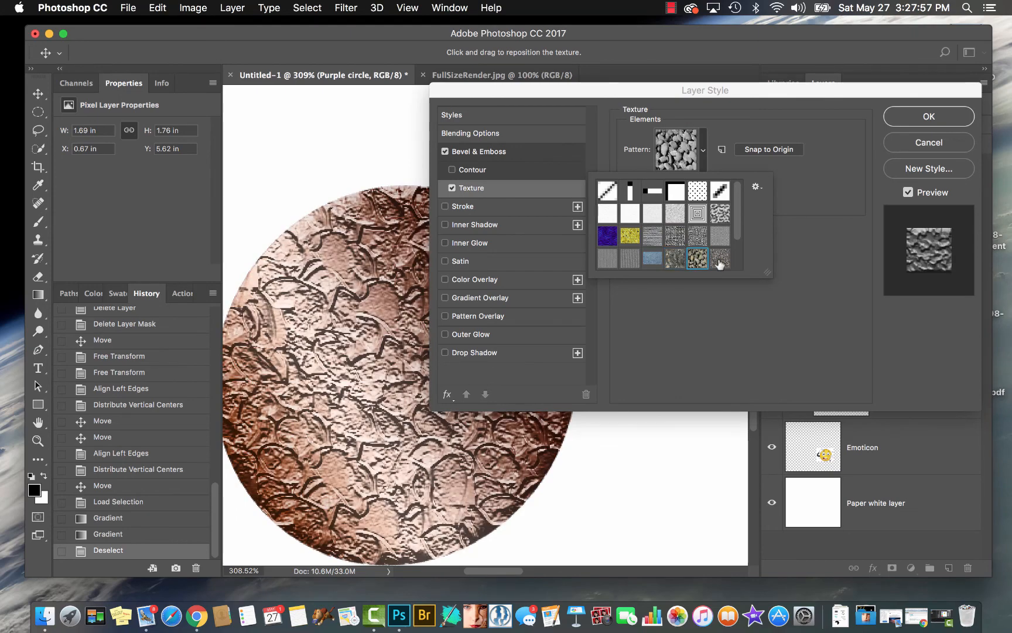
click(720, 264)
click(629, 260)
click(607, 260)
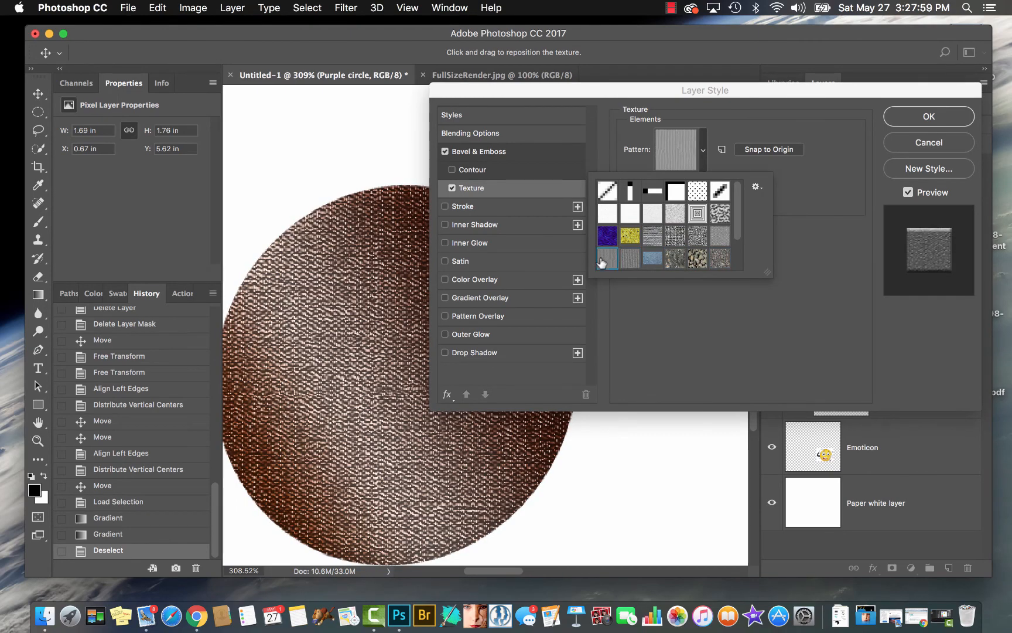
click(718, 214)
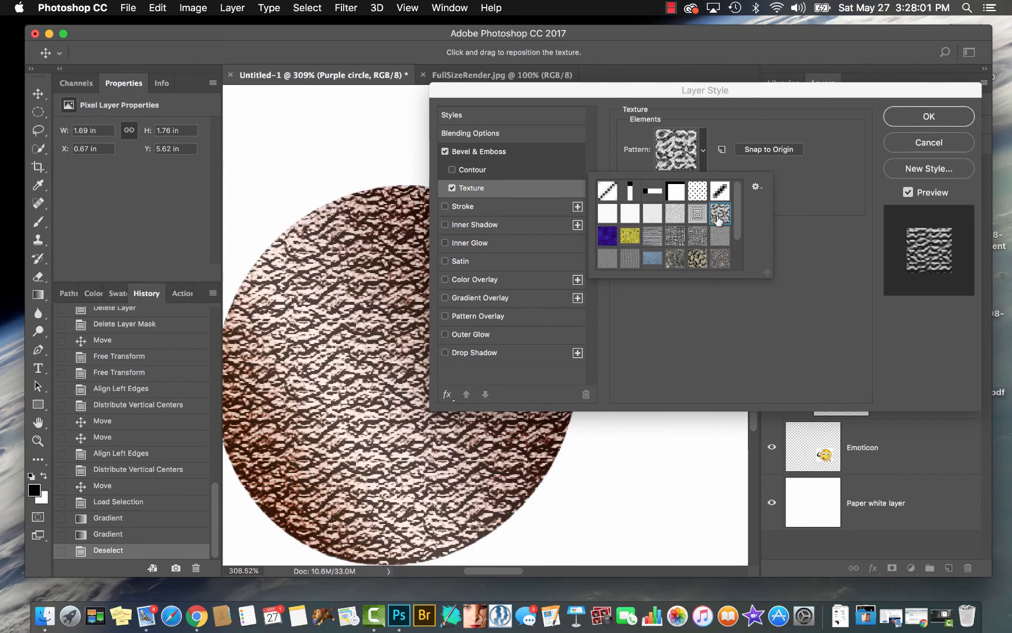
click(719, 192)
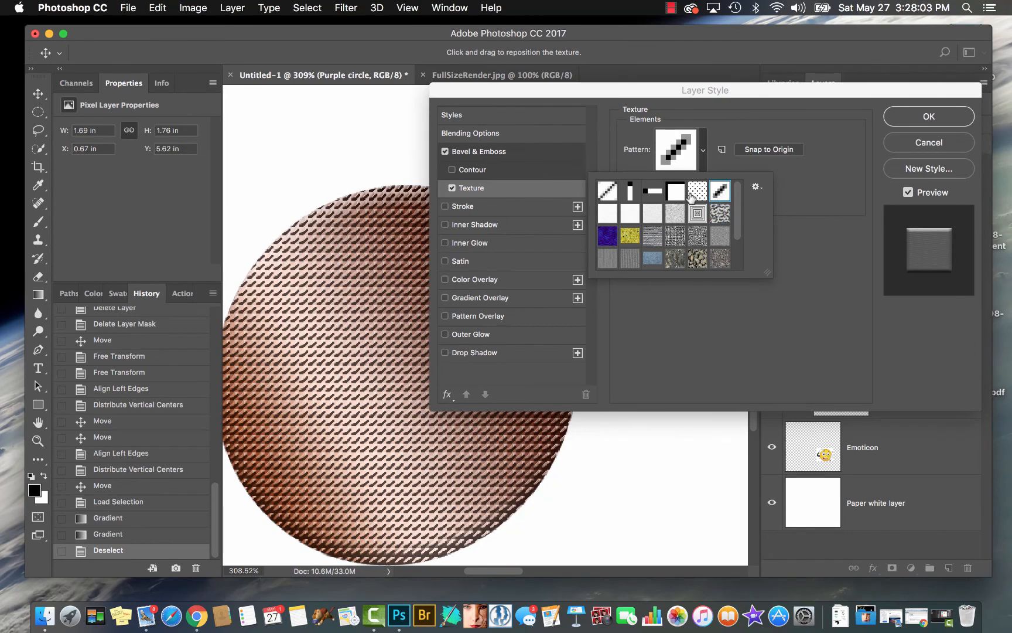
click(697, 192)
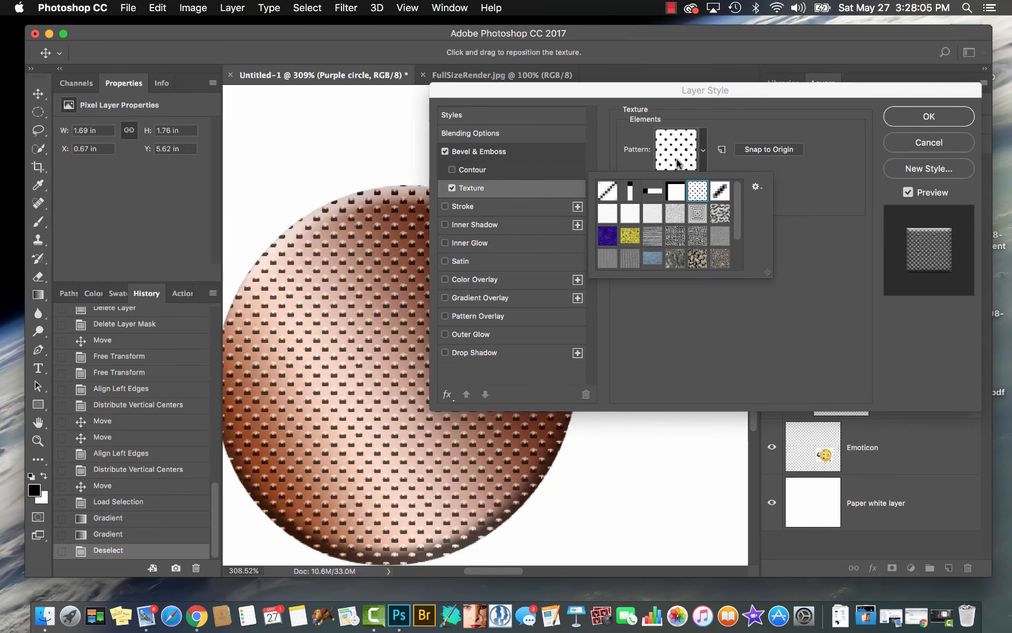
Try a Pattern Overlay with the polka-dot pattern on the copper circle in place of the bevel texture
click(445, 316)
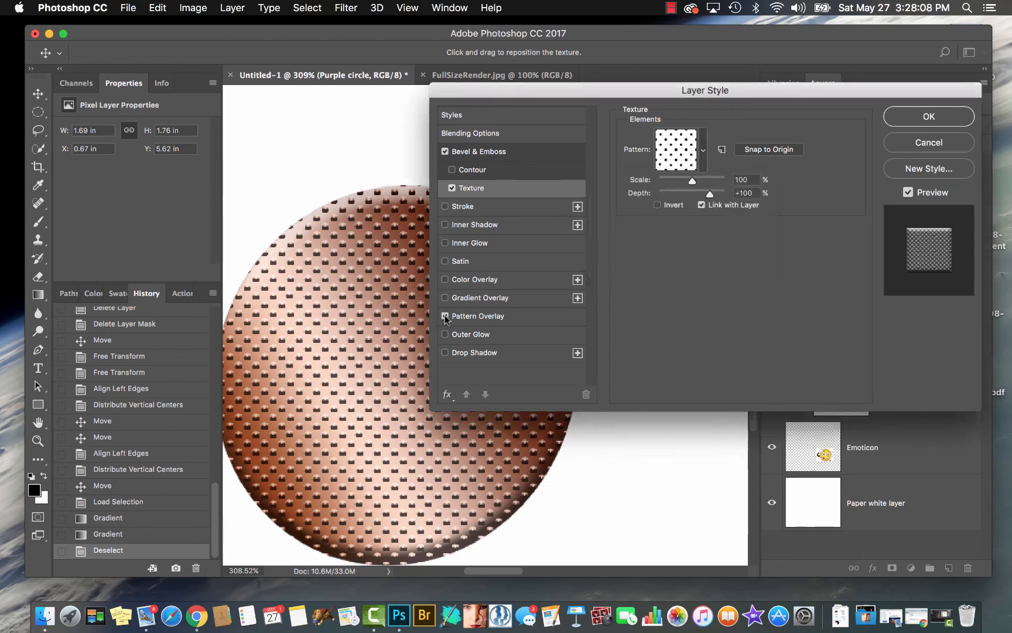
click(452, 188)
click(479, 316)
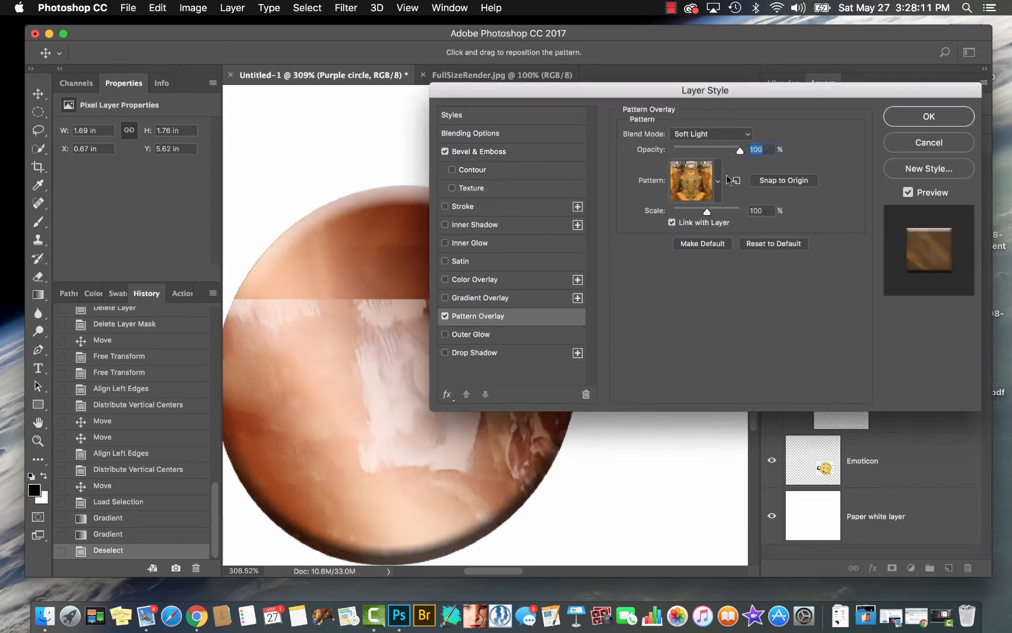
click(718, 181)
click(711, 225)
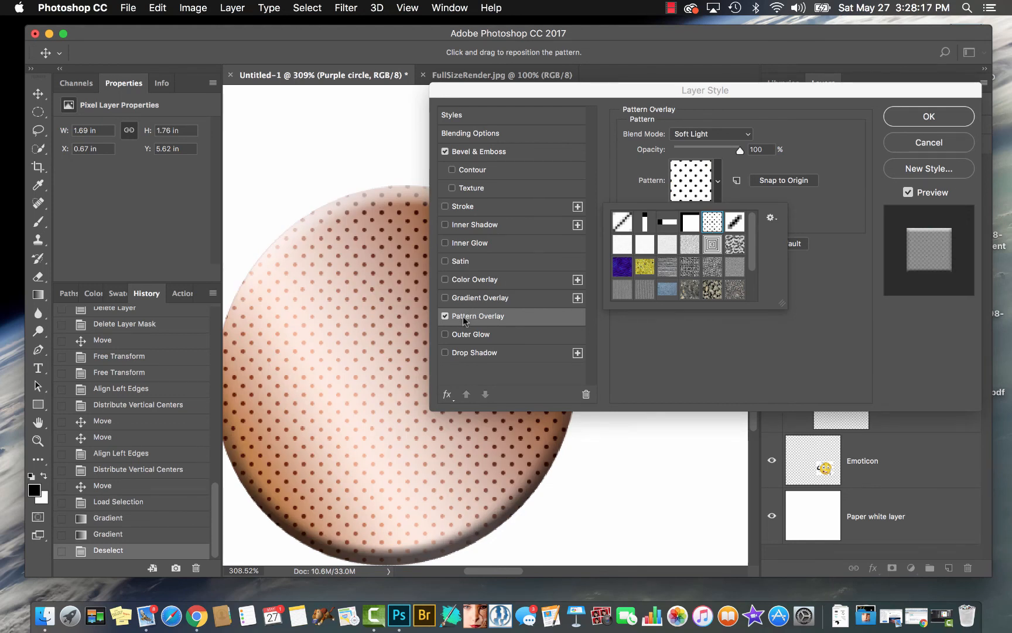
Compare the Normal and Soft Light blend modes on the polka-dot Pattern Overlay
click(746, 135)
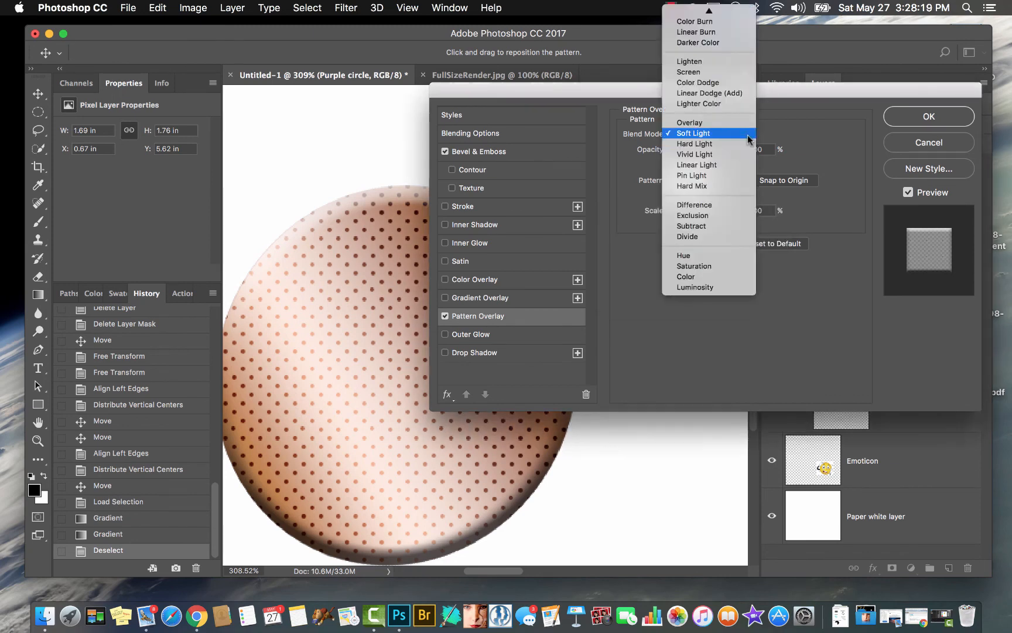
click(707, 10)
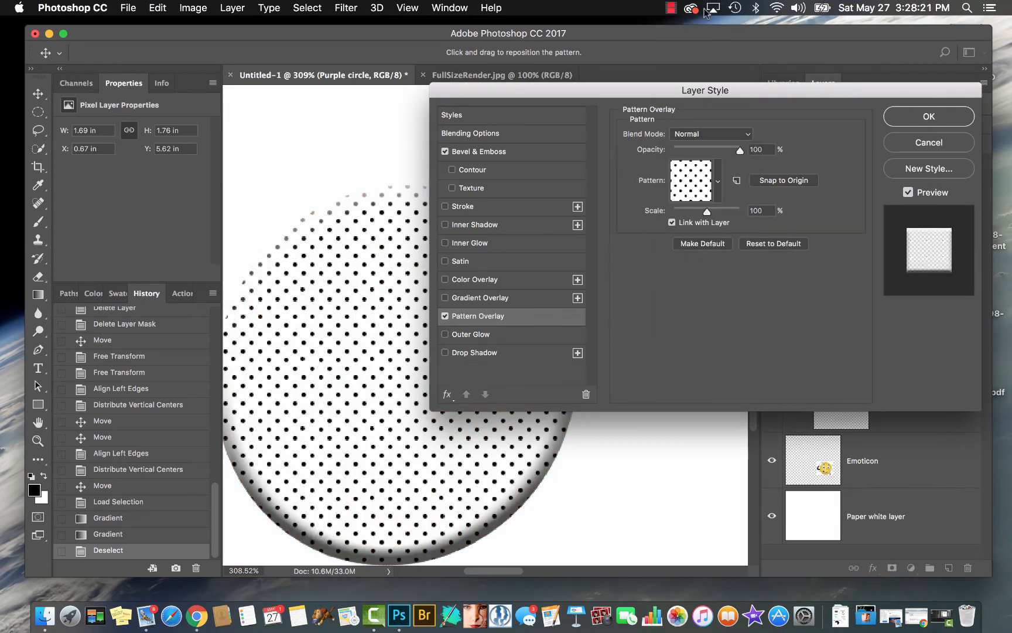
click(745, 135)
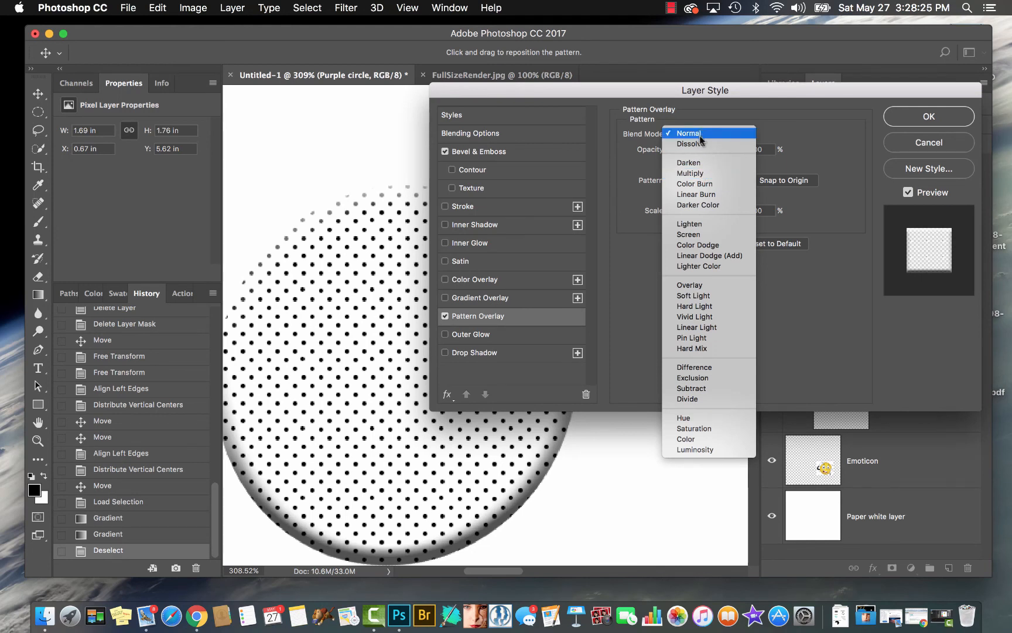
click(696, 297)
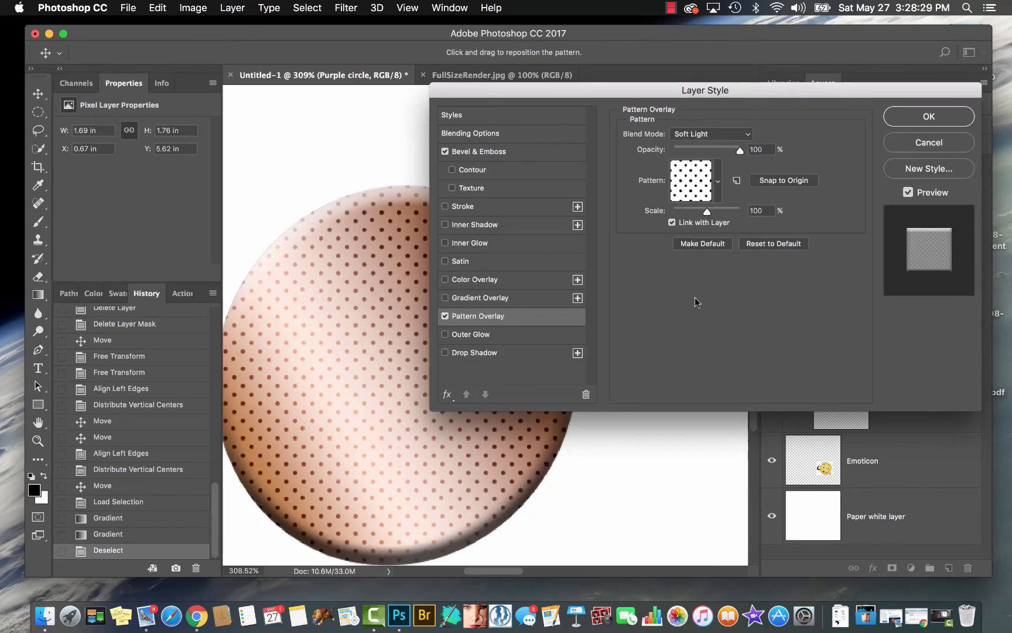
Turn off the Pattern Overlay, re-enable the bevel's Texture, and move the Layer Style dialog to uncover more of the circle
click(445, 316)
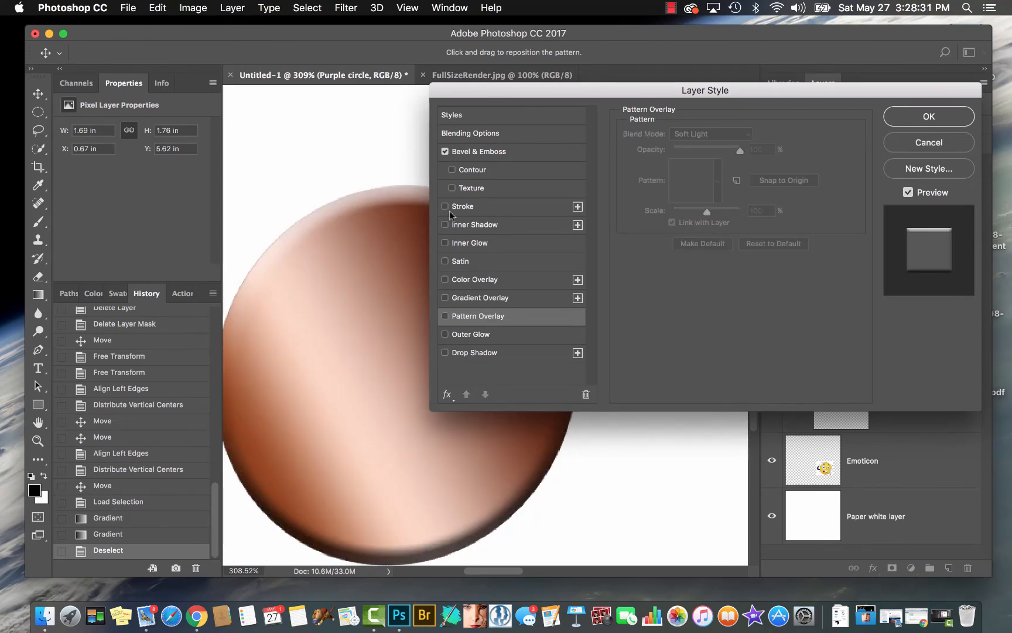
click(468, 188)
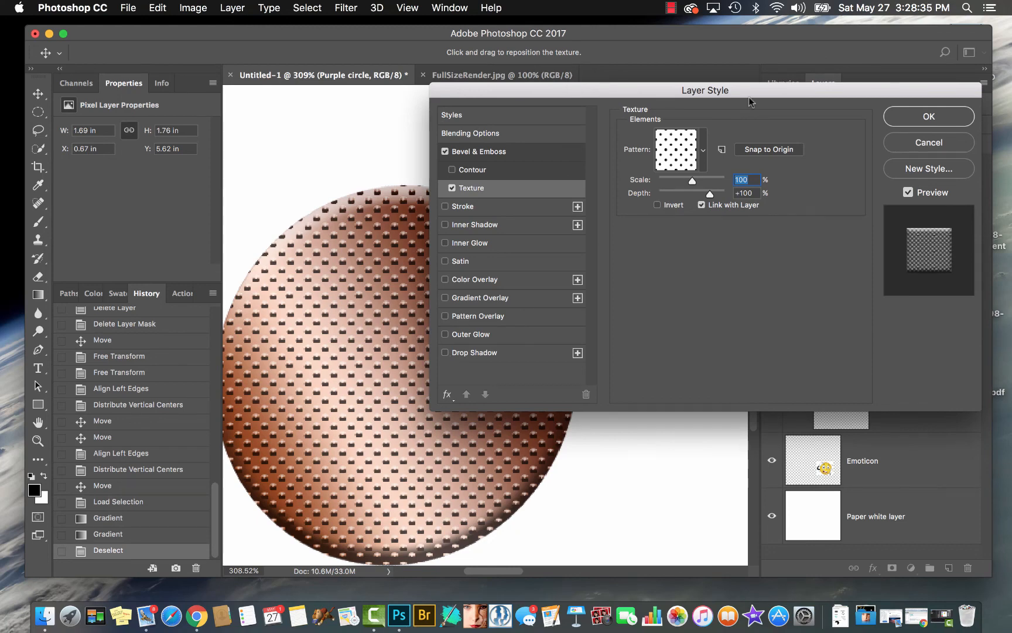
drag(756, 91, 827, 83)
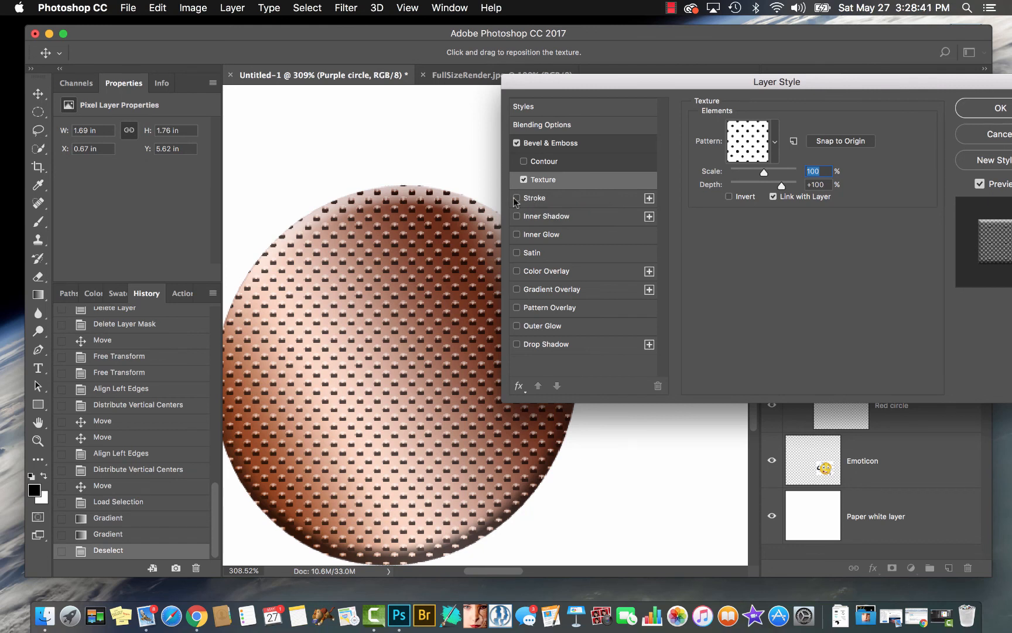
Add a Stroke effect to the copper circle at 6 px, positioned Inside
click(533, 201)
click(779, 139)
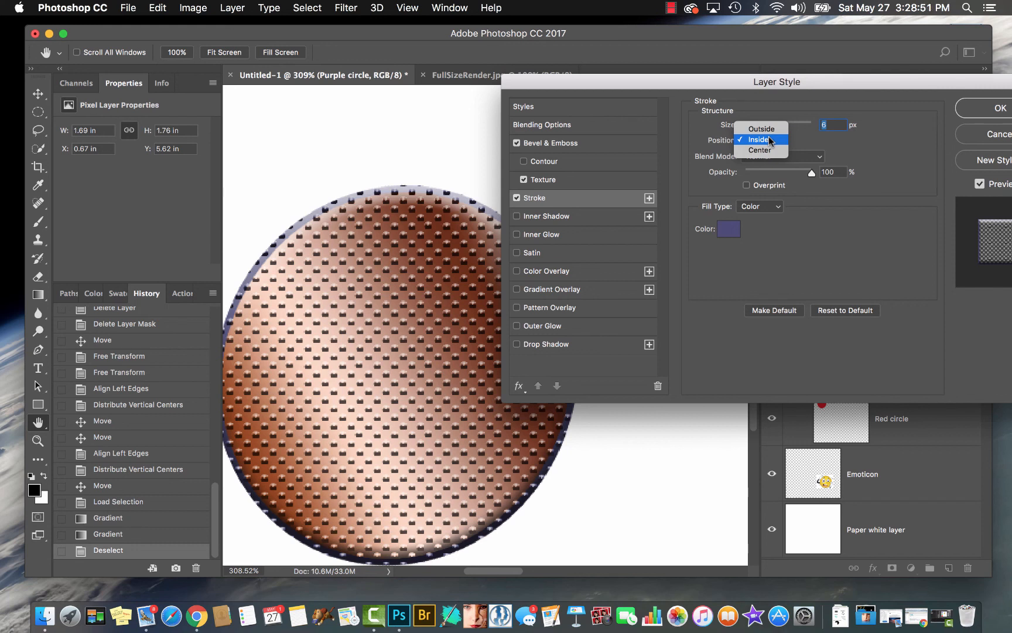
click(769, 138)
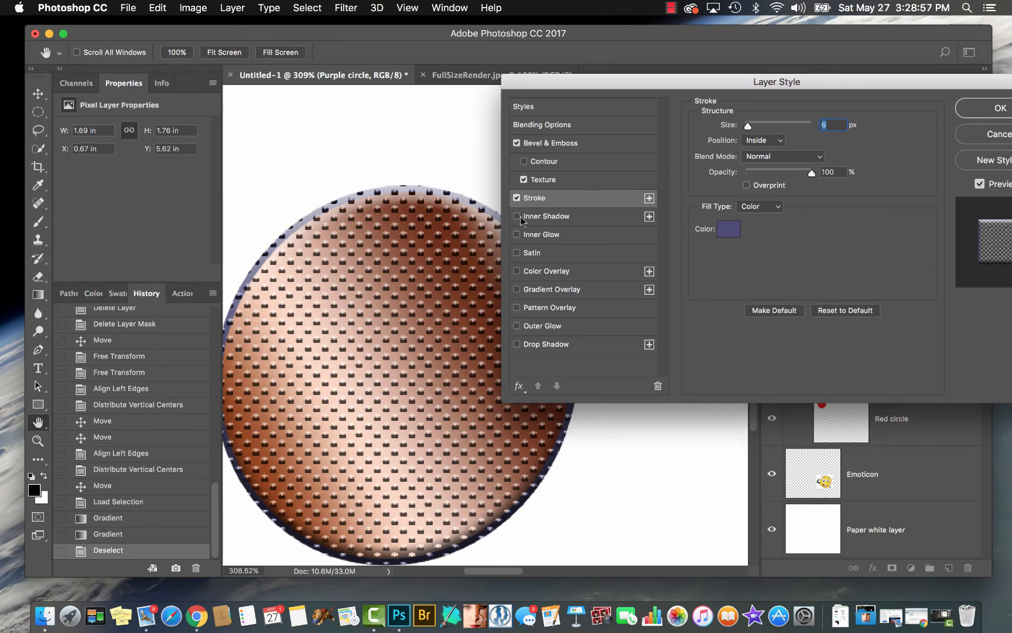
Add an Inner Shadow to the copper circle with an angle of -157° and a size of 0 px
click(541, 217)
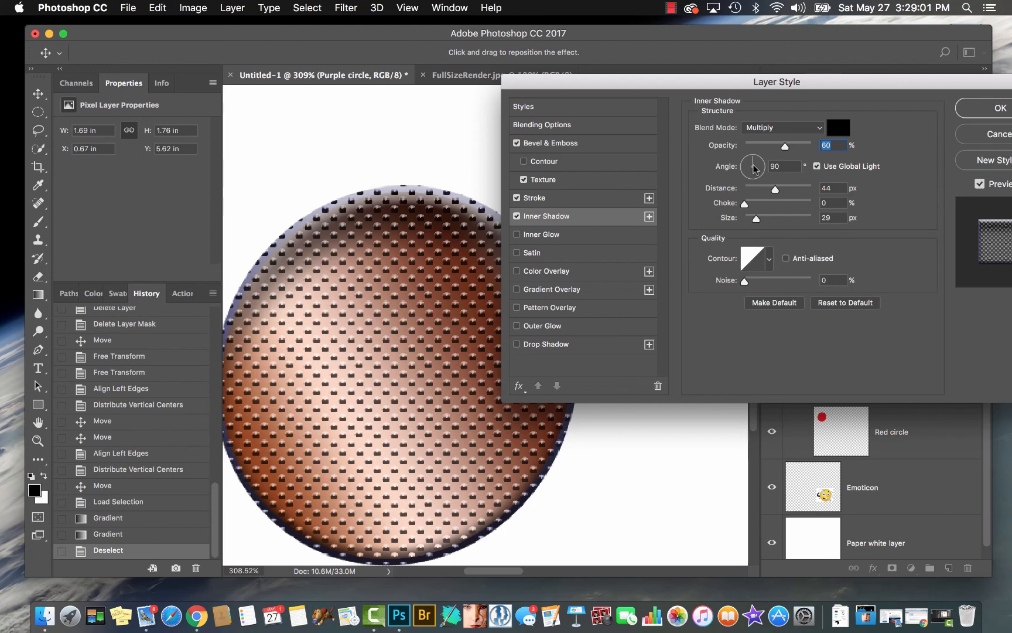
key(super+minus)
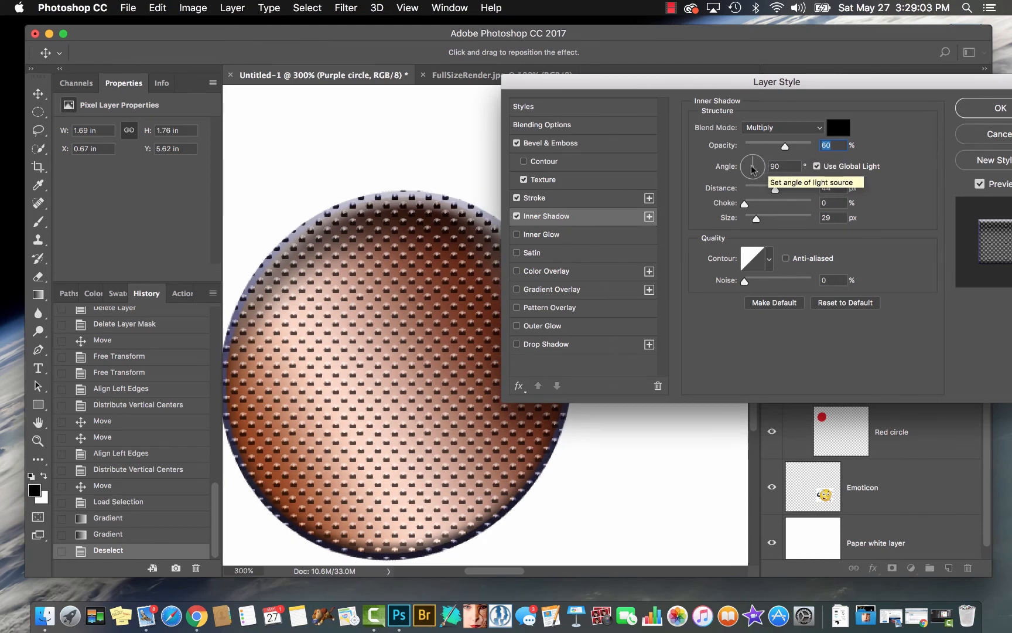
drag(753, 170, 738, 174)
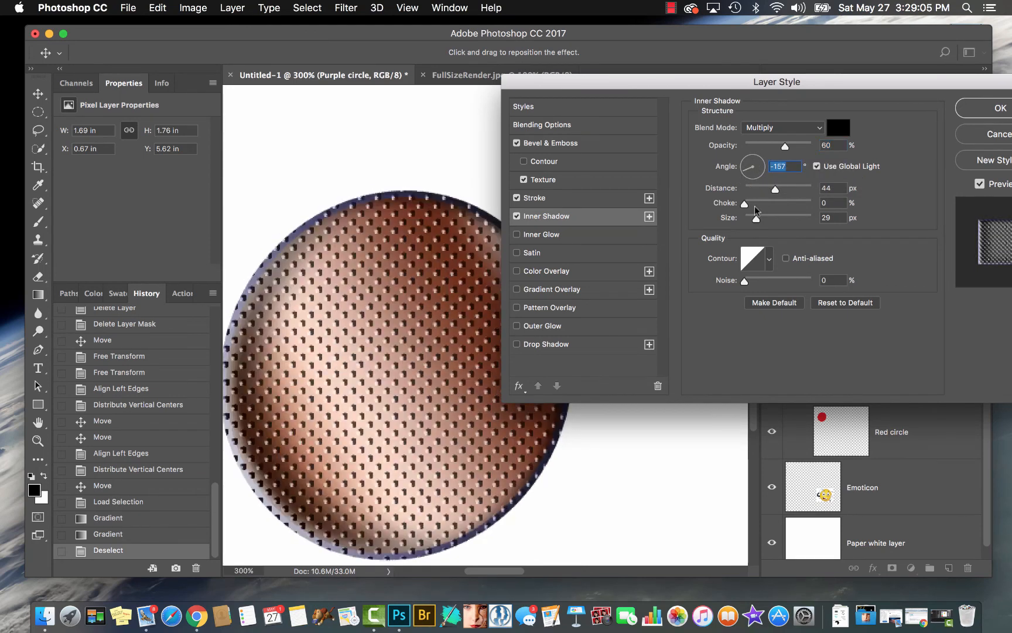
drag(755, 211, 735, 219)
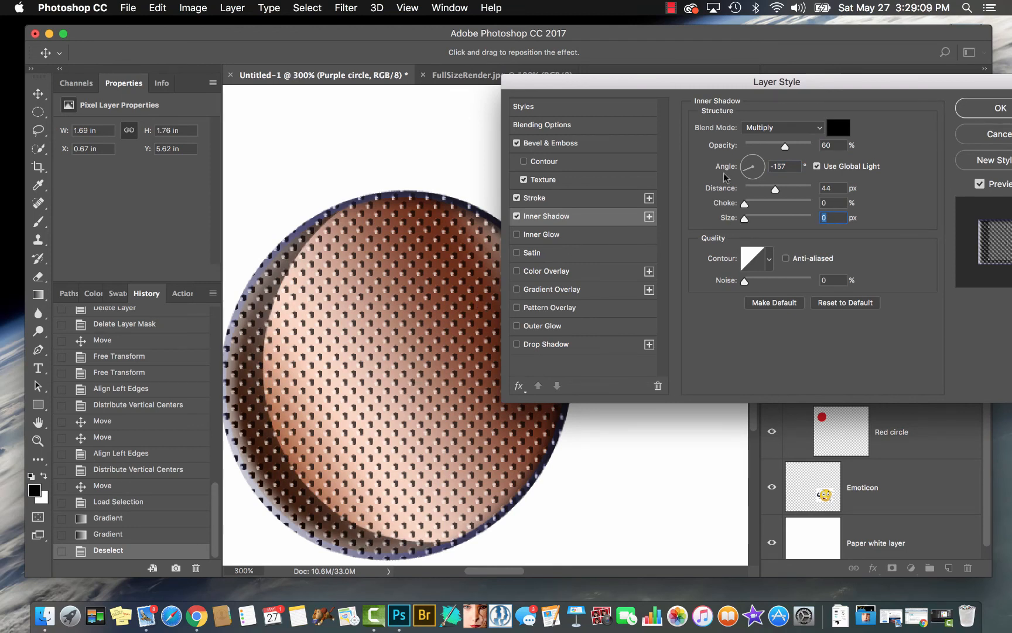
Set the Inner Shadow's angle to 90° and size to 46 px, and enable anti-aliasing for its contour
drag(744, 171, 754, 163)
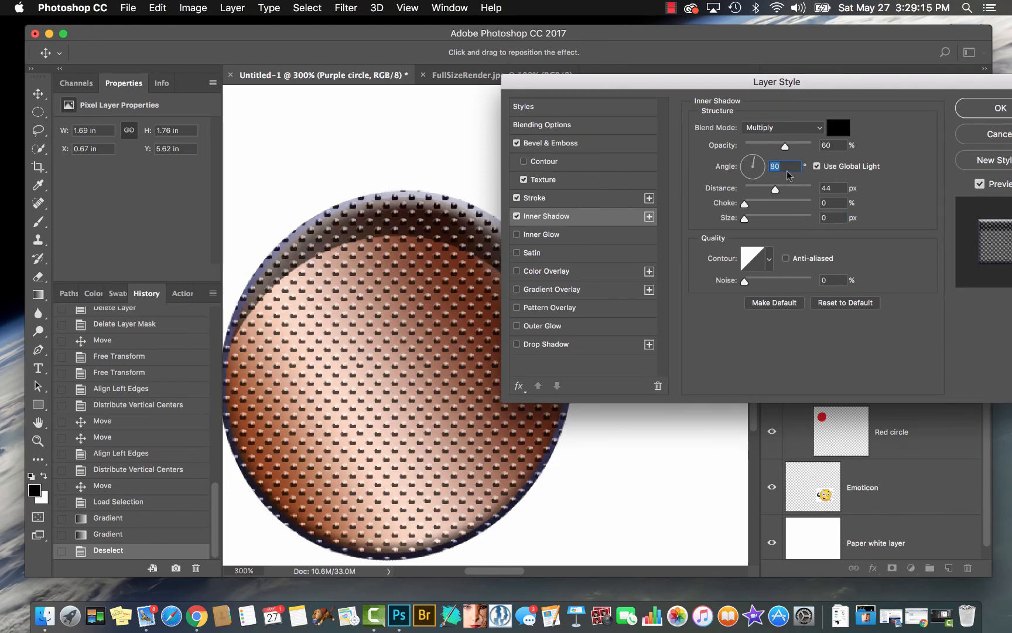
text(90)
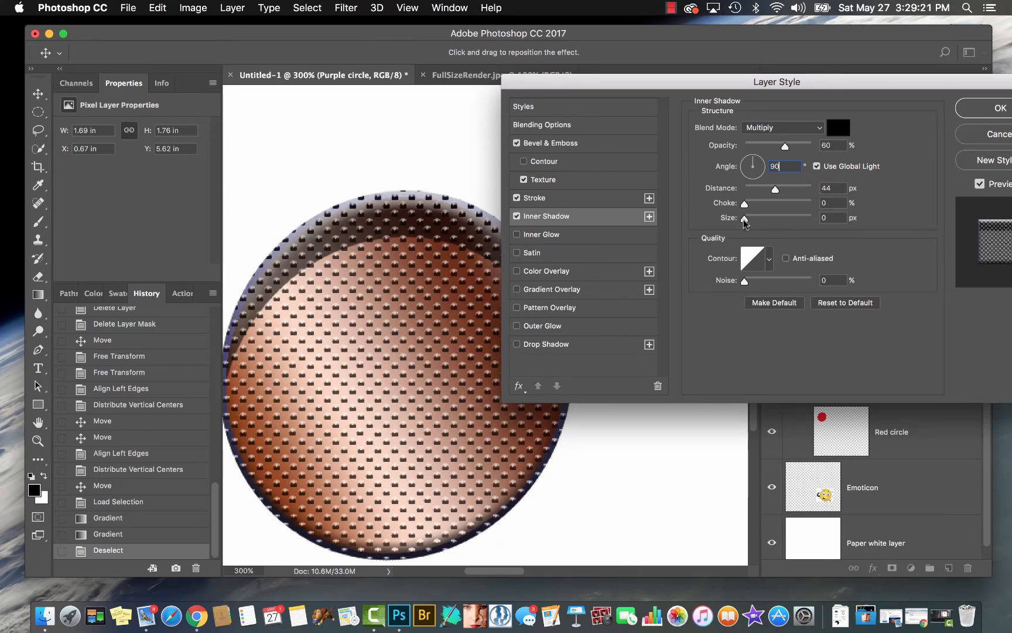
drag(743, 219, 760, 223)
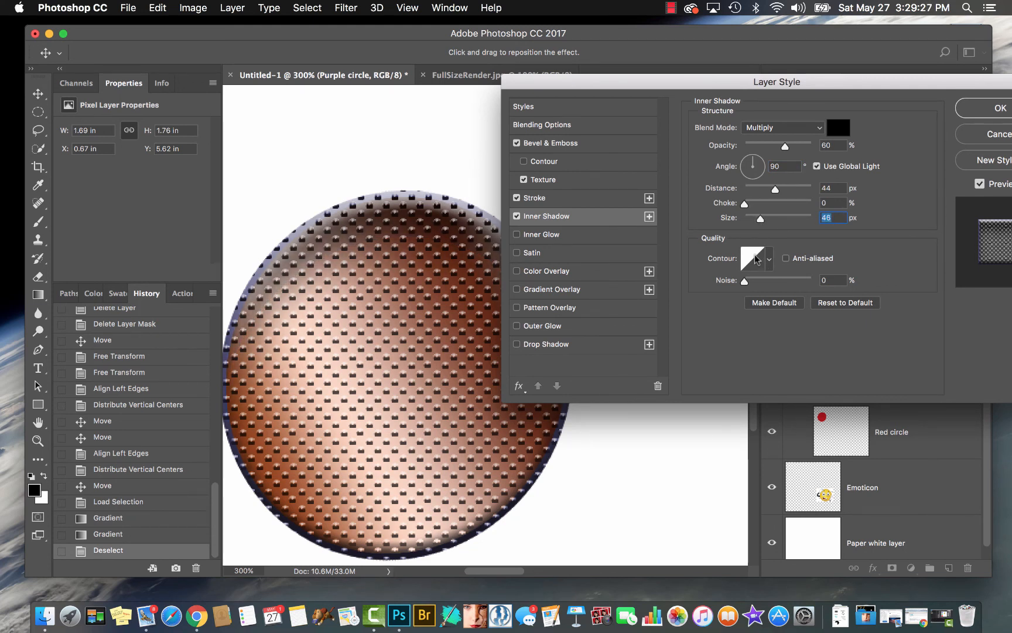
click(786, 259)
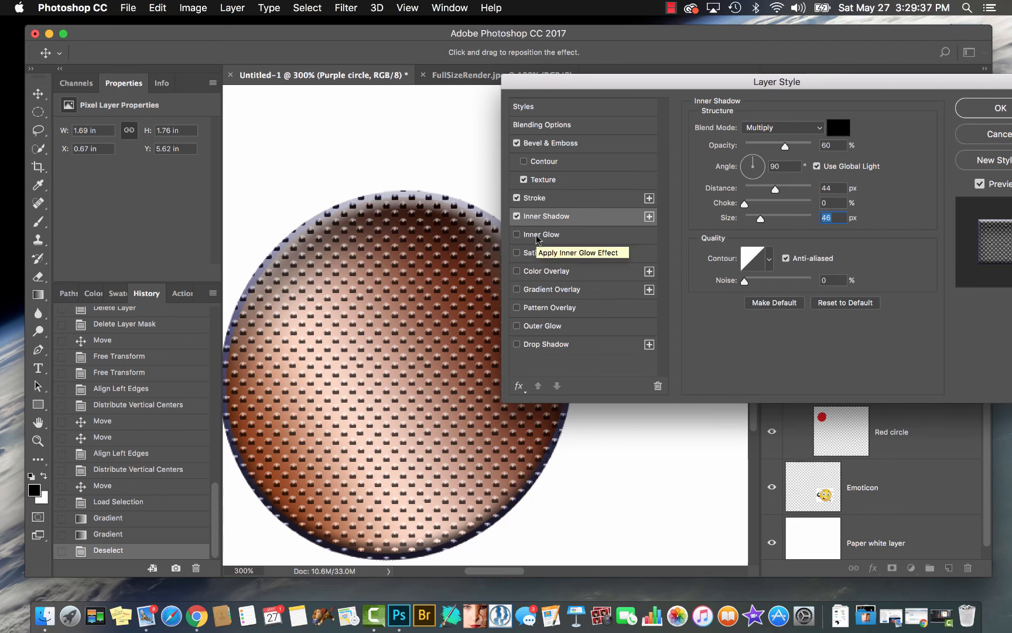
Replace the circle's Inner Shadow and Stroke effects with an Inner Glow 8 px in size
click(517, 216)
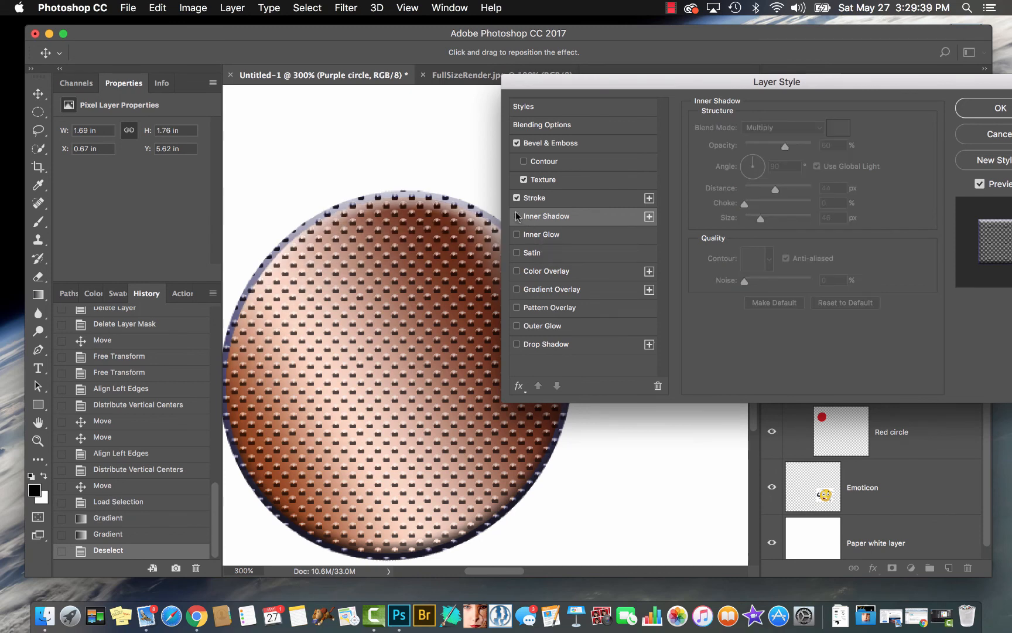
click(517, 197)
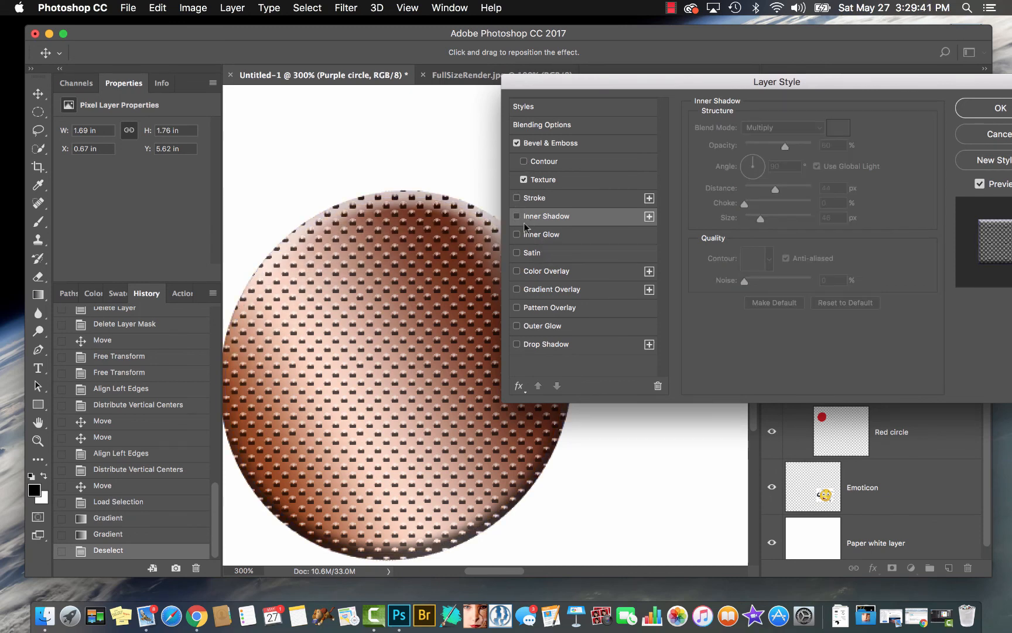
click(534, 235)
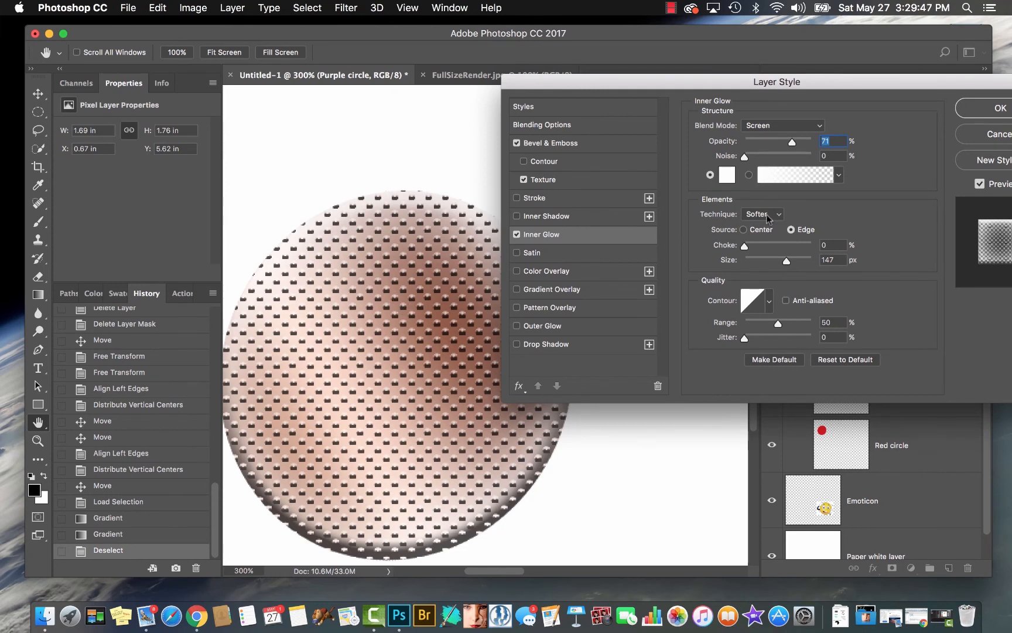
drag(789, 263, 749, 266)
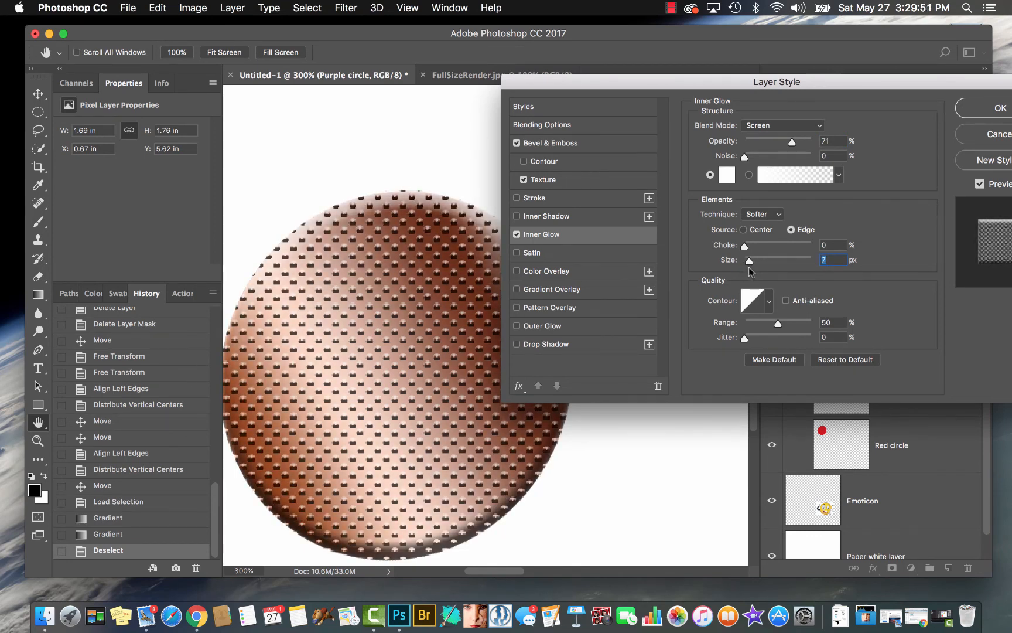
Try the Center source for the Inner Glow, set its size to 114 px and choke to 2%, and restore the Edge source
click(743, 230)
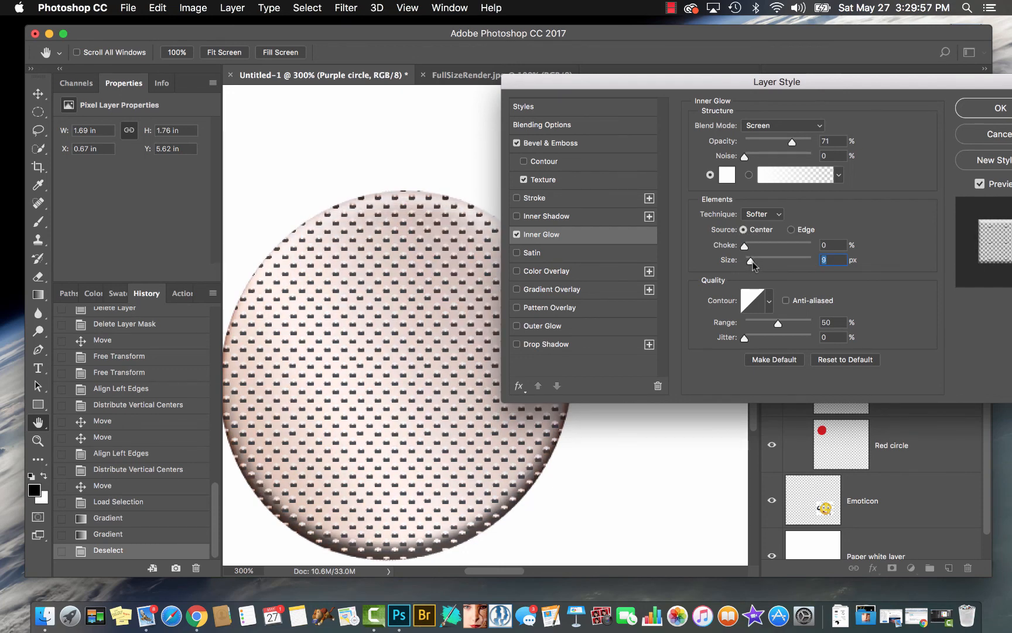
mouse_move(752, 261)
mouse_down()
mouse_move(808, 264)
mouse_move(740, 276)
mouse_move(788, 274)
mouse_move(745, 246)
mouse_up()
click(792, 229)
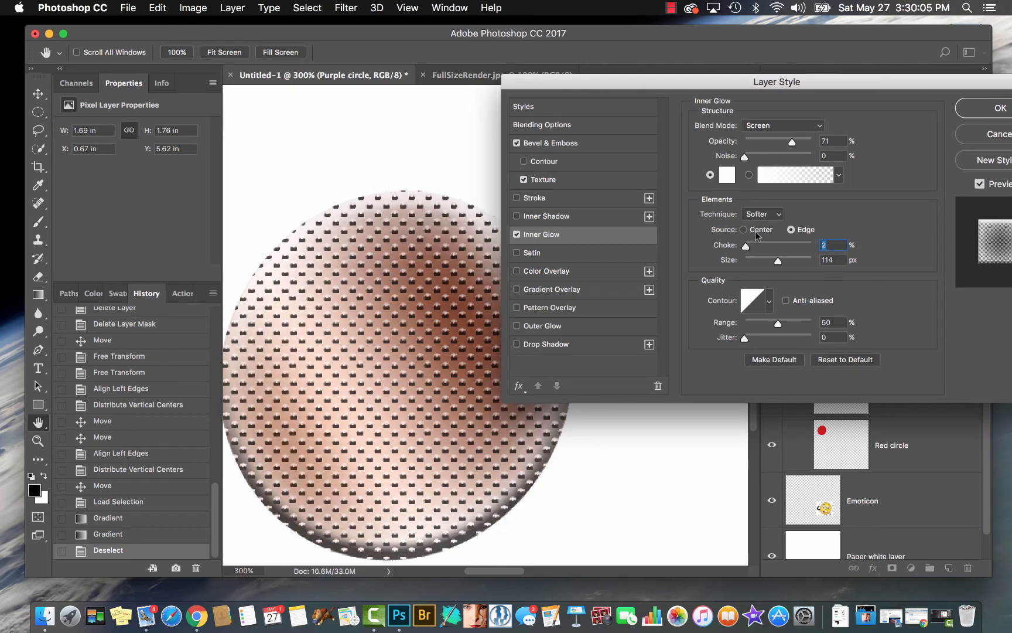
Try the Inner Glow's Precise technique, reduce its size to 59 px, return to Softer and raise the choke to about 15%
click(764, 214)
click(765, 224)
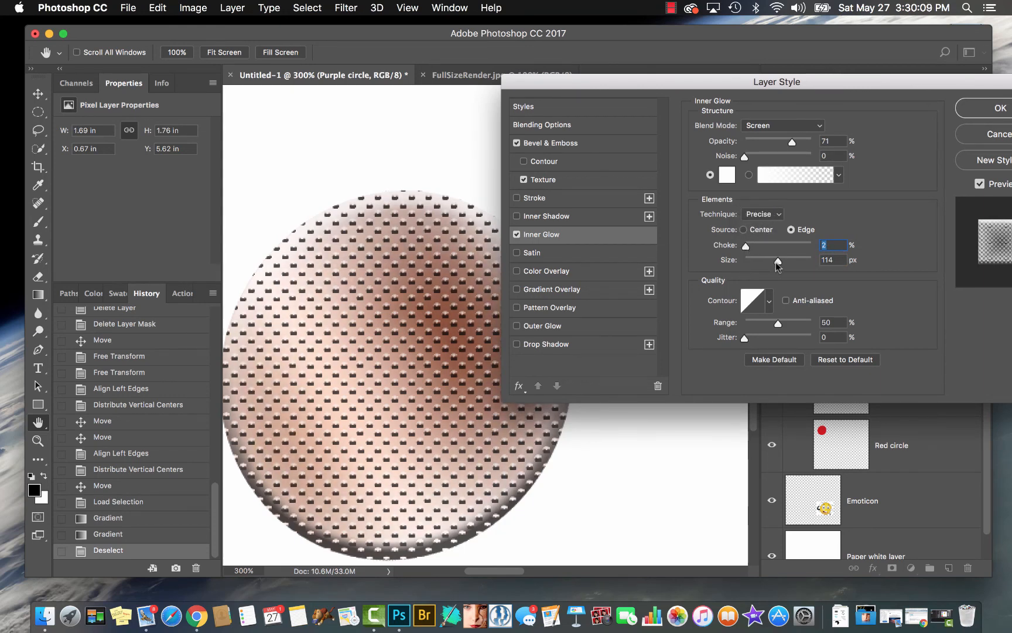
mouse_move(776, 261)
mouse_down()
mouse_move(755, 262)
mouse_move(764, 264)
mouse_up()
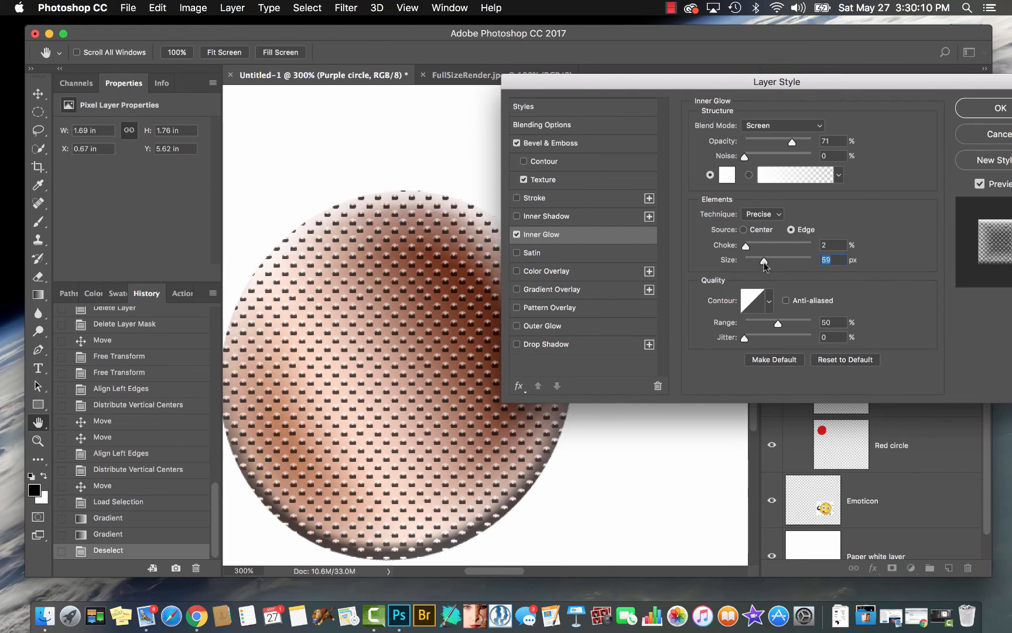
click(775, 219)
click(760, 203)
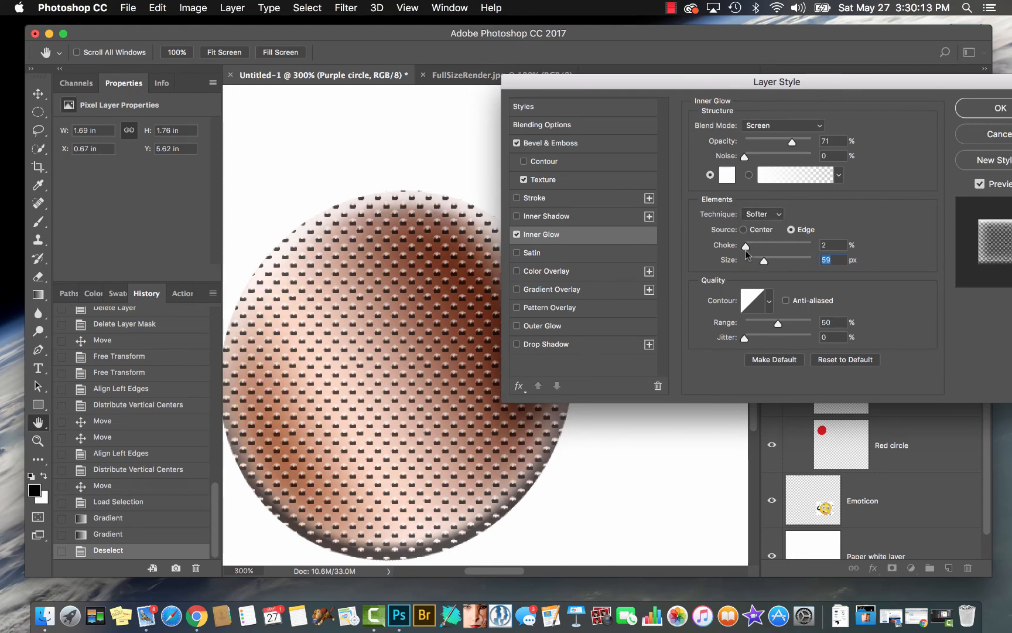
drag(746, 246, 755, 249)
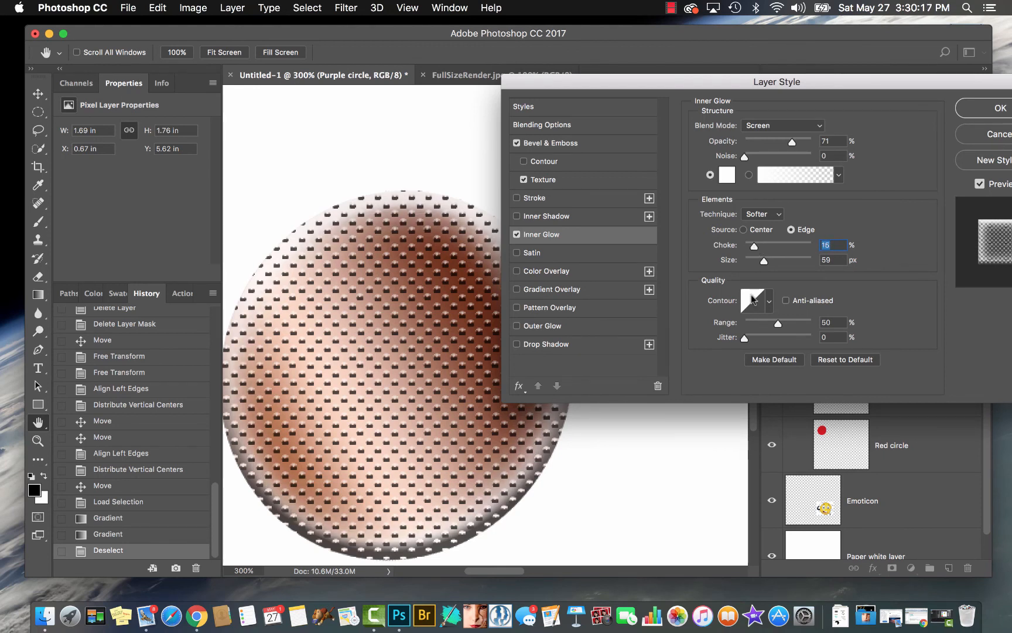
Try Inner Glow jitter at 71% and 19%, reset it to 0%, and turn the Inner Glow off
drag(744, 339, 793, 337)
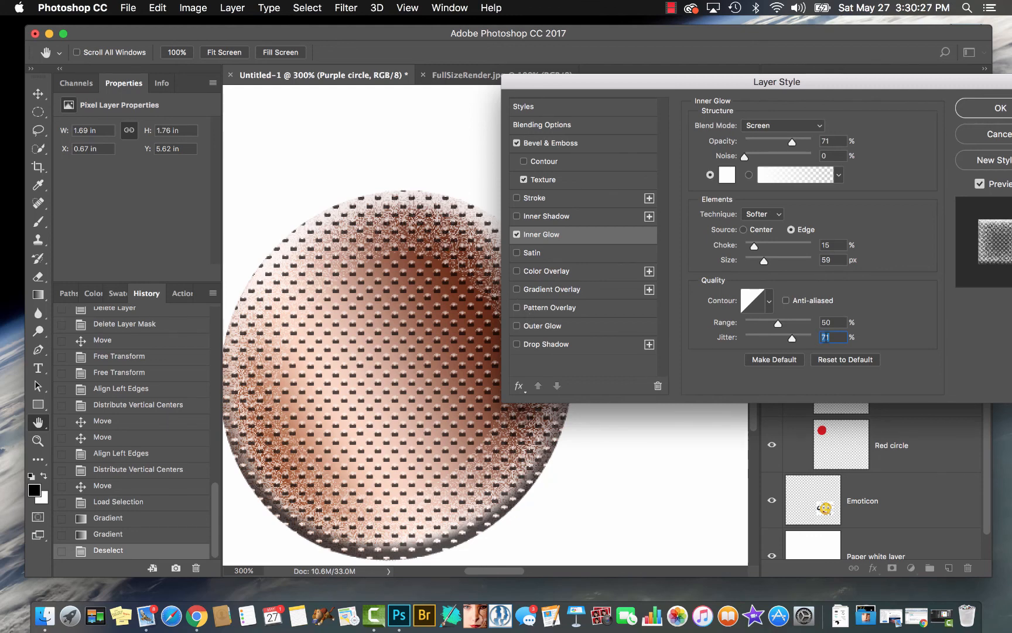
drag(793, 340, 757, 341)
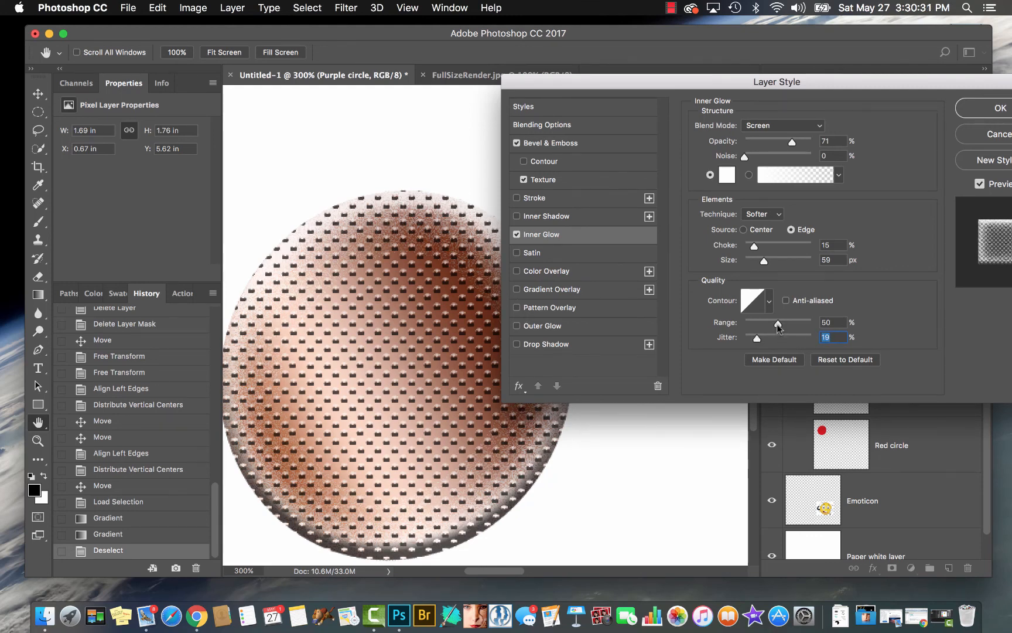
drag(756, 338, 745, 340)
click(516, 235)
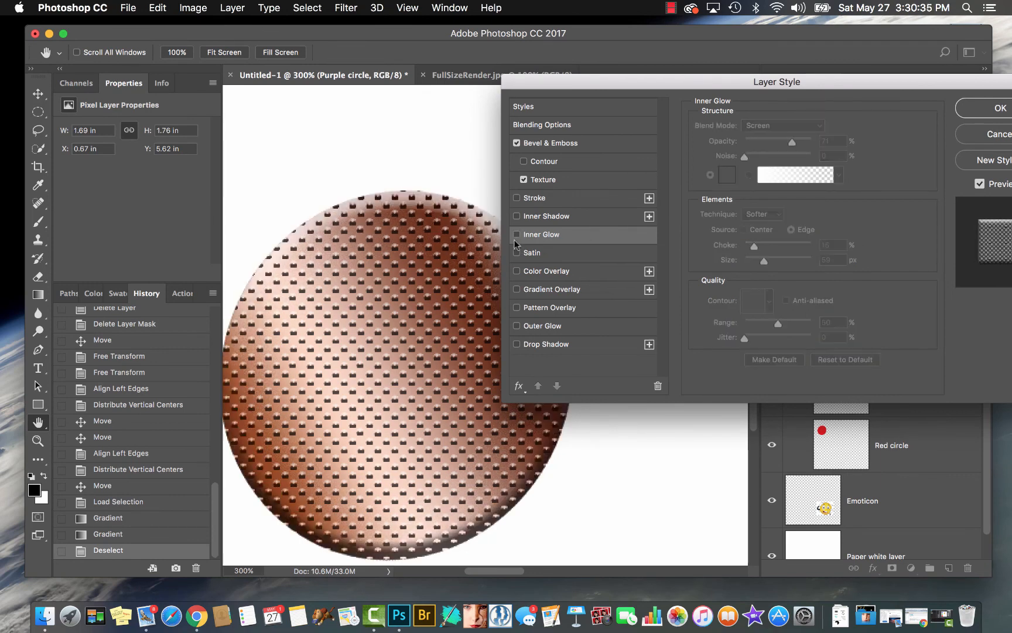
Try a Satin effect on the circle with the Soft Light blend mode, and turn it off
click(527, 253)
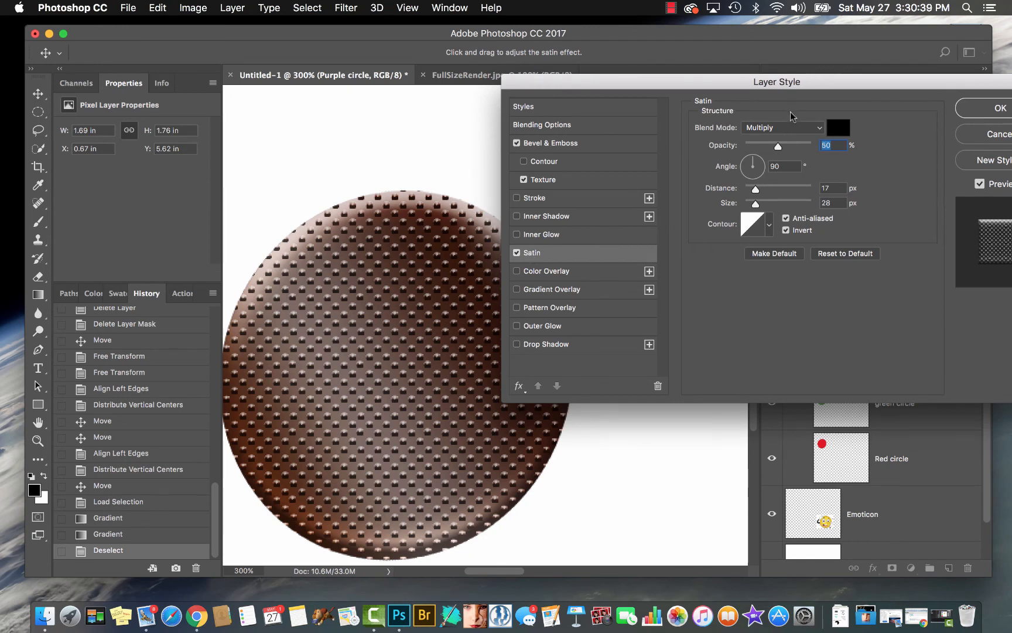
click(792, 127)
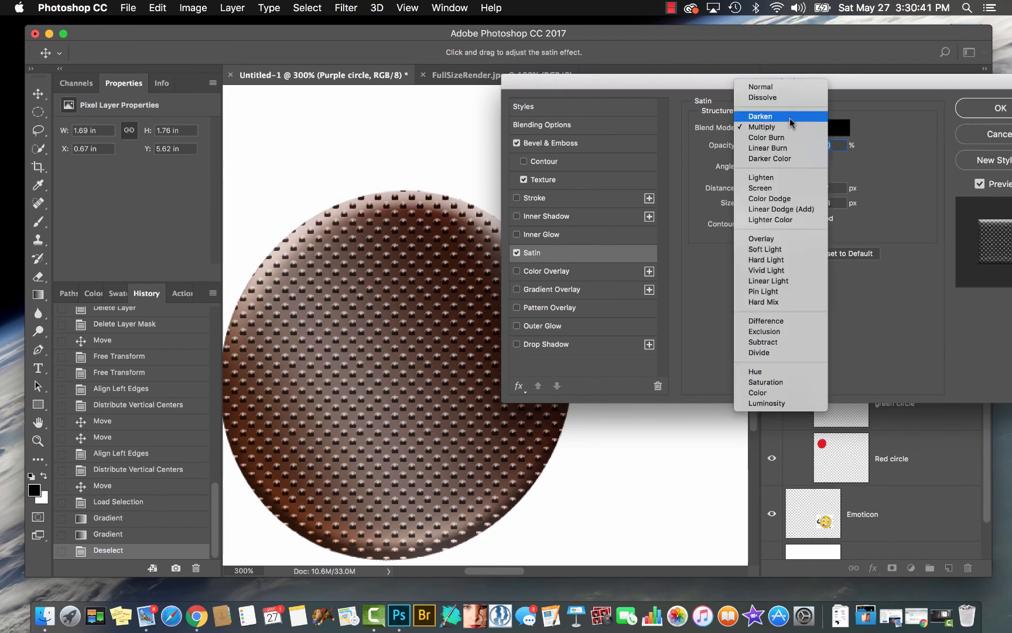
click(771, 249)
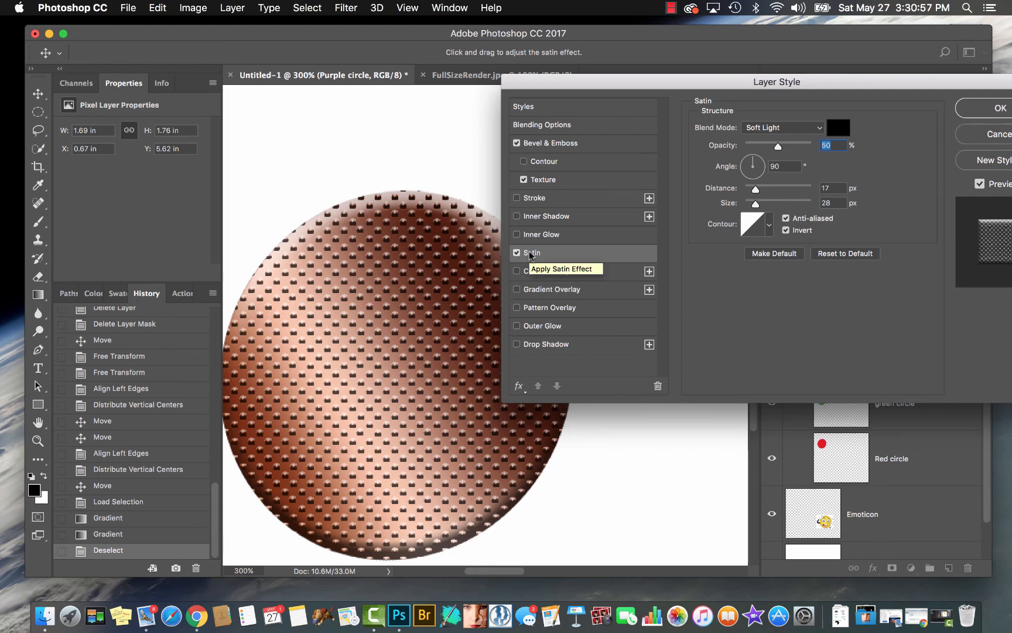
click(517, 253)
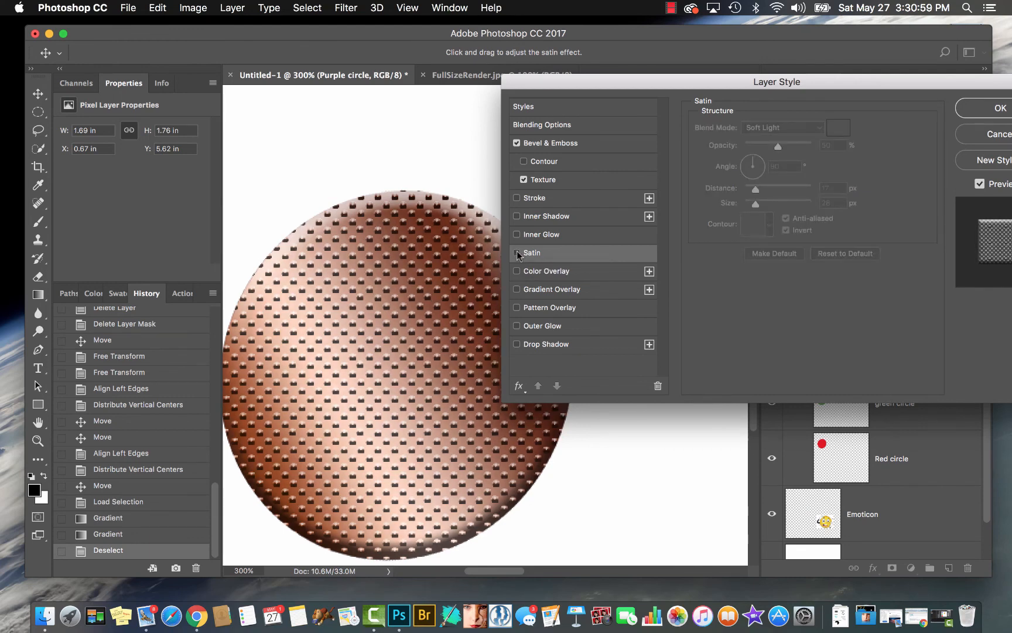
Enable a red Color Overlay on the circle, try it at 100% opacity, and lower the opacity to 30%
click(517, 272)
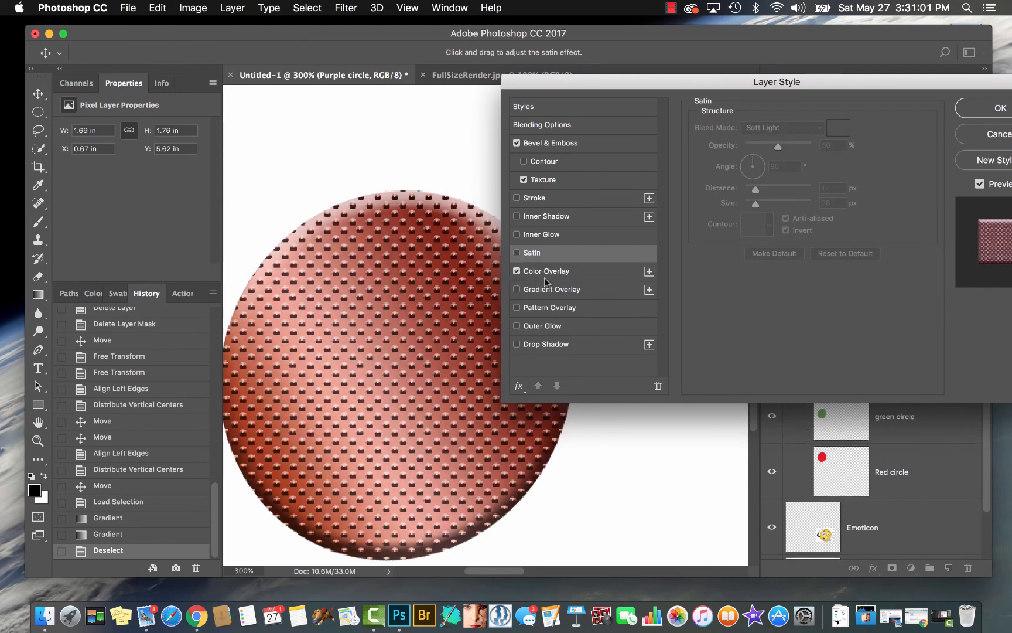
click(544, 274)
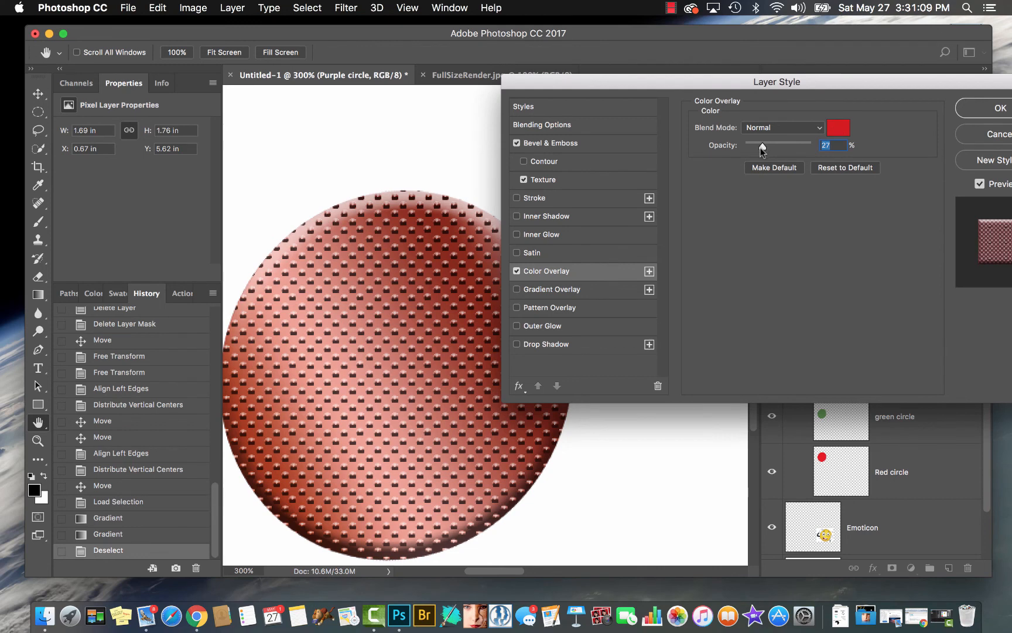
drag(761, 147, 815, 146)
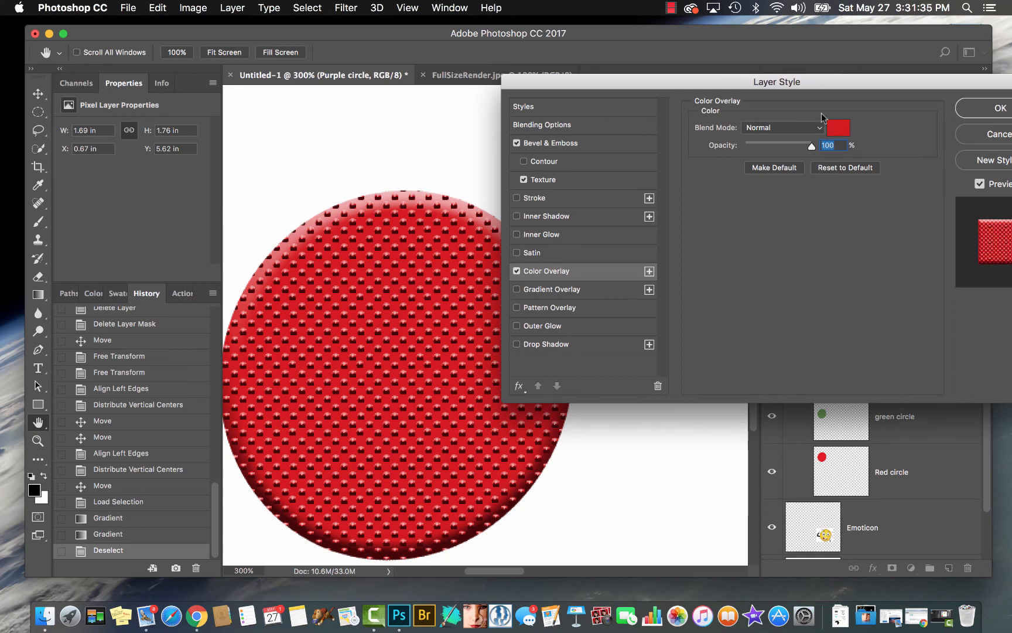
drag(811, 146, 764, 154)
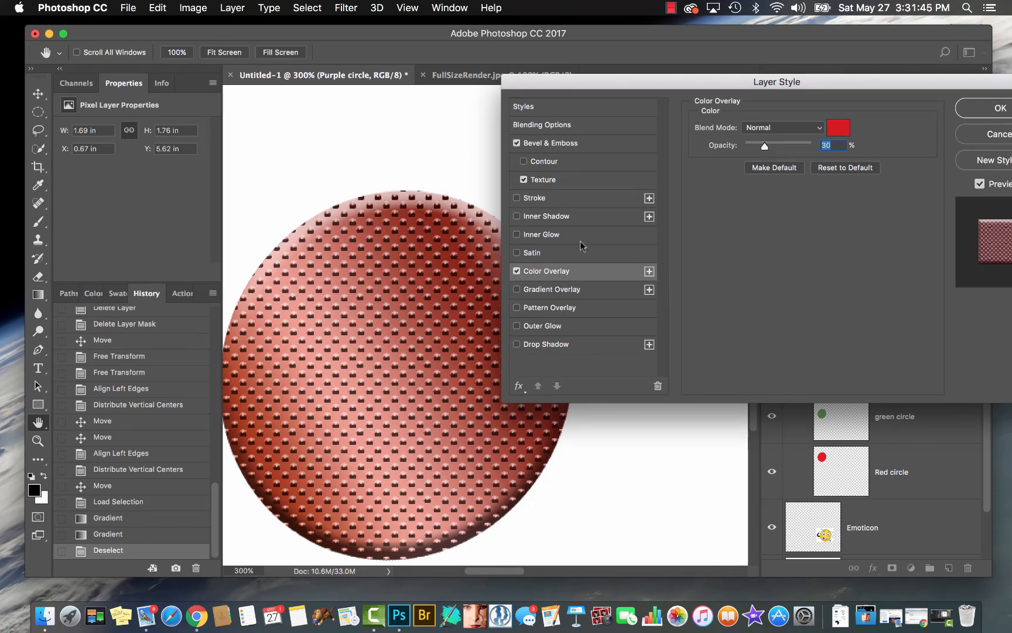
Try blue (#1623d6) as the Color Overlay's color, and turn the Color Overlay off
click(838, 127)
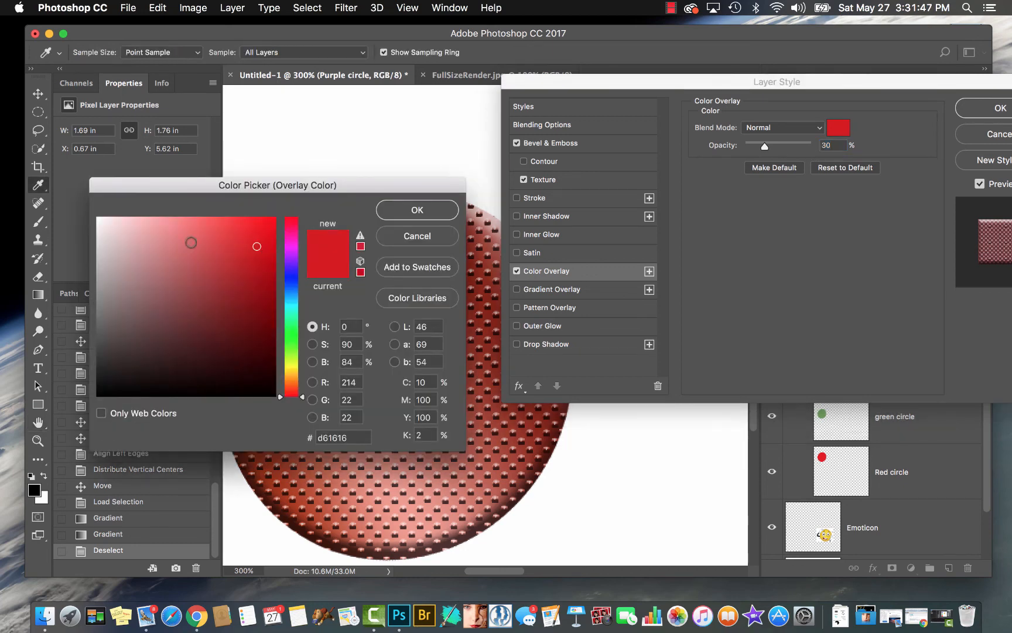
click(291, 279)
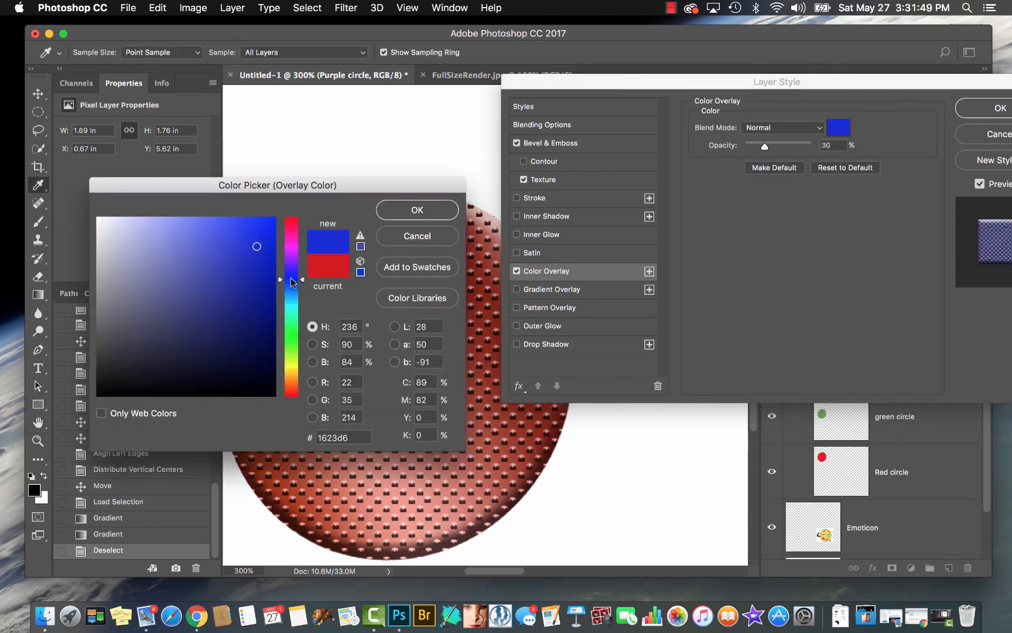
click(417, 210)
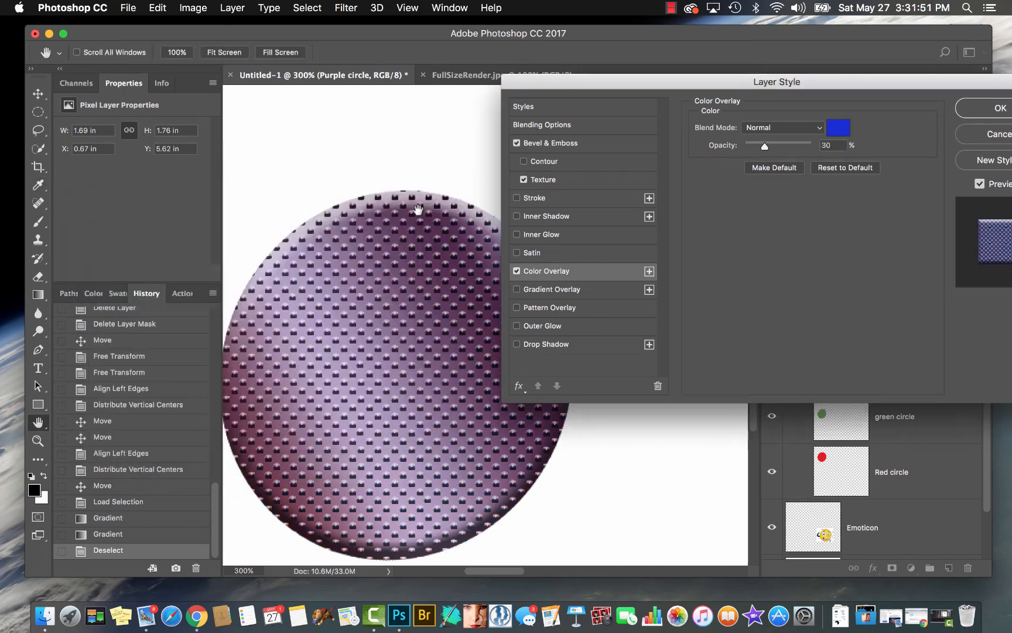
click(516, 270)
Add a Gradient Overlay to the circle using the Transparent Stripes preset
click(517, 289)
click(542, 289)
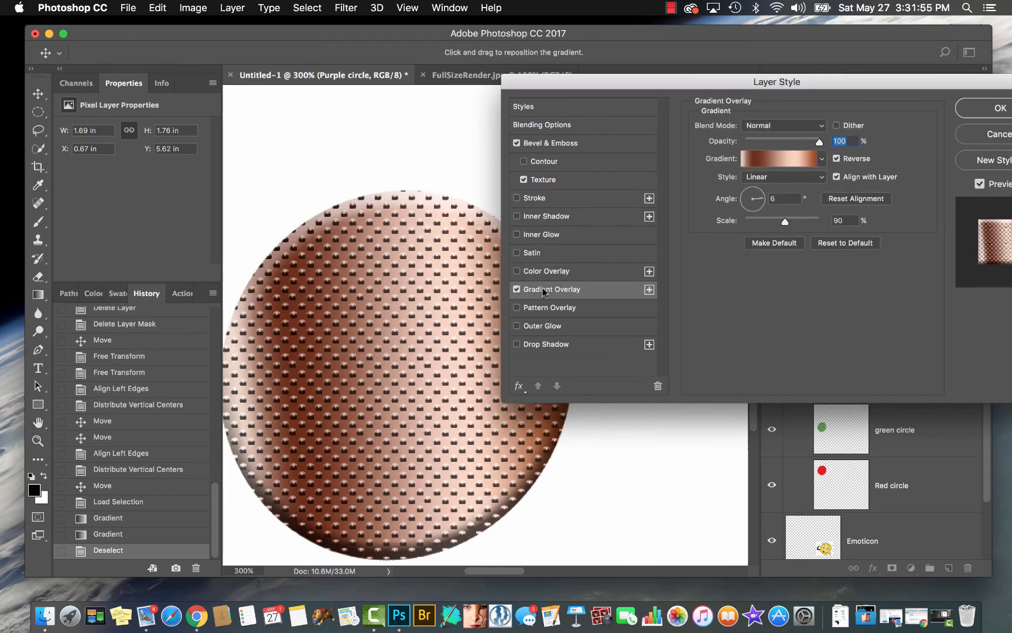
click(785, 161)
click(313, 133)
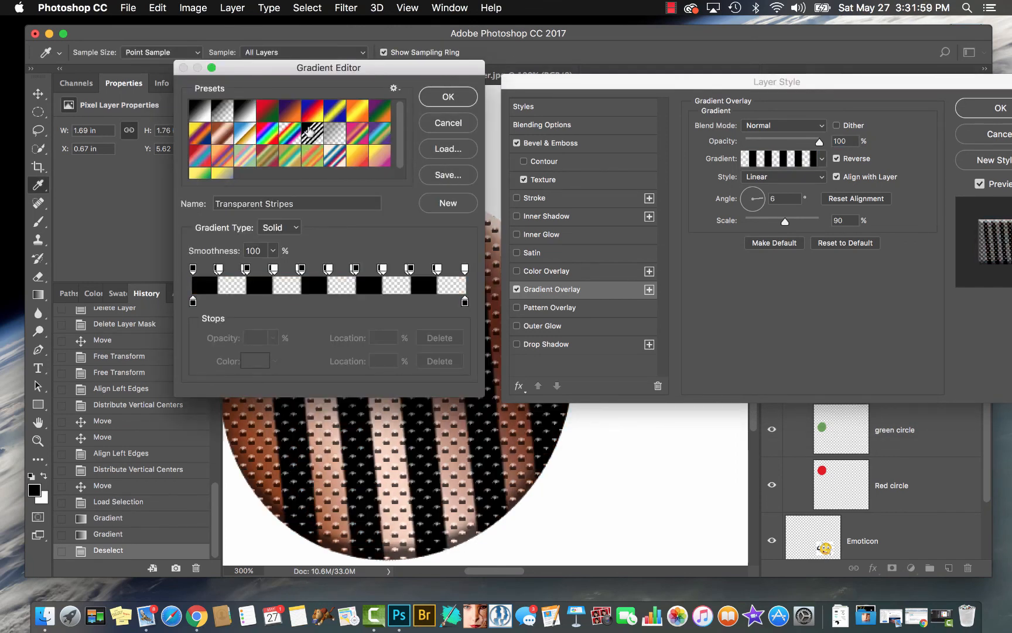
click(446, 97)
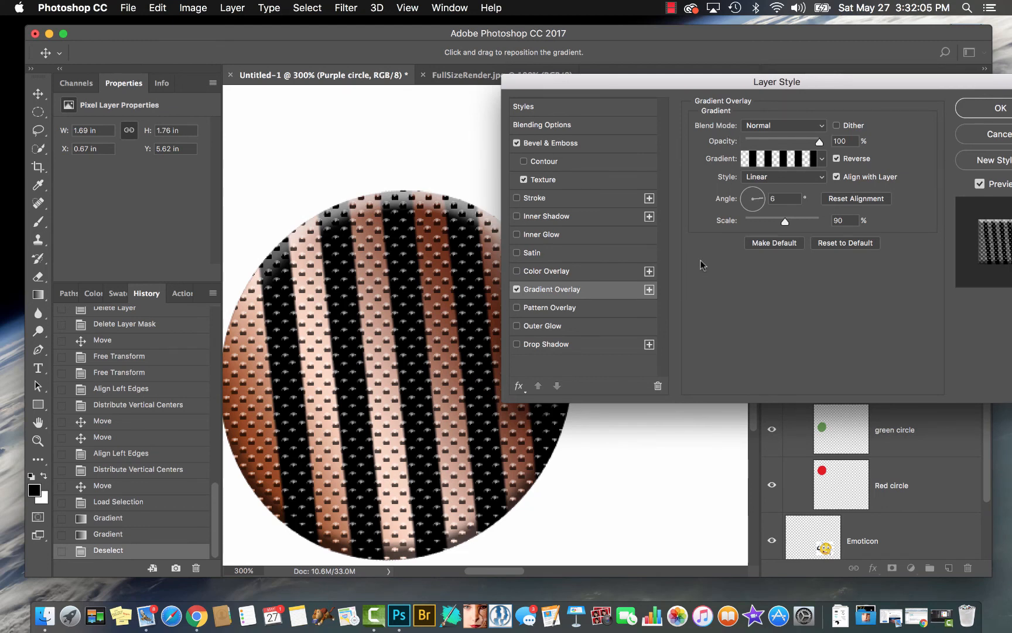
Rotate the Gradient Overlay to 97° and try the Radial, Angle, Reflected and Diamond styles, ending on Radial
drag(761, 206, 752, 196)
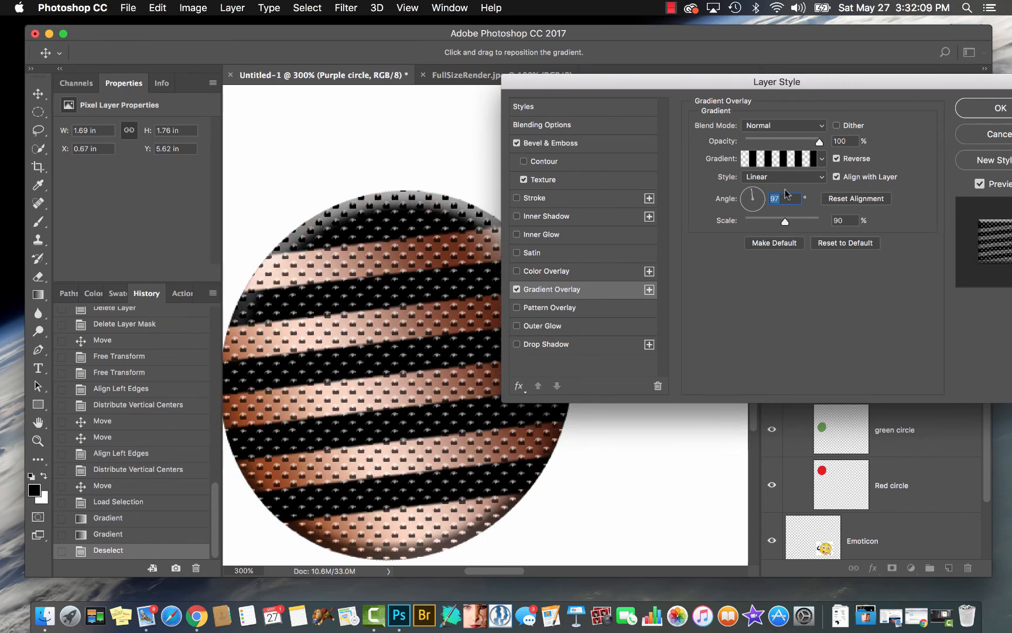
click(814, 177)
click(811, 188)
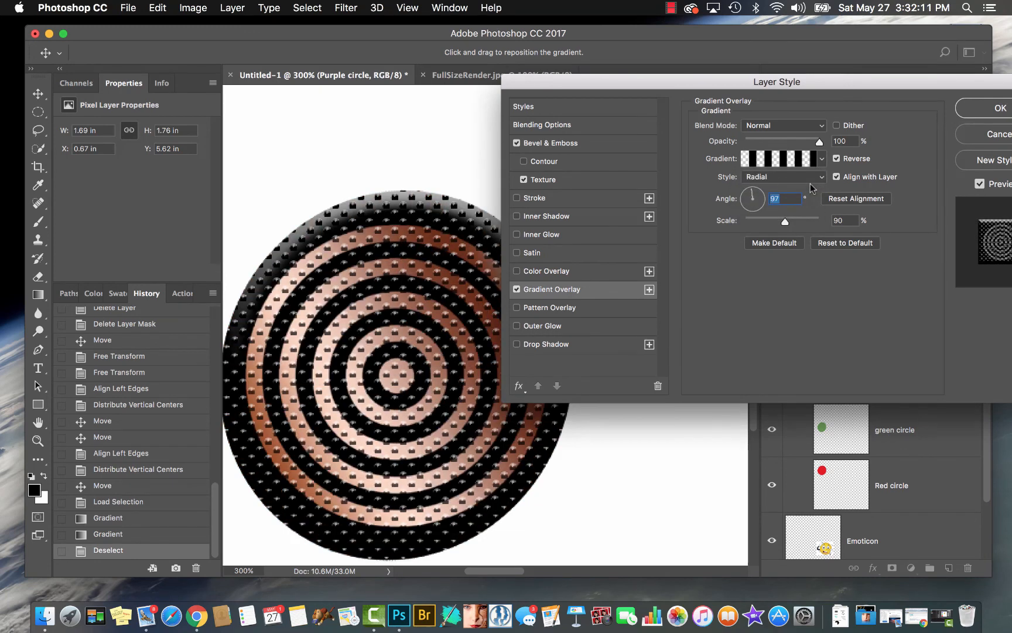
click(814, 177)
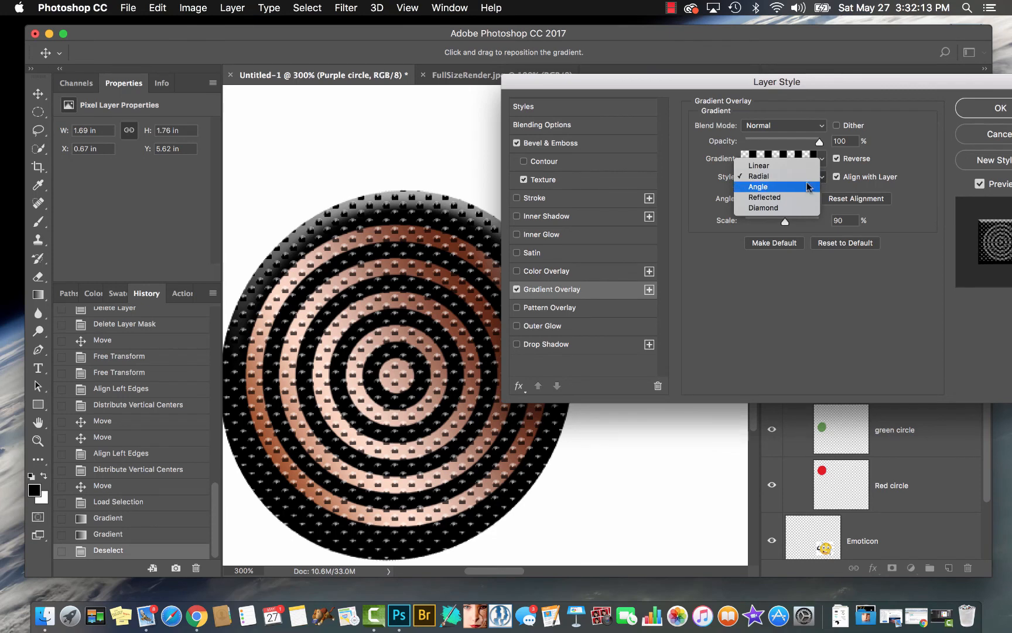
click(809, 186)
click(807, 185)
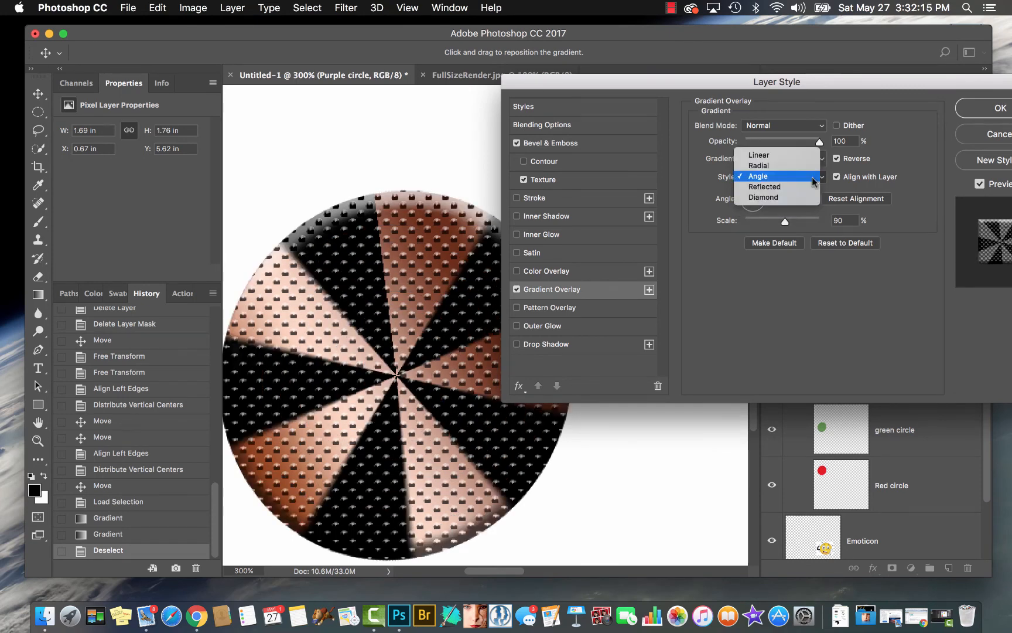
click(811, 190)
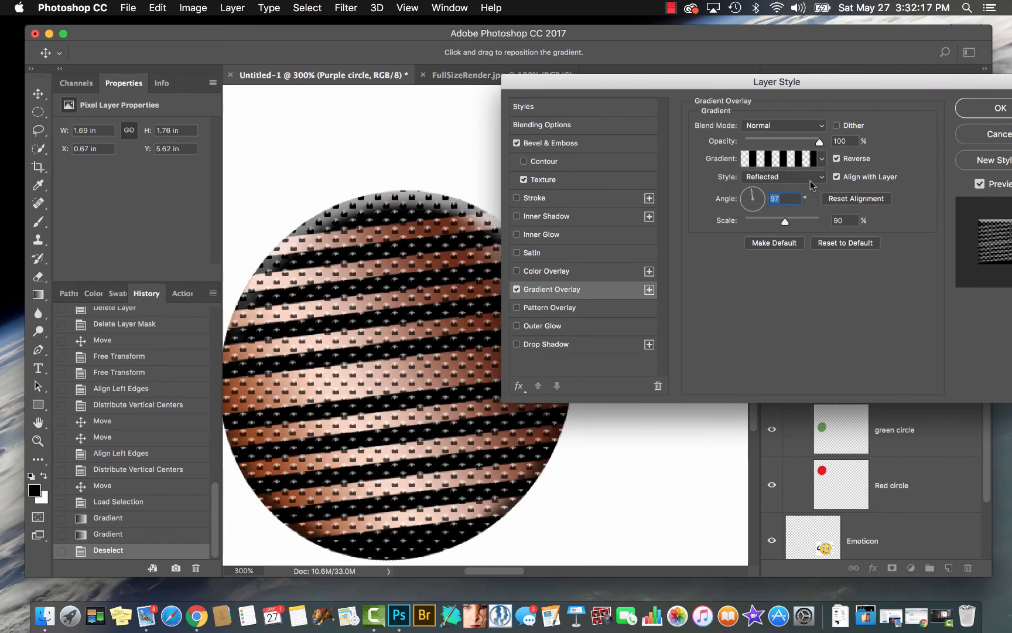
click(812, 183)
click(809, 189)
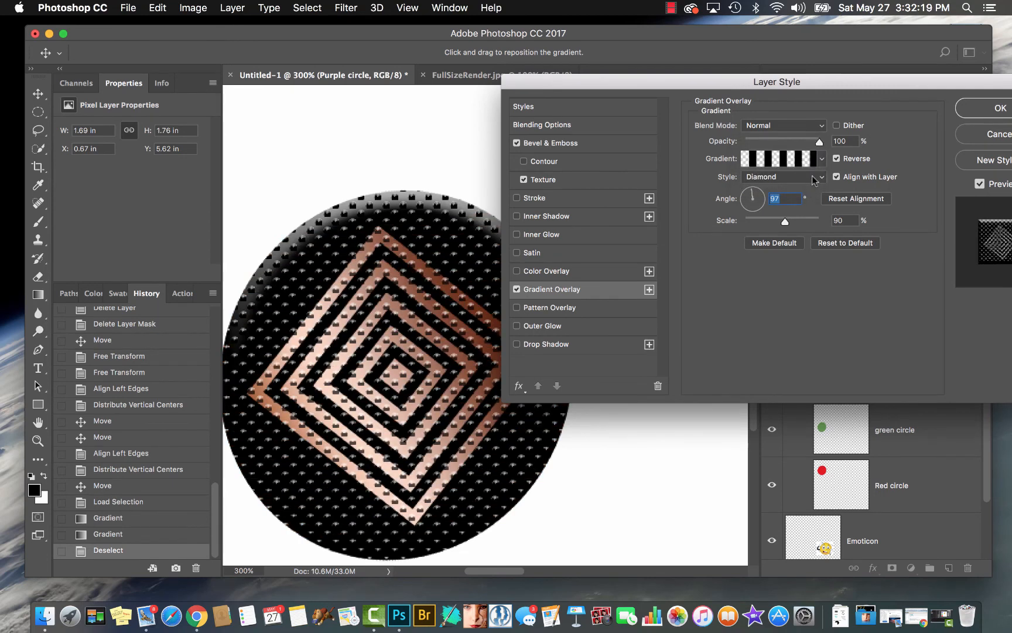
click(814, 178)
click(804, 144)
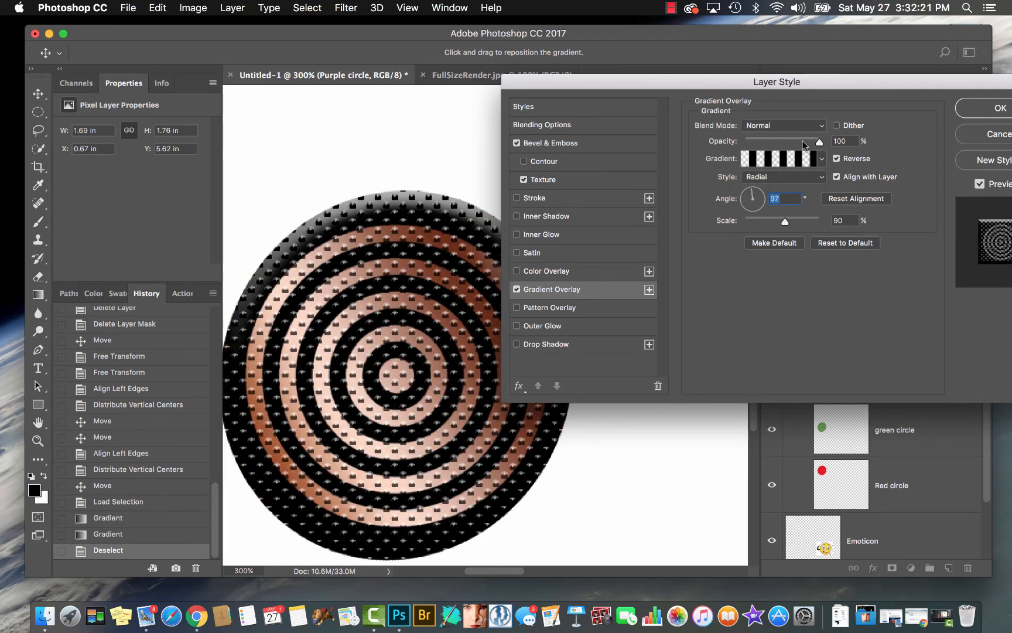
click(822, 159)
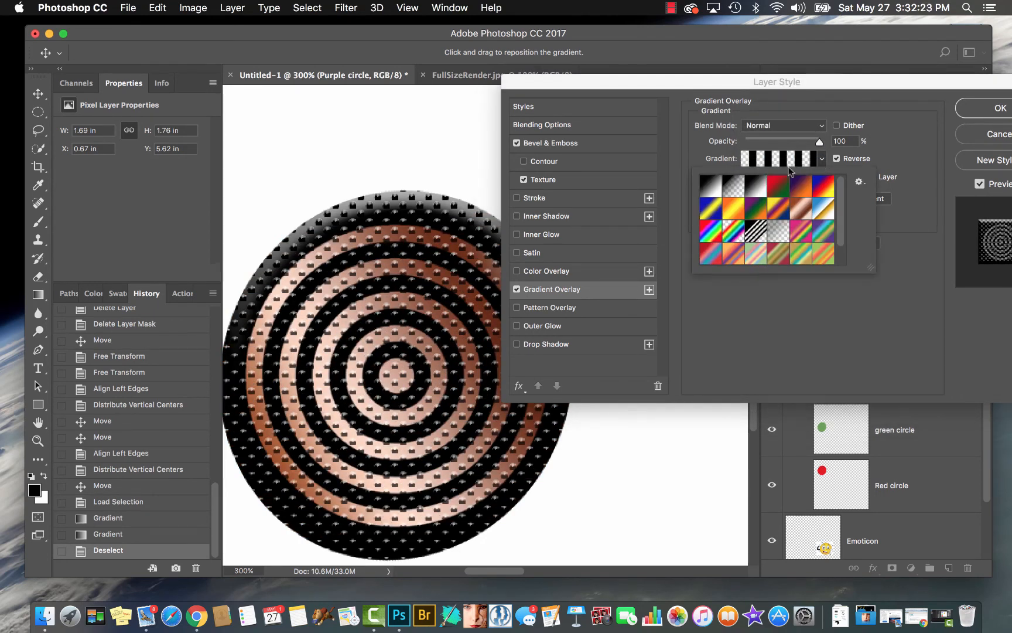
click(822, 157)
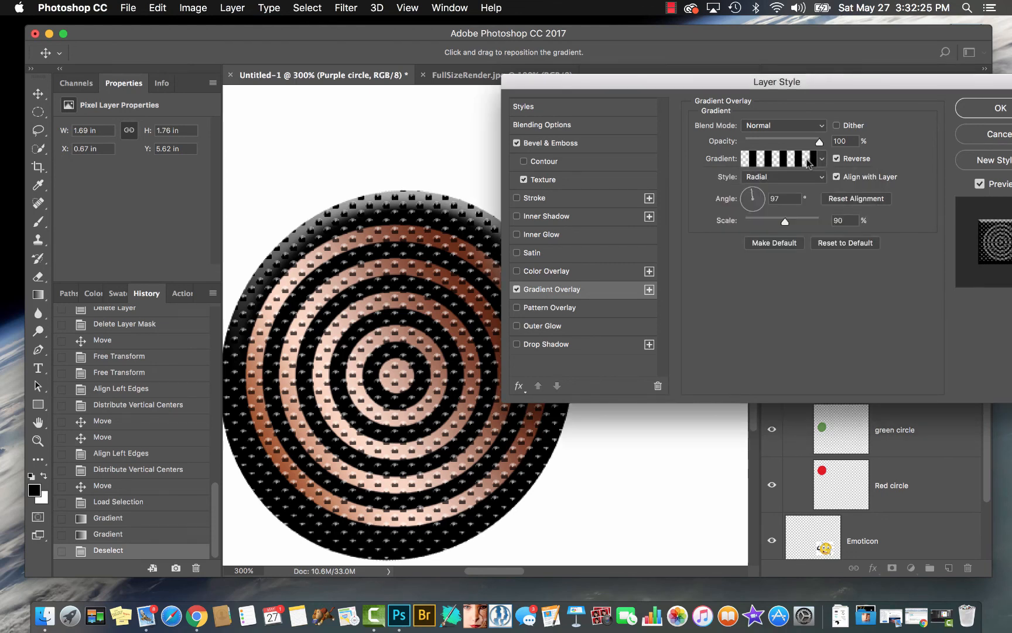
click(820, 159)
click(821, 159)
Set the Gradient Overlay to the Linear style with an angle of 90° and a scale of 100%
click(817, 178)
click(789, 169)
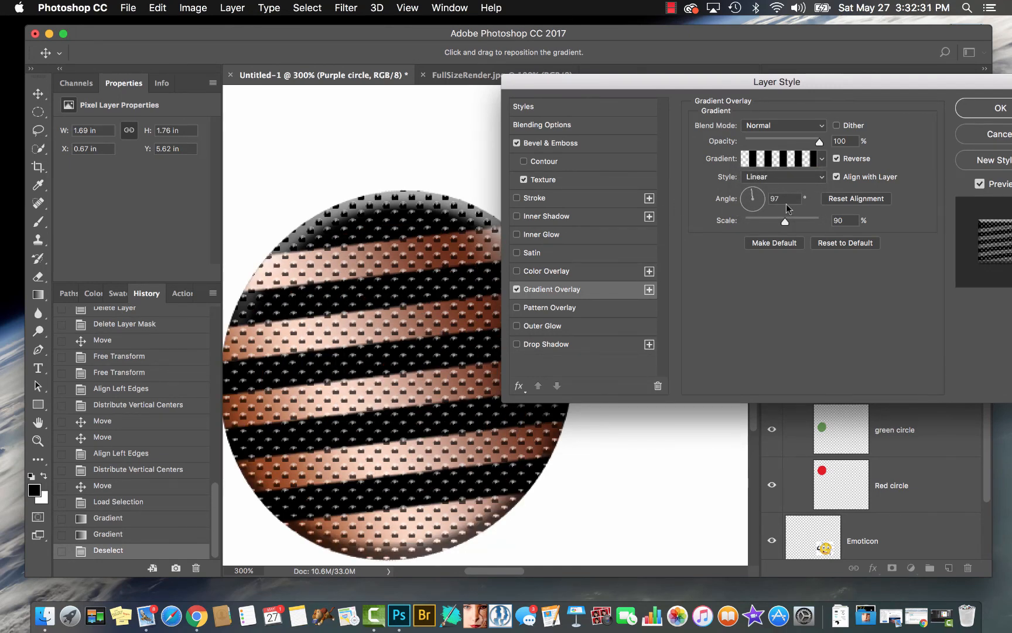
click(786, 202)
text(90)
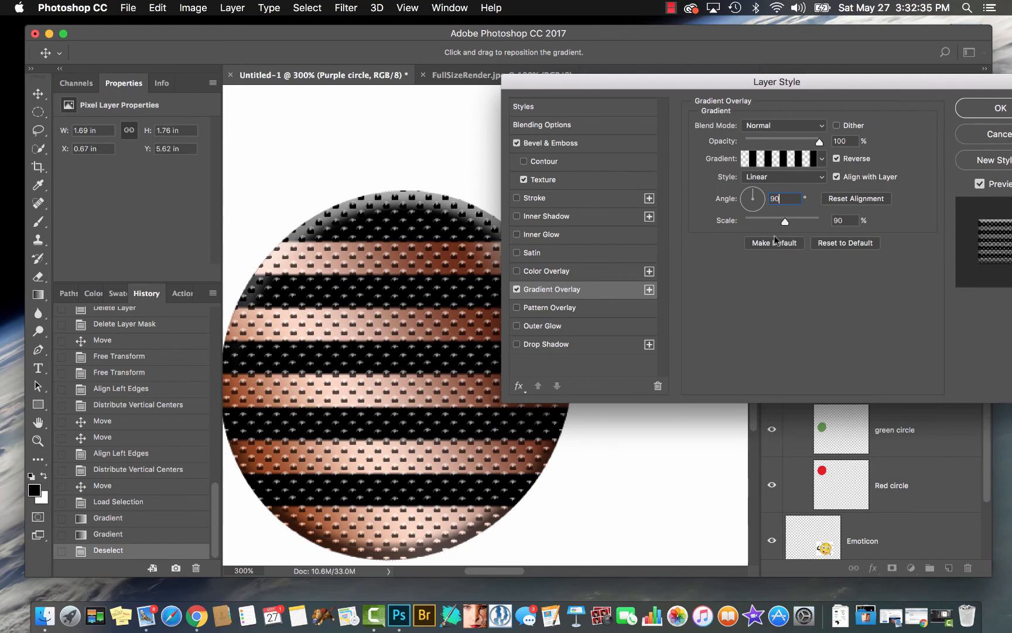
key(Tab)
text(100)
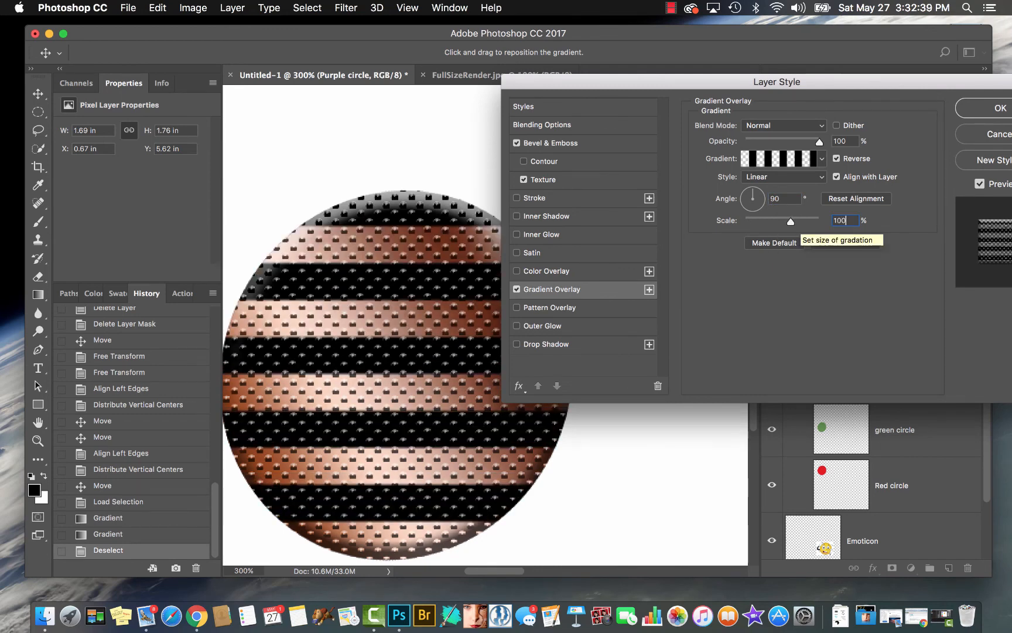
Try a Gradient Overlay scale of 110%, and set the scale to 10%
key(BackSpace)
key(BackSpace)
text(10)
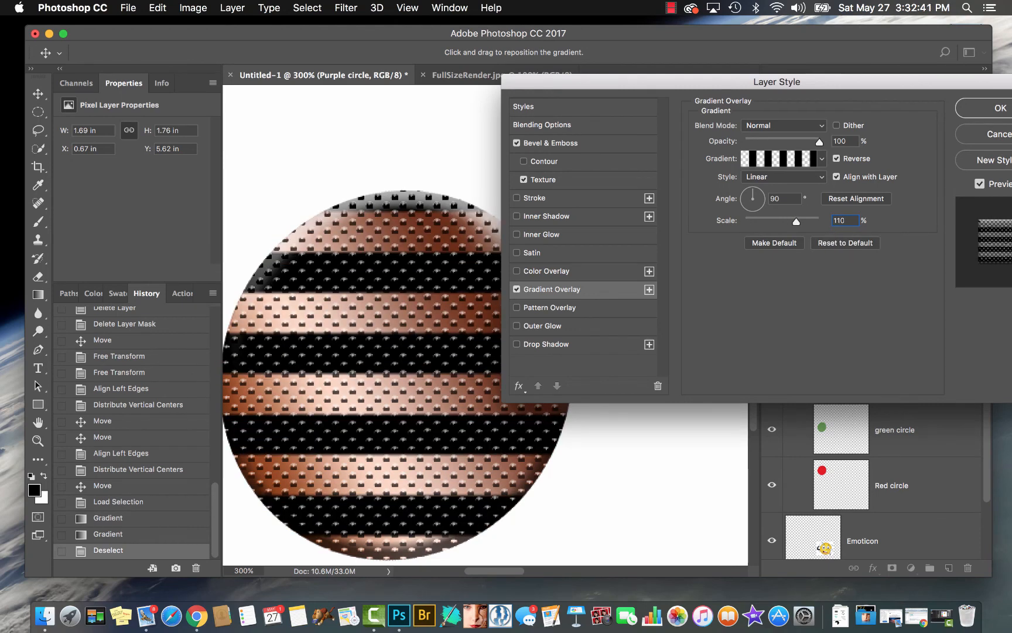
key(BackSpace)
key(BackSpace)
text(0)
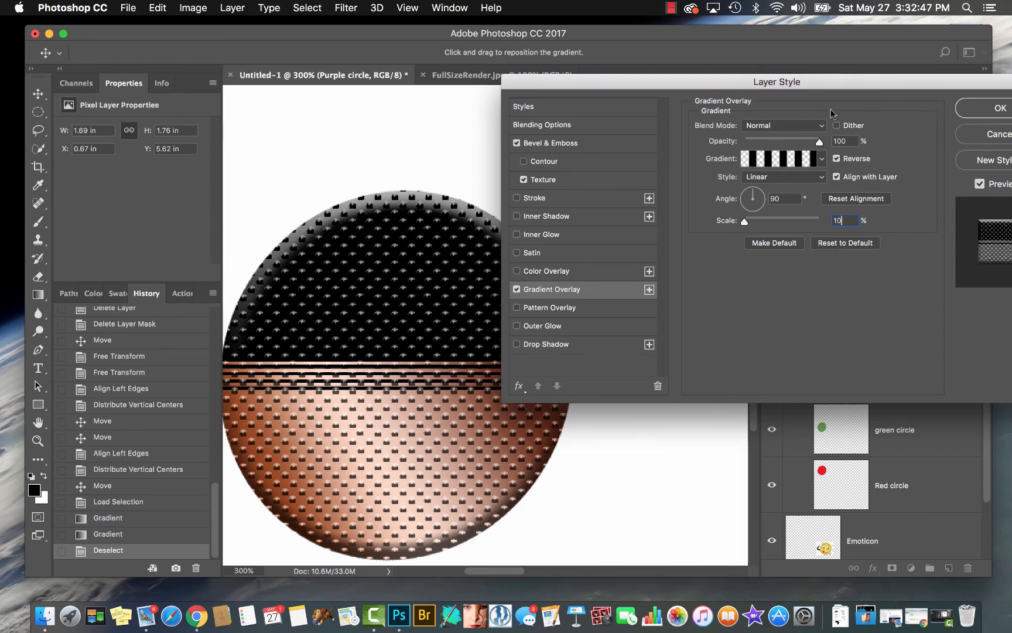
Turn off Reverse for the Gradient Overlay, and switch Align with Layer off and on again
click(836, 159)
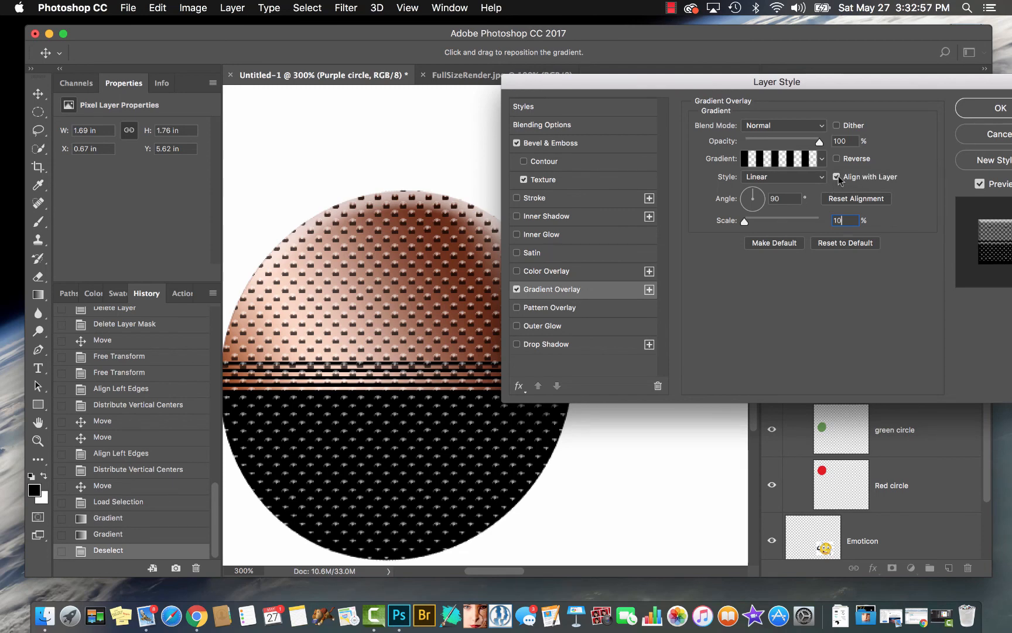
click(837, 177)
click(836, 176)
Apply a Pattern Overlay to the circle in Soft Light mode, with the Gradient Overlay and the bevel Texture turned off
click(533, 307)
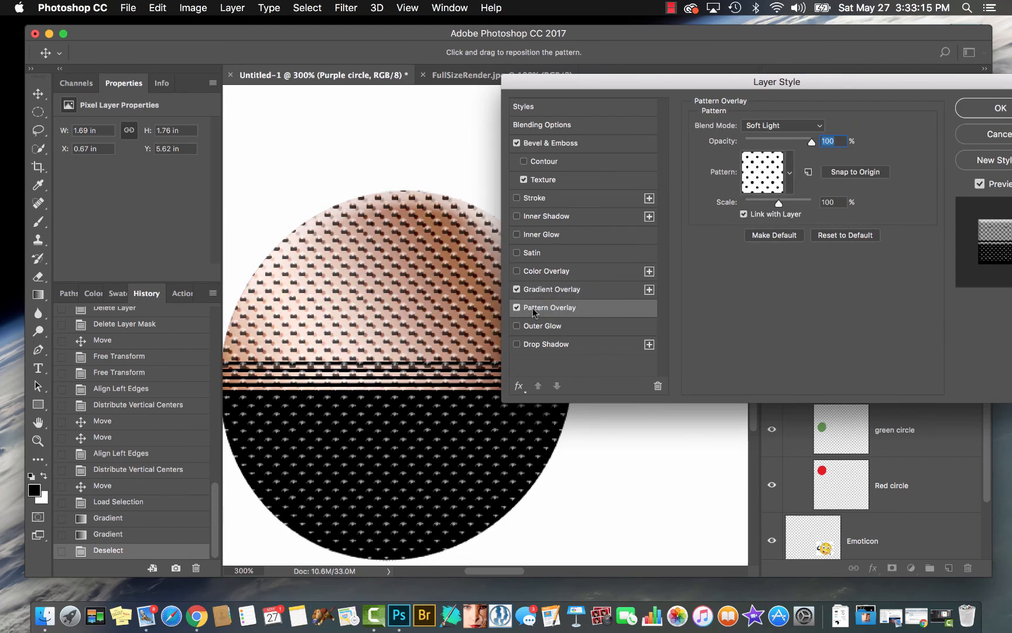
click(517, 290)
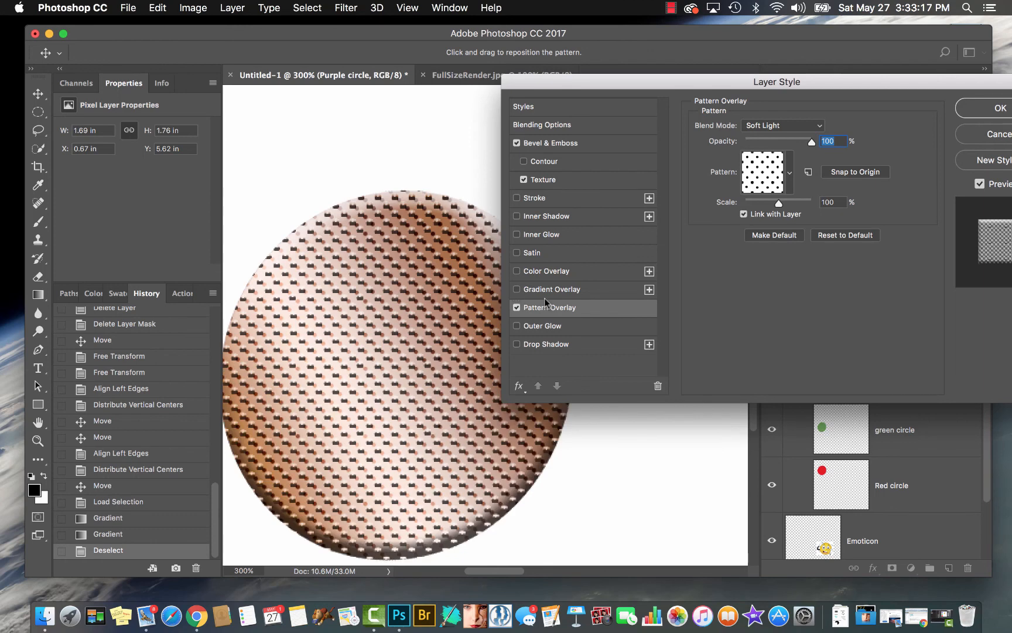
click(523, 179)
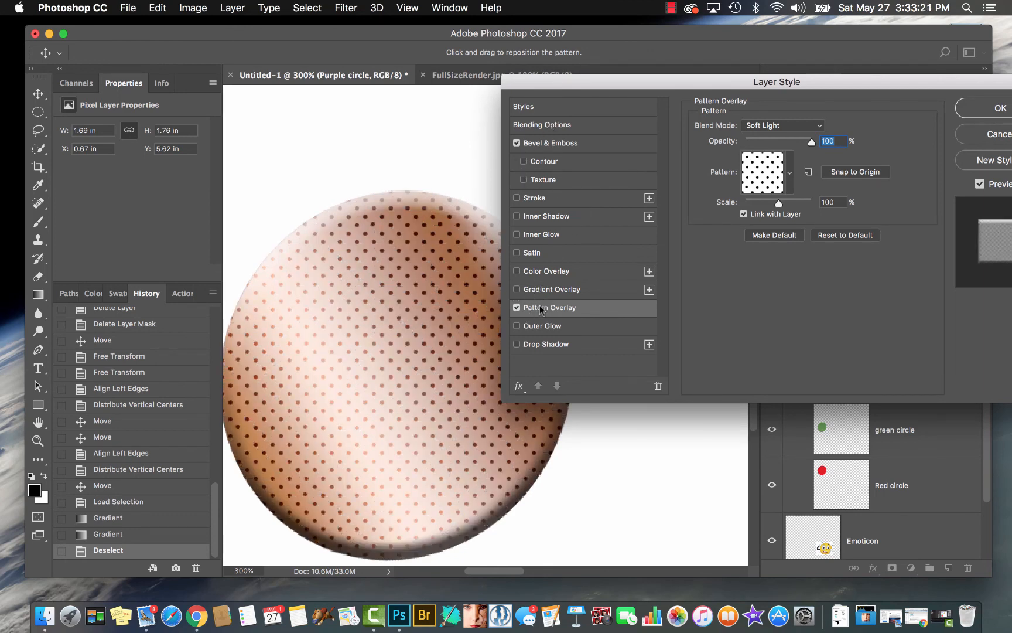
click(819, 128)
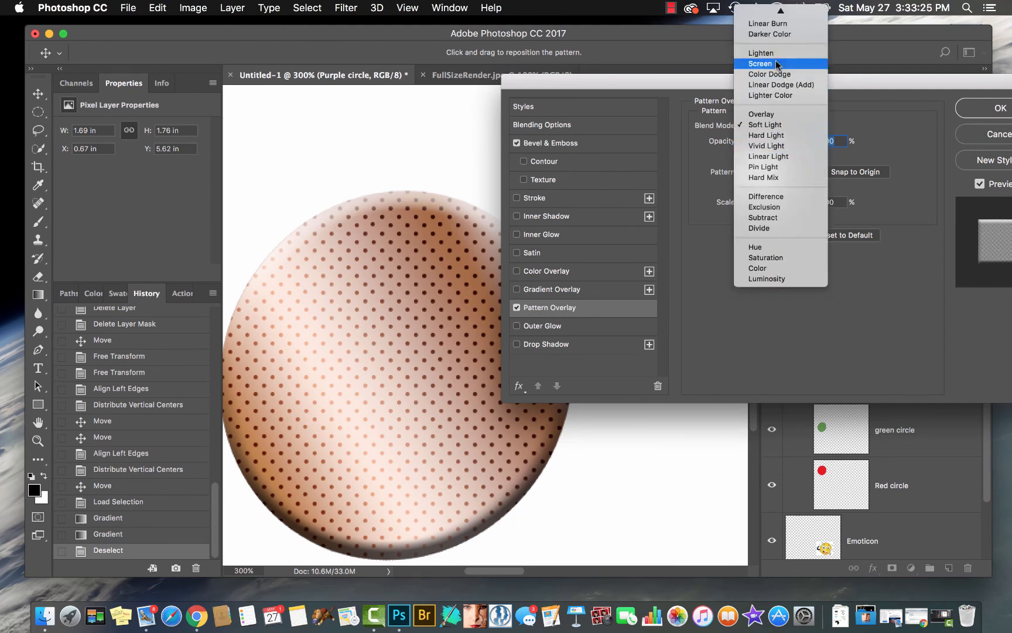
click(758, 127)
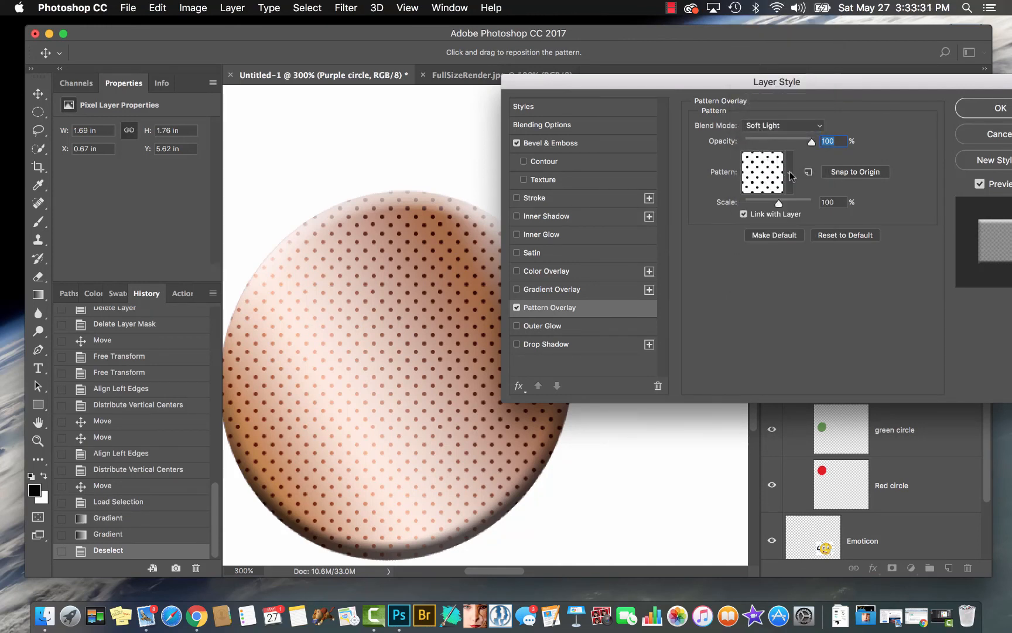
Try several Pattern Overlay presets on the circle, including Optical Squares, a purple pattern, Extra Heavy Canvas and other fabric-like textures
click(789, 172)
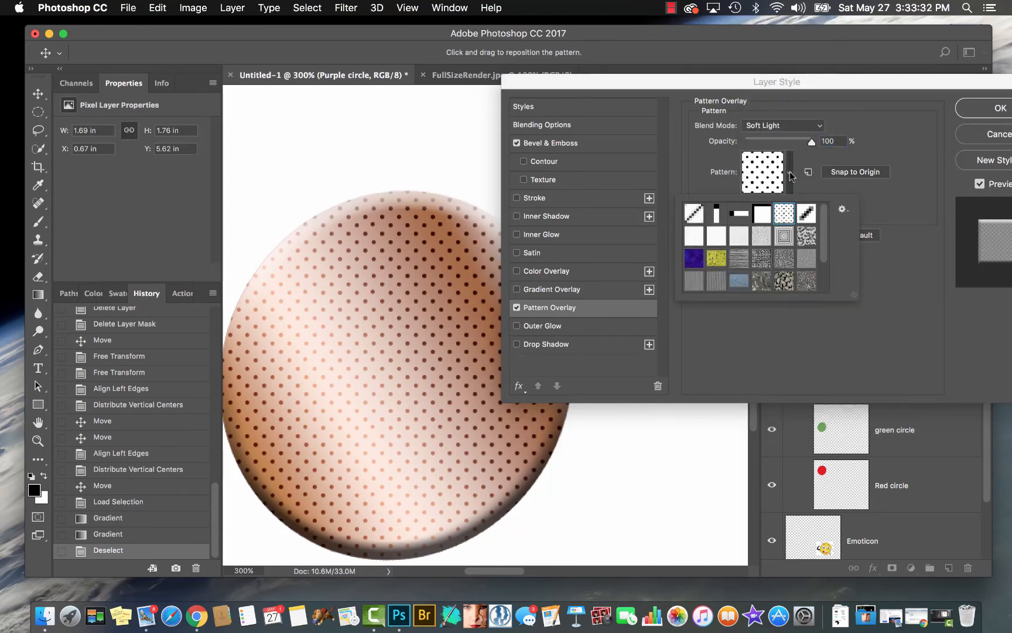
click(783, 236)
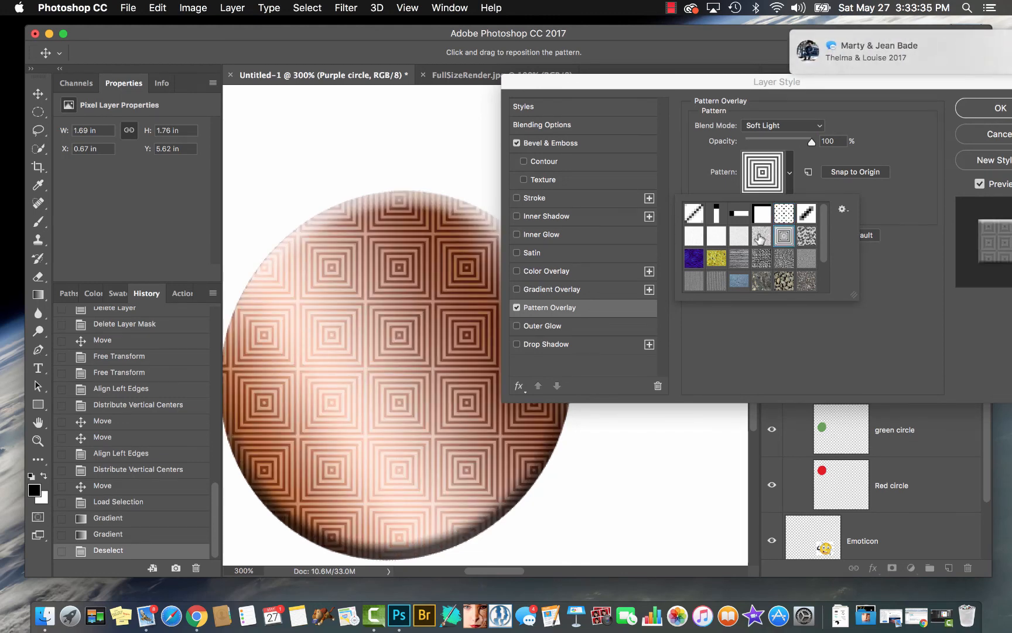
click(760, 237)
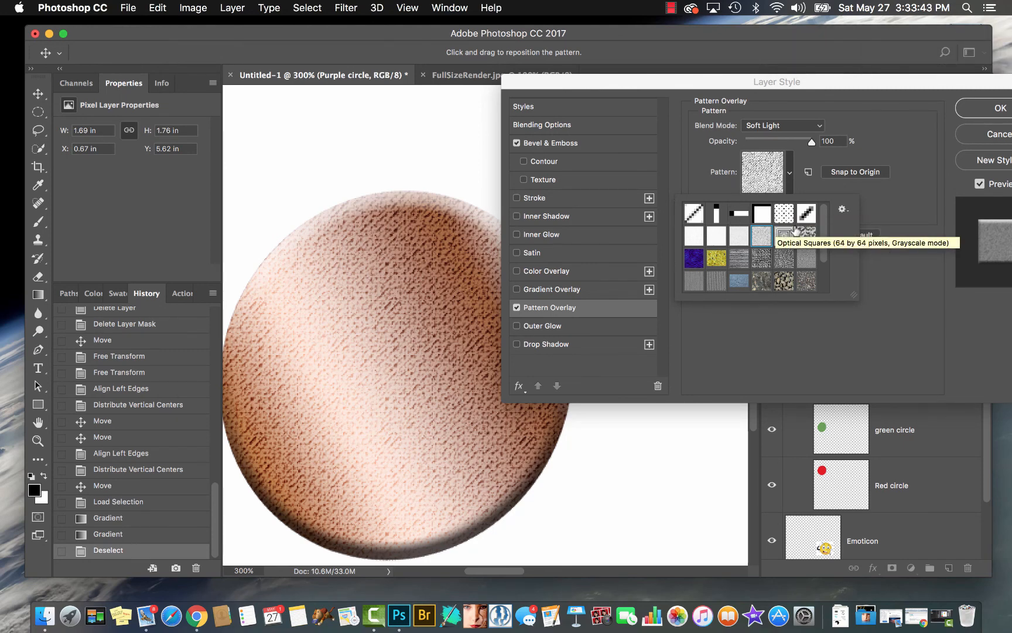
click(807, 235)
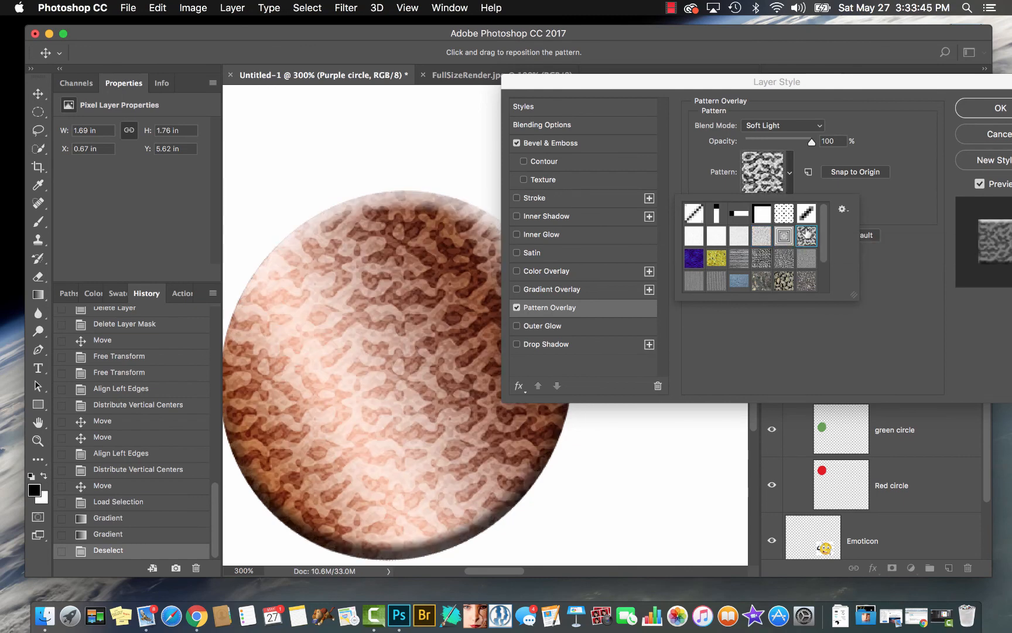
click(804, 259)
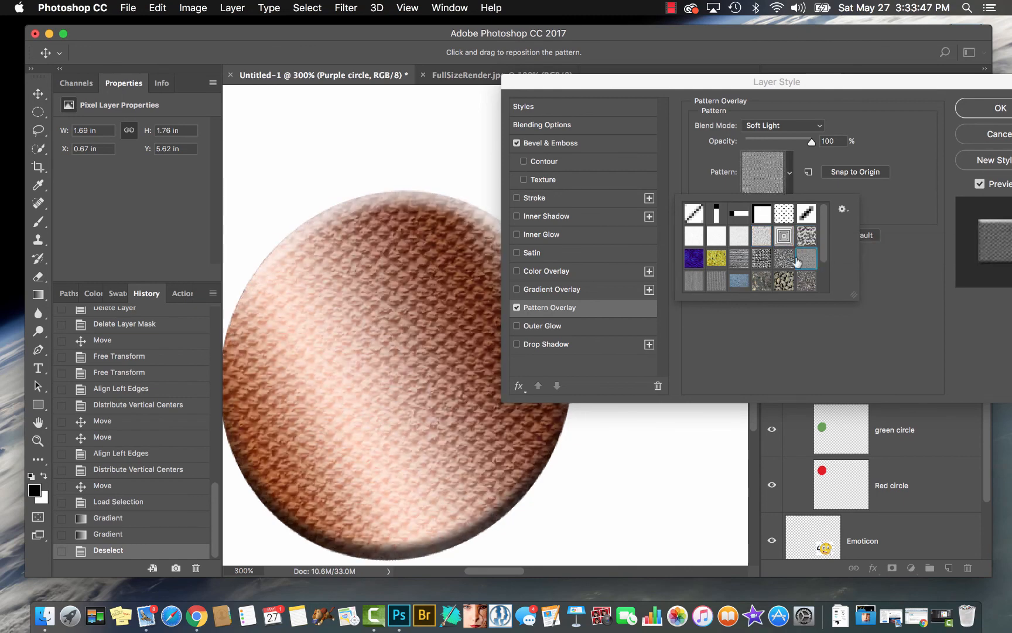
click(716, 280)
click(693, 260)
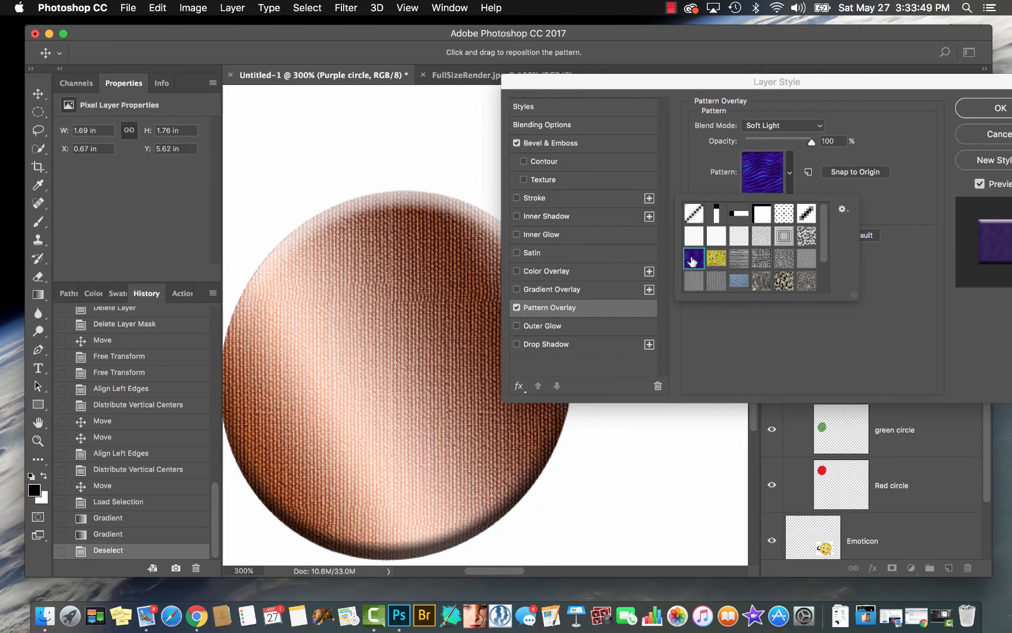
click(762, 258)
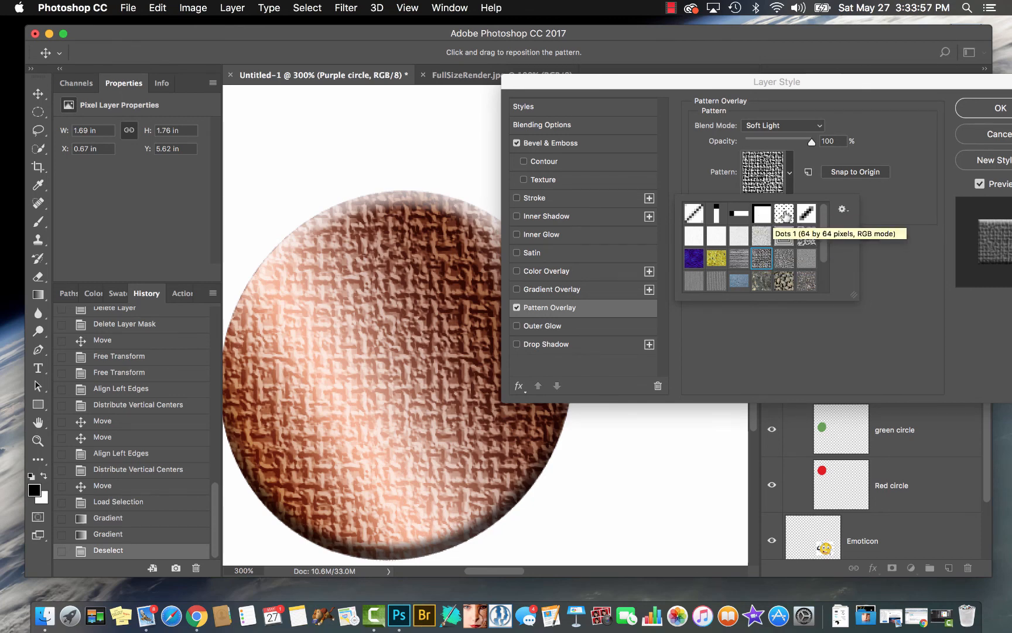
click(761, 236)
click(783, 264)
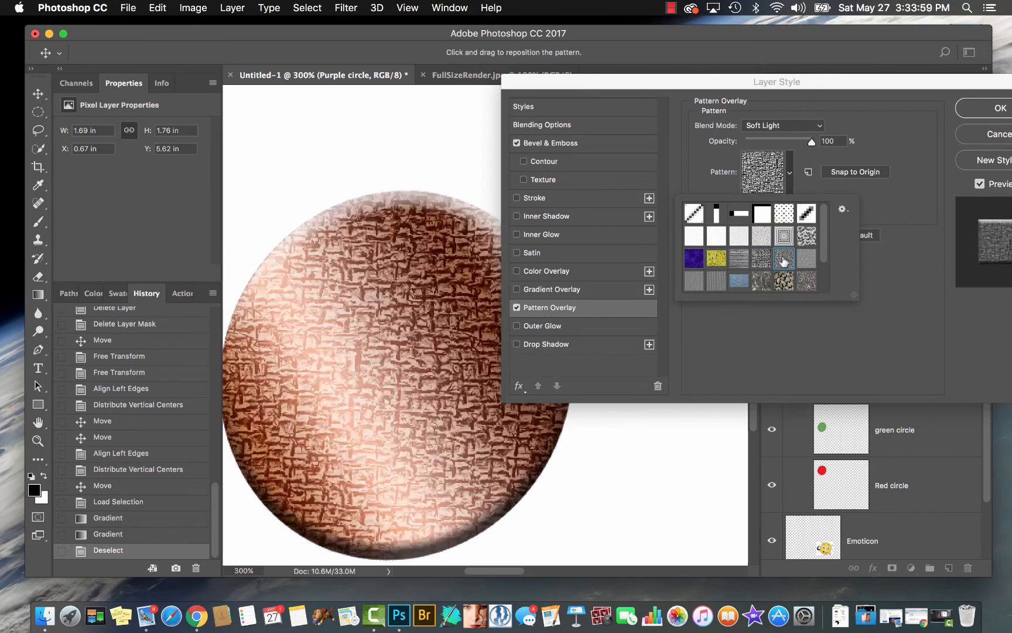
Turn off the Pattern Overlay and re-enable the Gradient Overlay and the bevel Texture
click(516, 308)
click(516, 290)
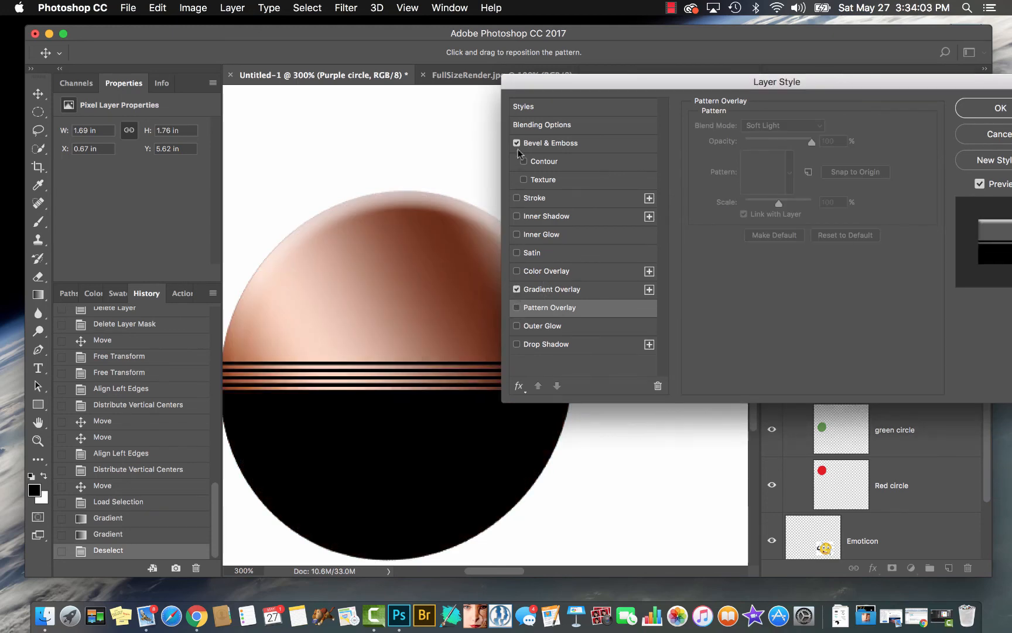
click(523, 179)
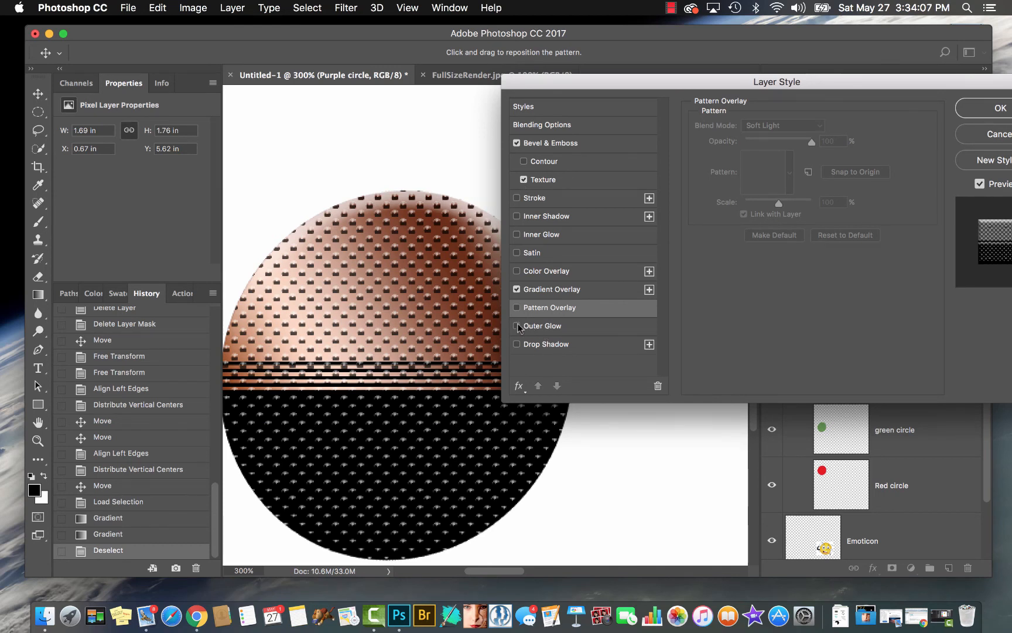
Add a Drop Shadow to the circle with a distance of 27 px, a spread of 2% and a size of 13 px
click(519, 327)
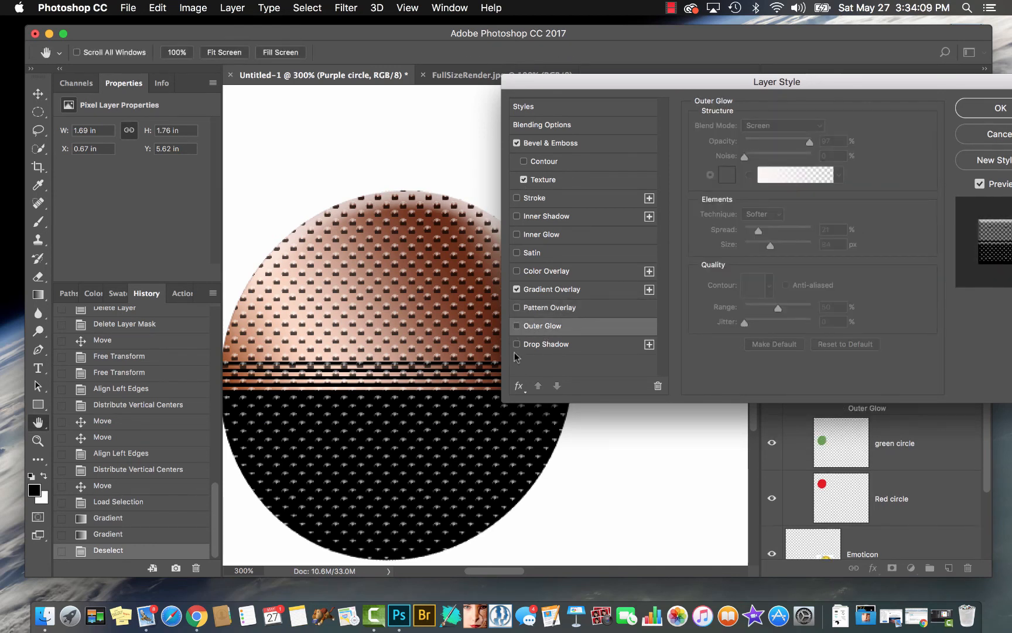
click(520, 345)
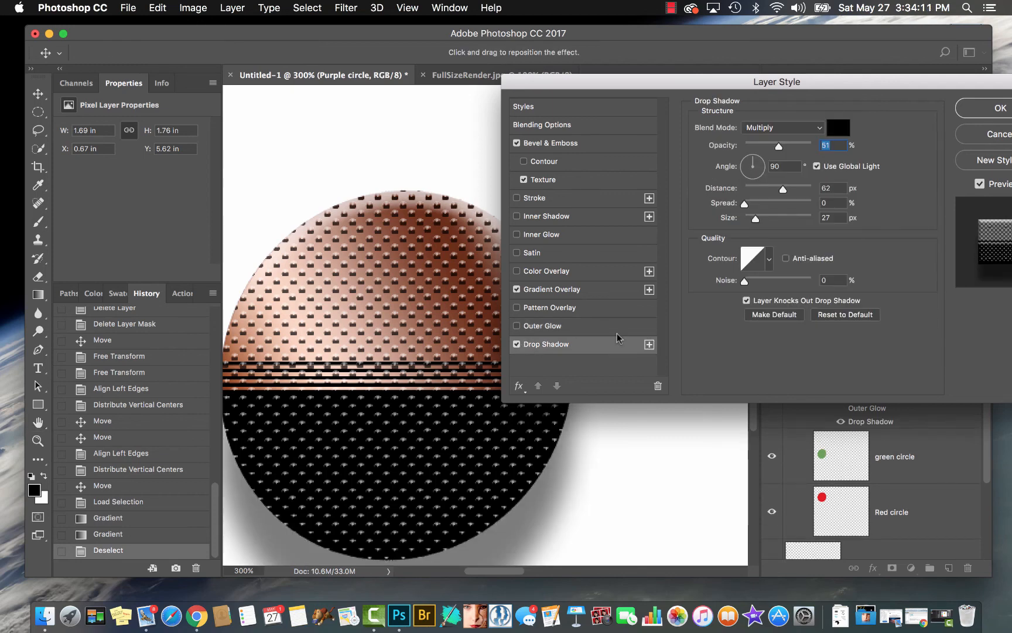
scroll(417, 425, down, 5)
scroll(417, 426, up, 2)
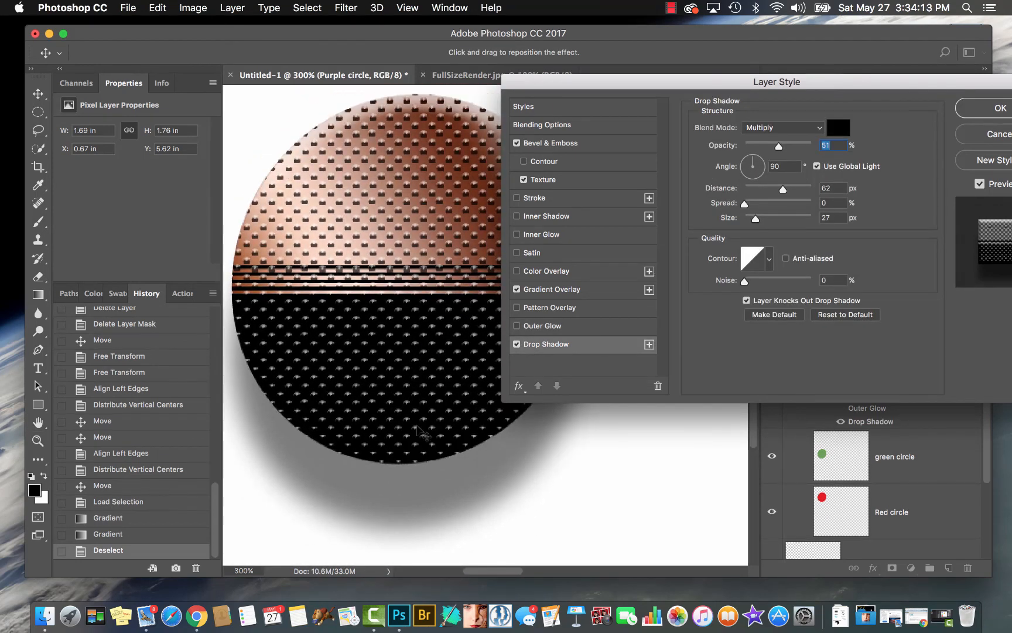
drag(756, 219, 736, 220)
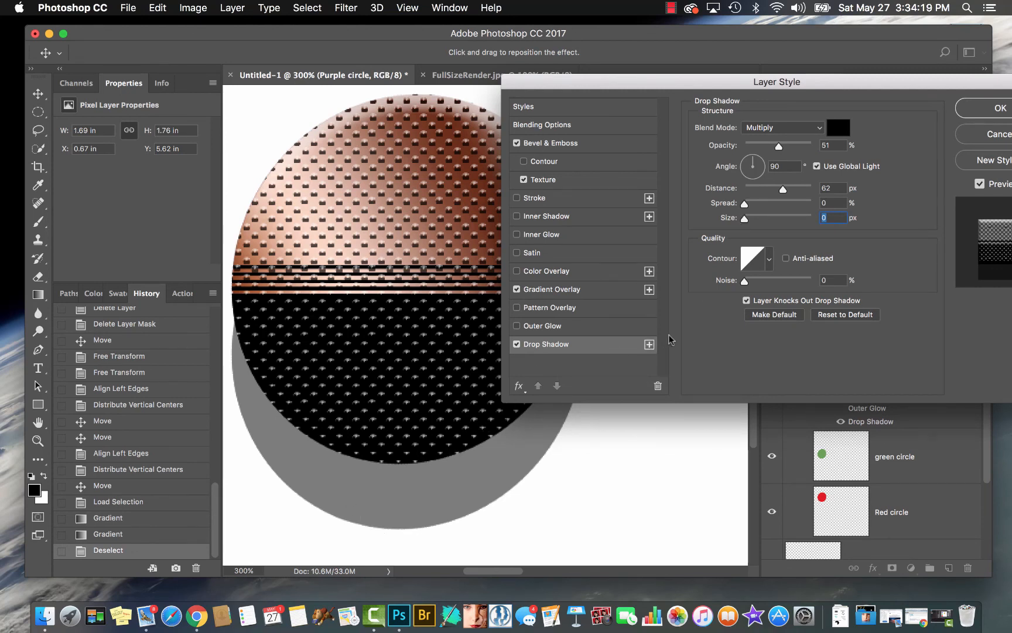
drag(783, 190, 750, 223)
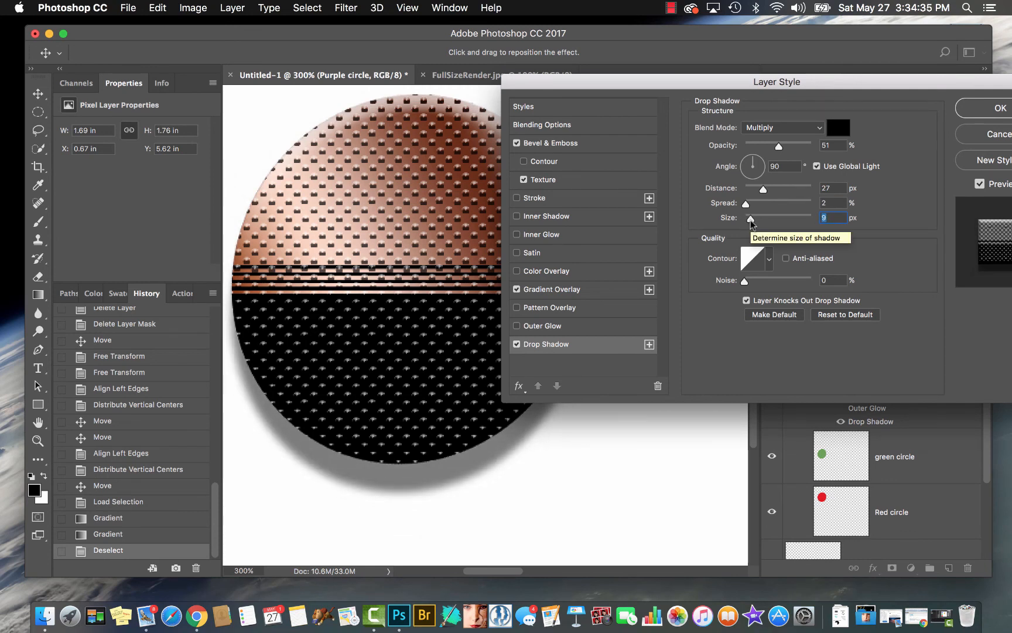
mouse_move(750, 224)
mouse_down()
mouse_move(774, 225)
mouse_move(753, 228)
mouse_up()
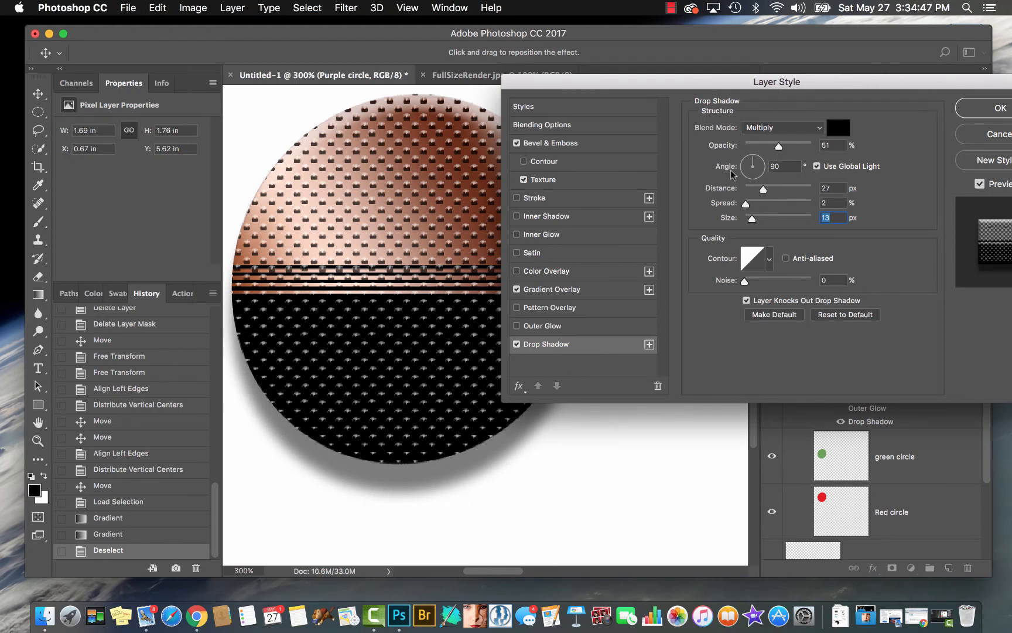
Reposition the drop shadow directly on the canvas, first to about 145° and 123 px, ending at about 100° and 60 px
drag(408, 388, 509, 431)
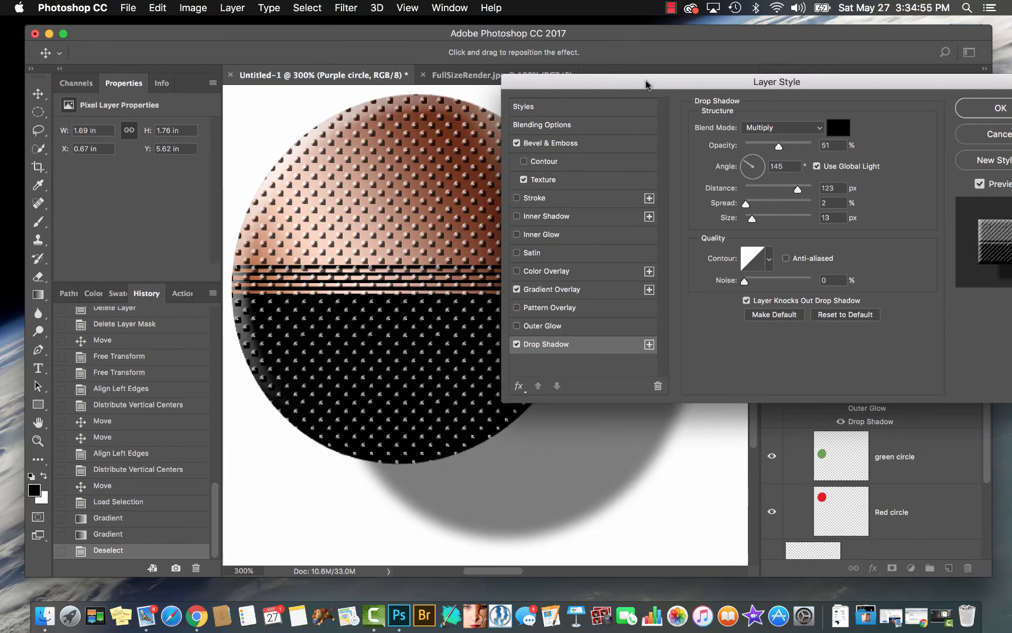
drag(648, 82, 858, 169)
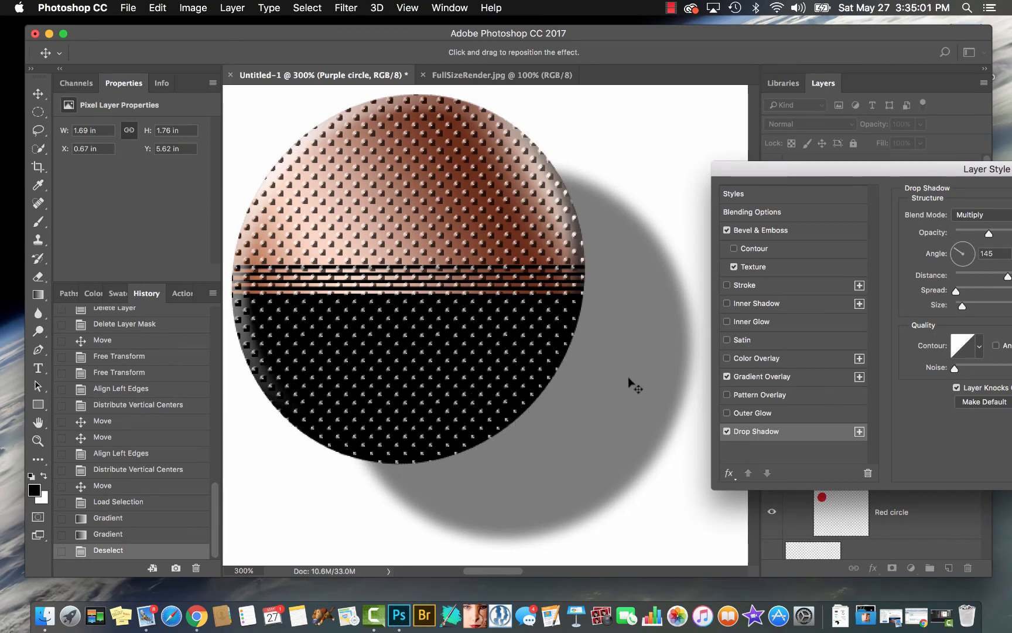
drag(637, 388, 547, 376)
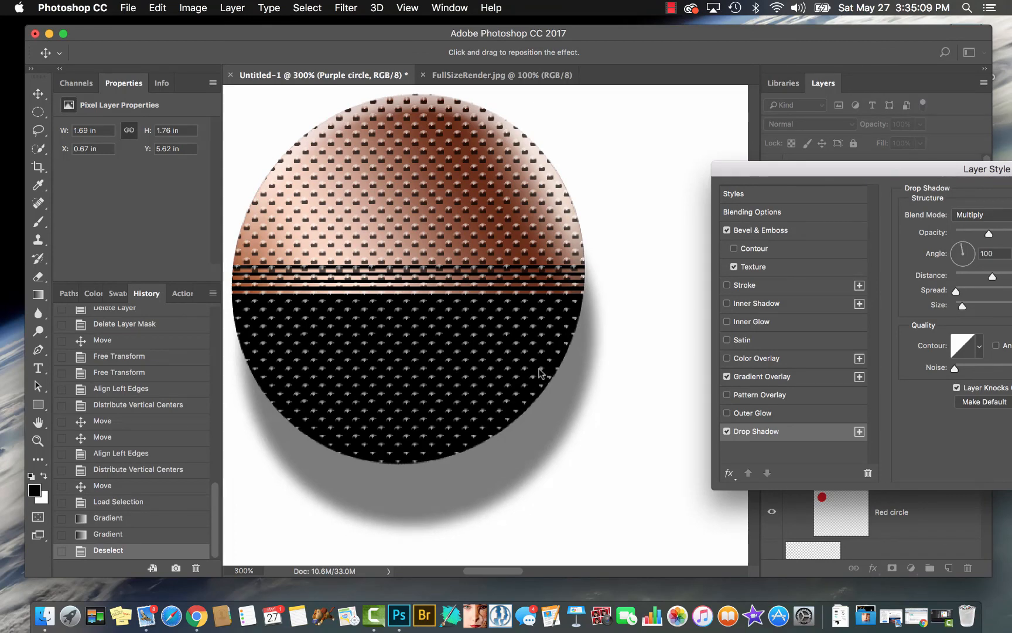
drag(801, 170, 481, 116)
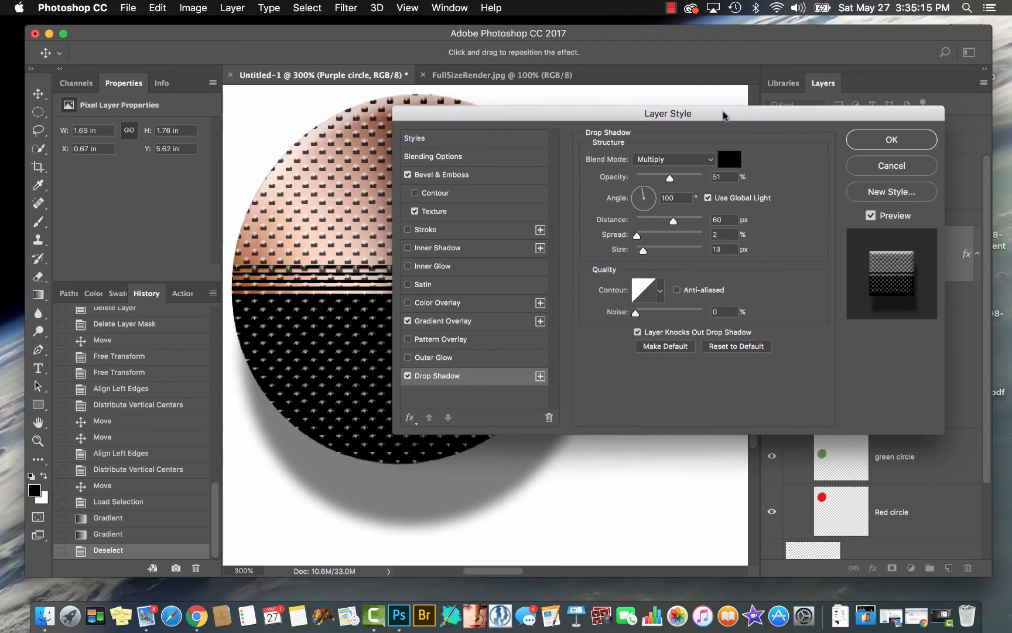
drag(724, 115, 824, 121)
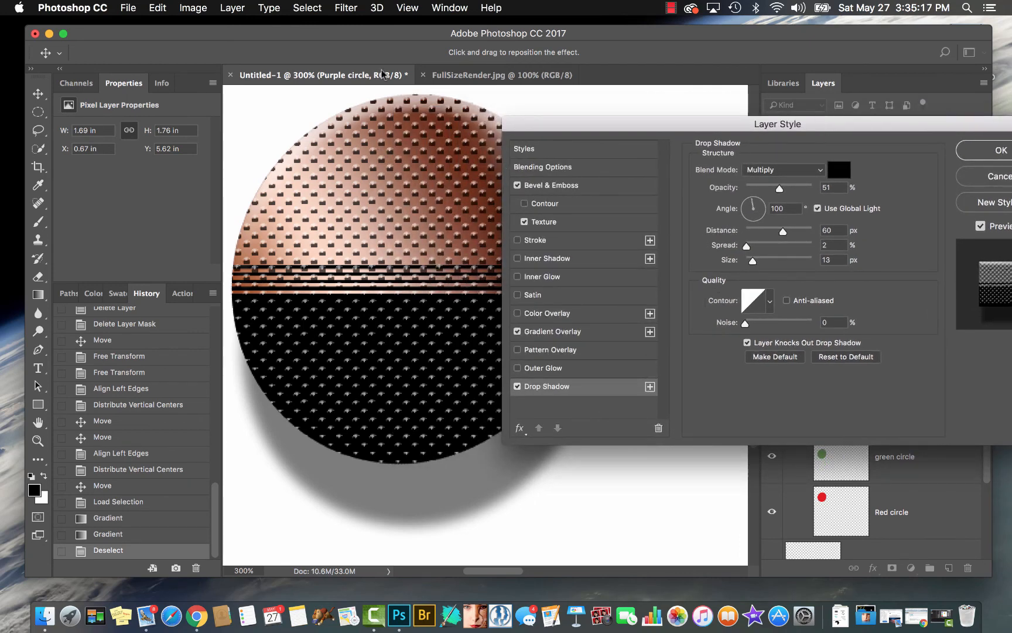
Turn off Use Global Light for the drop shadow and move the shadow on the canvas to about 90° and 45 px
click(818, 209)
click(818, 209)
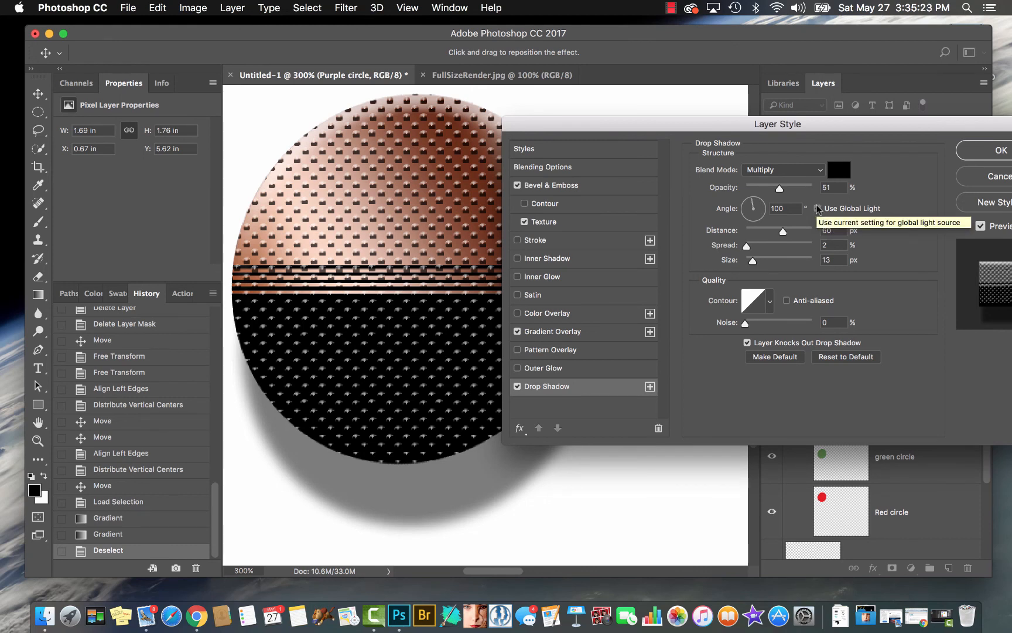
mouse_move(454, 488)
mouse_down()
mouse_move(591, 355)
mouse_move(384, 422)
mouse_move(563, 450)
mouse_move(411, 461)
mouse_move(447, 420)
mouse_move(445, 501)
mouse_move(517, 417)
mouse_move(418, 486)
mouse_move(509, 457)
mouse_move(454, 475)
mouse_up()
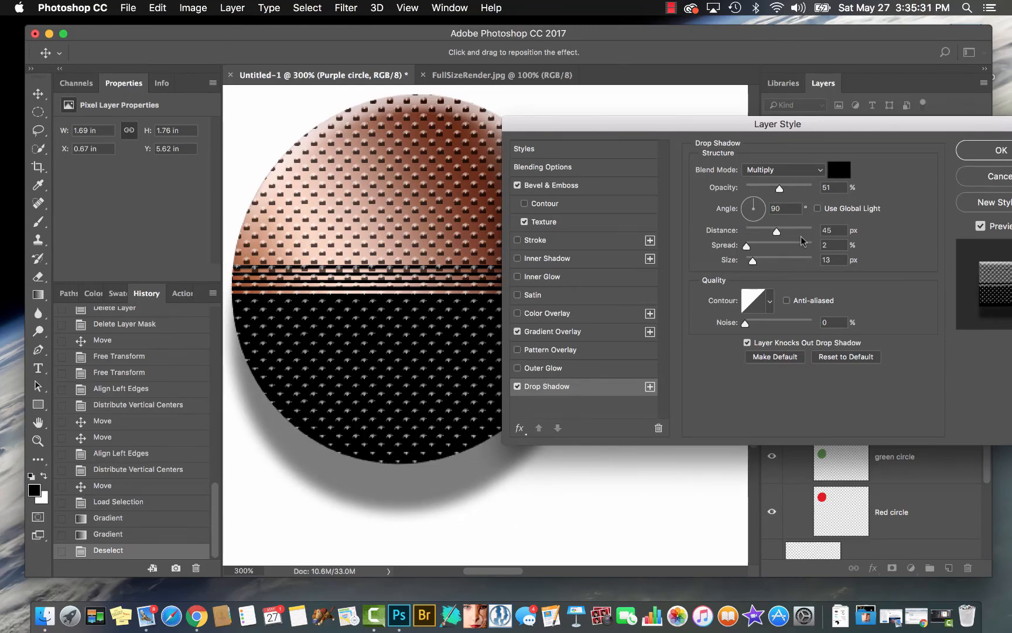
Turn Use Global Light back on and reposition the drop shadow on the canvas to about 81° and 35 px
click(817, 208)
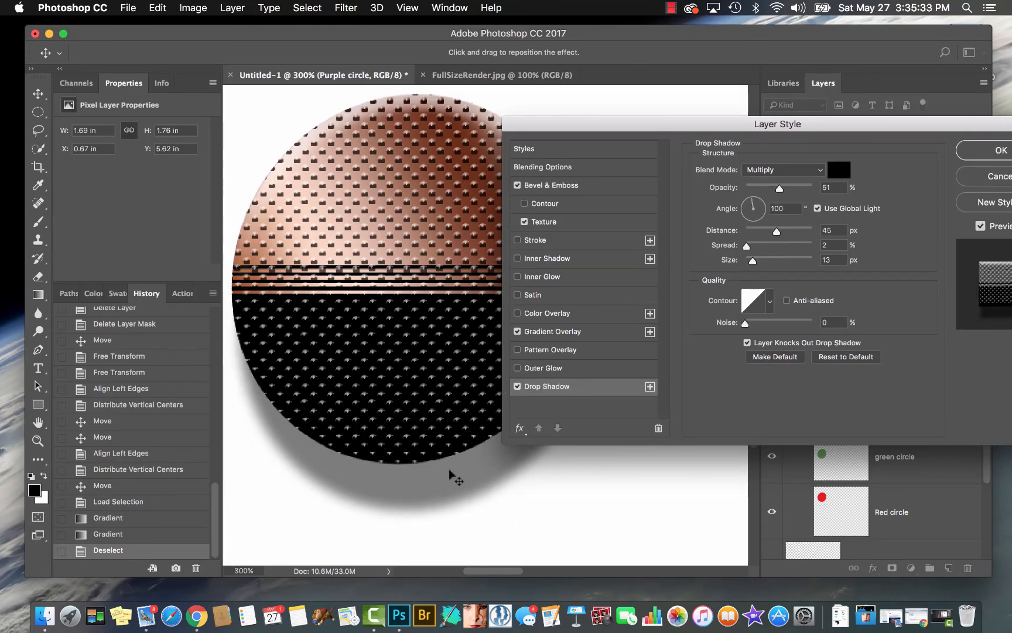
drag(451, 468, 449, 516)
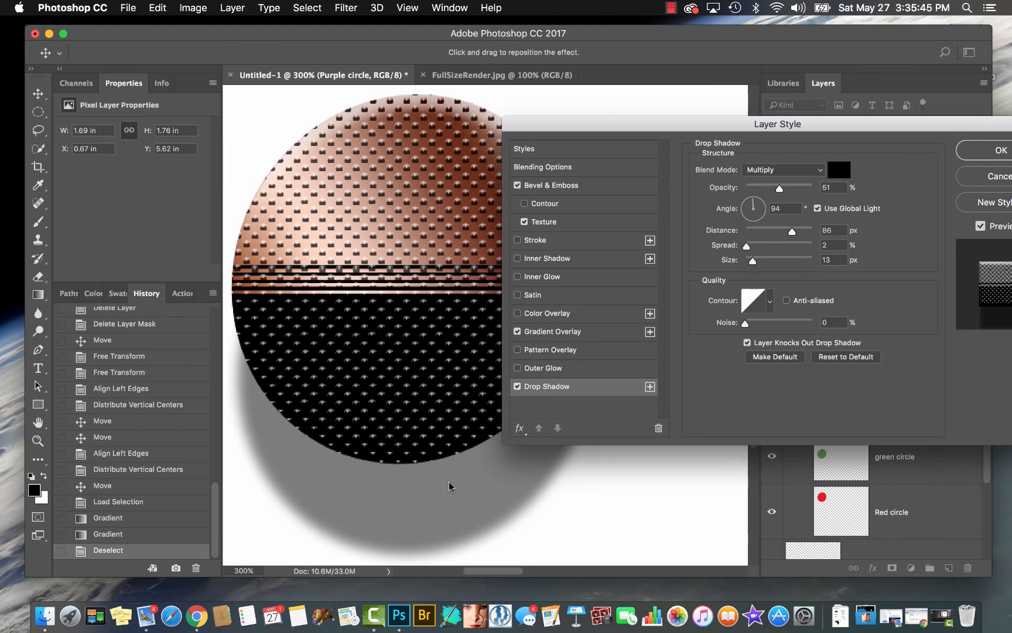
drag(450, 486, 441, 434)
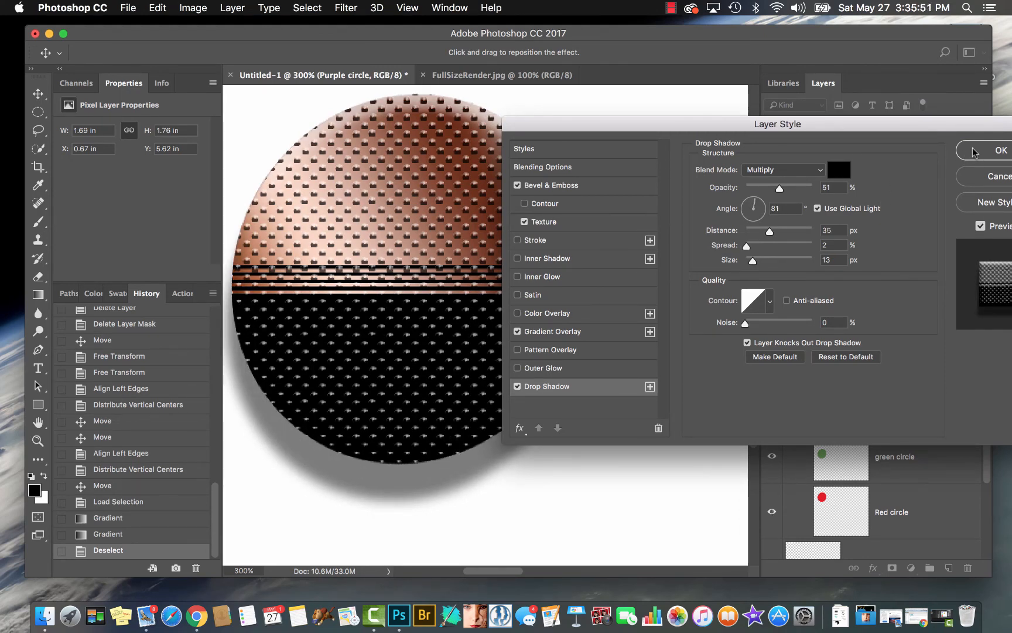
Save the circle's current effects as a new style named "BUtton with pop up dots" and accept the layer style settings
drag(964, 128, 819, 89)
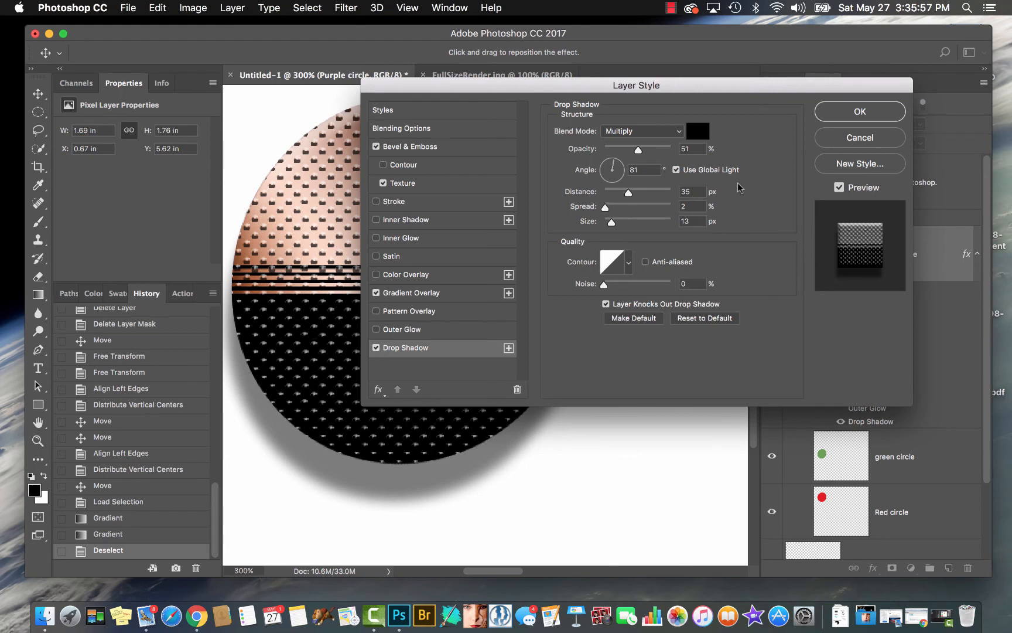
click(857, 165)
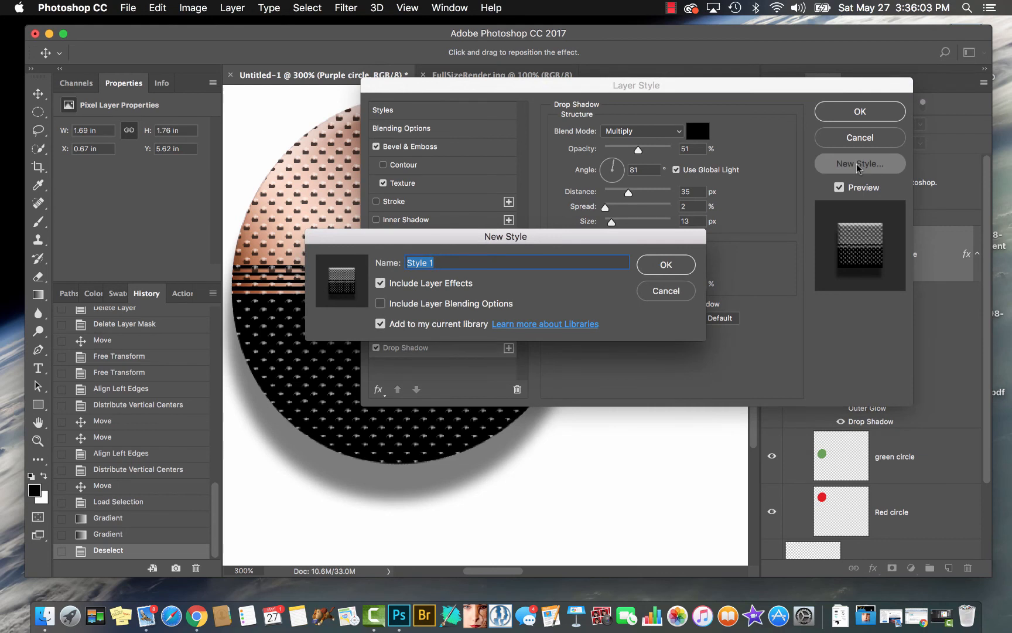
text(BUtton with p)
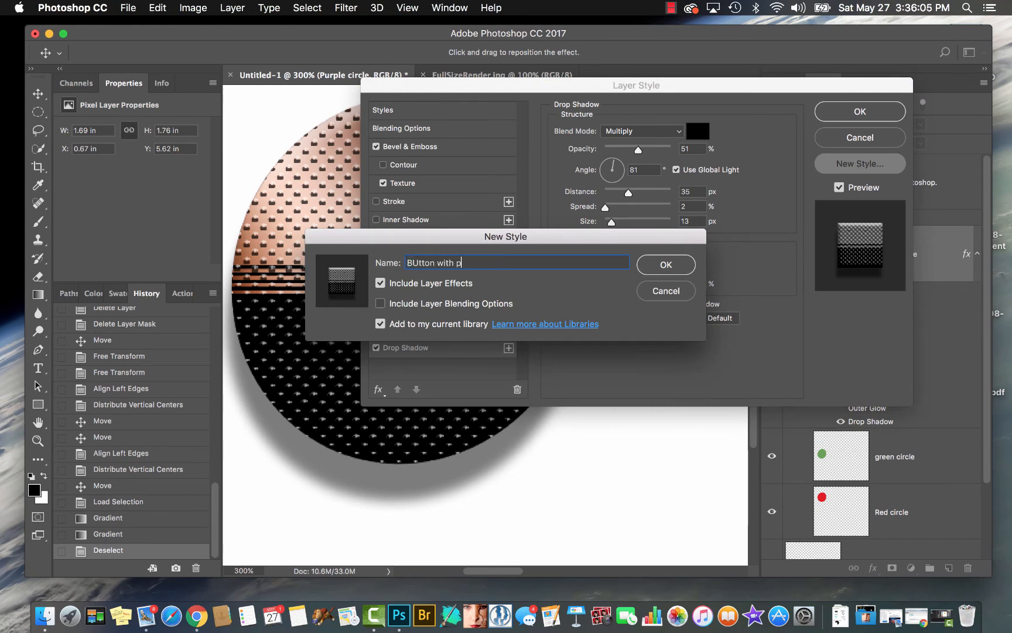
text(op up dots)
key(Return)
click(854, 112)
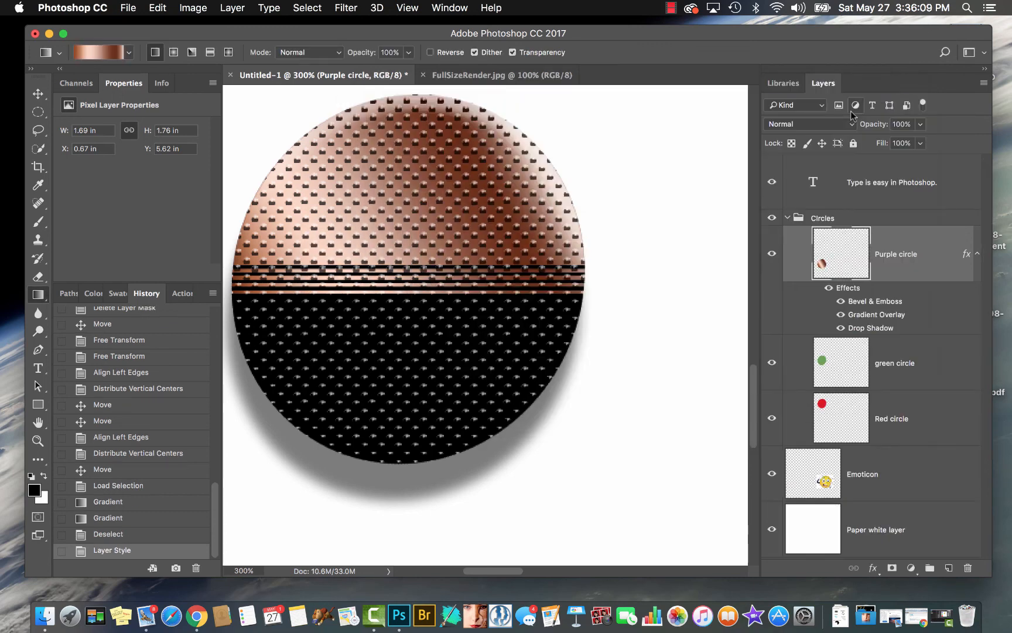
Open the saved styles, apply the new dotted button style to the green circle layer, and fit the whole document in view
click(468, 8)
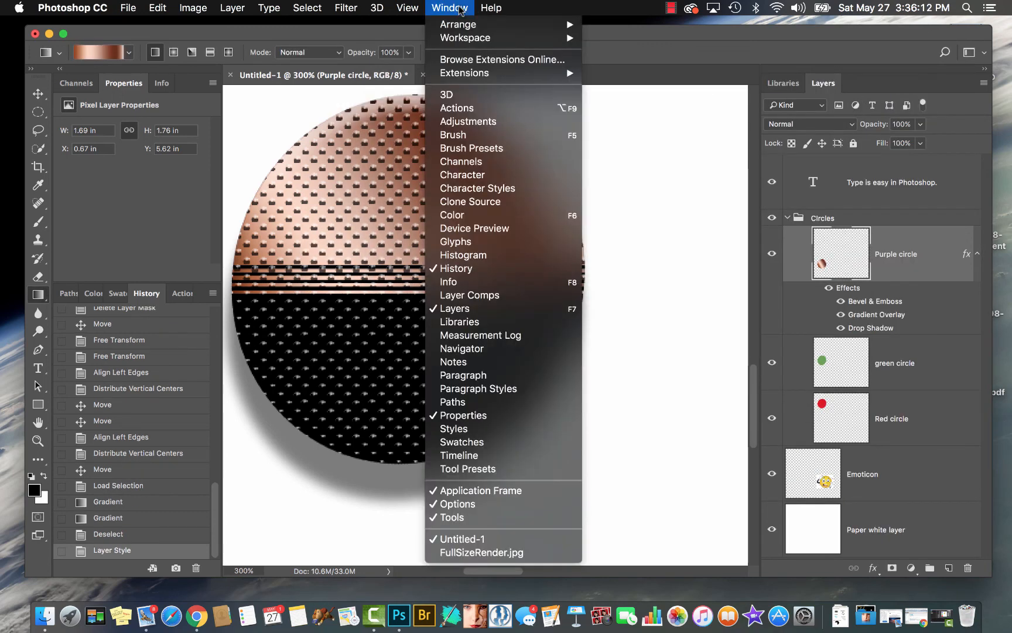
click(468, 430)
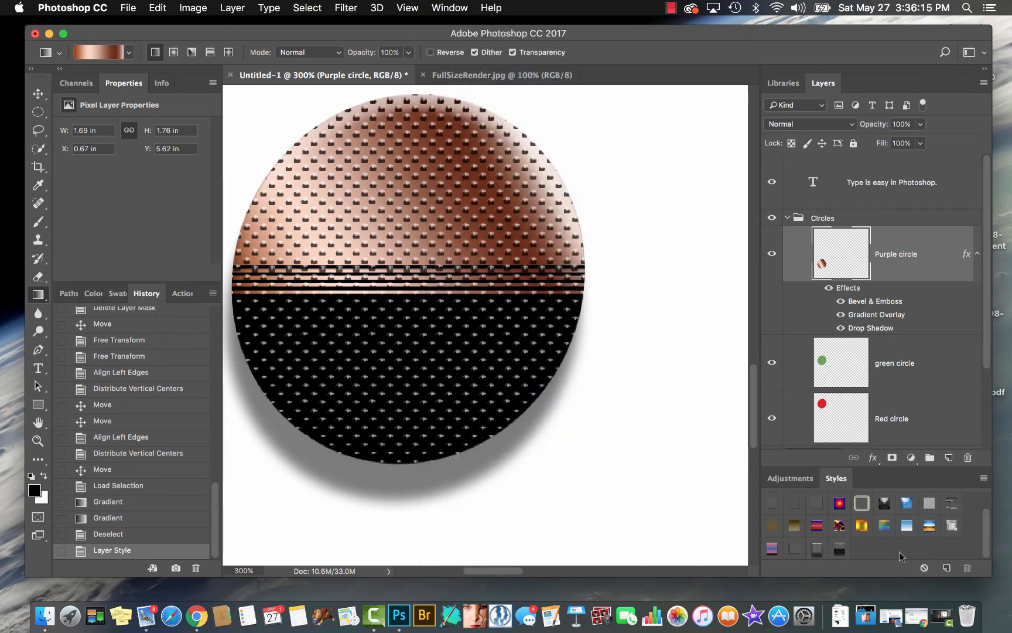
click(902, 365)
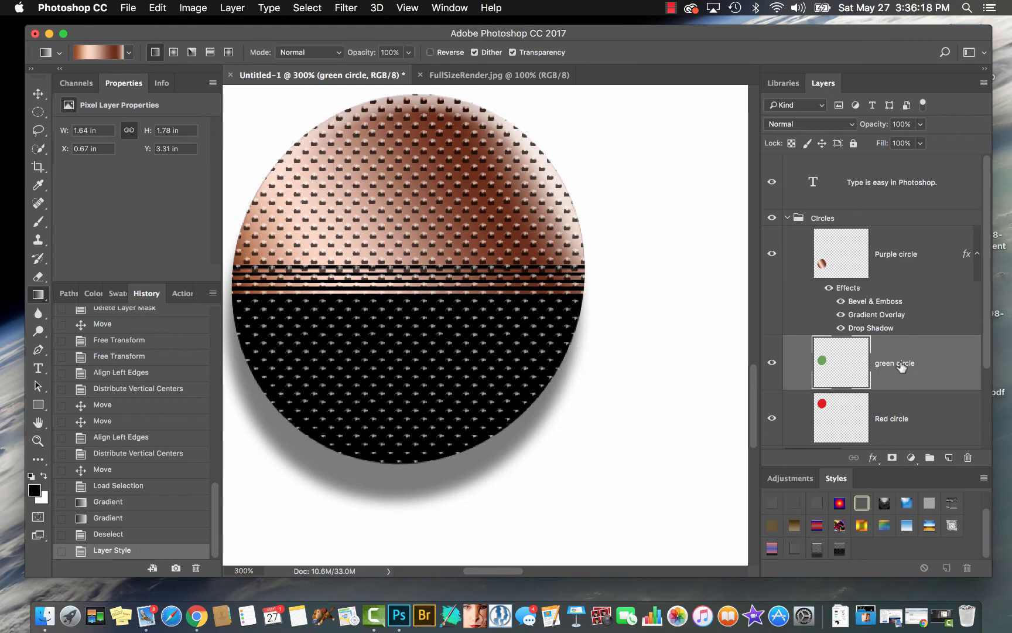
click(839, 549)
key(super+0)
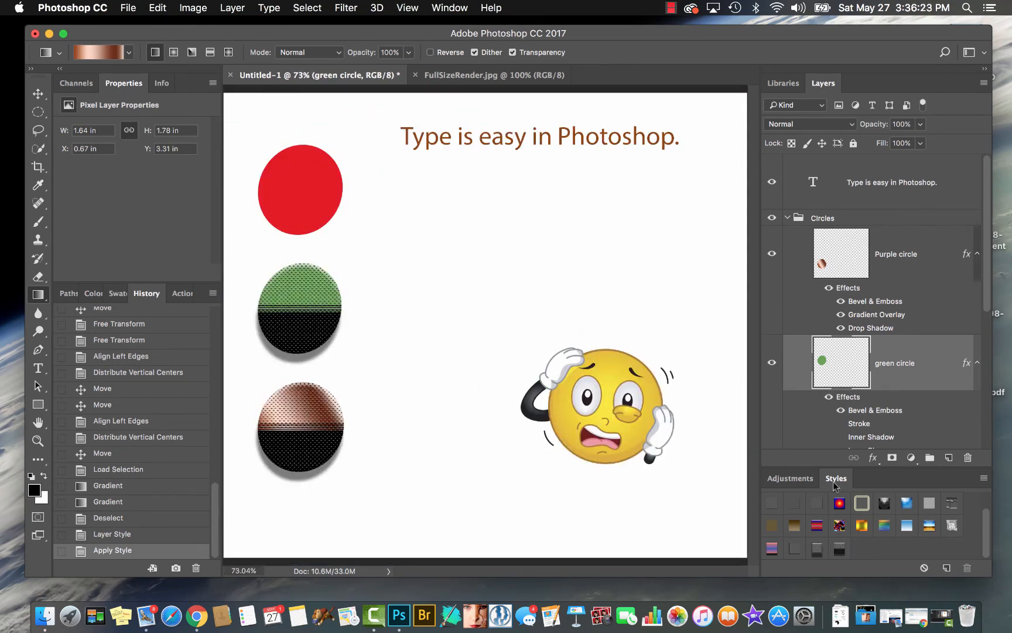
Apply the saved dotted button style to the Red circle layer, and clear all of its effects again
scroll(905, 406, down, 5)
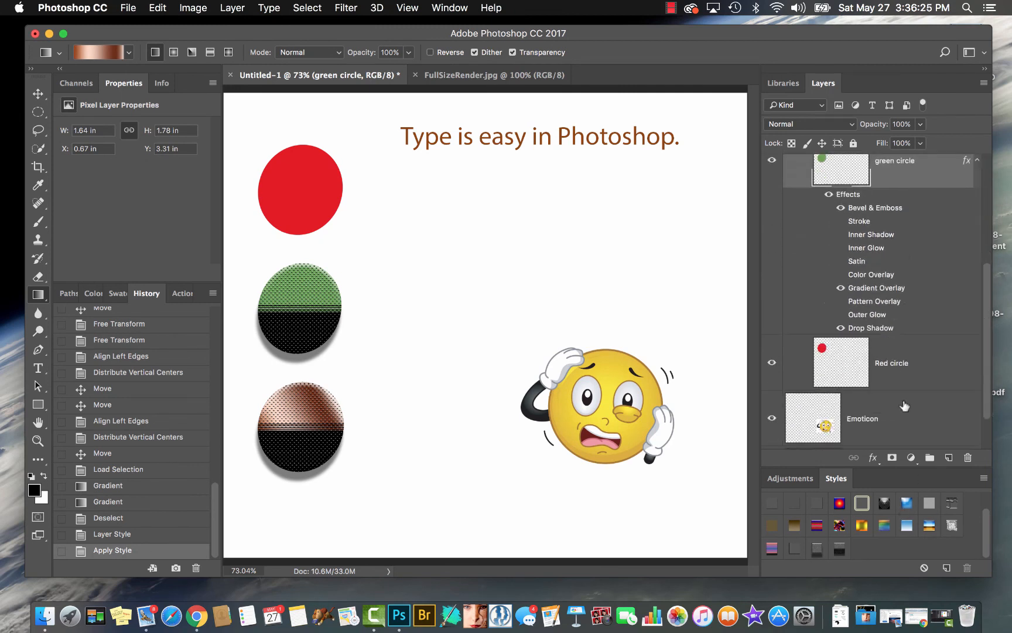
click(897, 363)
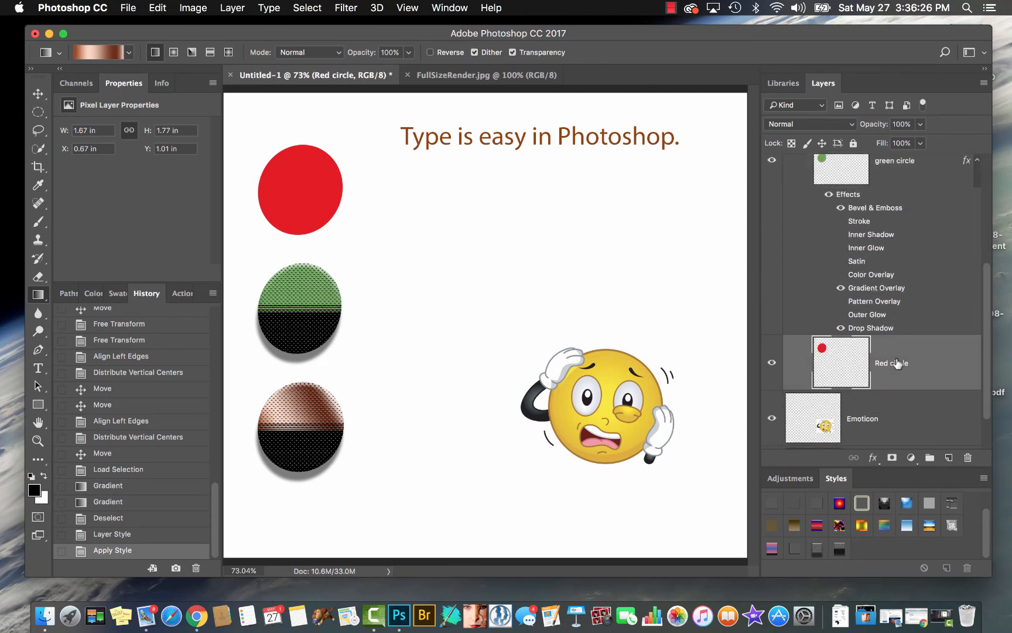
click(847, 551)
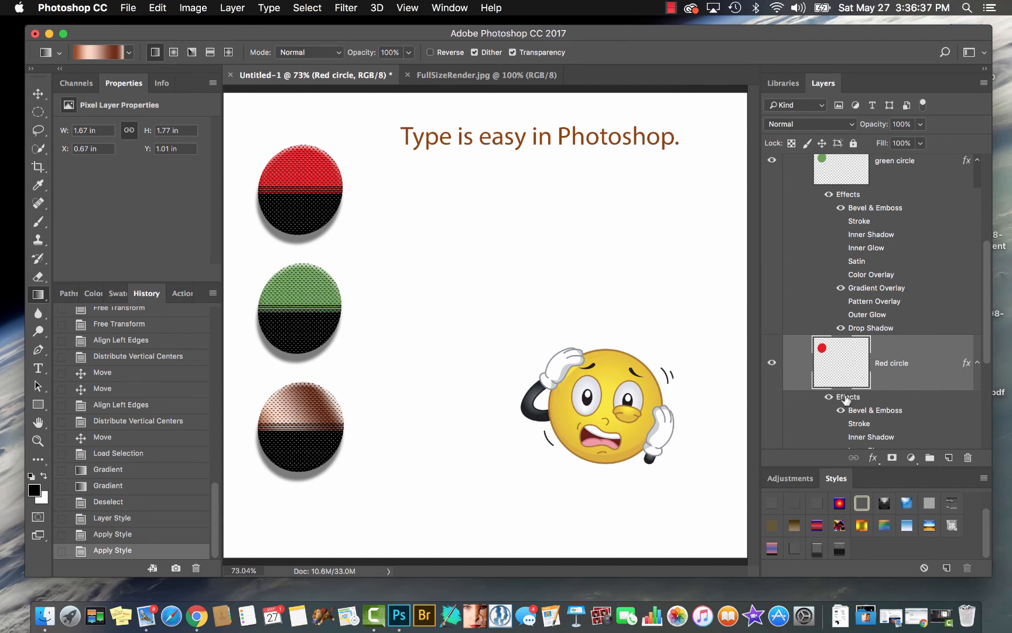
drag(846, 400, 967, 461)
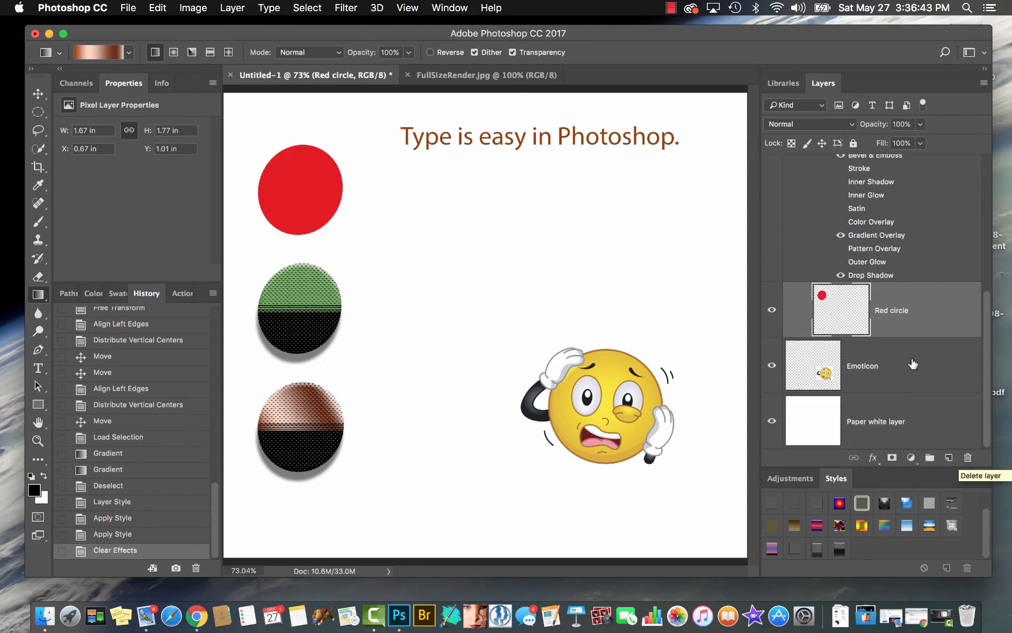
Duplicate all of the green circle's layer effects onto the Red circle layer
scroll(859, 221, up, 2)
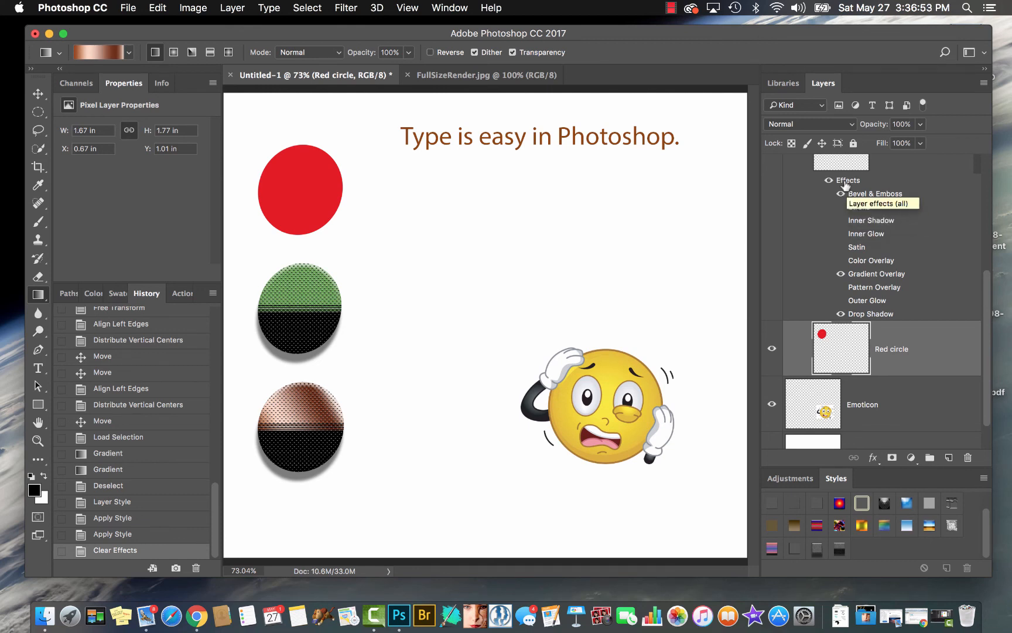
drag(845, 184, 853, 351)
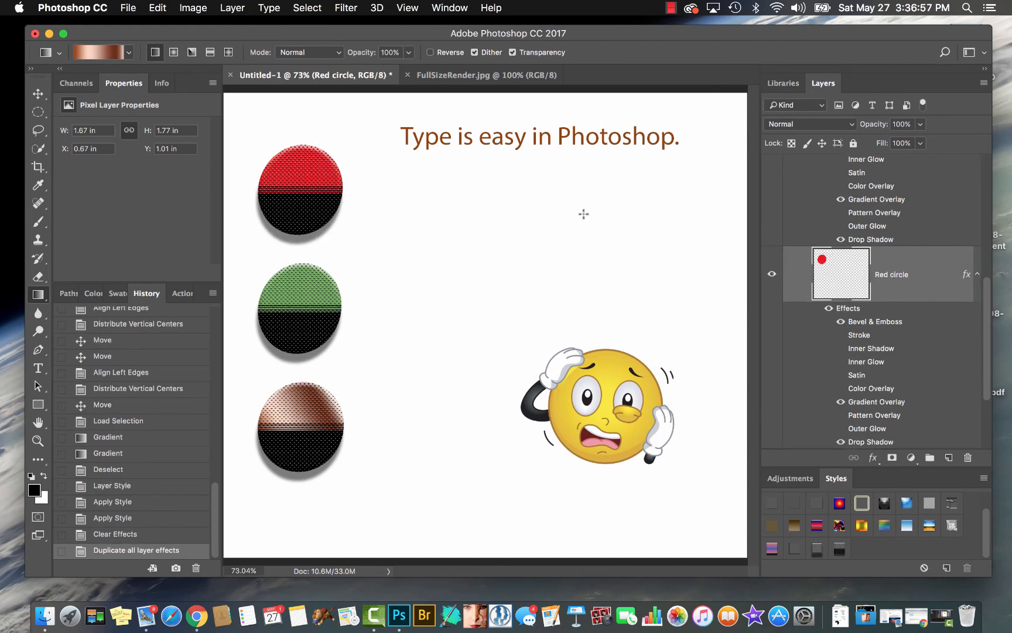
Hide and show all effects on the Purple circle layer, and do the same for its Bevel & Emboss effect alone
scroll(841, 233, up, 10)
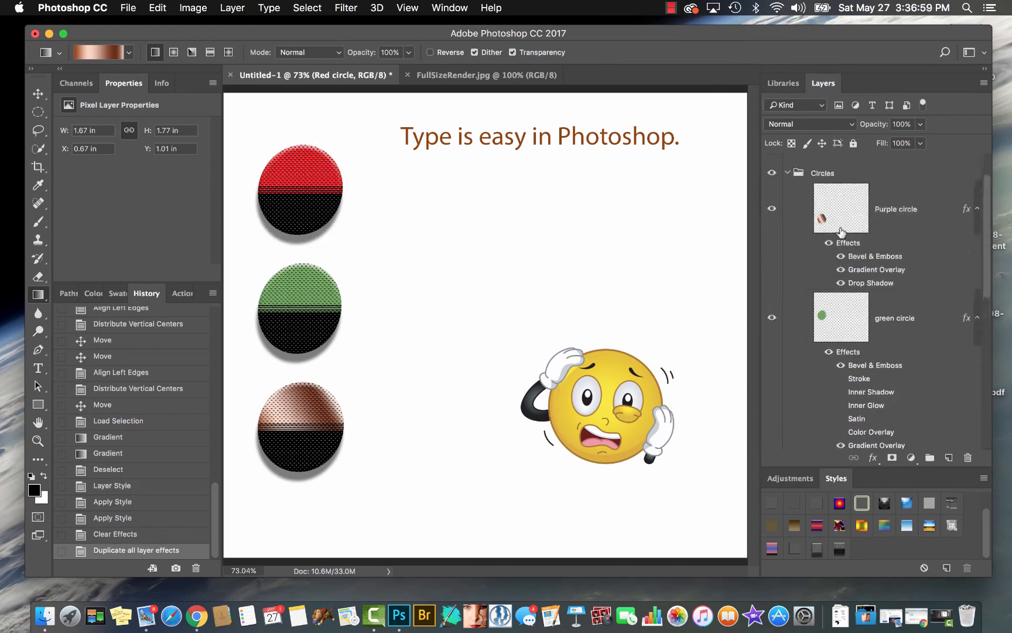
scroll(841, 233, down, 5)
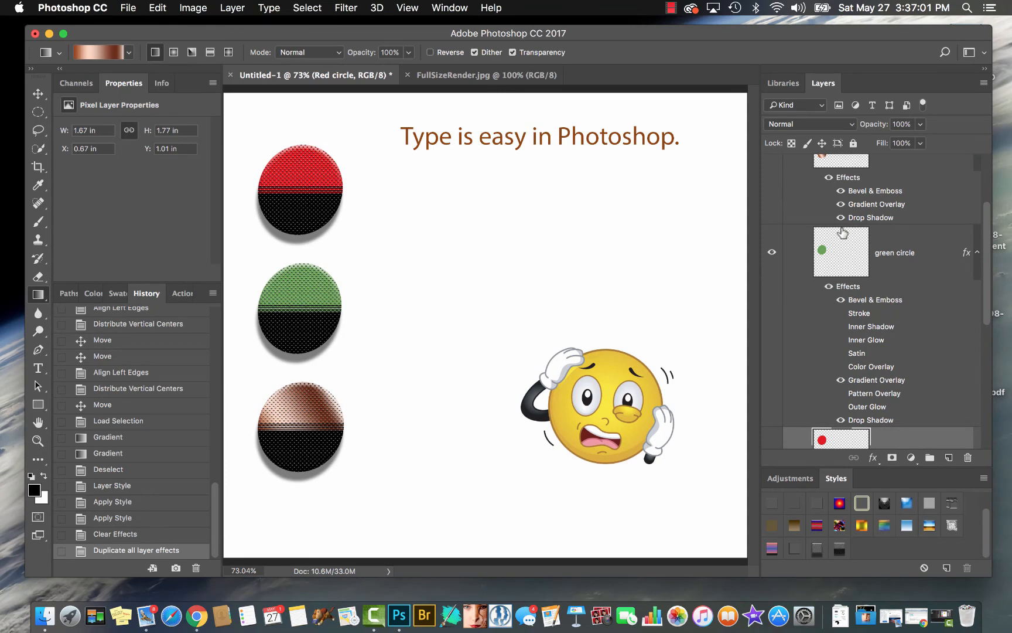
scroll(842, 233, up, 3)
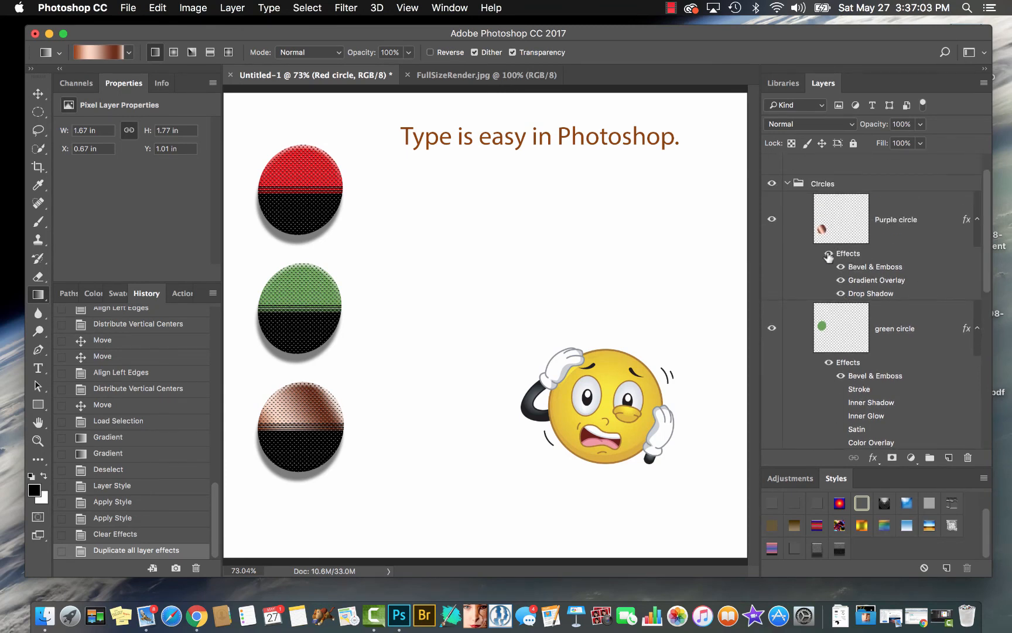
click(828, 254)
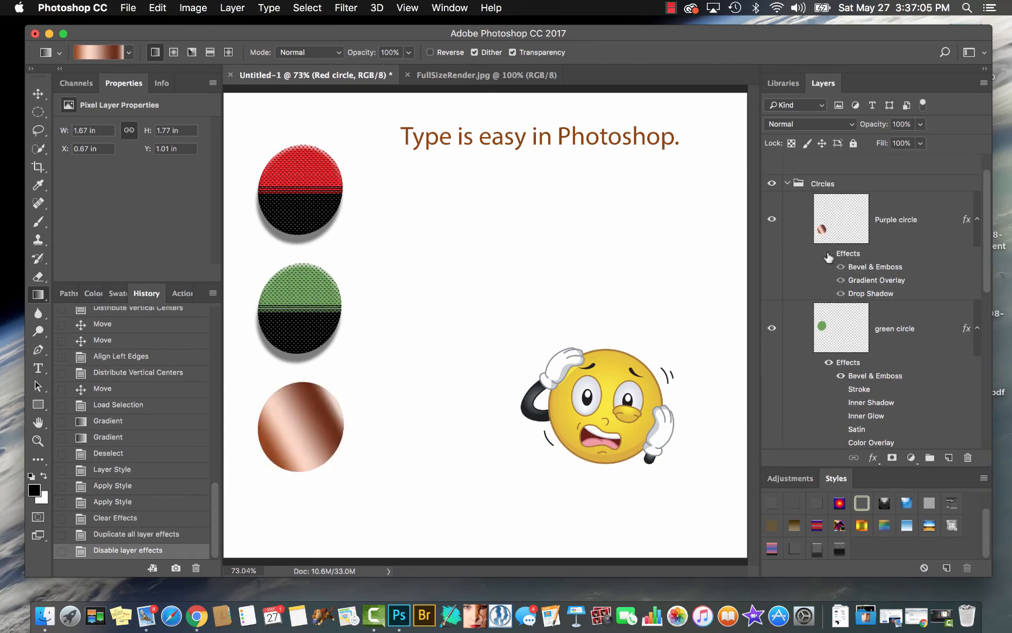
click(828, 254)
click(840, 267)
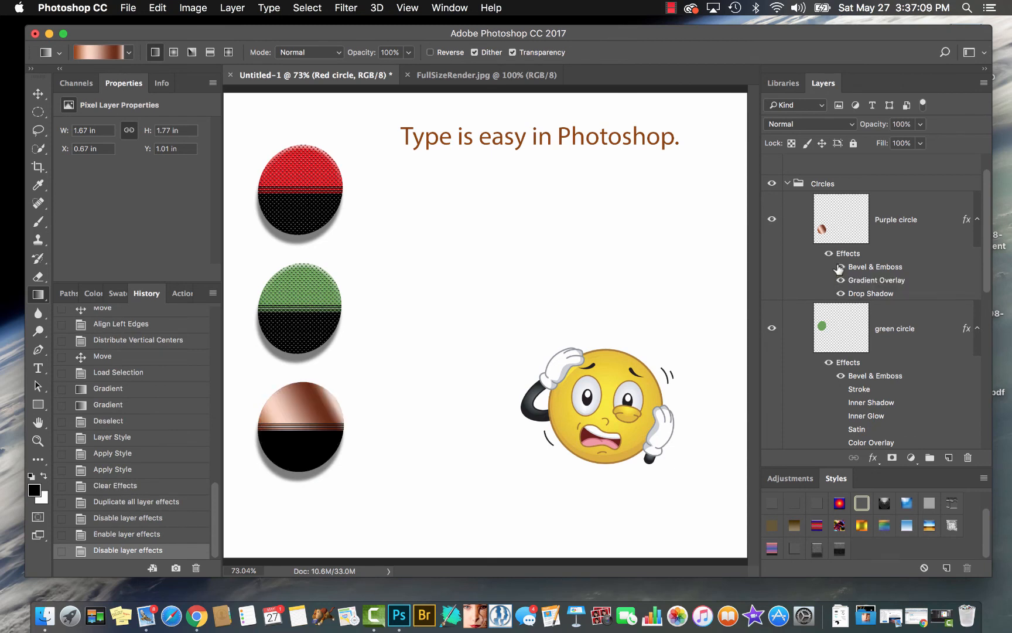
click(840, 267)
Hide the Purple circle's Gradient Overlay and Drop Shadow and show both again, toggling the Gradient Overlay repeatedly to compare
click(841, 280)
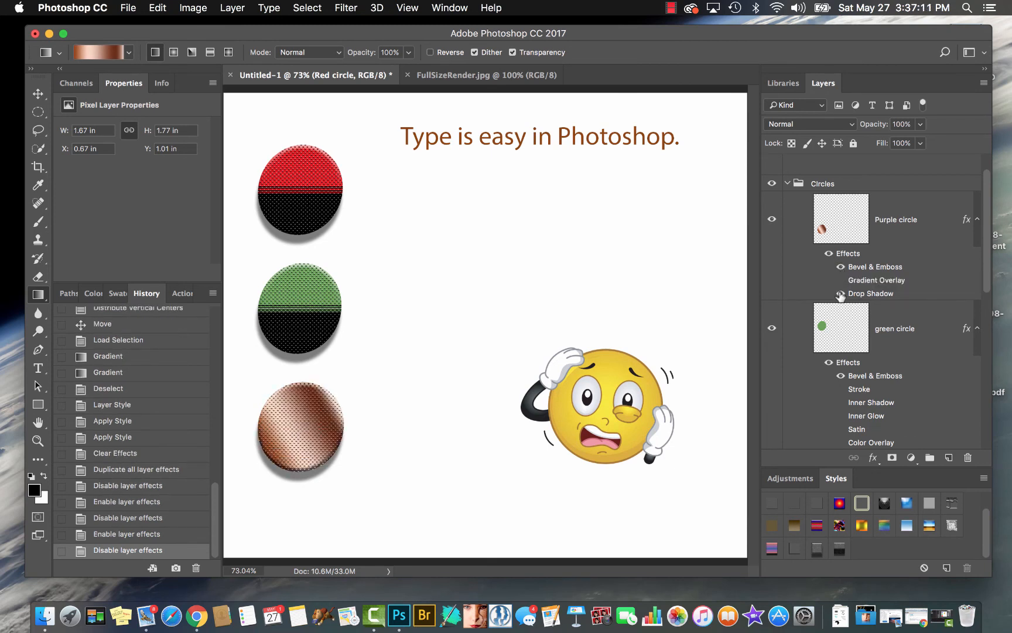
click(841, 294)
click(841, 281)
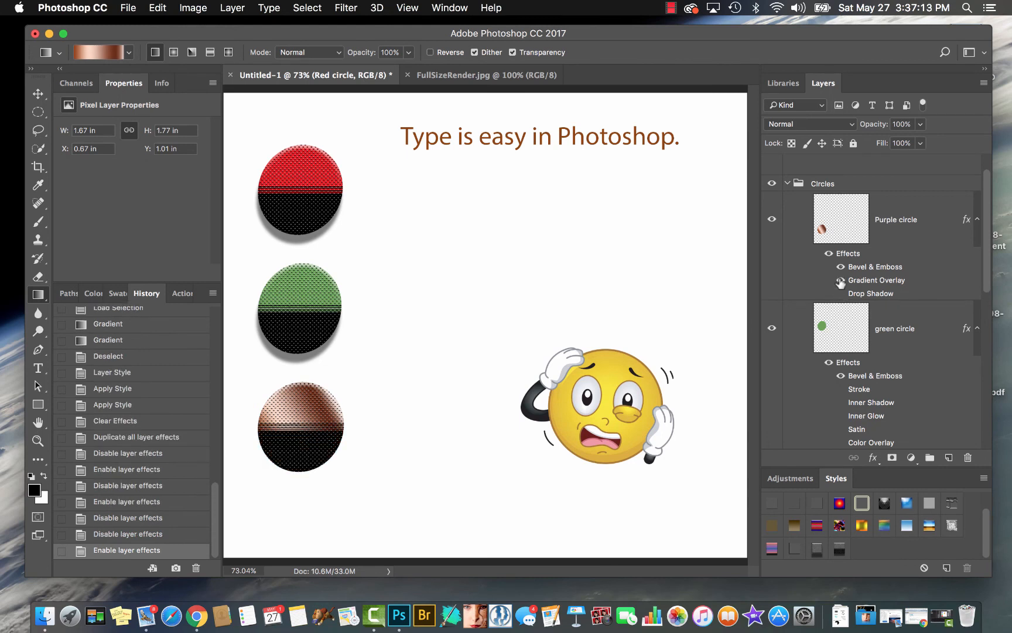
click(840, 294)
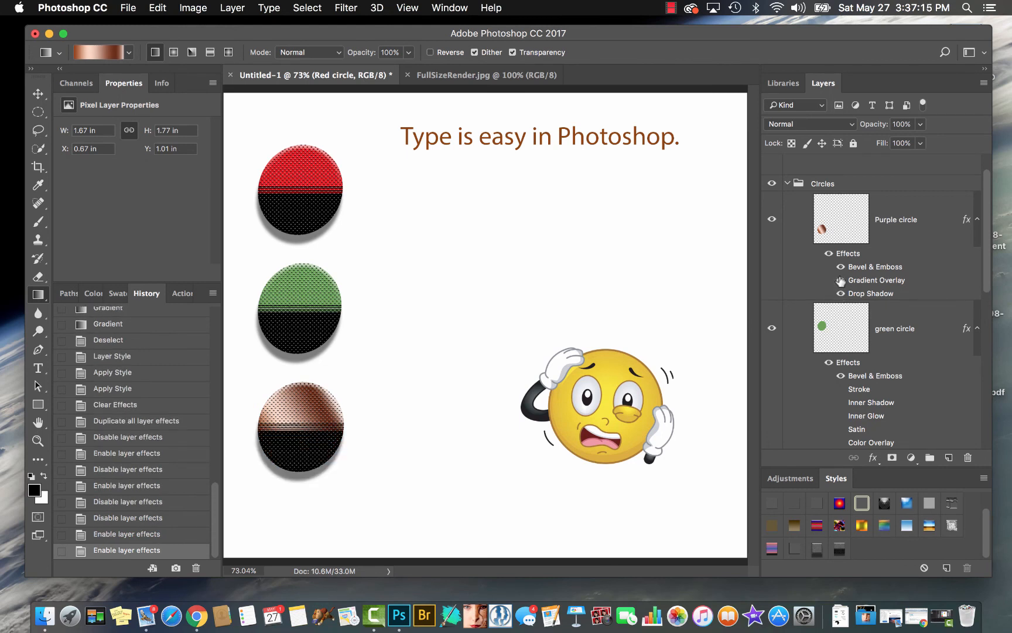
click(841, 281)
click(840, 280)
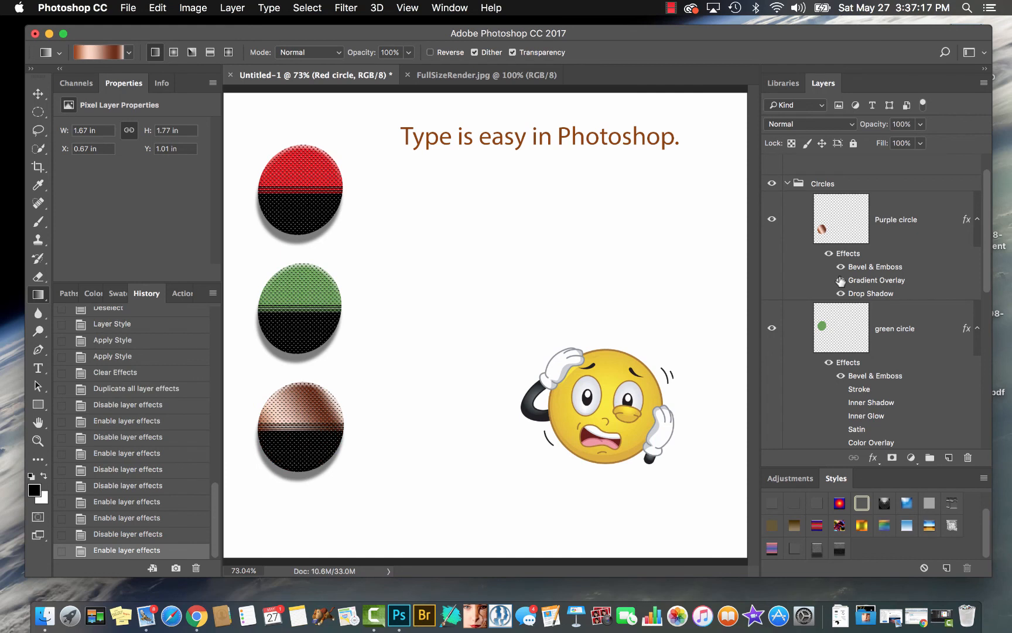
click(840, 280)
click(841, 281)
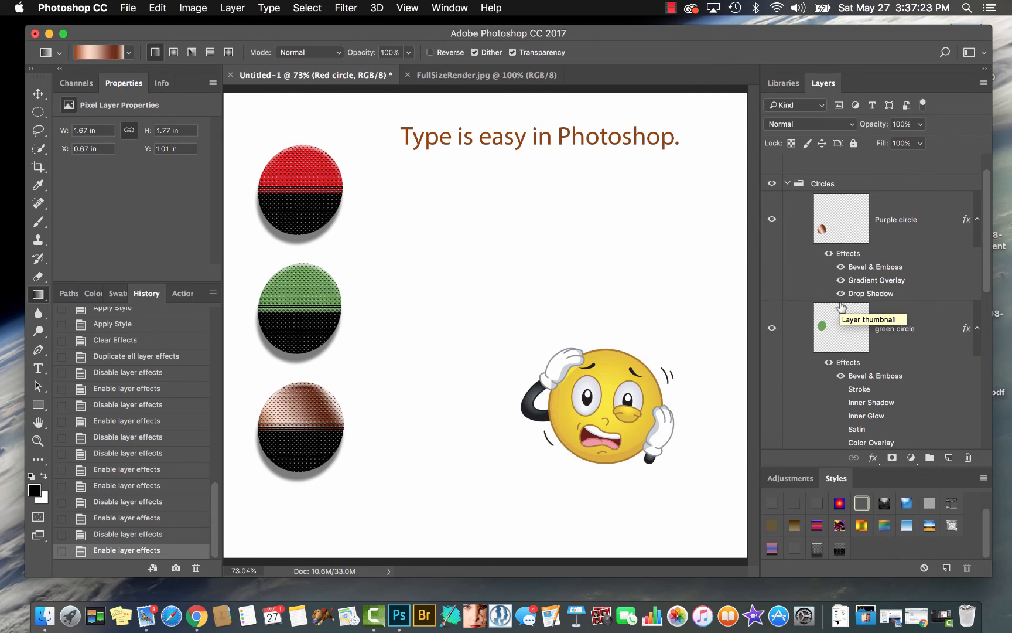
Convert the Purple circle layer's effects into separate layers with Create Layers
scroll(841, 305, down, 5)
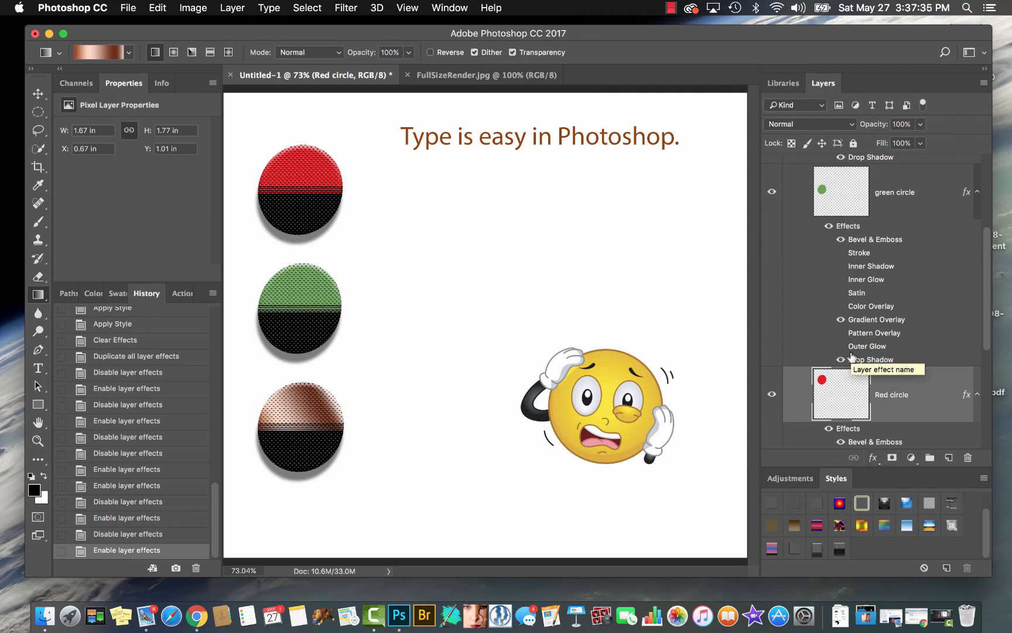
scroll(852, 358, up, 5)
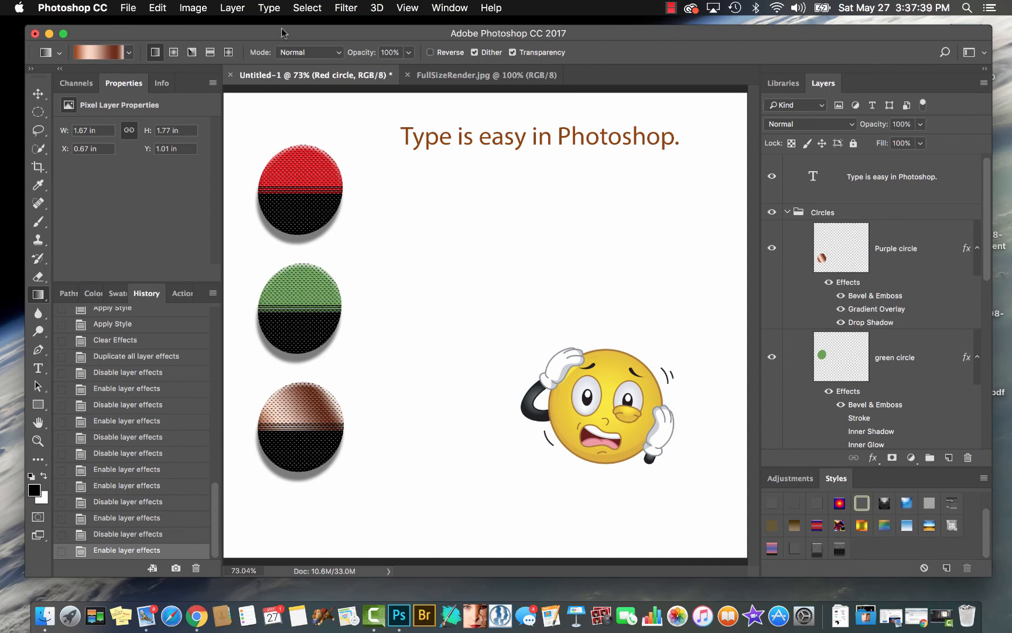
click(901, 256)
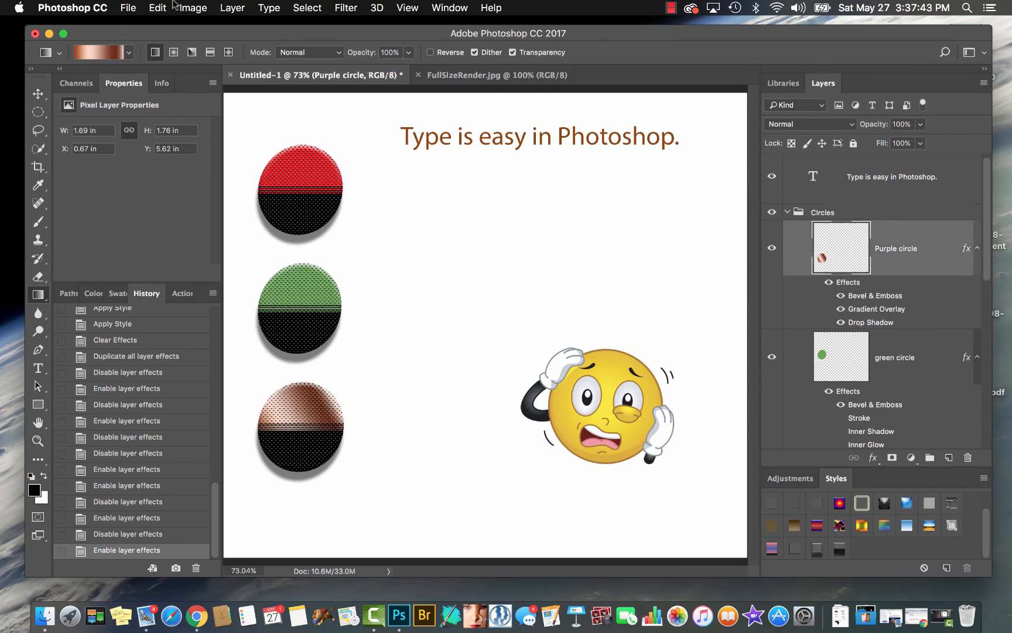
click(232, 8)
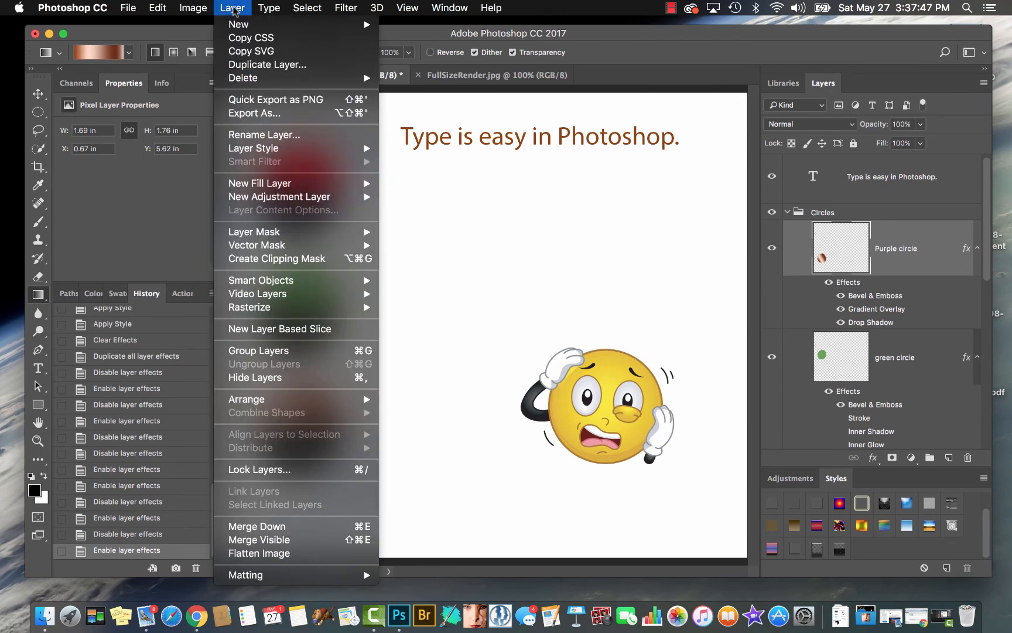
mouse_move(257, 148)
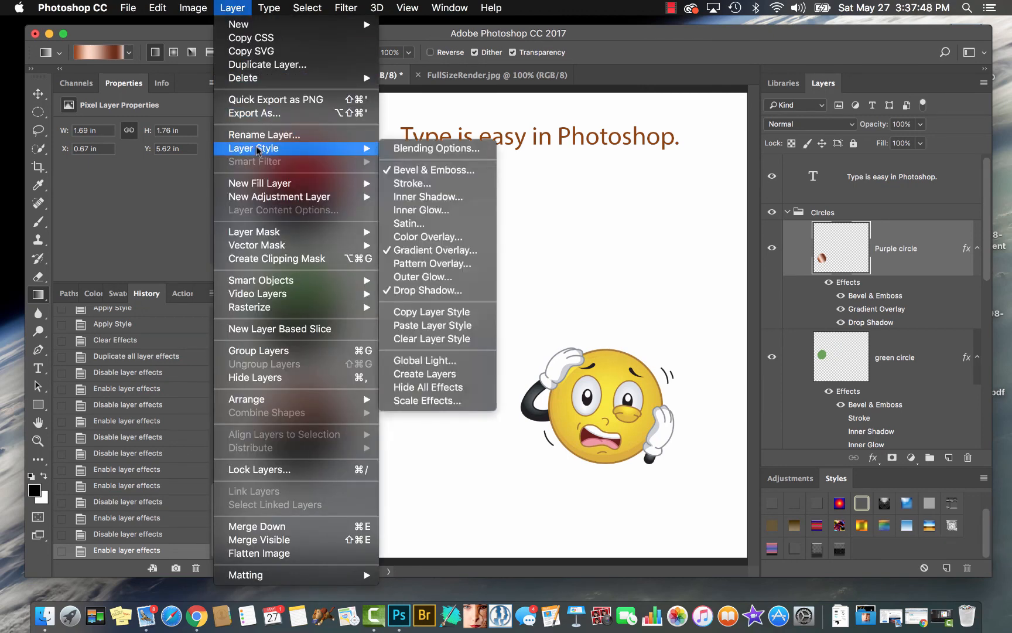
click(425, 375)
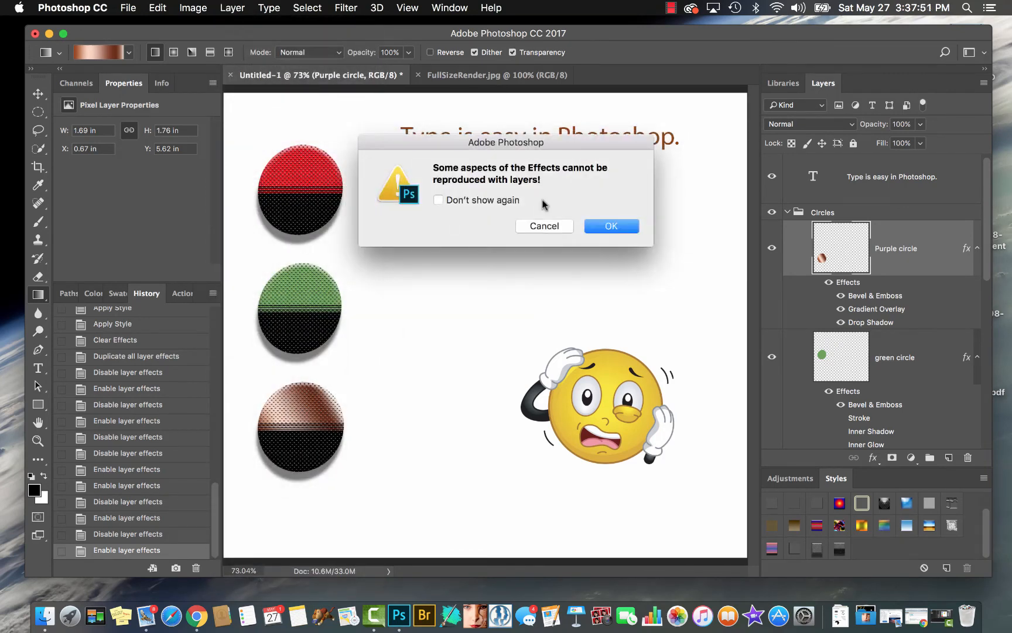
click(592, 229)
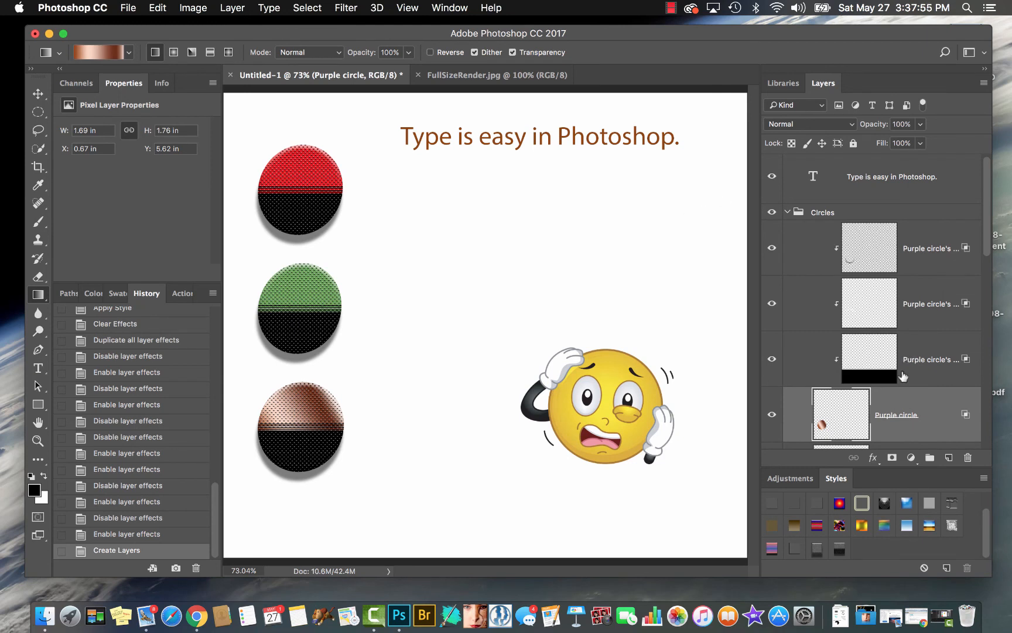
Free-transform the Purple circle's Drop Shadow layer into a cast shadow, moved up slightly, flattened to about 43% height and skewed about -65° horizontally
scroll(904, 381, down, 1)
scroll(903, 382, down, 5)
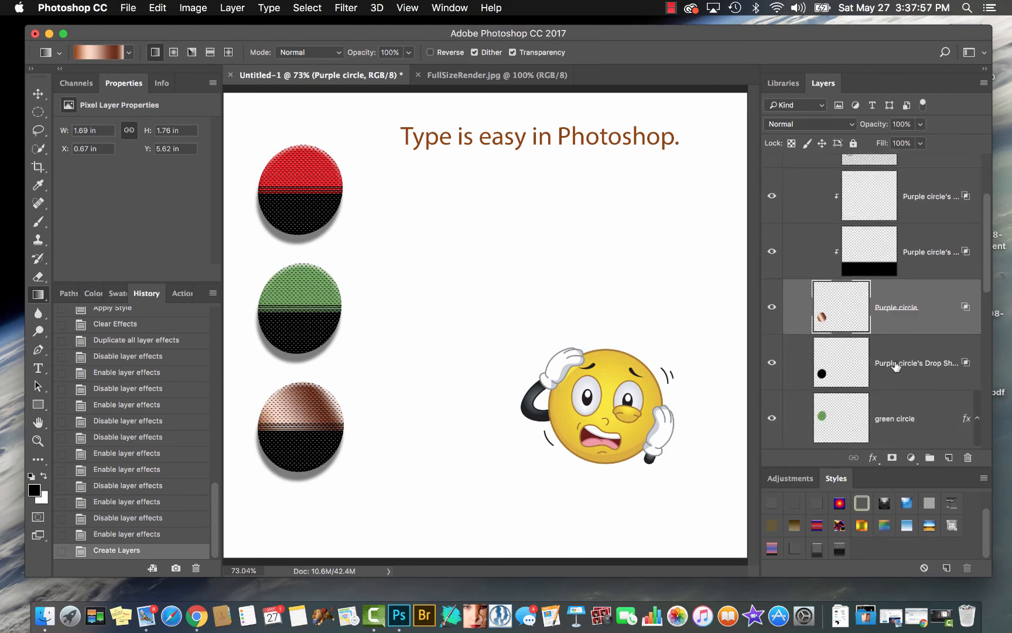
click(898, 366)
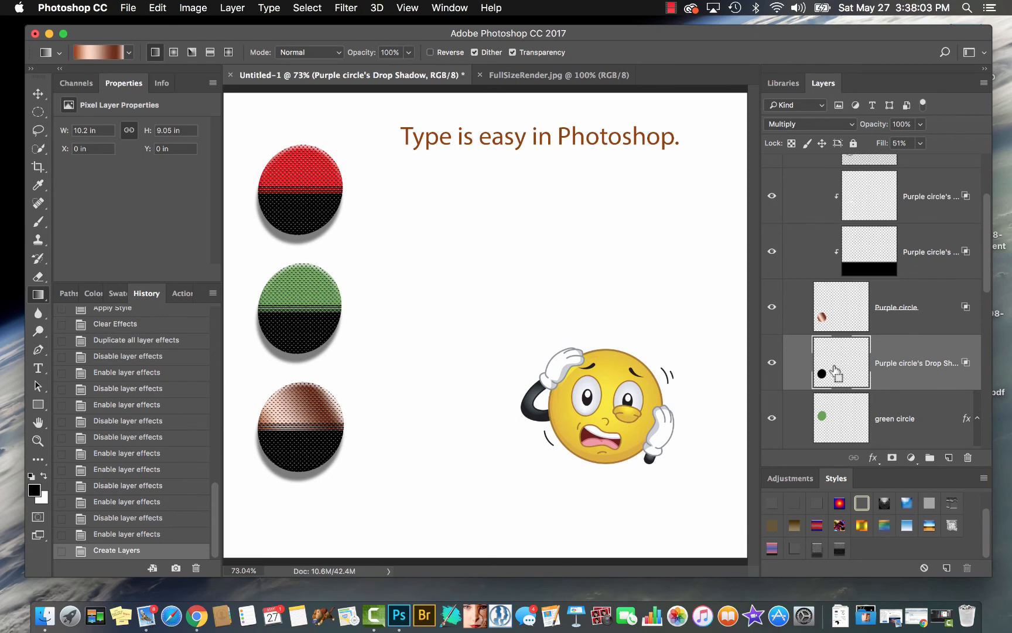
key(super+t)
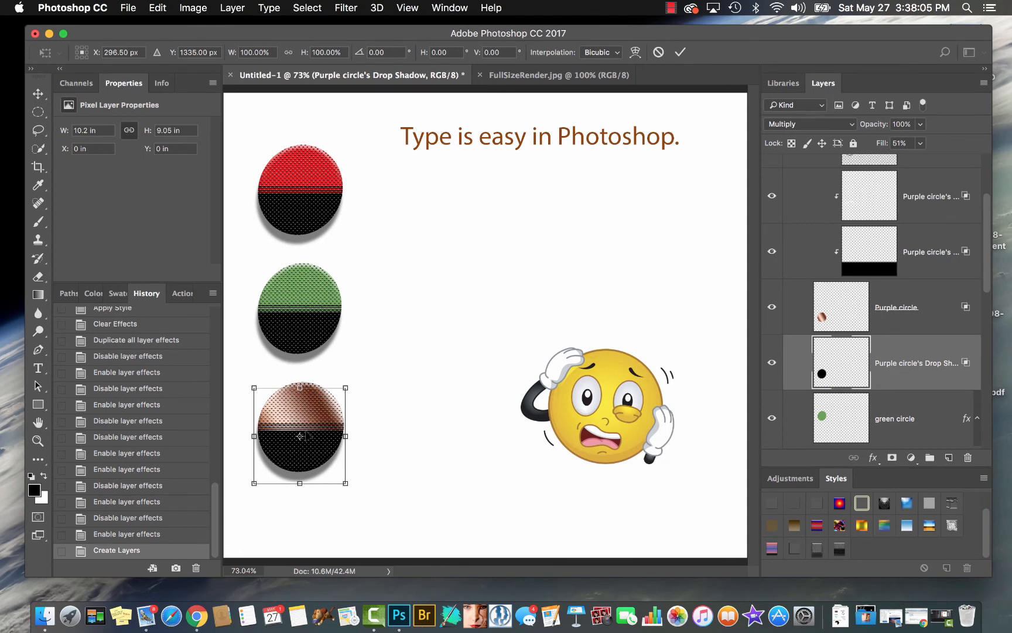
drag(299, 436, 301, 427)
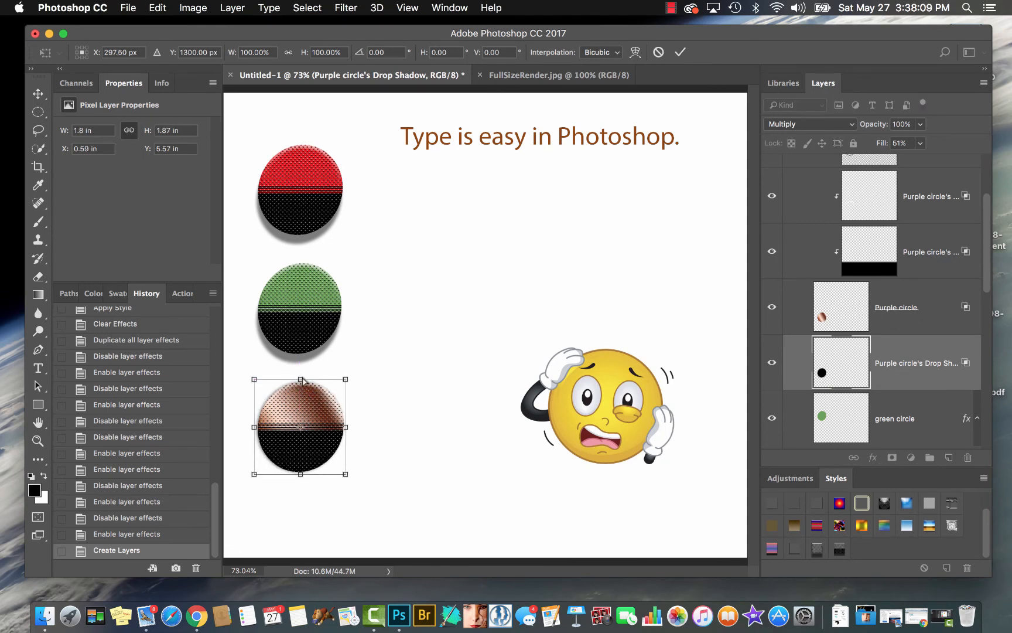
drag(301, 379, 388, 435)
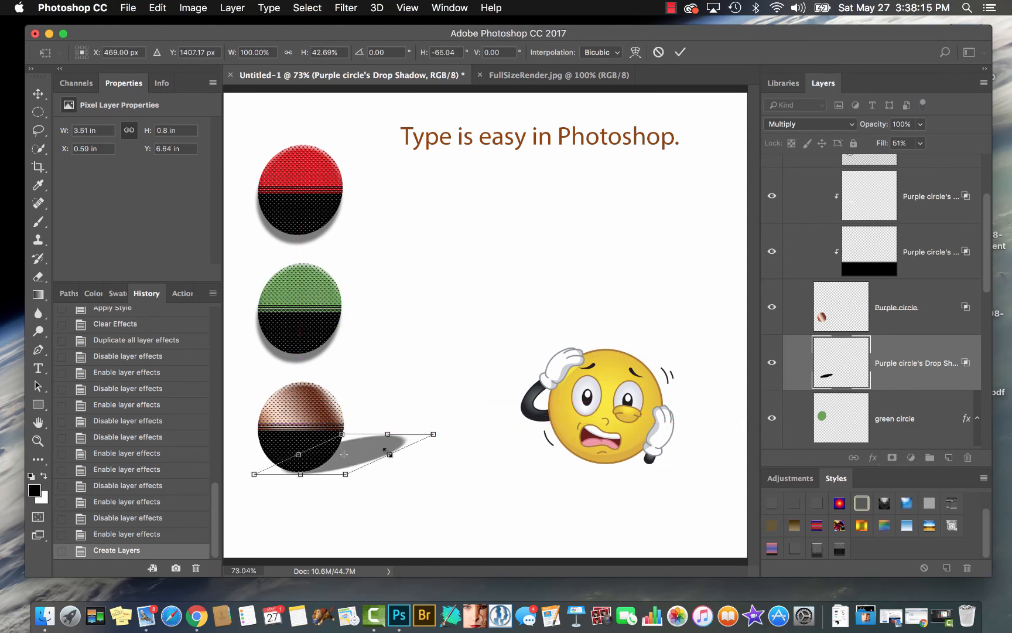
key(Return)
Add a layer mask to the Purple circle's Drop Shadow layer and fade the shadow's far end with a black-to-white linear gradient toward the circle
key(g)
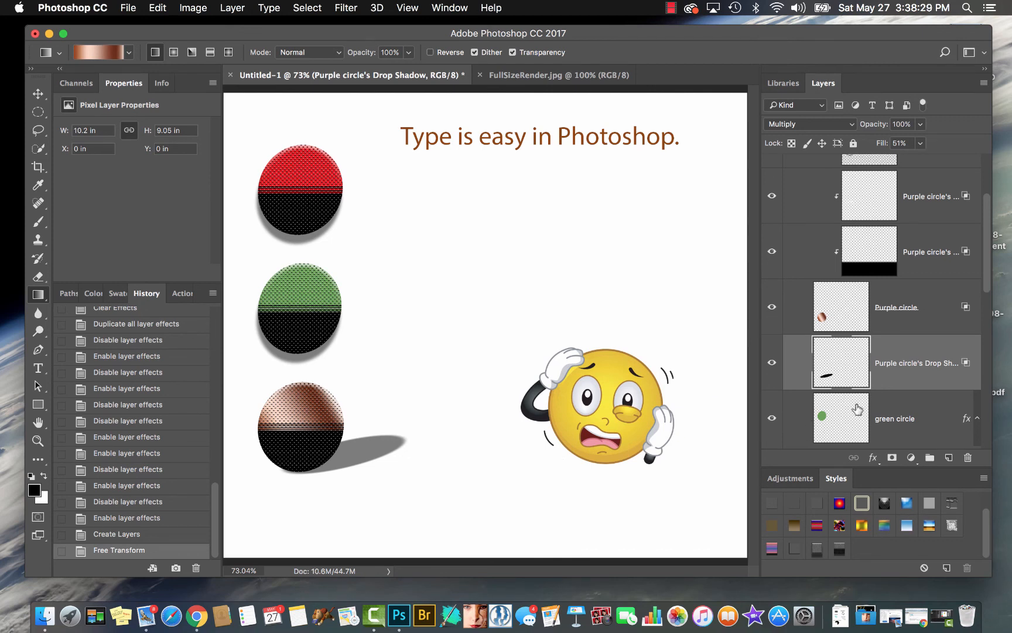
click(892, 457)
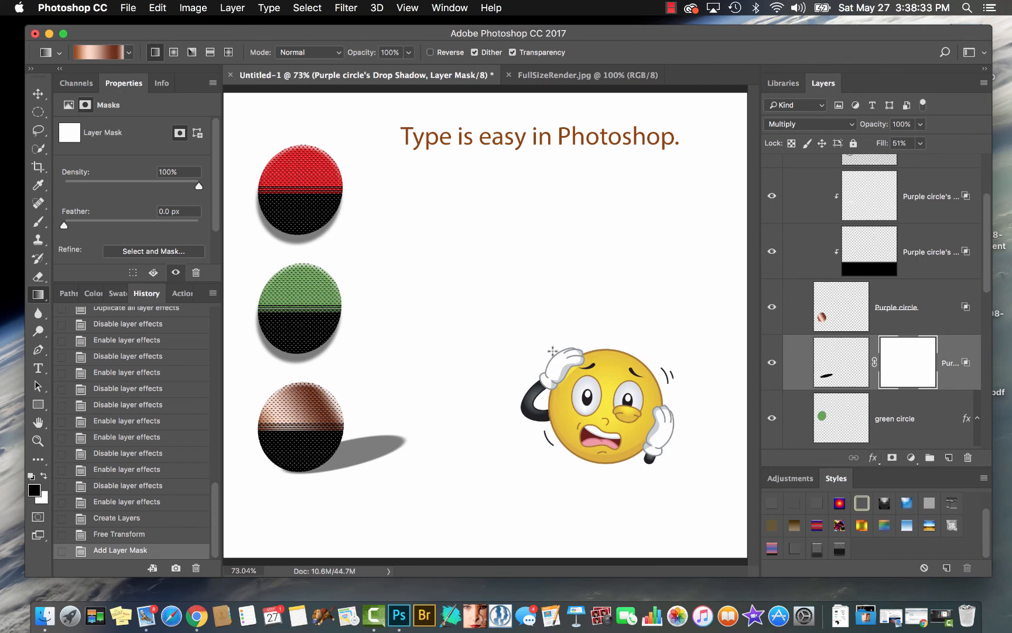
click(129, 53)
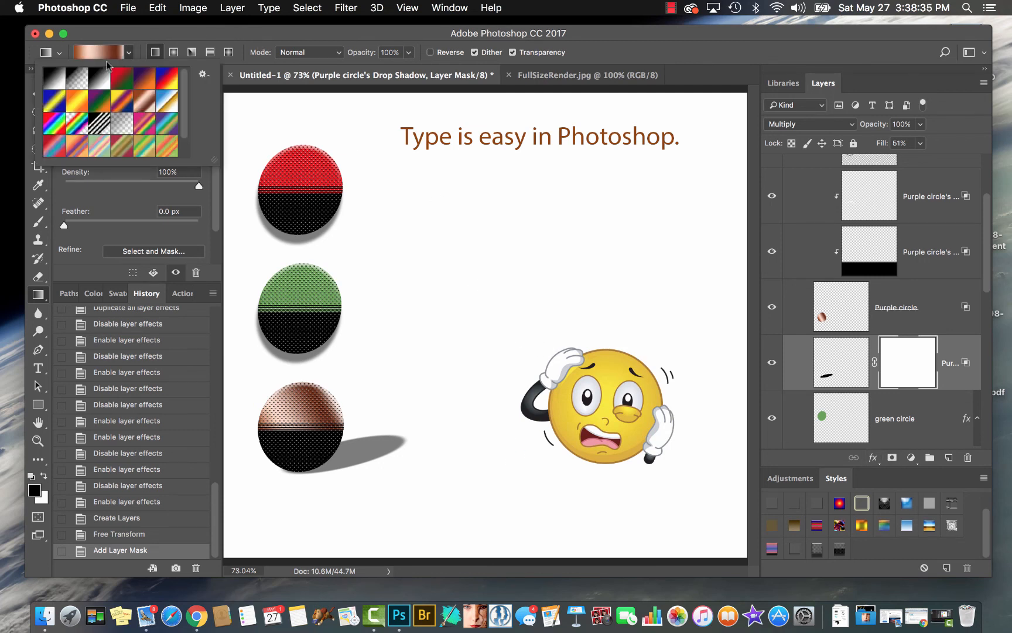
click(52, 80)
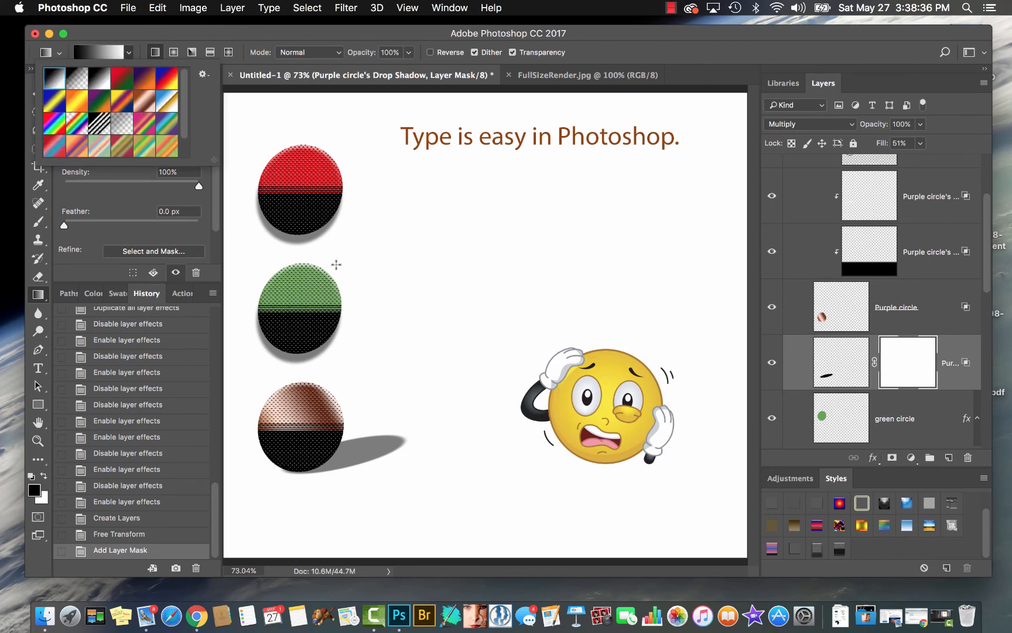
double_click(47, 73)
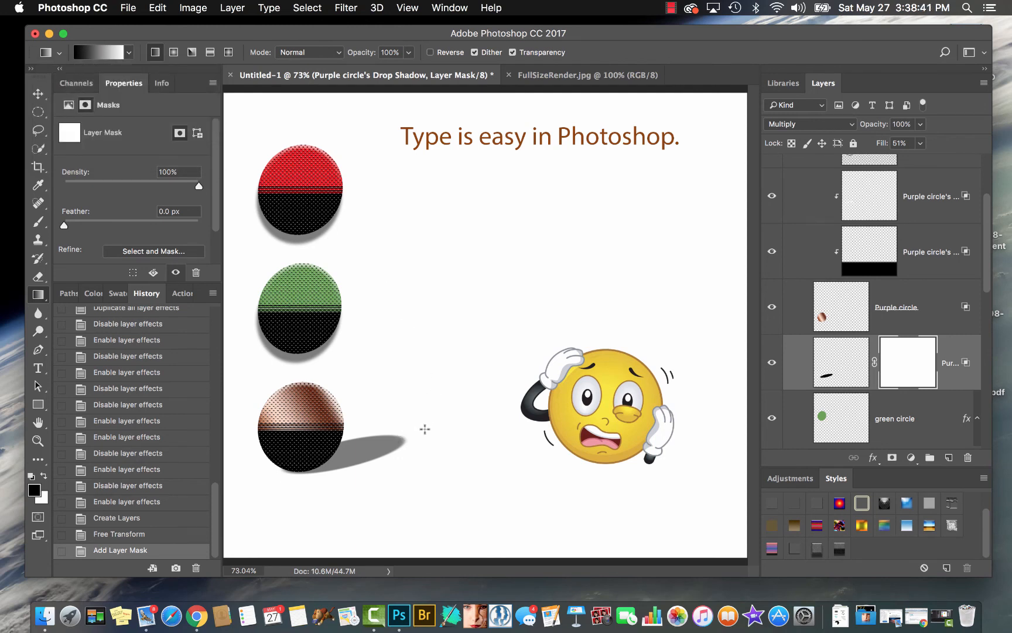
drag(425, 429, 321, 457)
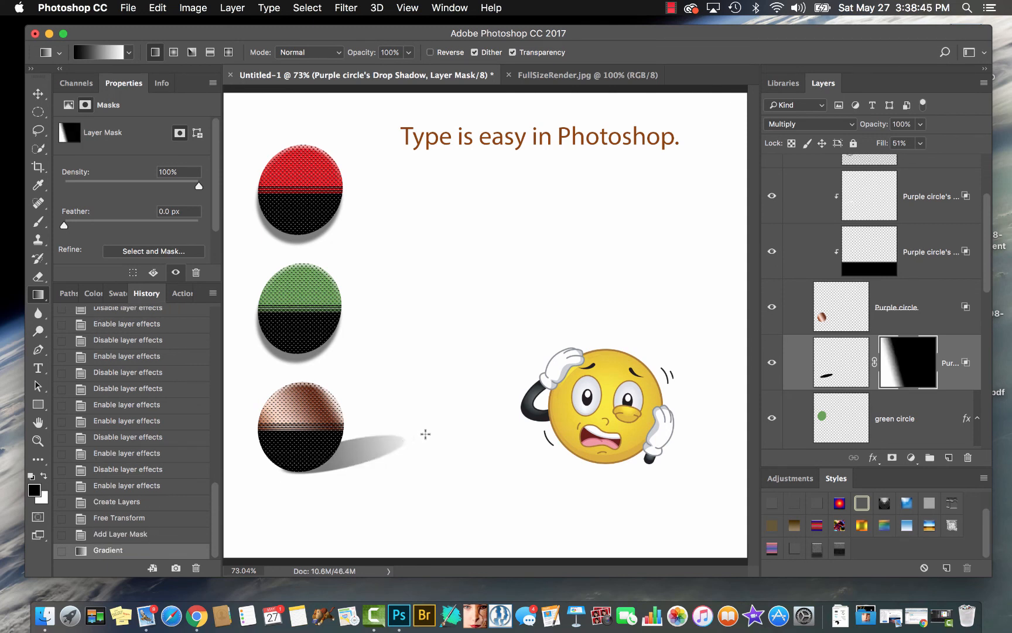
drag(425, 433, 321, 464)
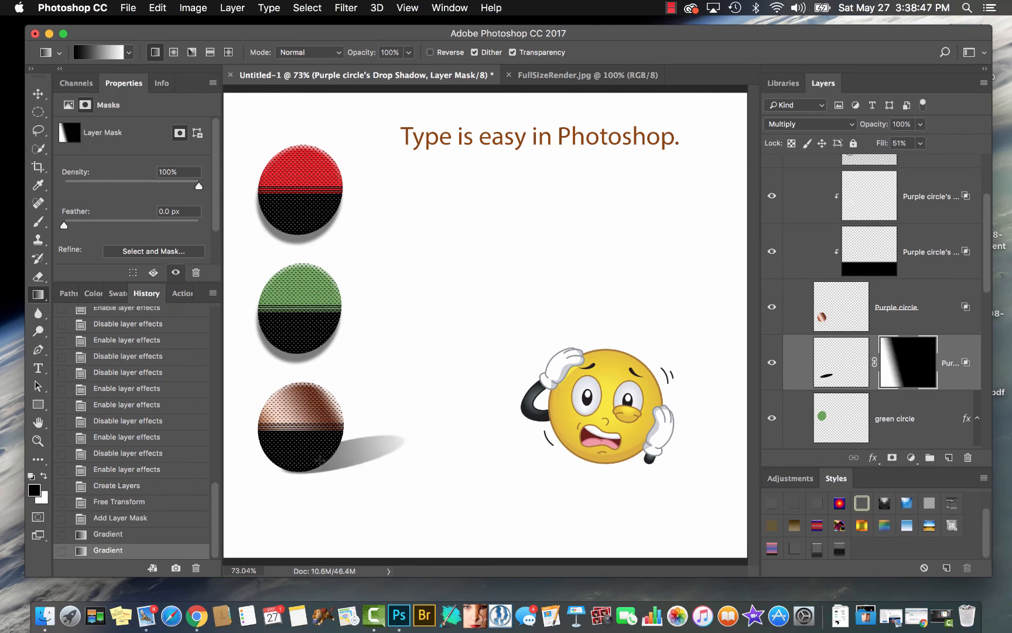
drag(412, 427, 291, 462)
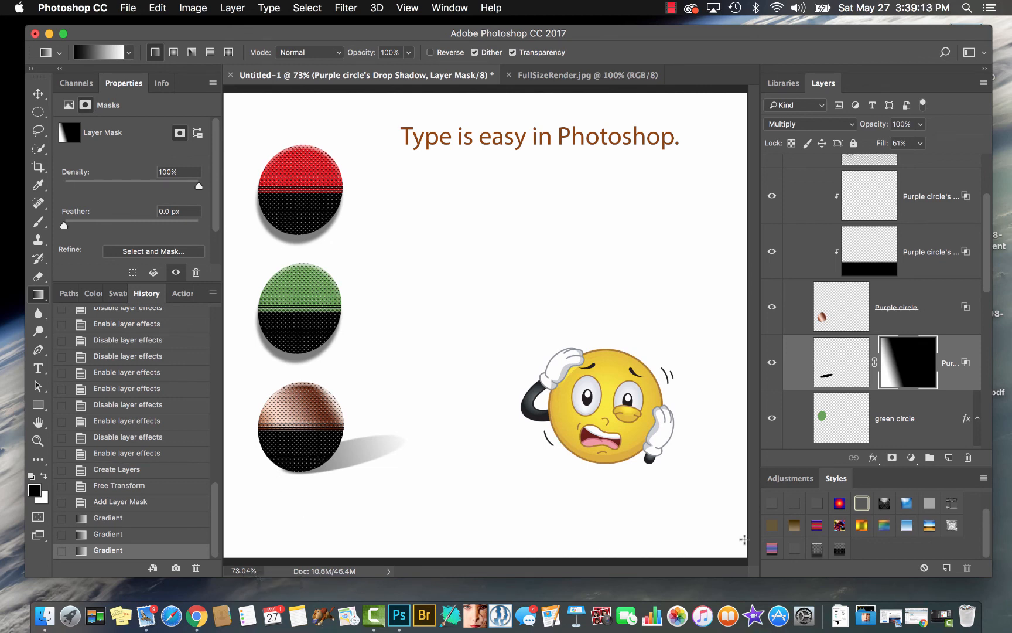
Open the green circle's Inner Shadow layer-style settings to examine them, cancel, and look over the Purple circle's converted effect layers
click(920, 253)
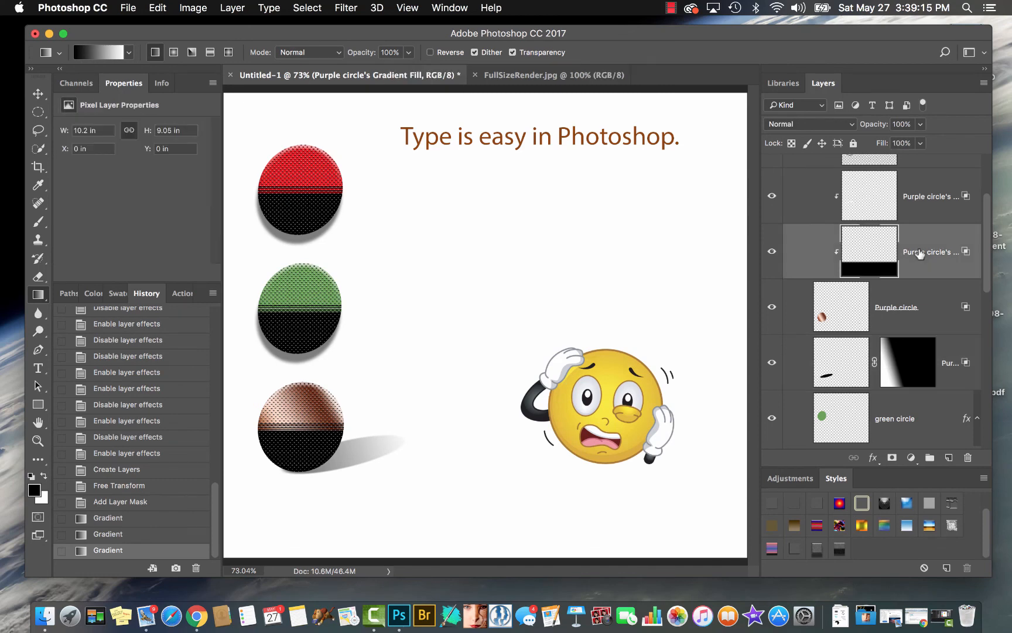
scroll(921, 253, down, 5)
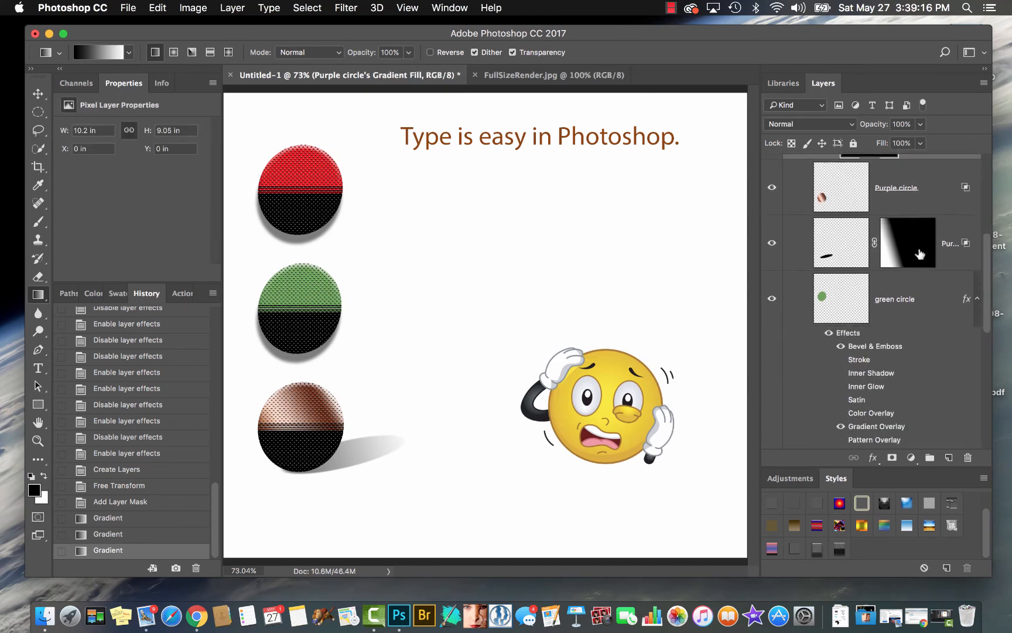
double_click(860, 350)
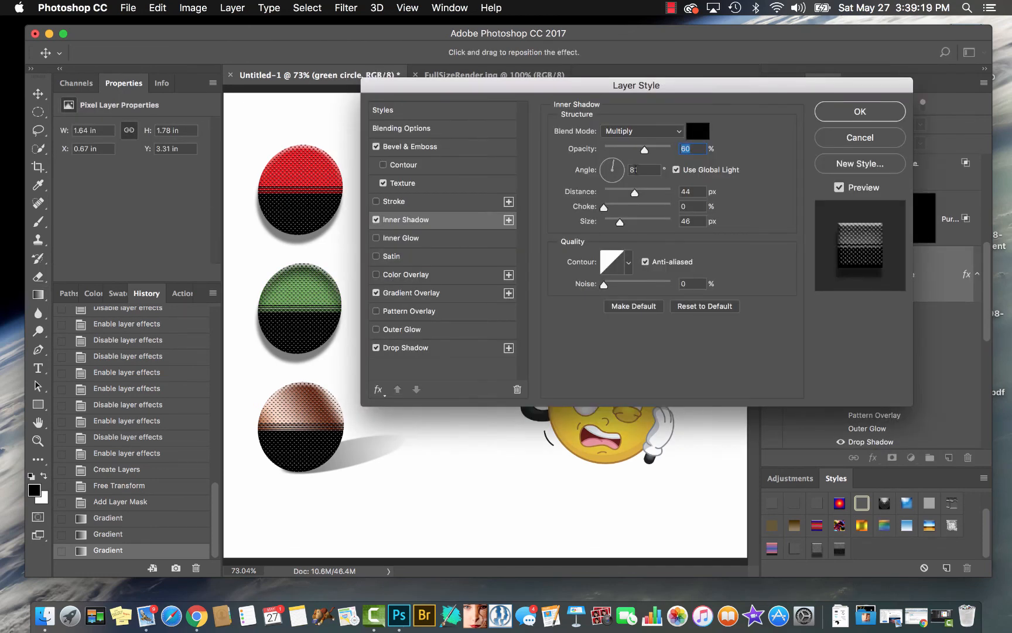
click(838, 142)
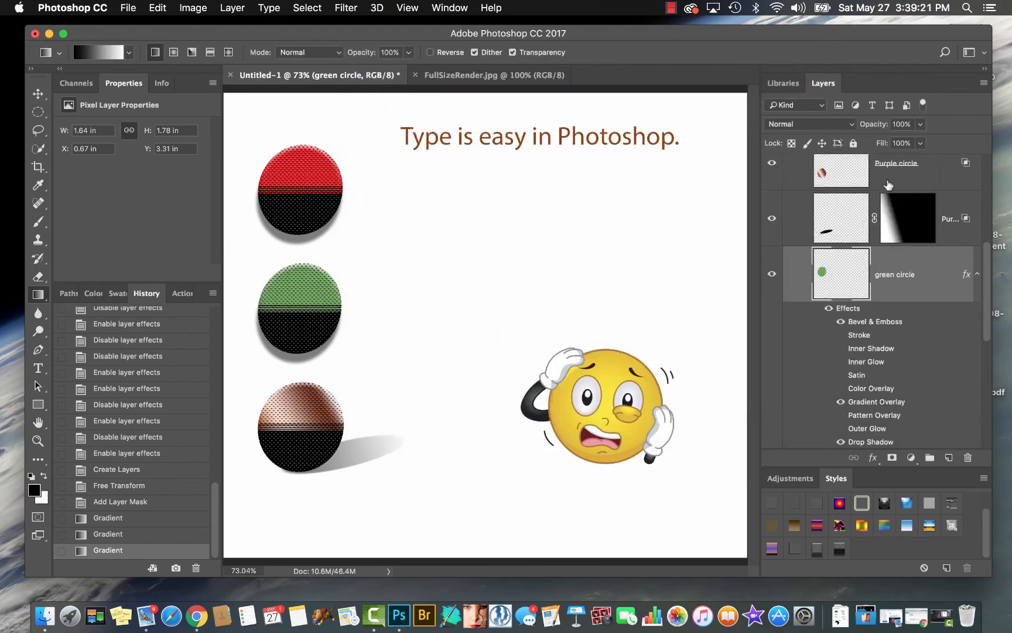
scroll(888, 185, up, 3)
scroll(888, 186, up, 5)
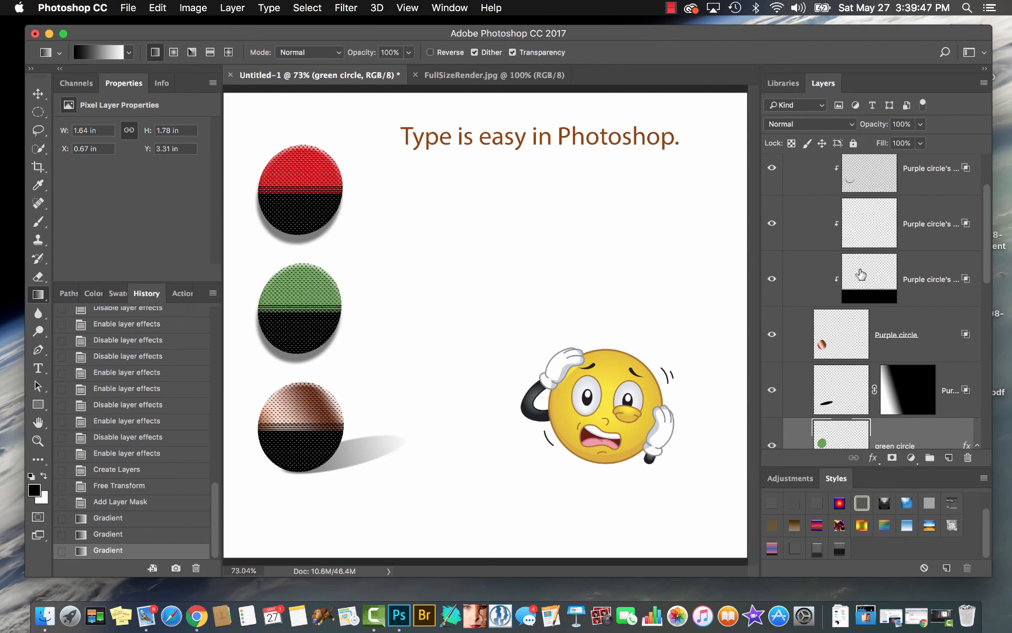
scroll(861, 275, down, 3)
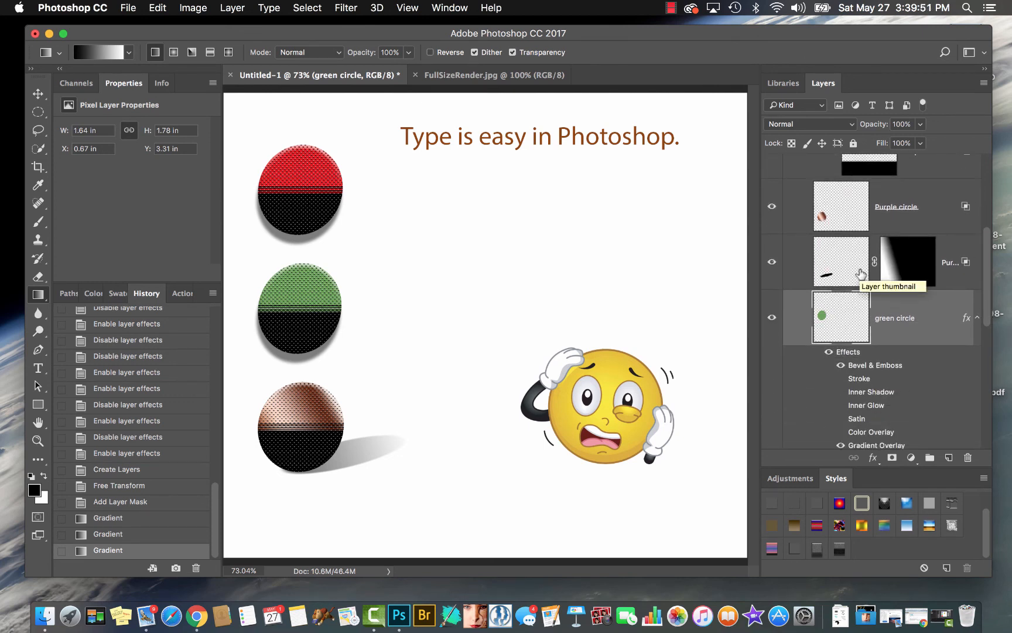
click(890, 211)
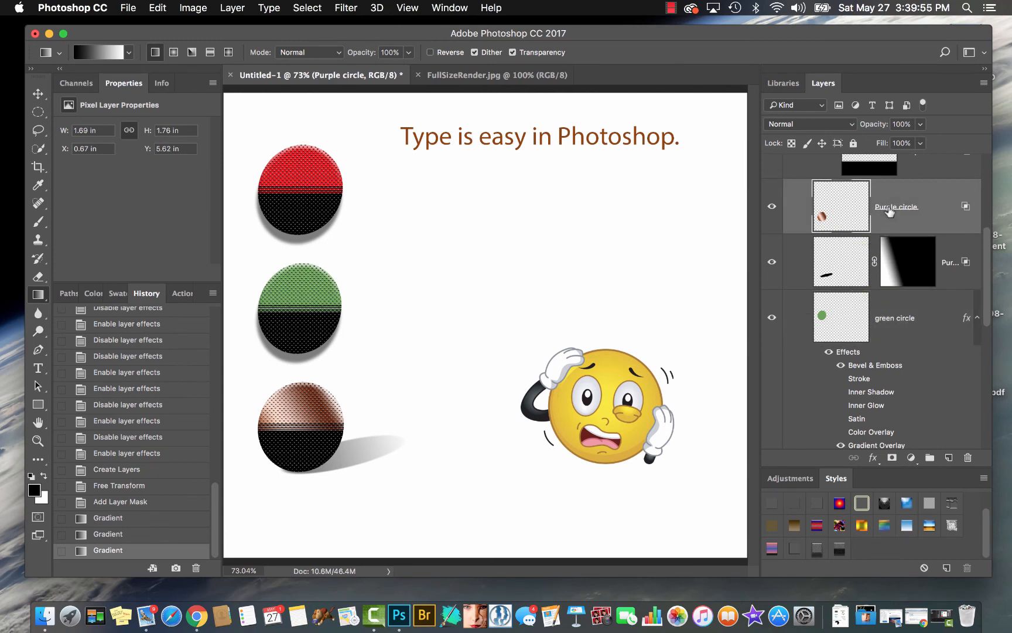
click(839, 270)
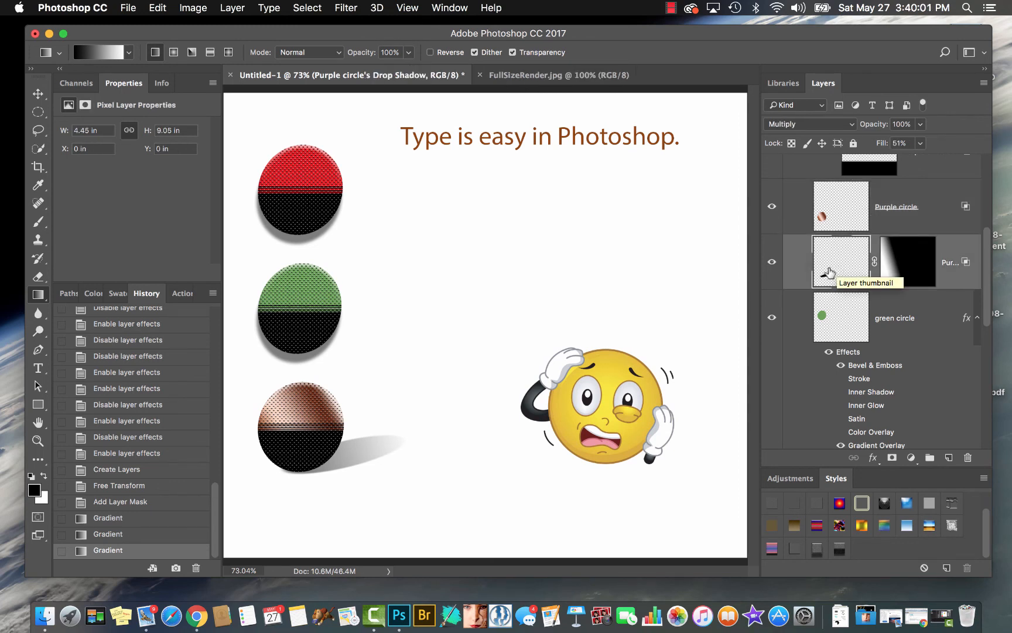
key(super+t)
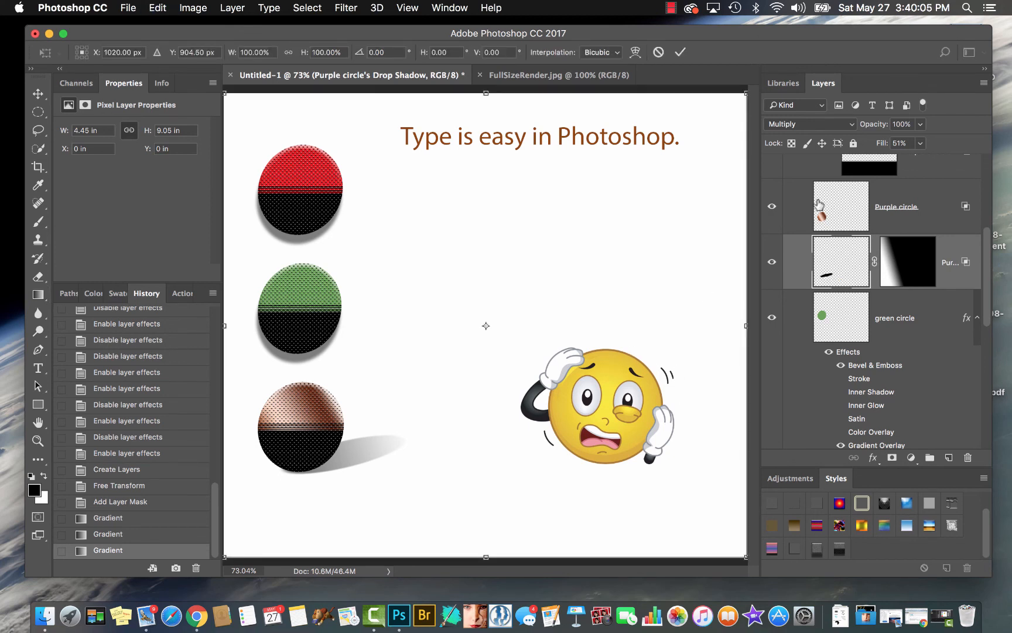
key(super+t)
key(Return)
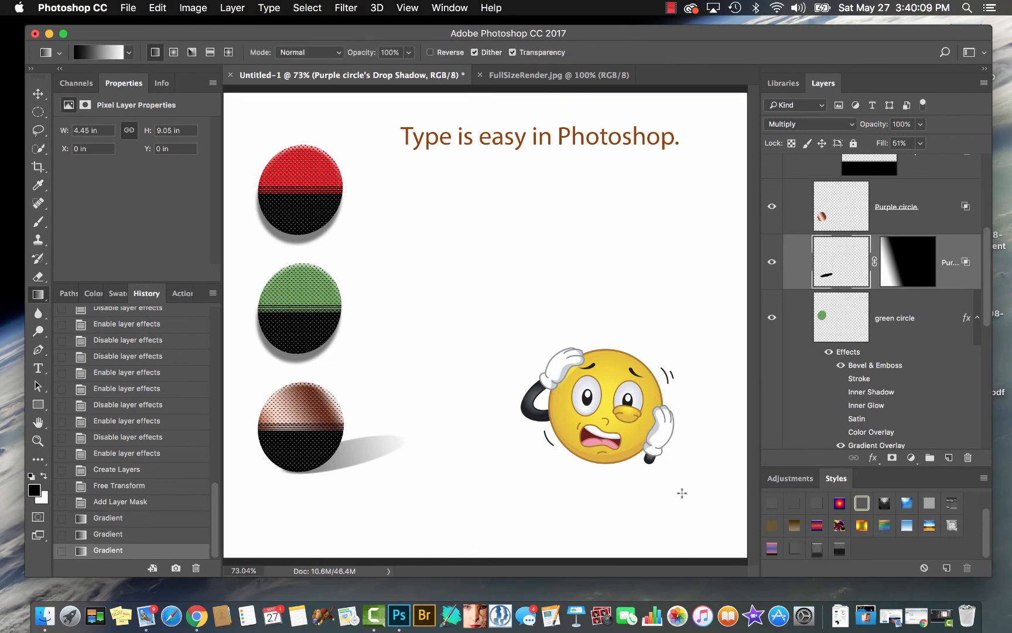
Select the Purple circle's cast shadow with an elliptical marquee, free-transform it slightly clockwise and down below the circle, and deselect
key(m)
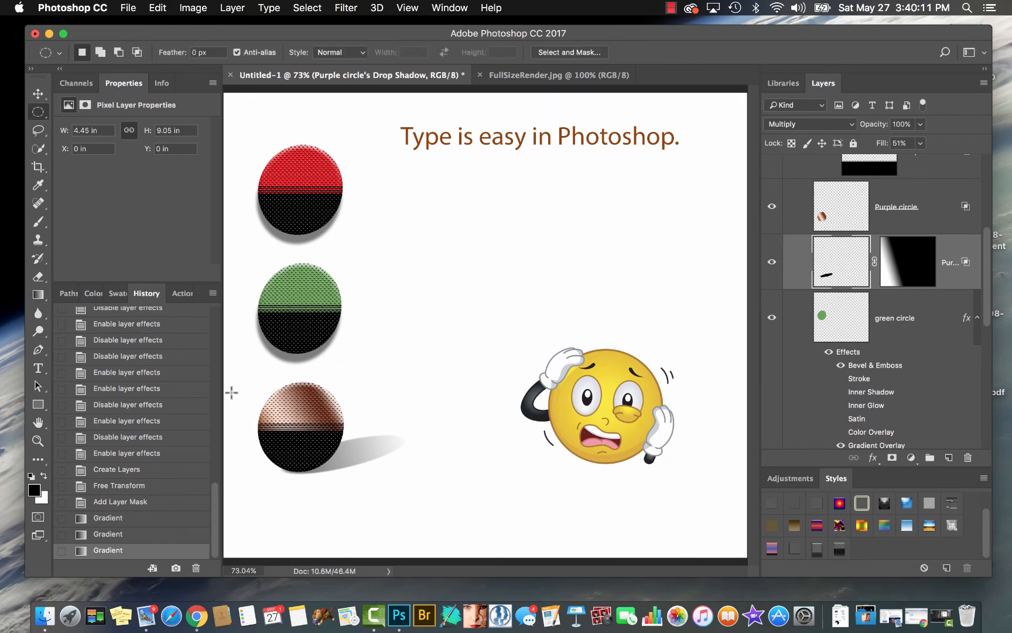
drag(231, 391, 424, 503)
key(ctrl+t)
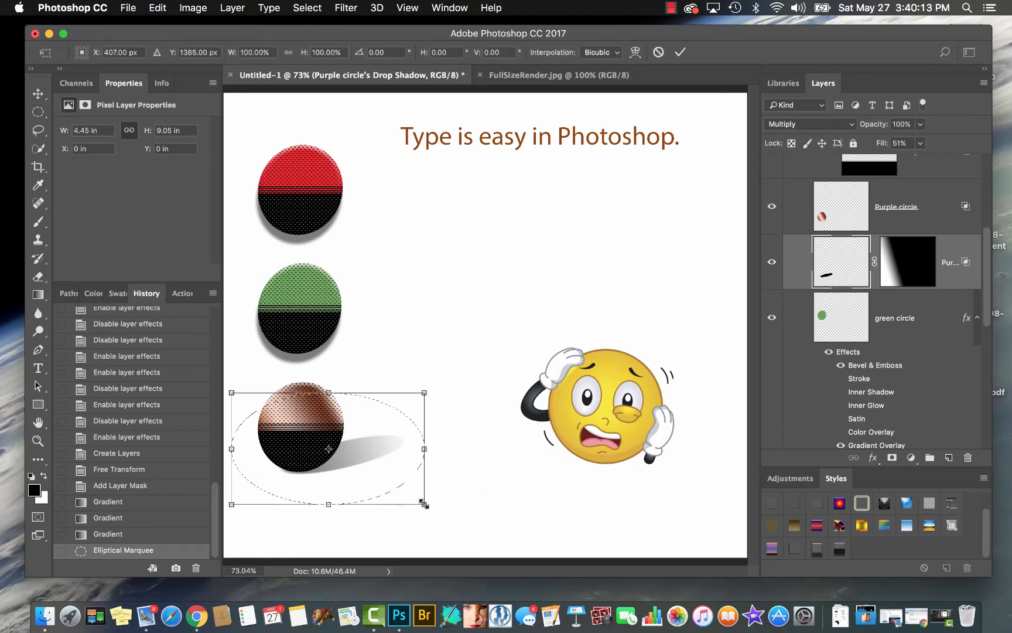
drag(481, 476, 454, 499)
drag(366, 454, 364, 477)
key(Return)
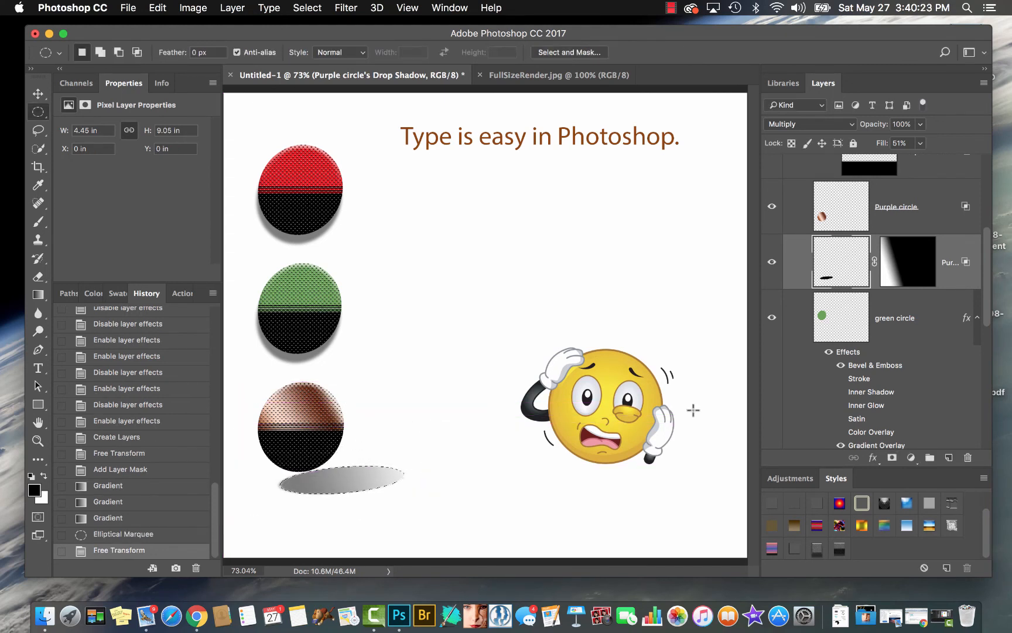
key(super+d)
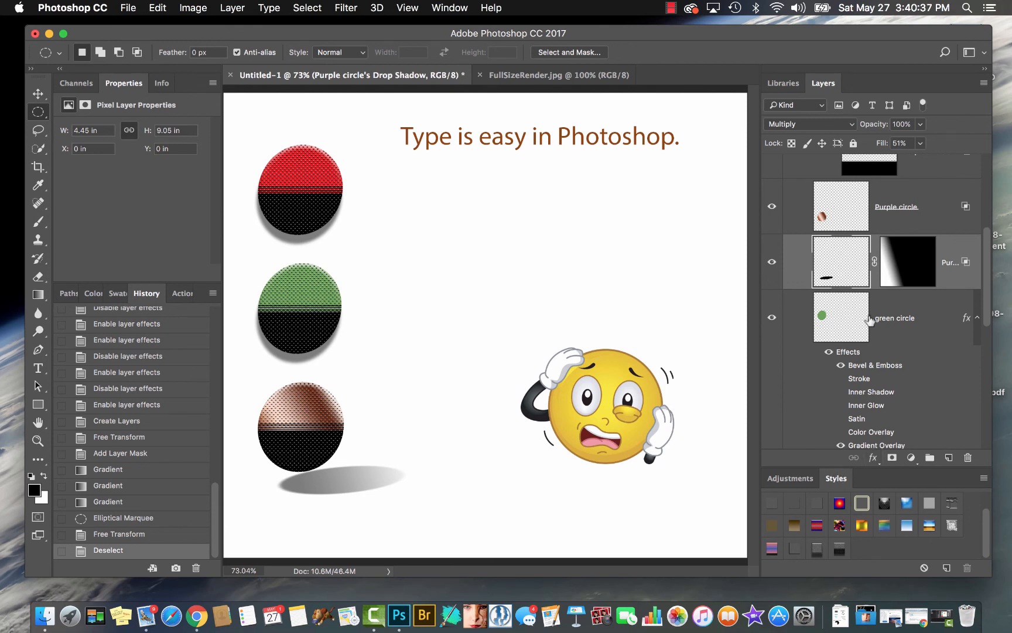
Revert the document history to the last Disable layer effects state before Create Layers
scroll(870, 320, up, 3)
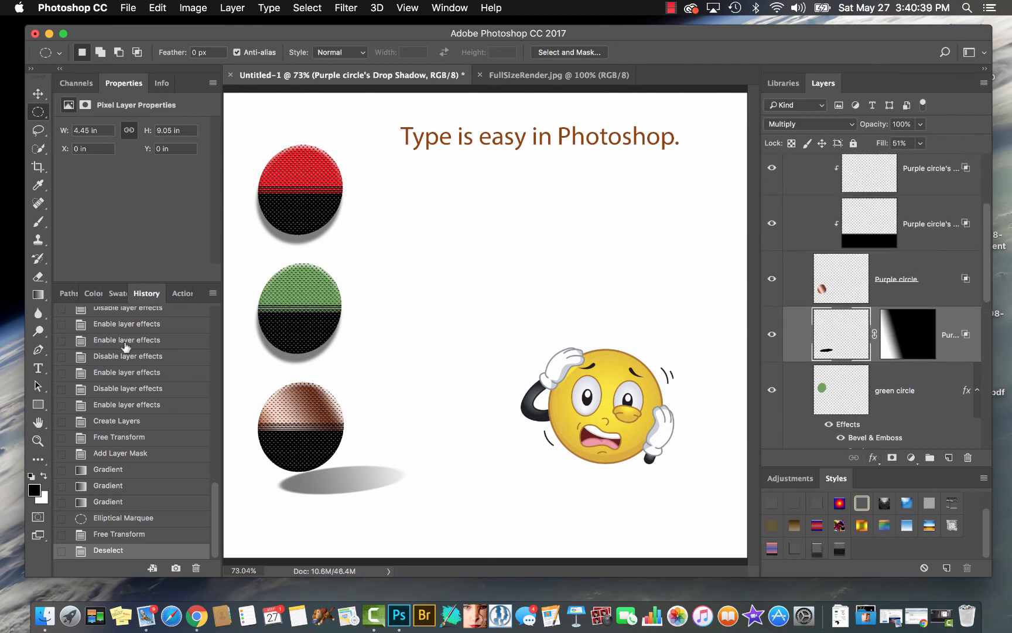
click(151, 393)
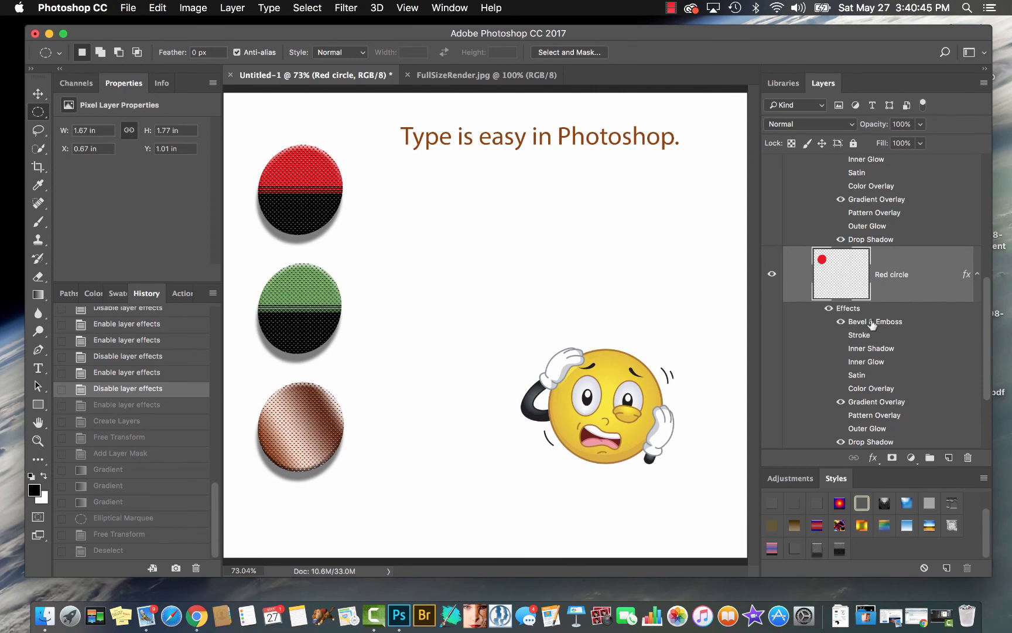
Collapse the effects lists of the Red circle, green circle and Purple circle layers
click(977, 275)
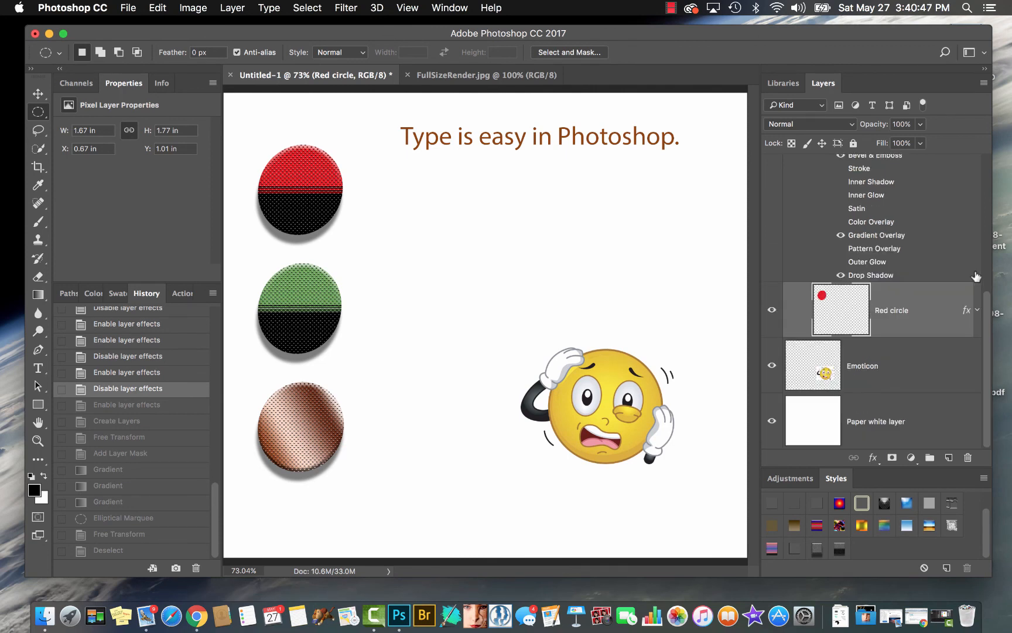
scroll(941, 220, up, 3)
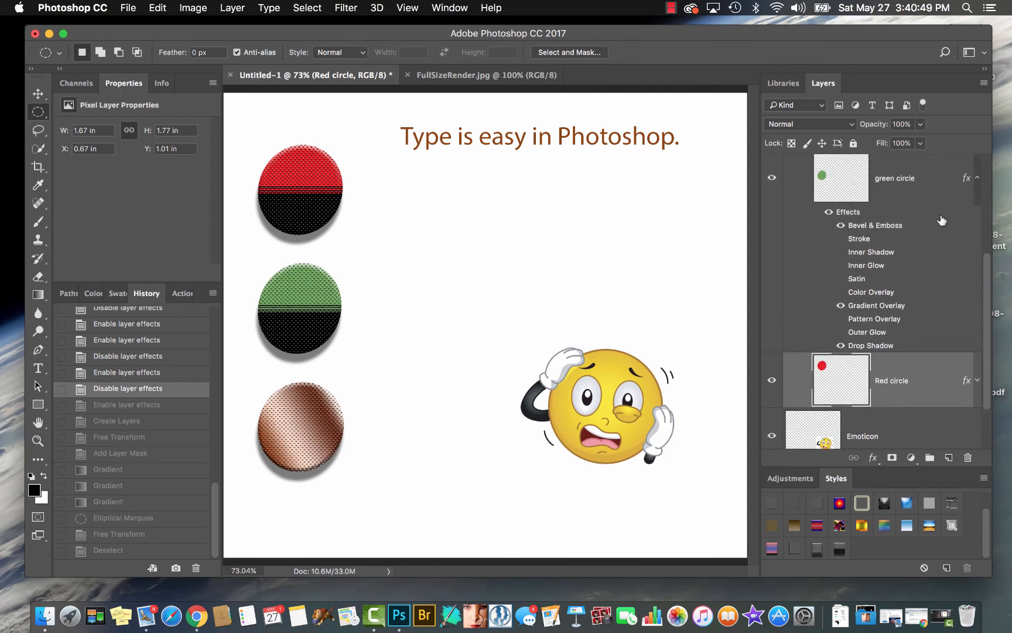
click(976, 177)
scroll(978, 225, up, 3)
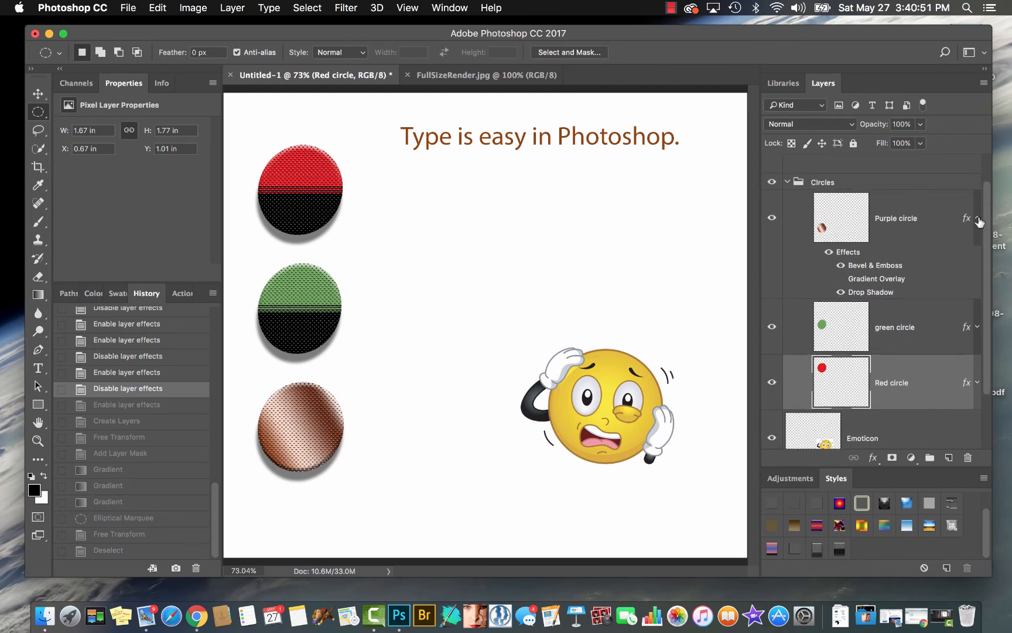
click(977, 218)
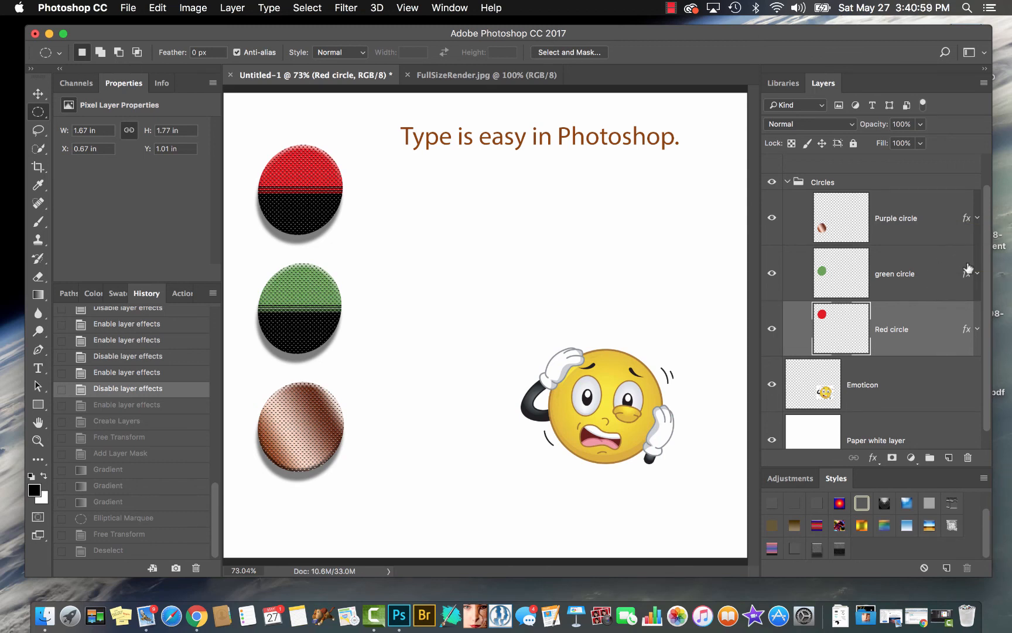
click(977, 274)
click(977, 274)
Link the Purple circle and green circle layers together
click(895, 220)
shift+click(897, 267)
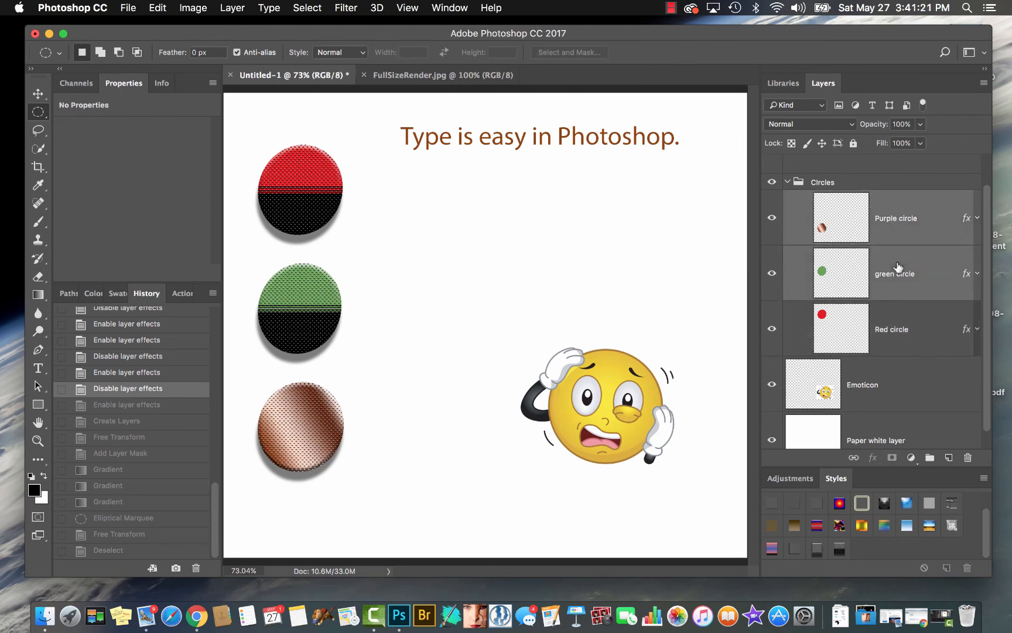
click(853, 458)
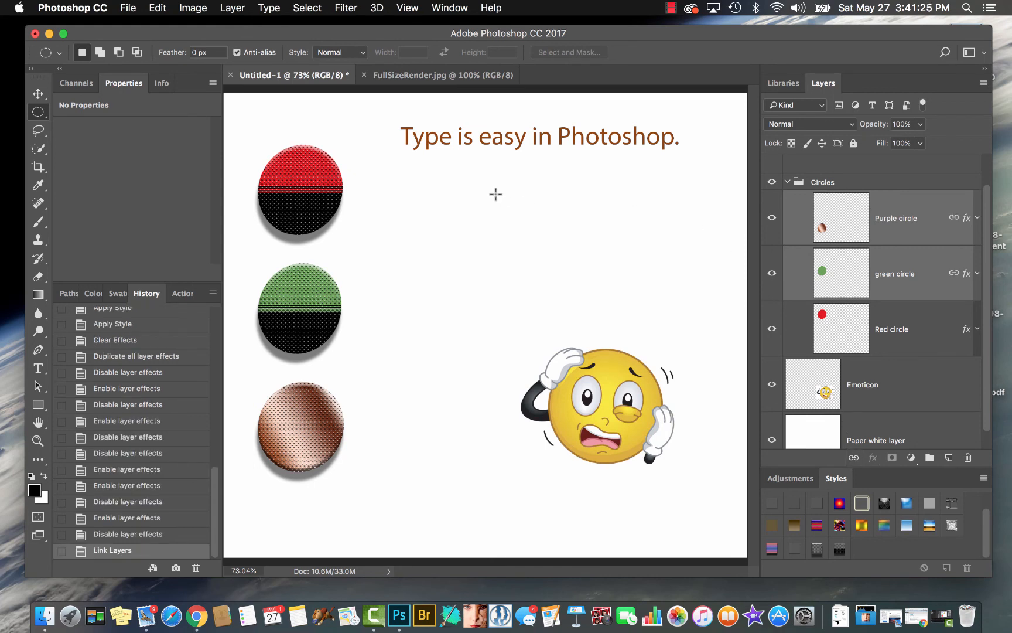
Move the linked Purple and green circles slightly down and right together, undo the move, and unlink the two layers
key(v)
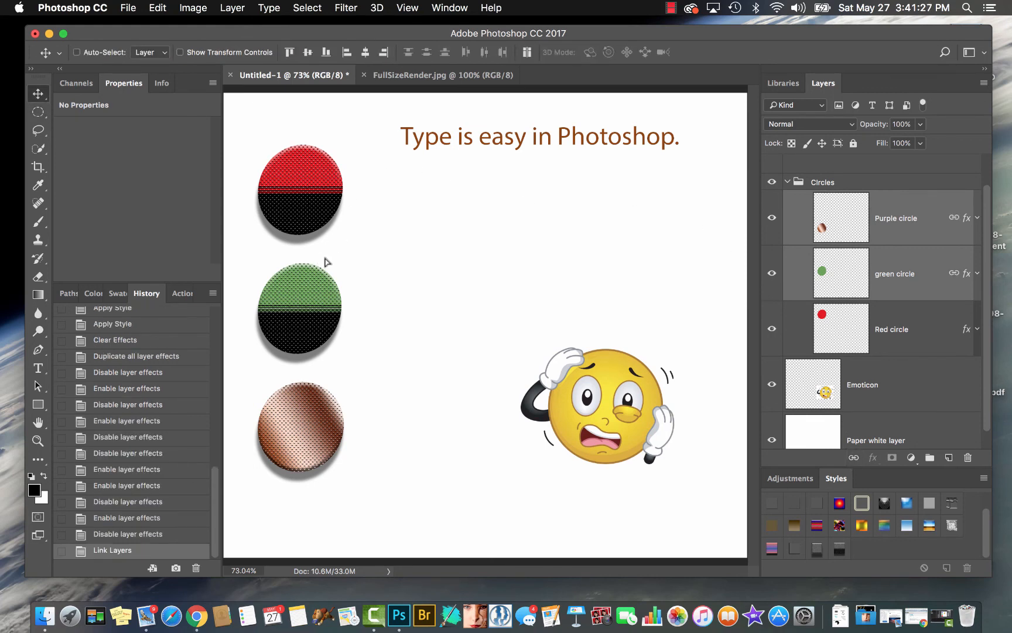
mouse_move(327, 261)
mouse_down()
mouse_move(366, 234)
mouse_move(330, 294)
mouse_move(324, 270)
mouse_move(316, 275)
mouse_up()
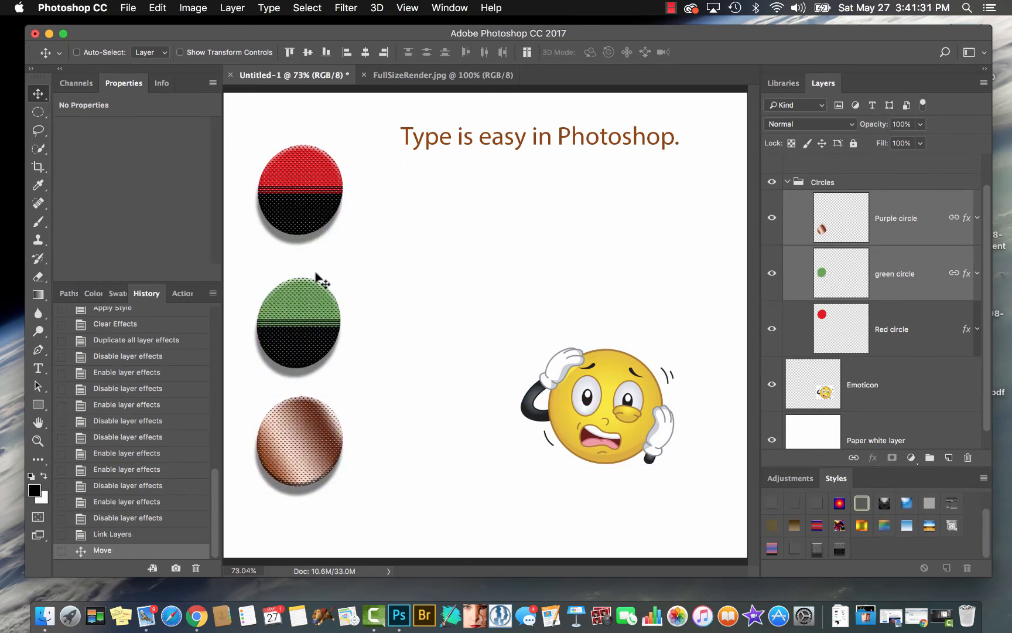
mouse_move(305, 293)
mouse_down()
mouse_move(345, 278)
mouse_move(310, 307)
mouse_move(314, 292)
mouse_up()
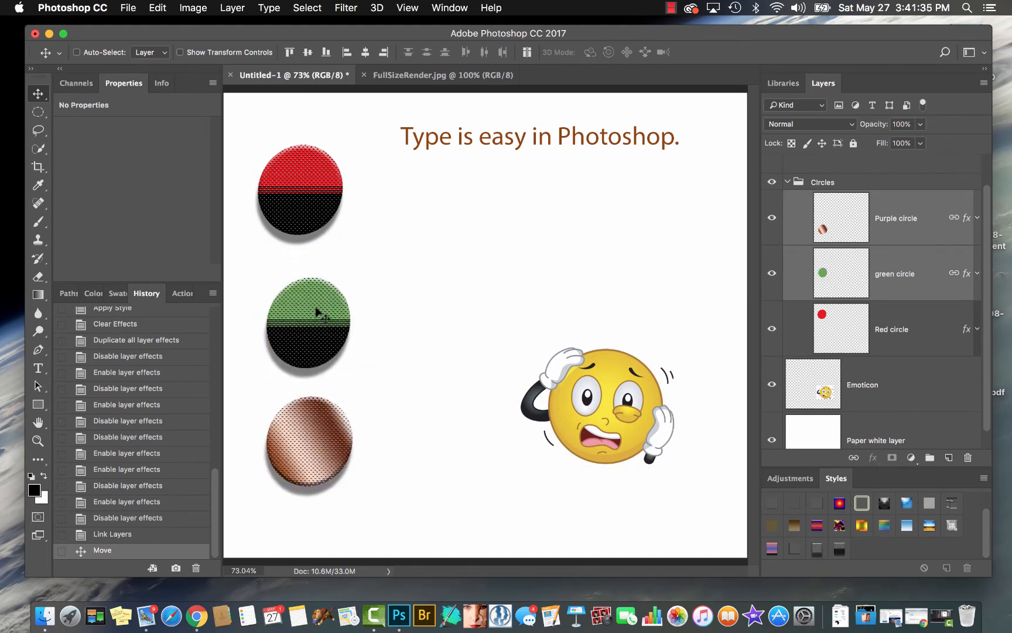
key(super+z)
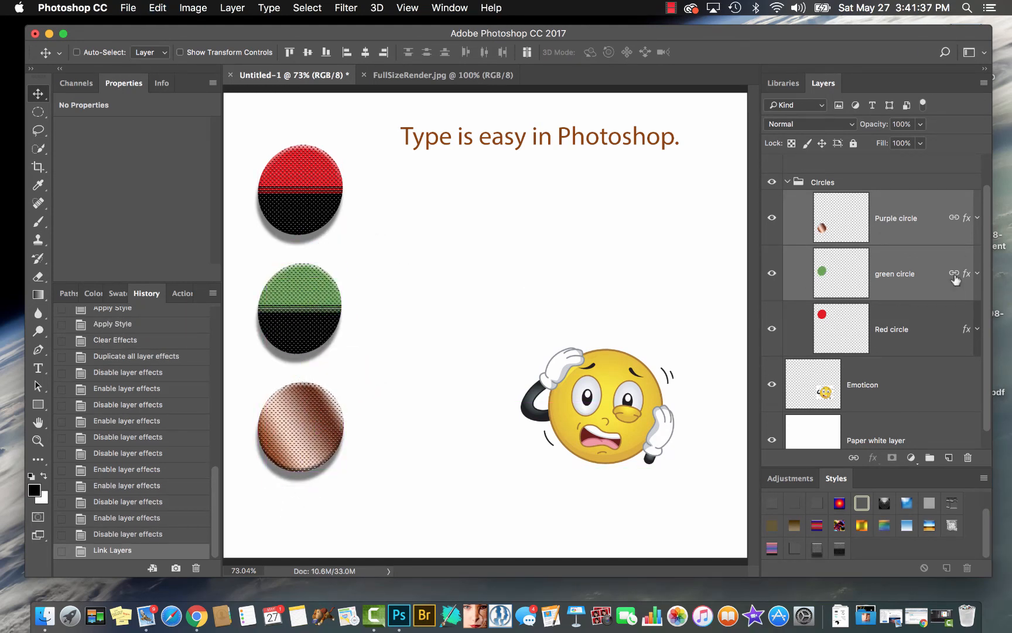
click(852, 457)
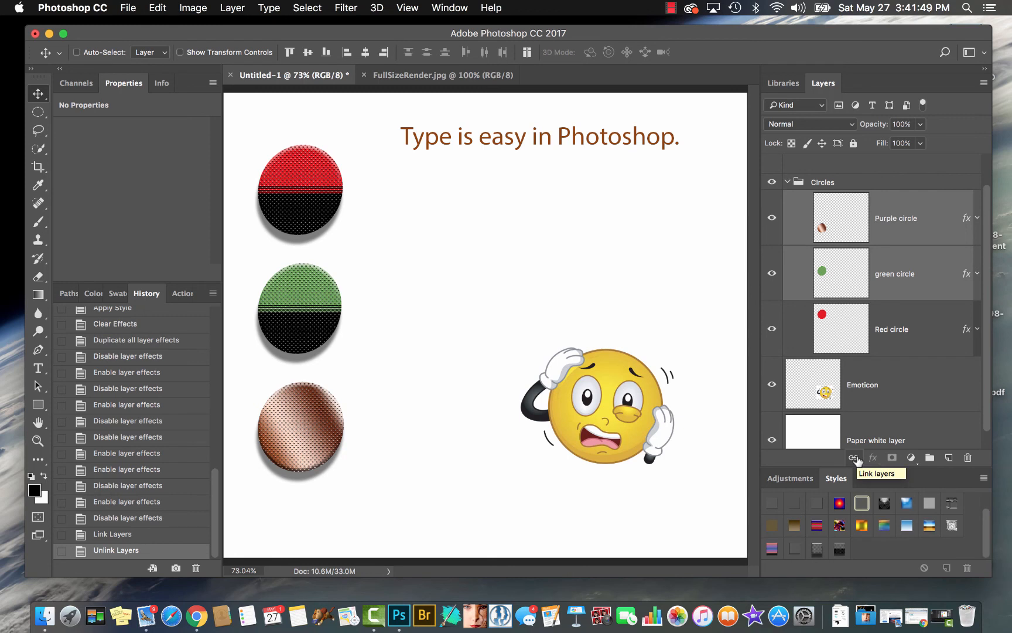
Select the green circle and Purple circle layers together and link them again, finishing with the Emoticon layer selected
click(912, 209)
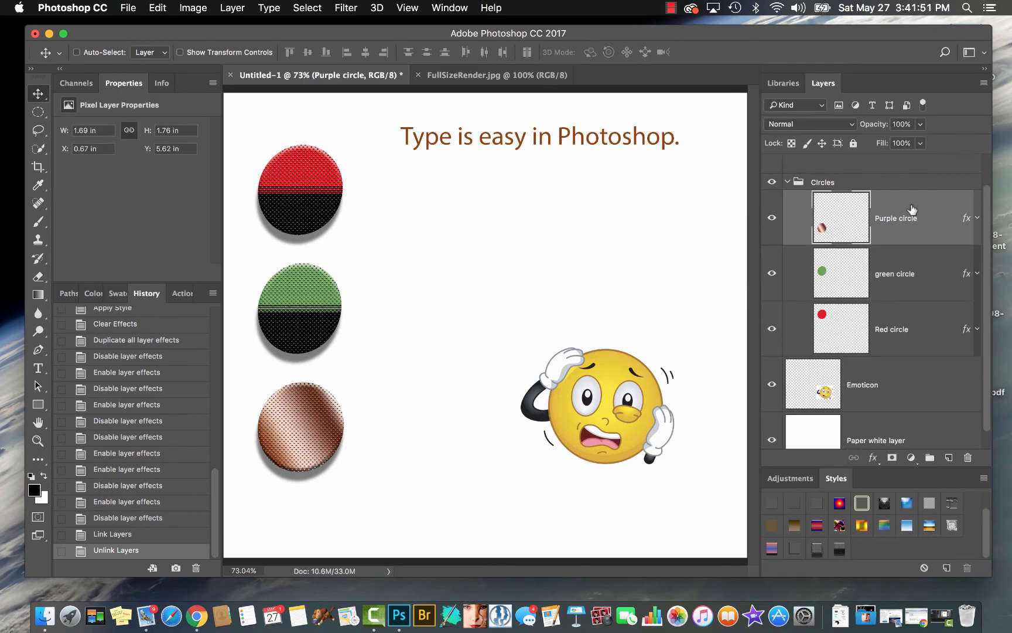
click(878, 278)
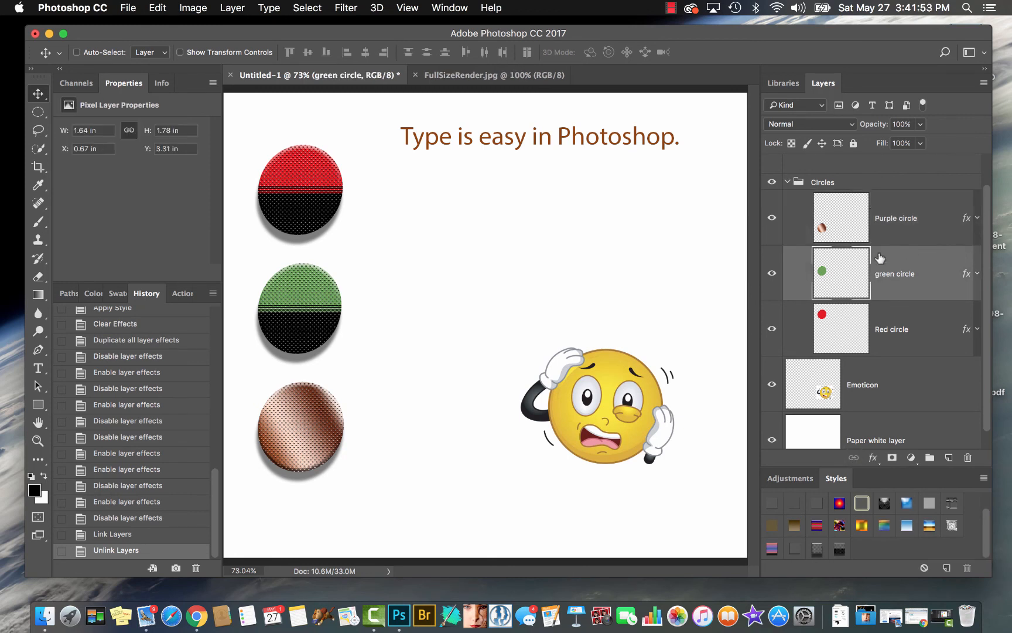
shift+click(895, 218)
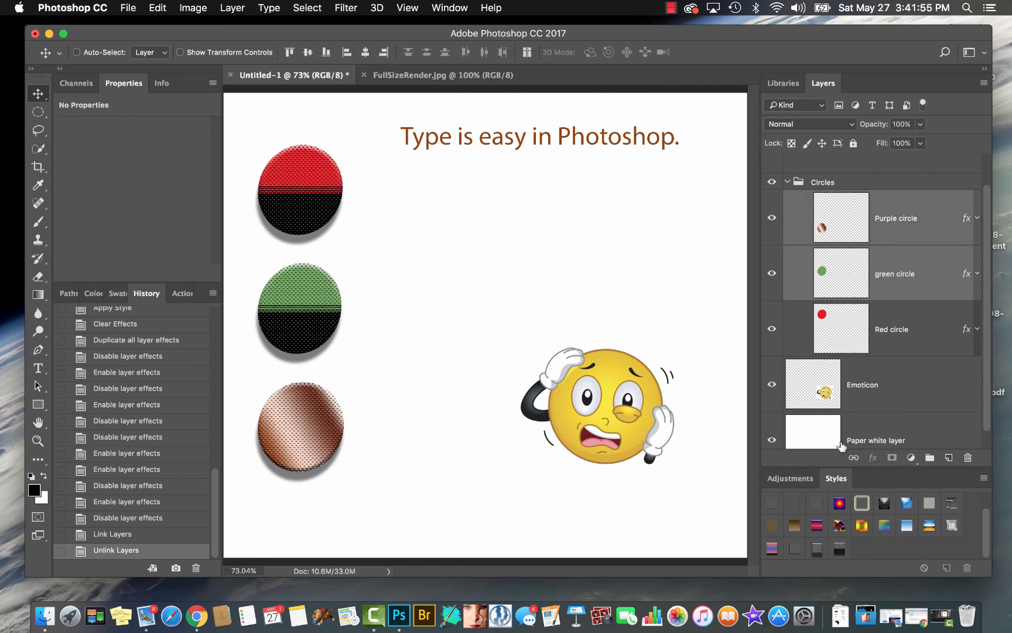
click(853, 457)
click(899, 375)
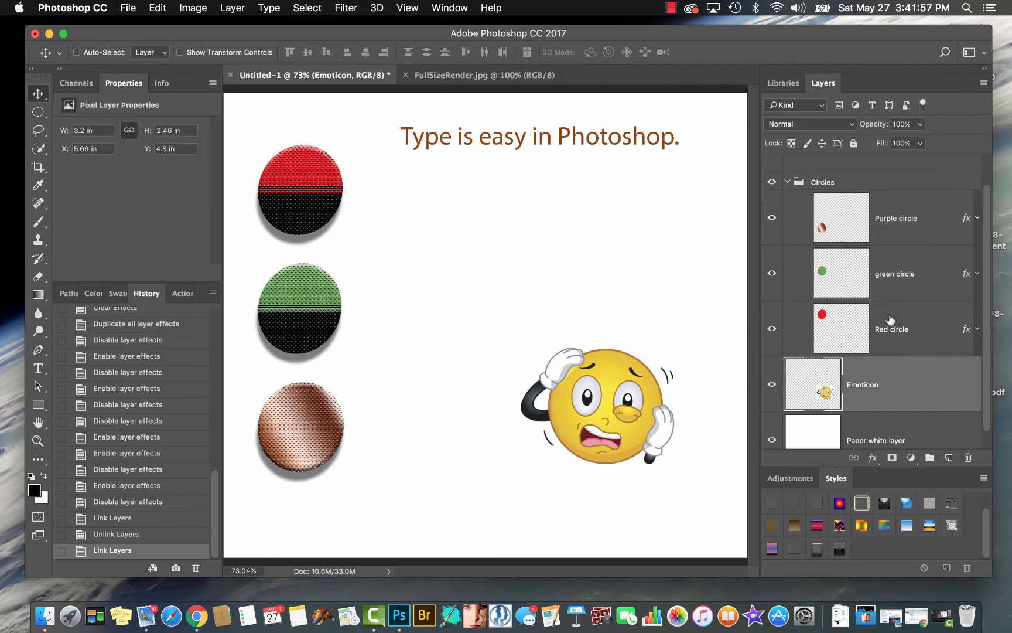
Move the linked circles with only the green circle layer selected, undo the move, and unlink the layers
click(887, 281)
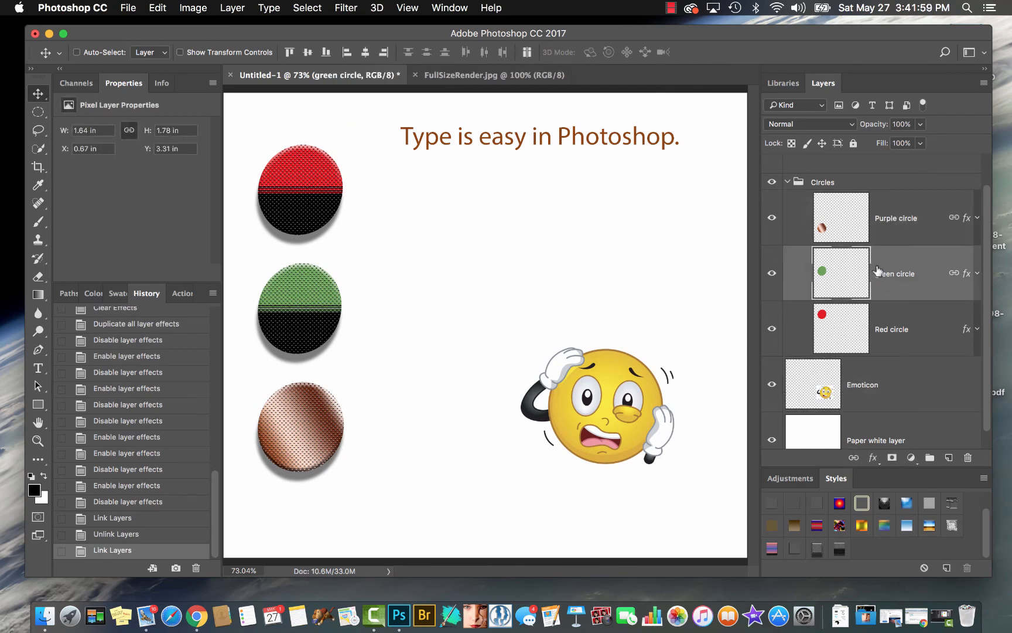
mouse_move(297, 333)
mouse_down()
mouse_move(330, 341)
mouse_move(311, 341)
mouse_up()
key(super+z)
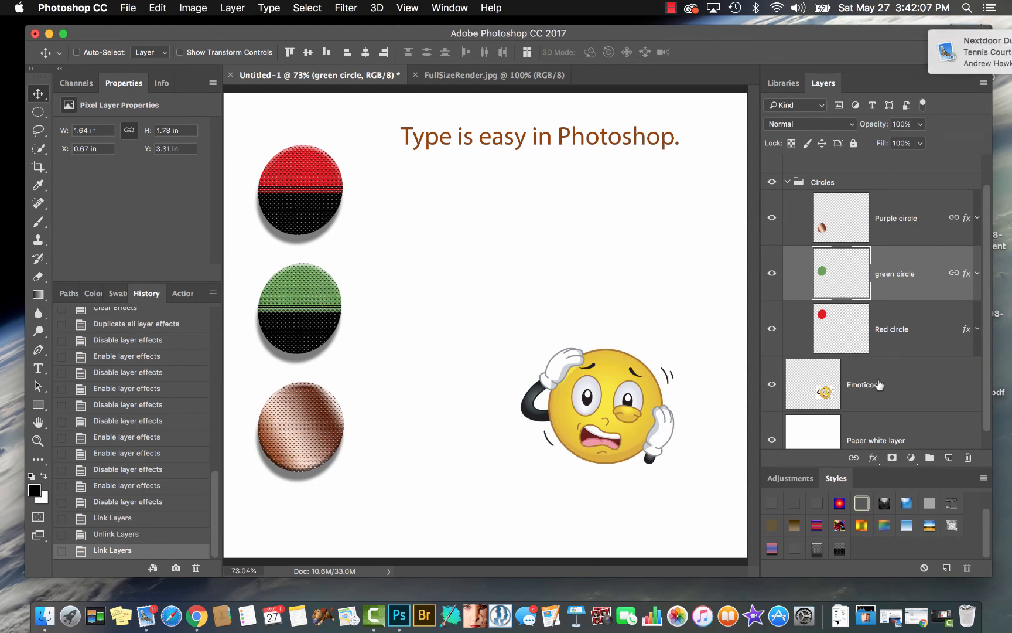
click(853, 459)
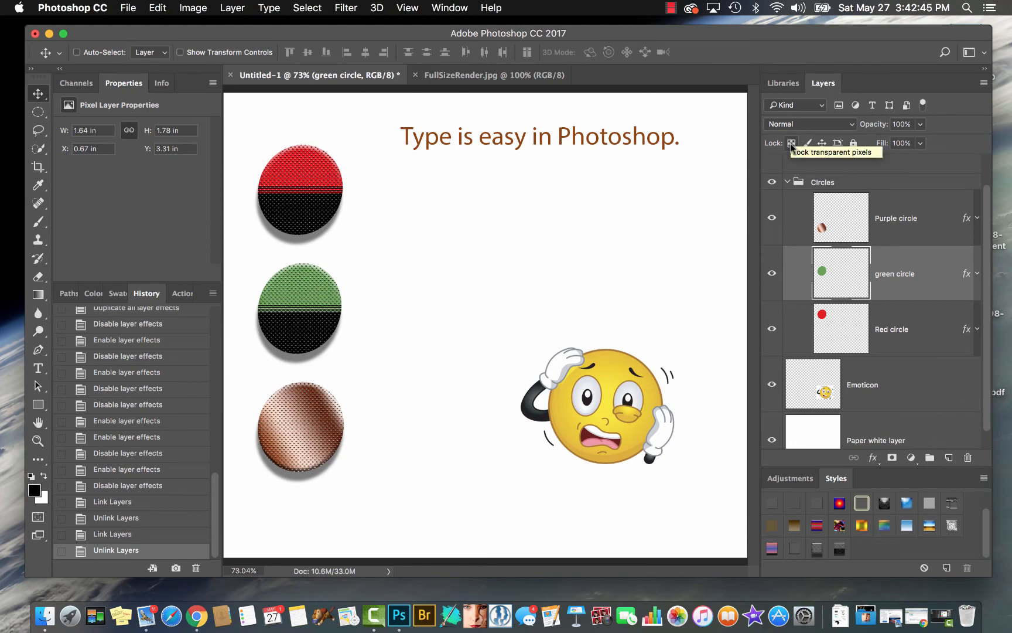
Lock all properties of the green circle layer
click(852, 144)
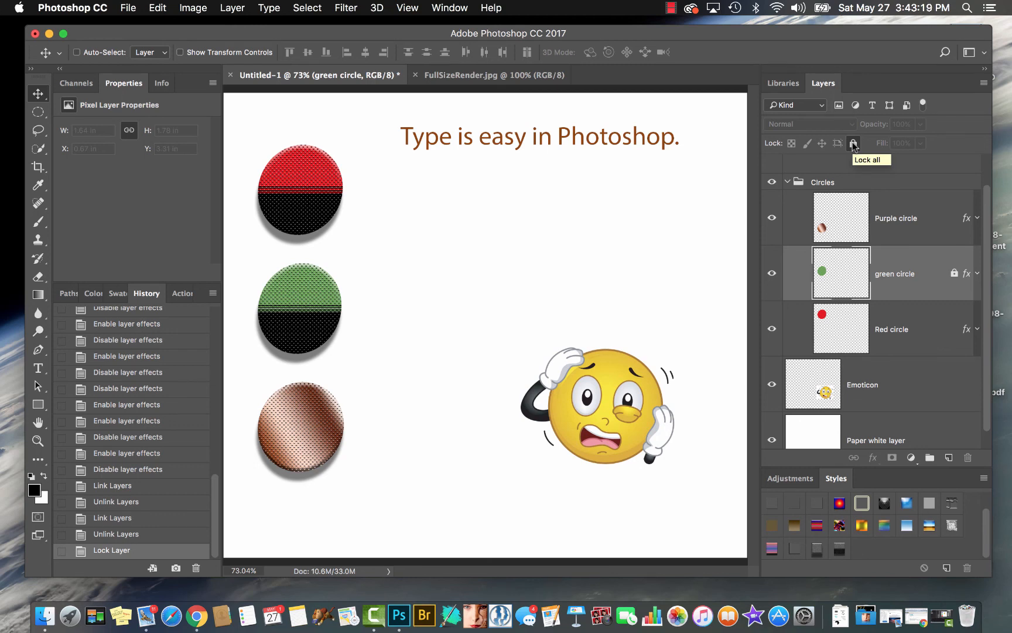
Remove the full lock from the green circle layer and lock only its transparent pixels
click(853, 145)
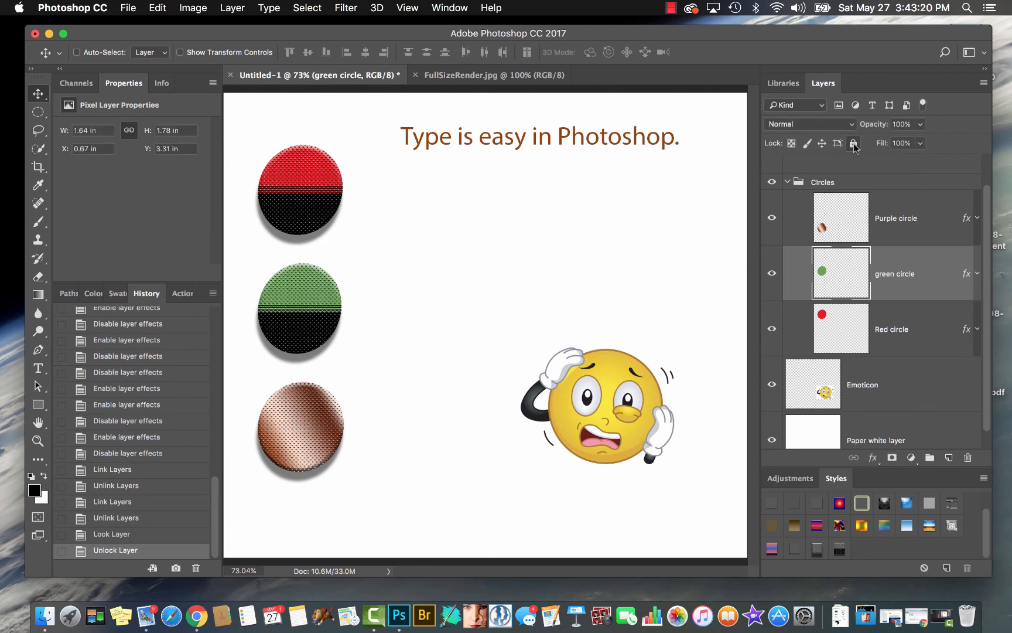
click(791, 144)
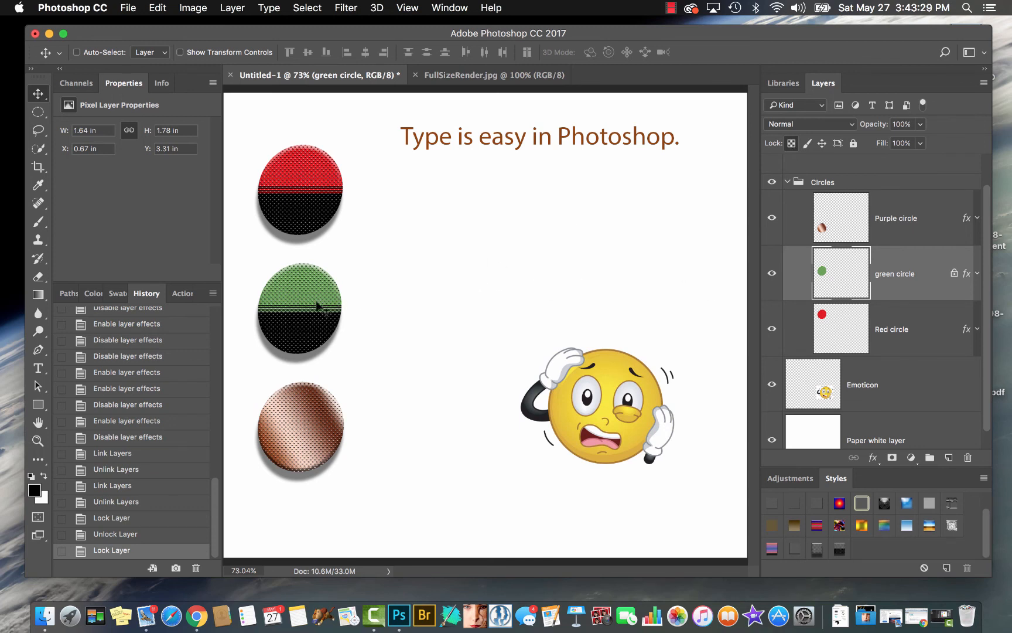
Paint black strokes with a 150-pixel brush beside and over the green circle, and undo the stroke over the circle
key(b)
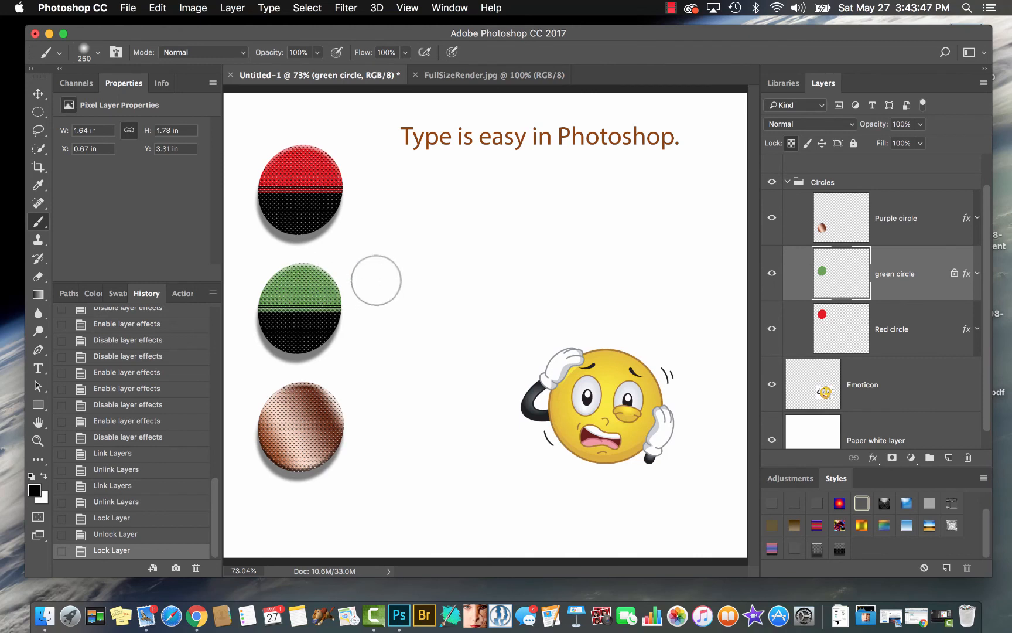
key(bracketleft)
key(bracketleft)
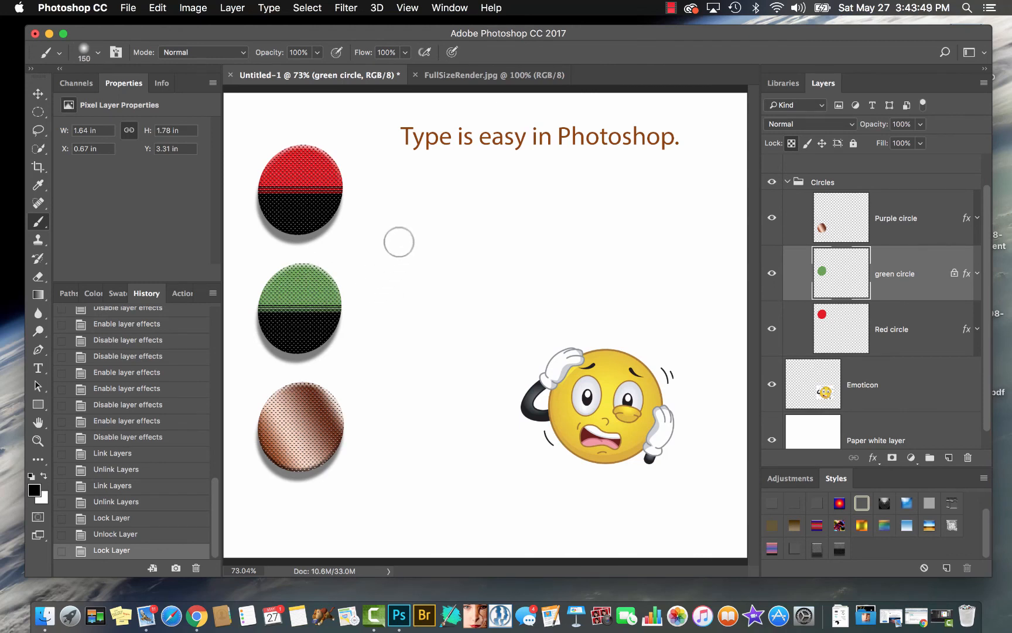
mouse_move(420, 231)
mouse_down()
mouse_move(430, 327)
mouse_move(429, 313)
mouse_up()
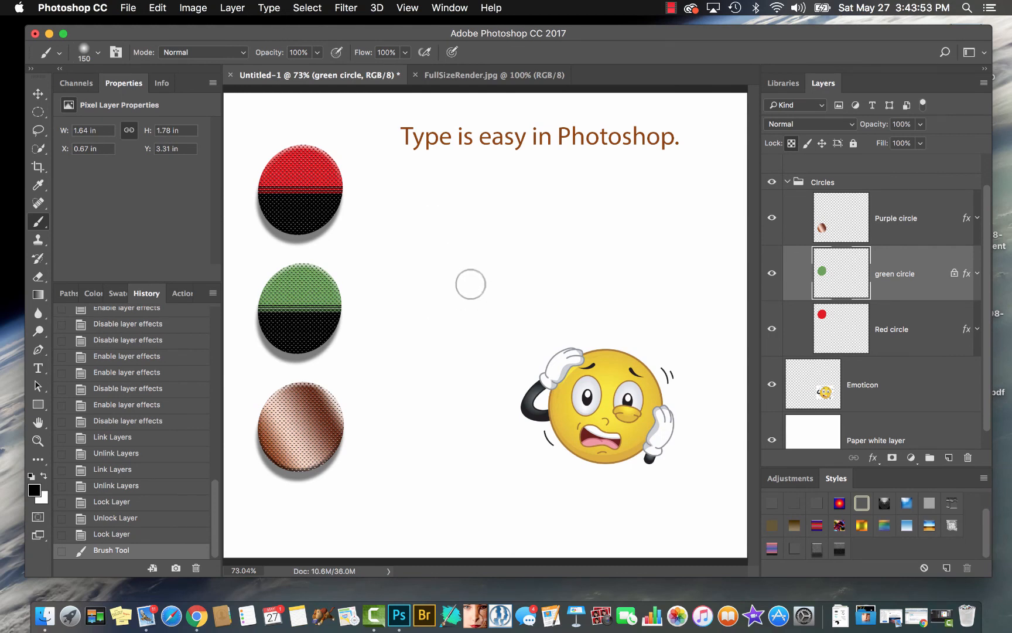
drag(471, 284, 480, 255)
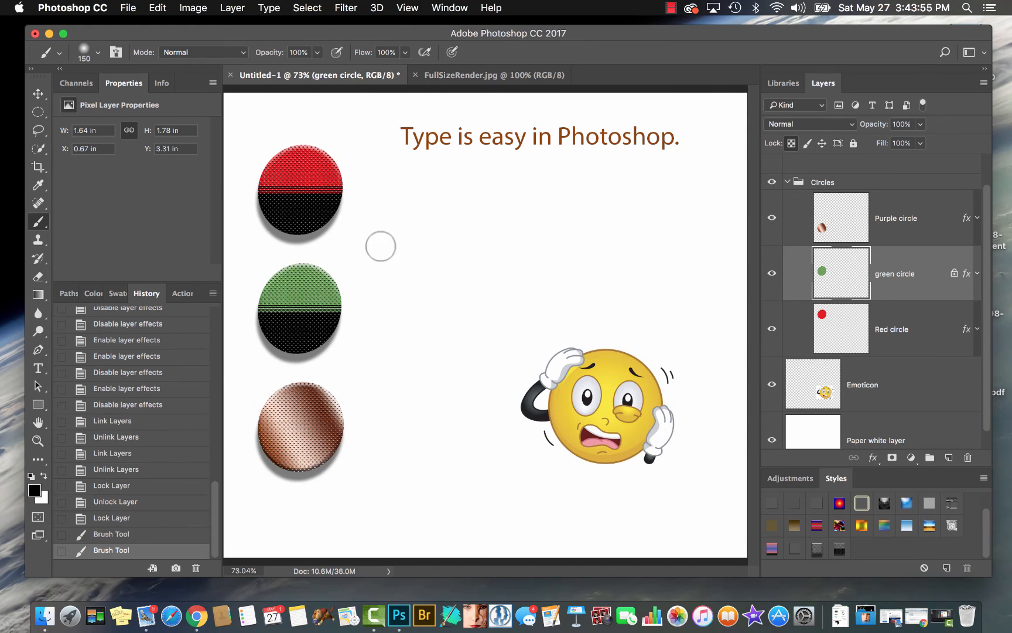
mouse_move(328, 281)
mouse_down()
mouse_move(244, 359)
mouse_move(323, 275)
mouse_up()
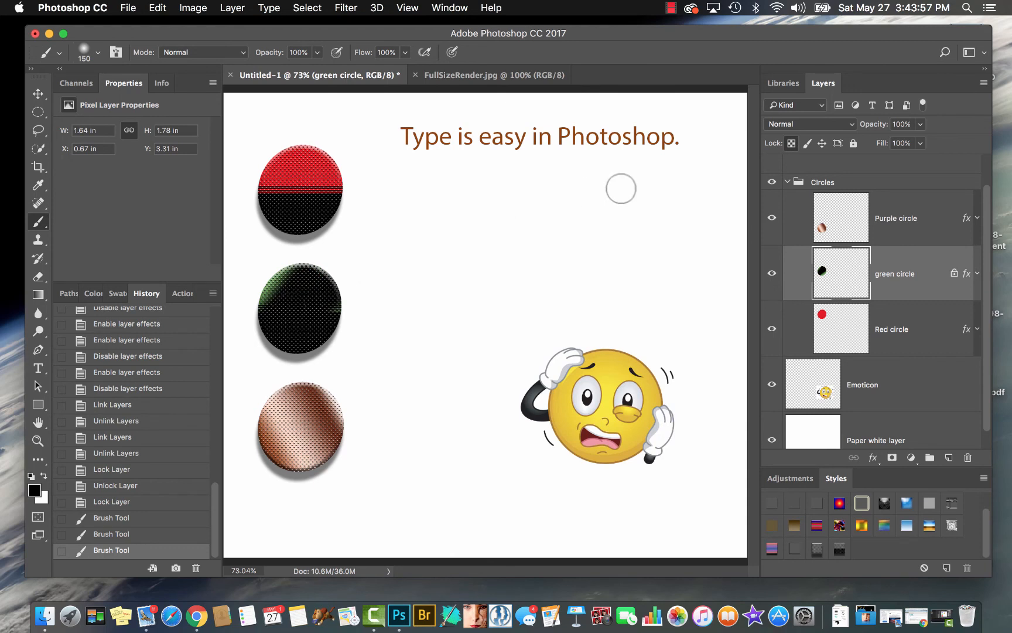
key(super+z)
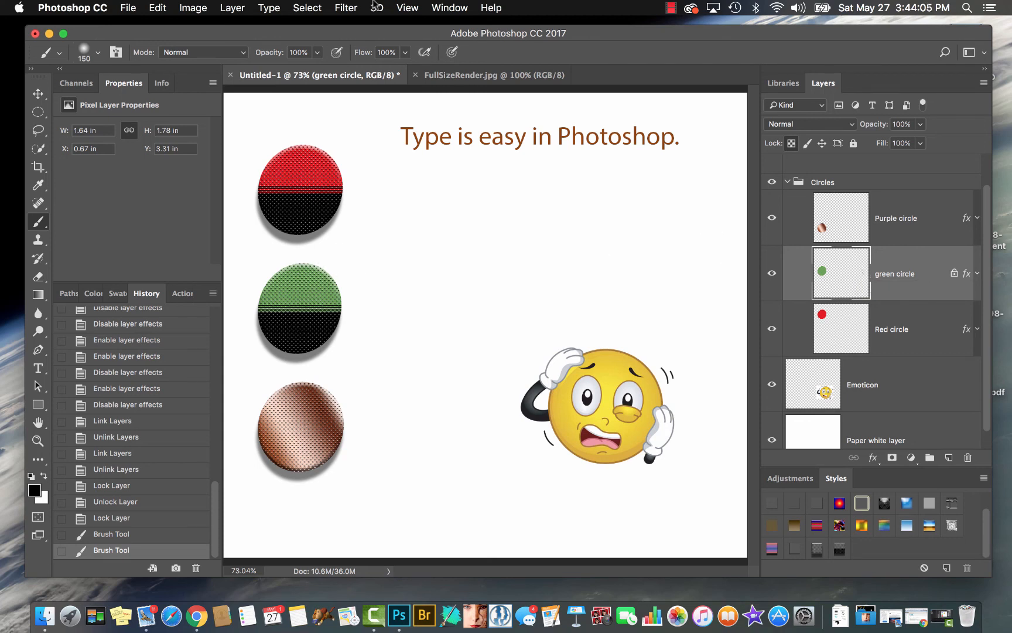
Apply monochromatic Gaussian noise of 209.46% to the green circle layer
click(349, 9)
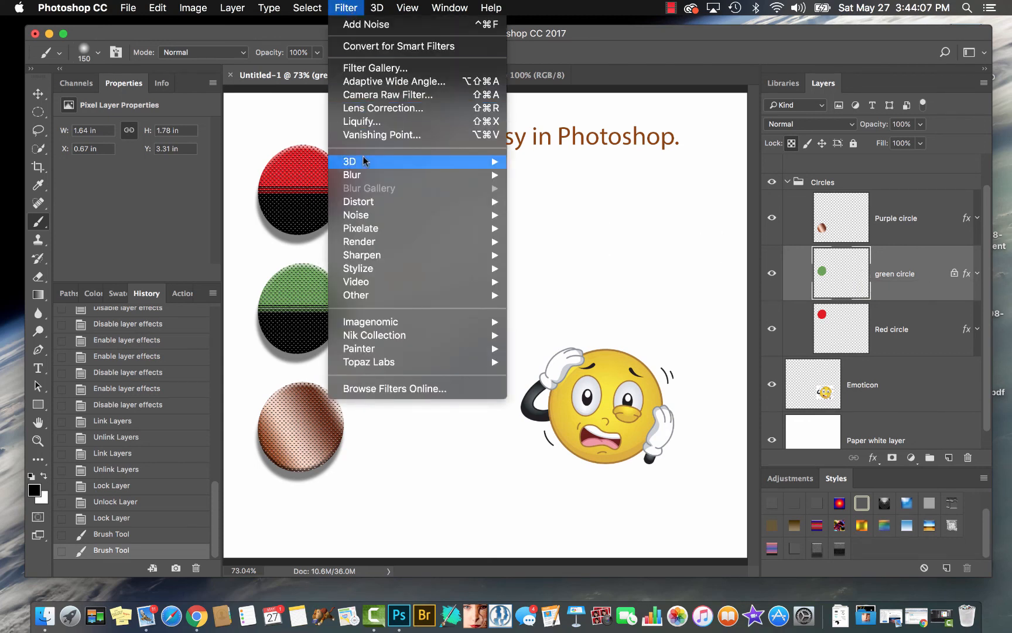
mouse_move(366, 215)
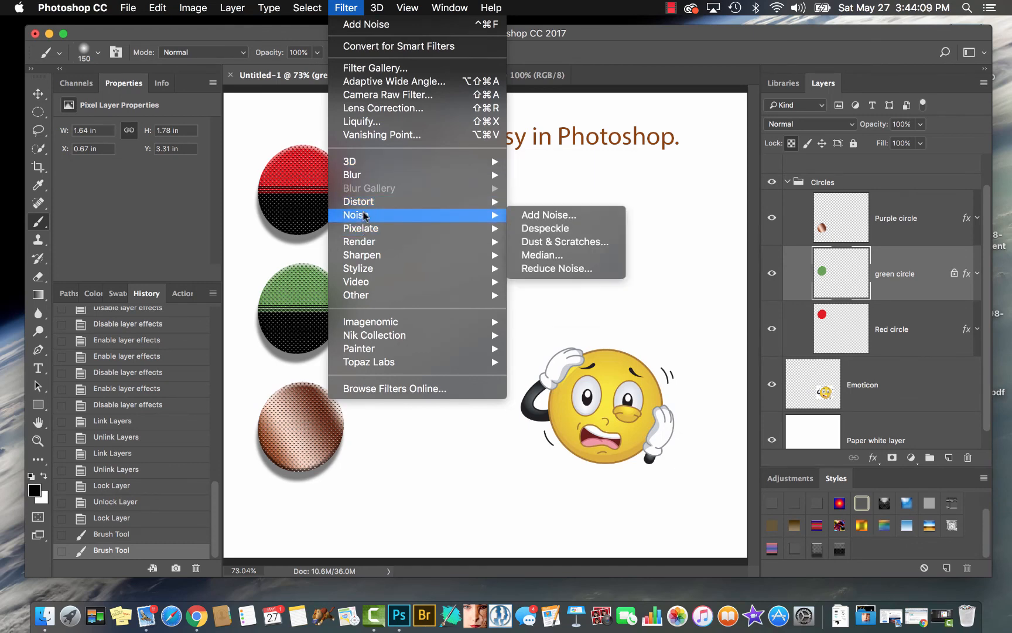
click(538, 215)
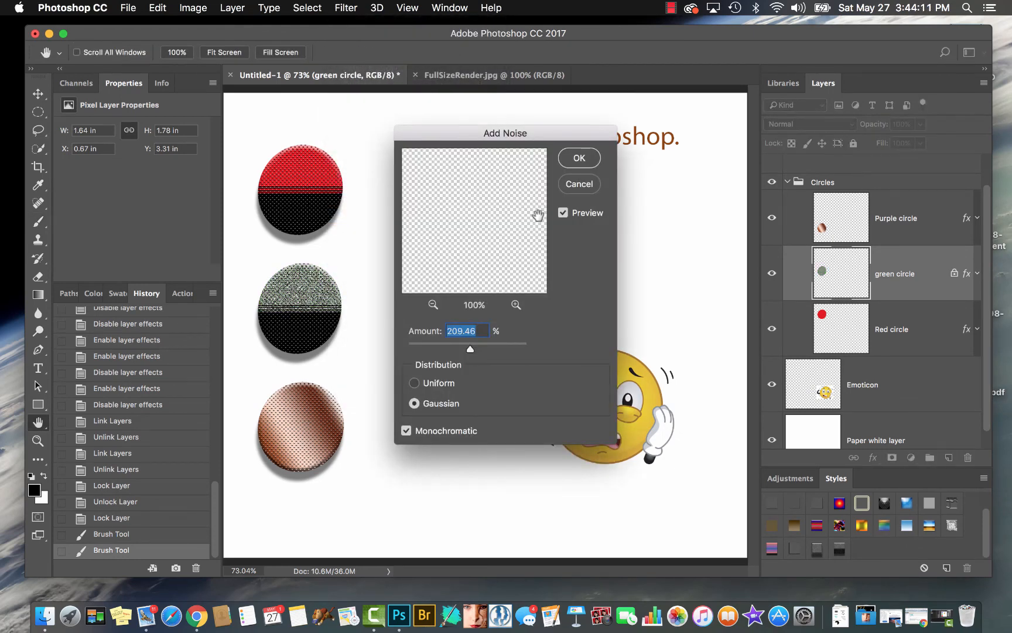
click(579, 158)
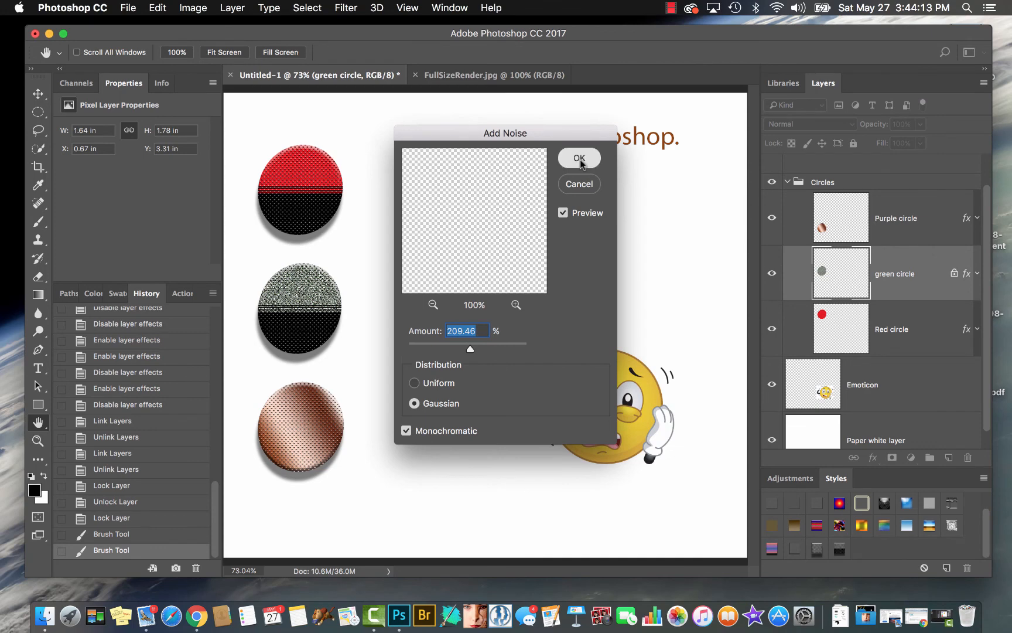
Apply a Gaussian Blur with a radius well below 30 pixels to the green circle layer, and unlock its transparent pixels
click(346, 8)
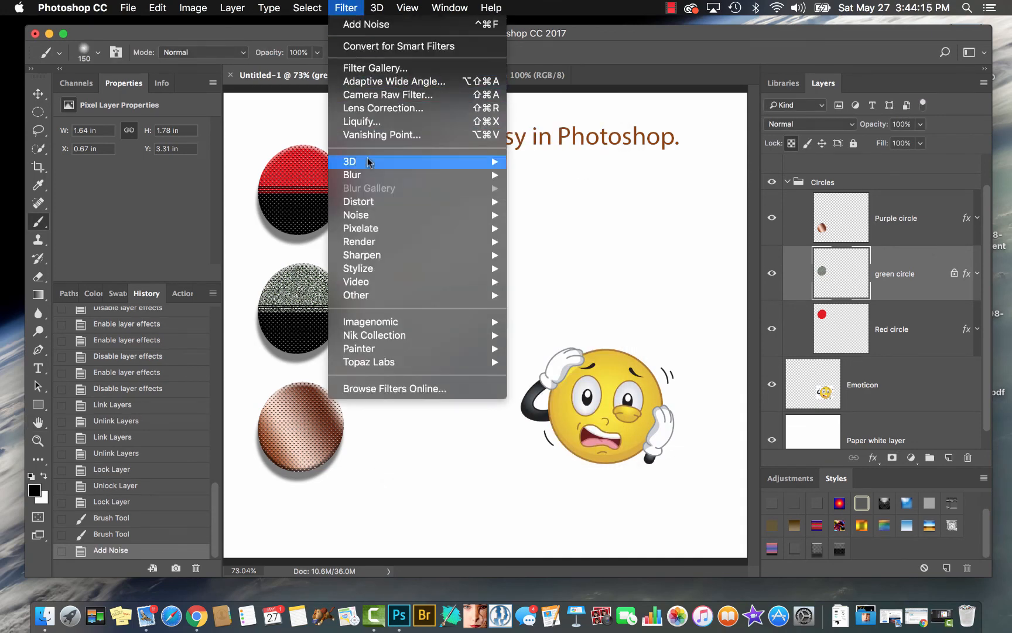
mouse_move(364, 175)
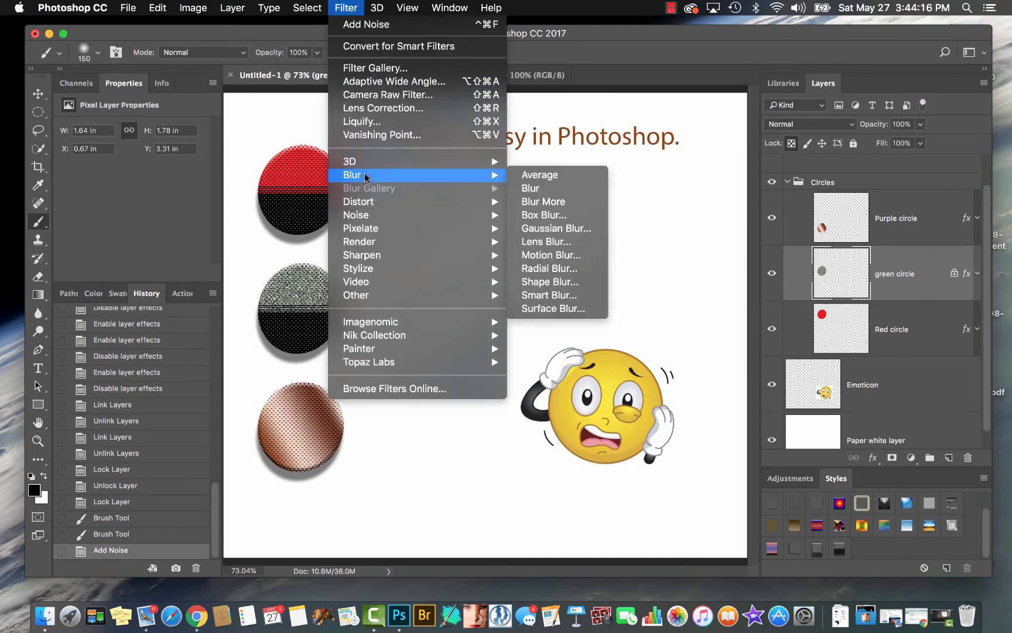
click(543, 228)
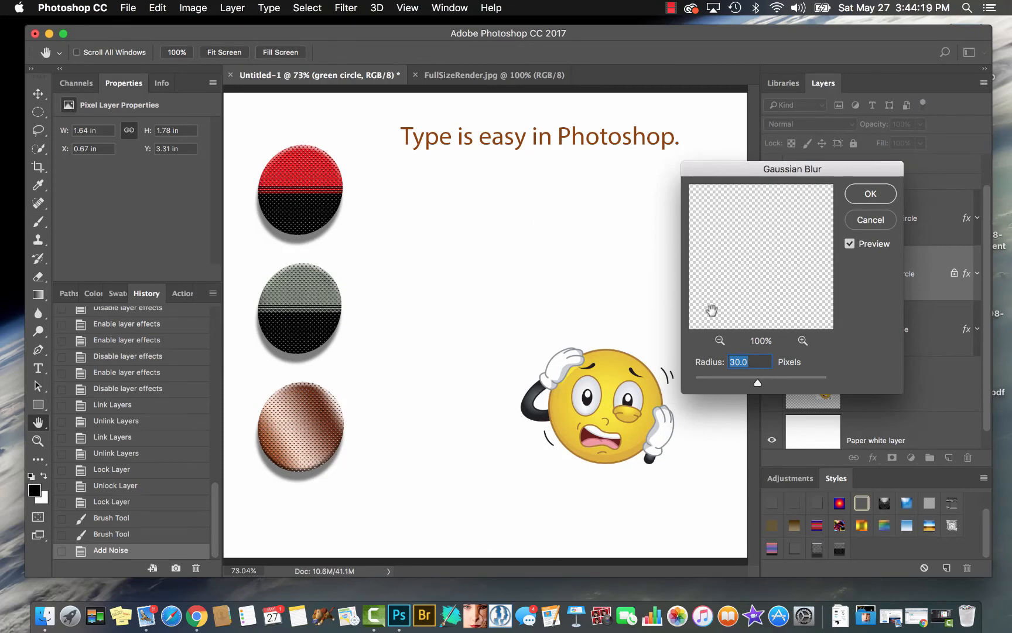
drag(758, 384, 726, 383)
click(871, 194)
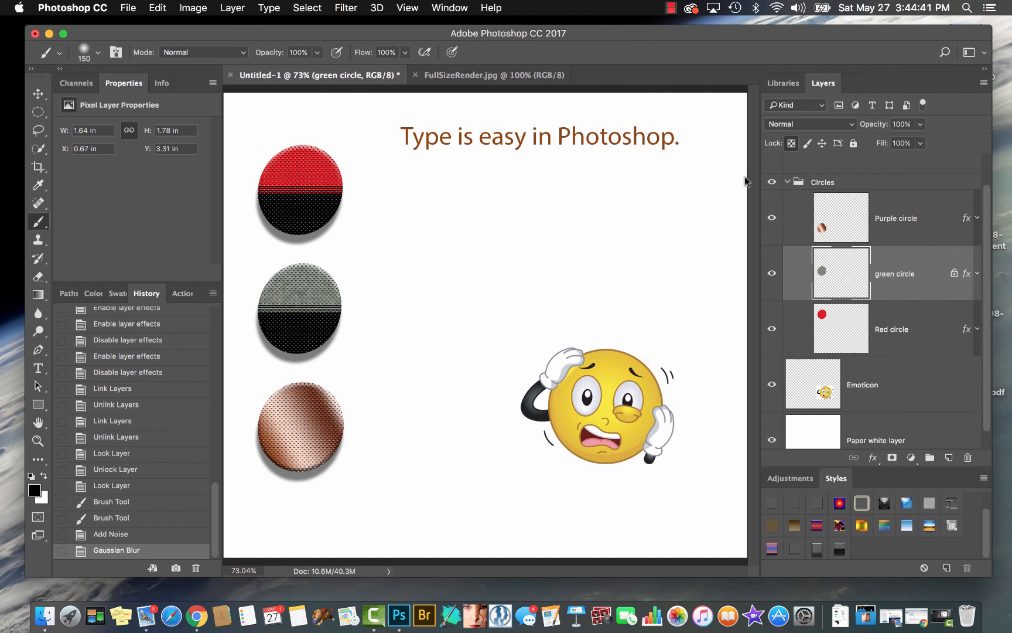
click(791, 143)
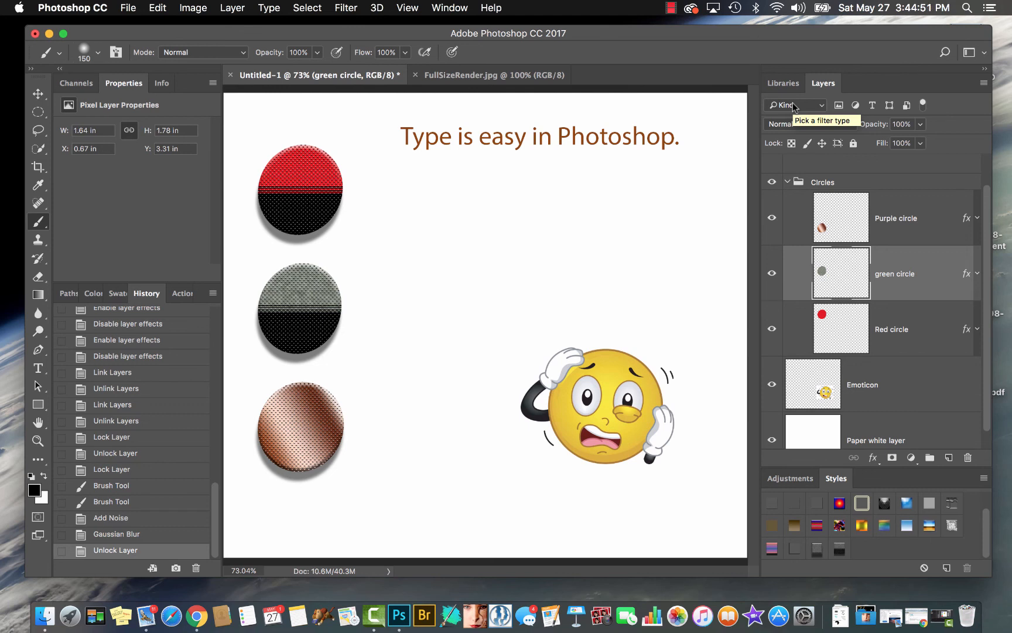
Filter the layer list by the name "emo" and clear the filter text
click(815, 106)
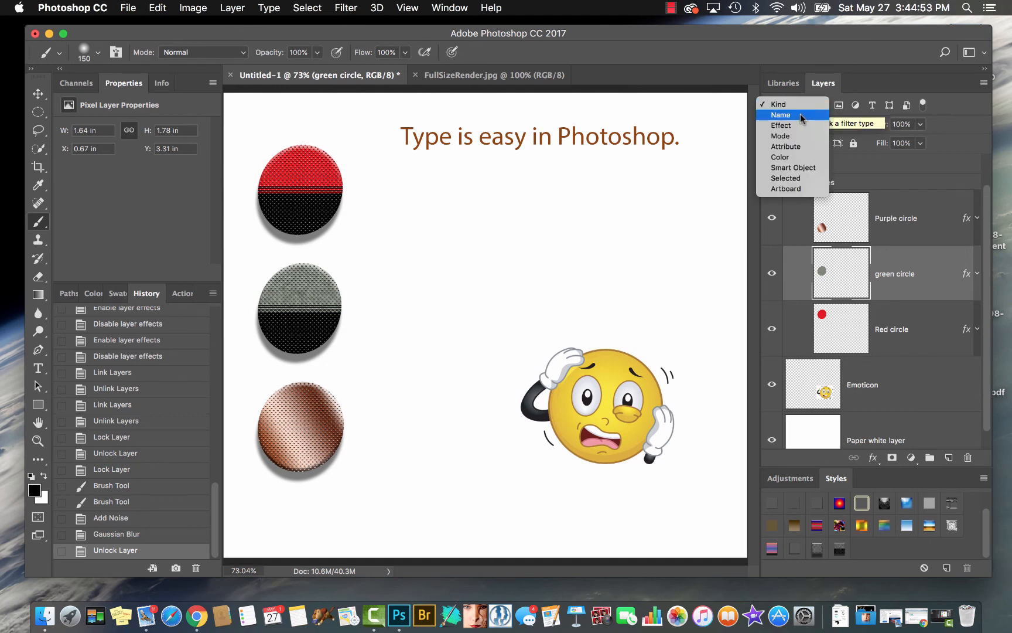
click(800, 115)
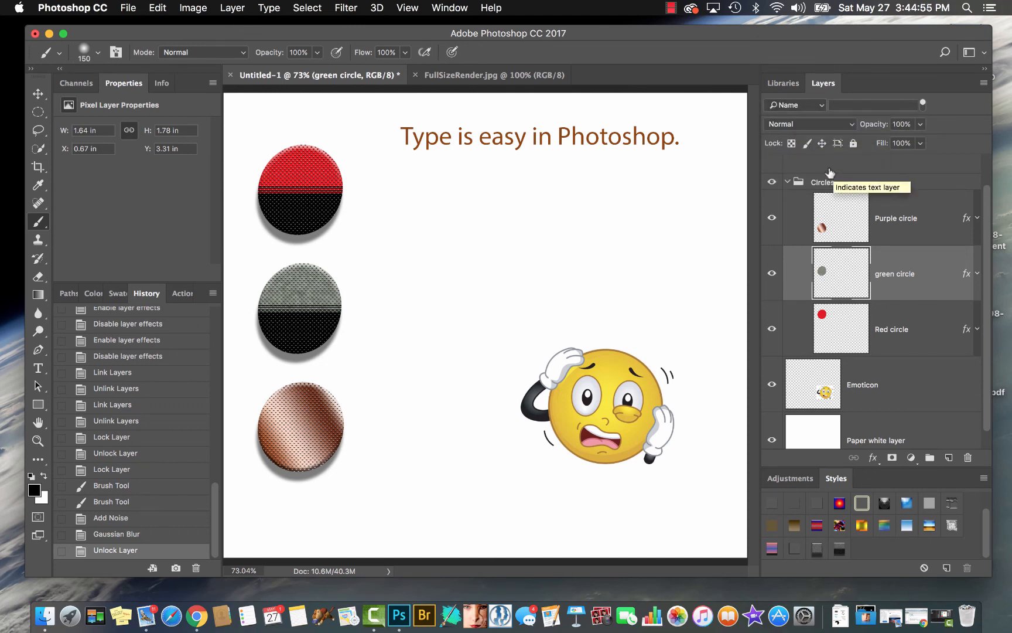
click(840, 105)
text(em)
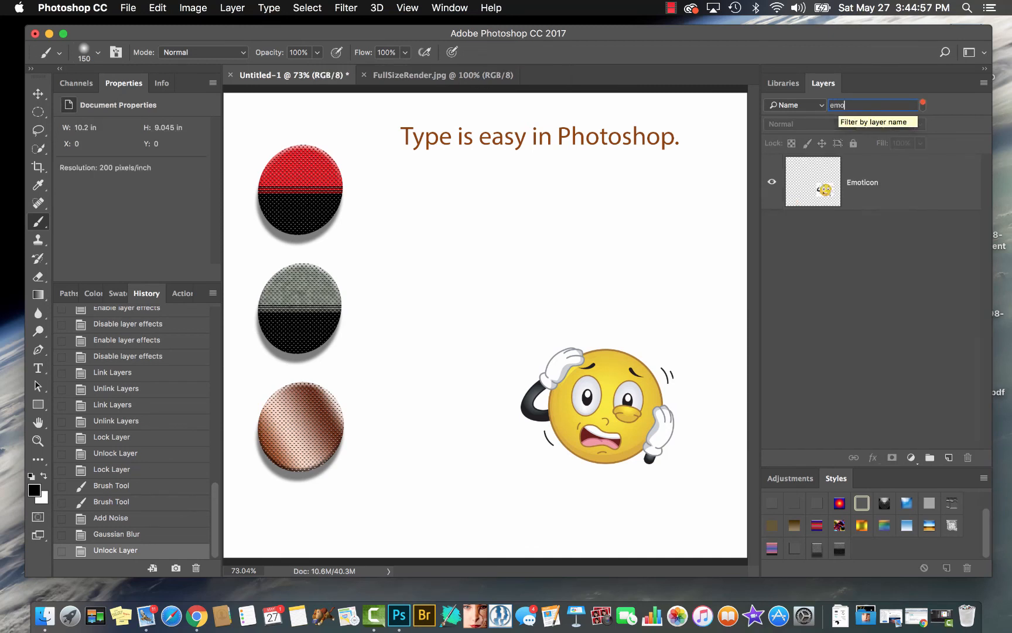
text(o)
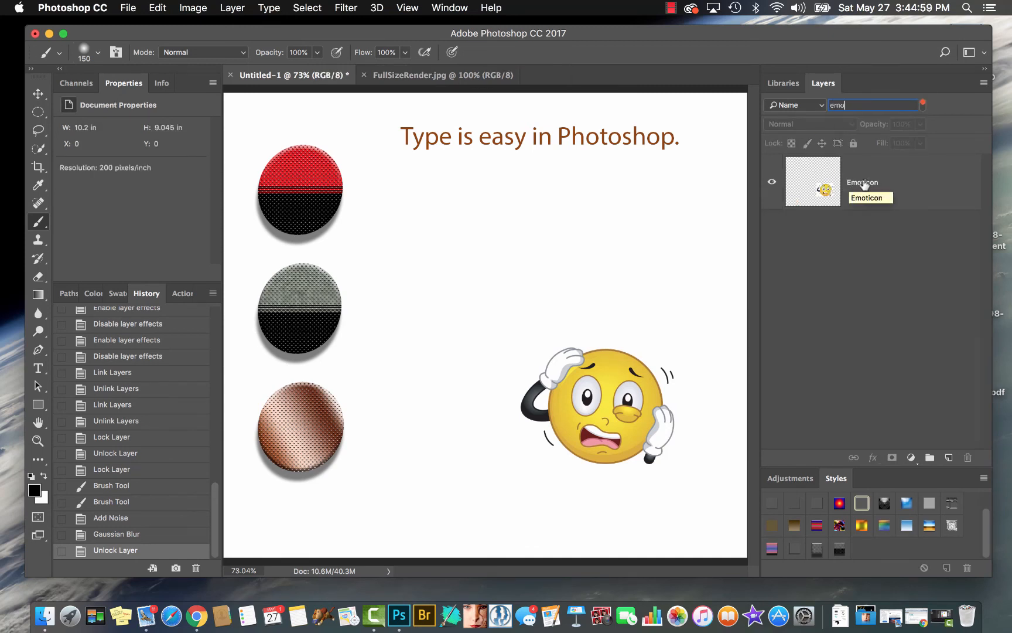
key(BackSpace)
key(BackSpace)
key(BackSpace)
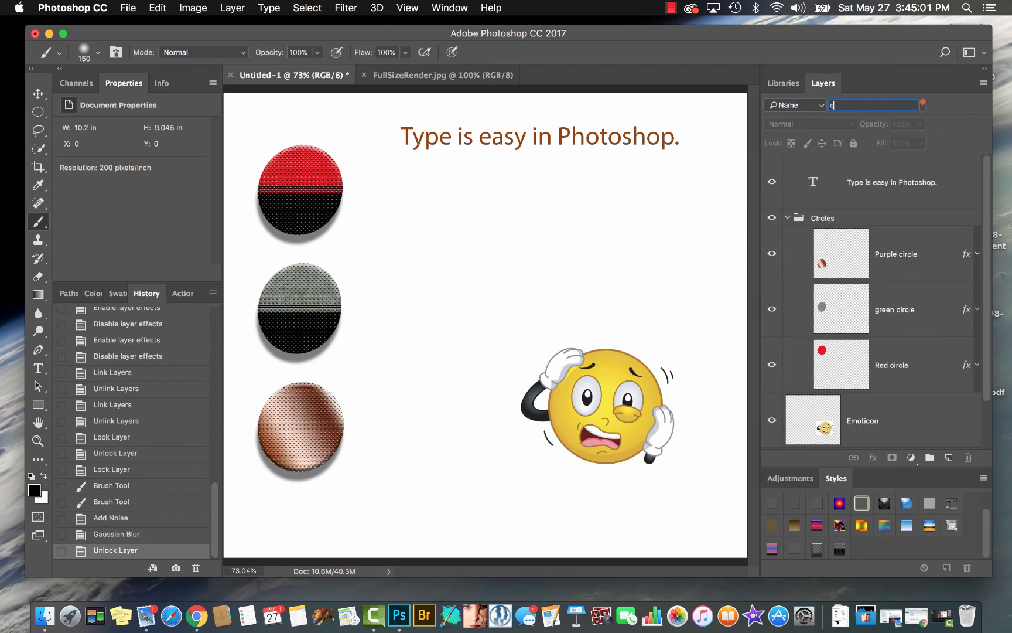
Filter the layer list by the Stroke effect, and return the filter type to Kind
click(811, 109)
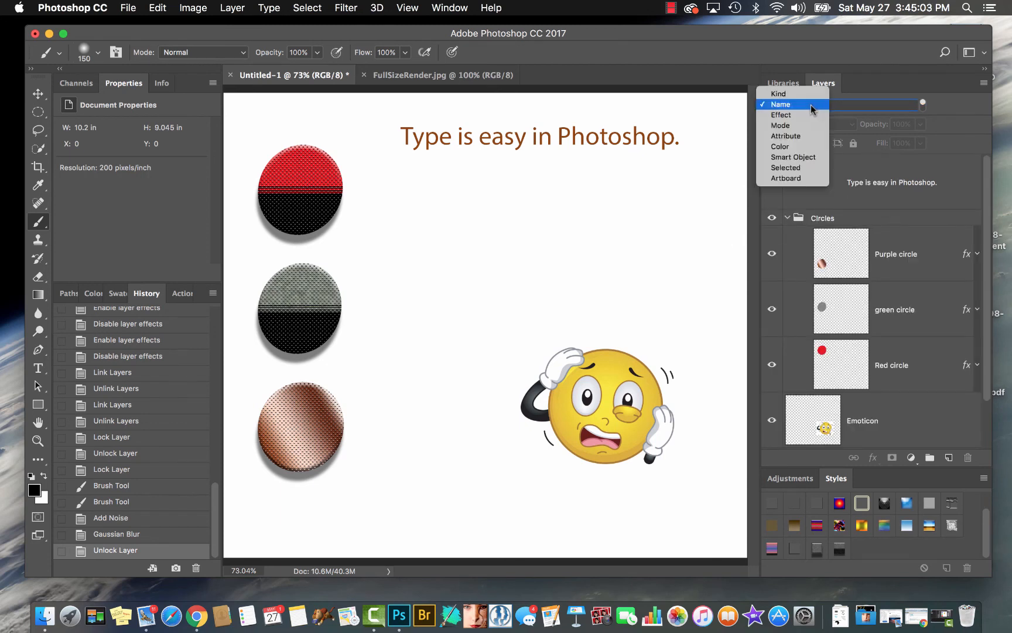
click(804, 113)
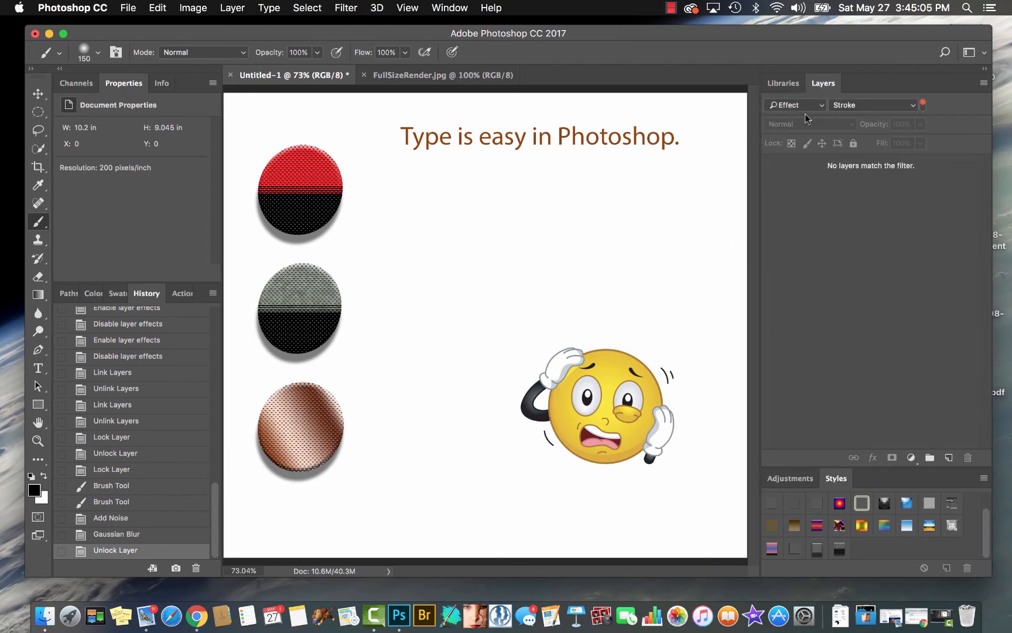
click(911, 105)
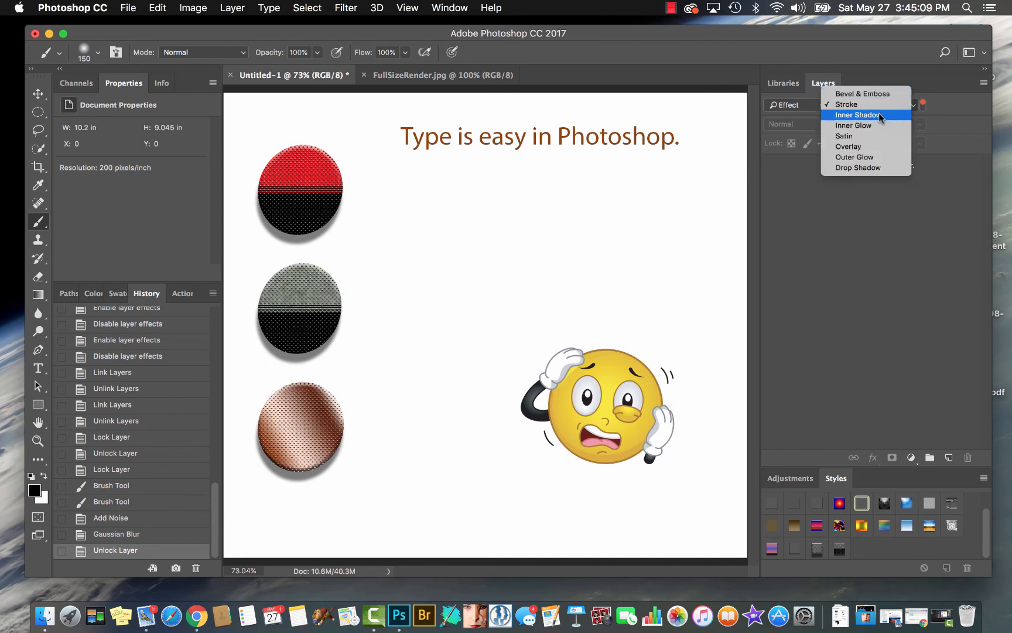
click(796, 107)
click(819, 110)
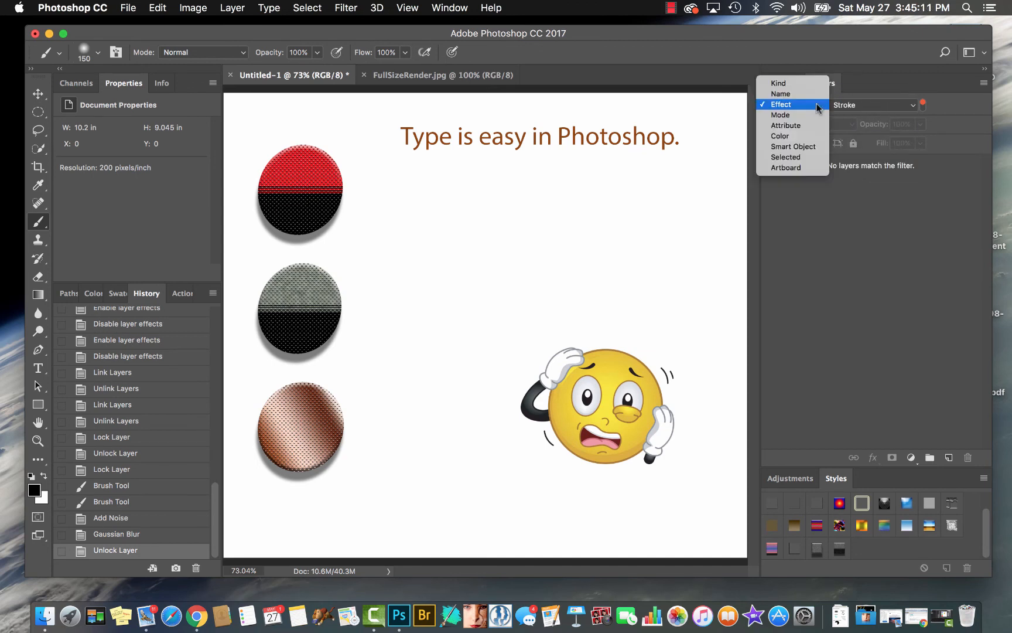
click(803, 105)
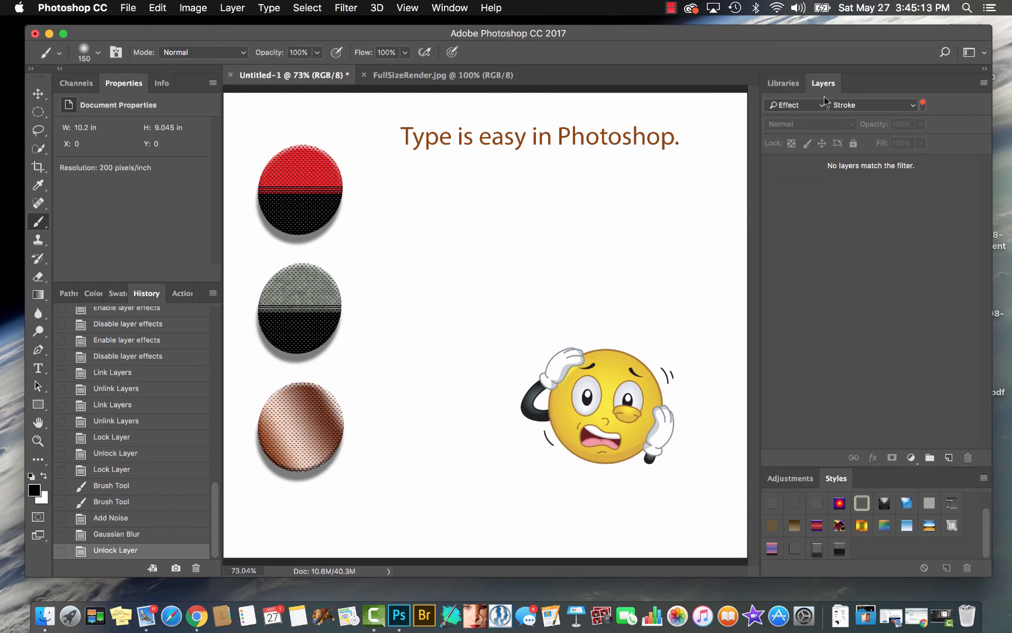
click(823, 109)
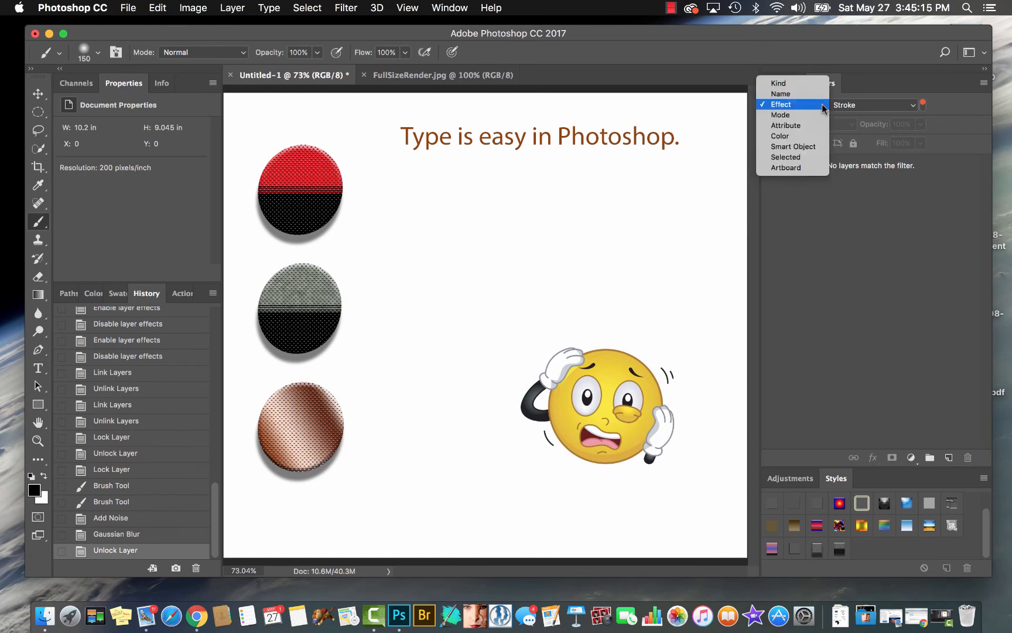
click(814, 90)
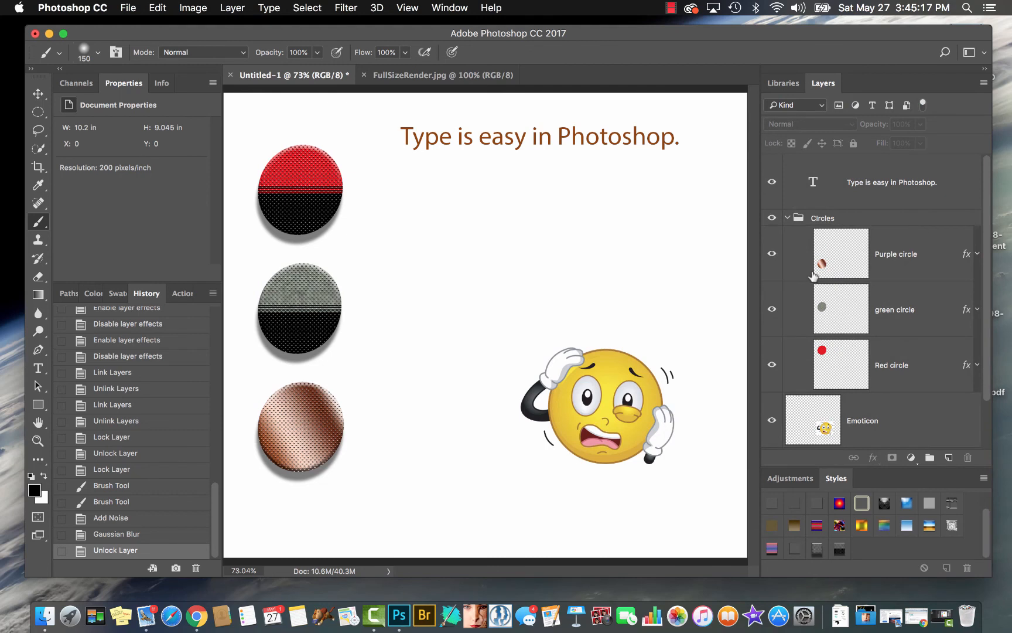
Expand the effects lists of the Purple circle, green circle and Red circle layers to examine their applied effects
click(976, 254)
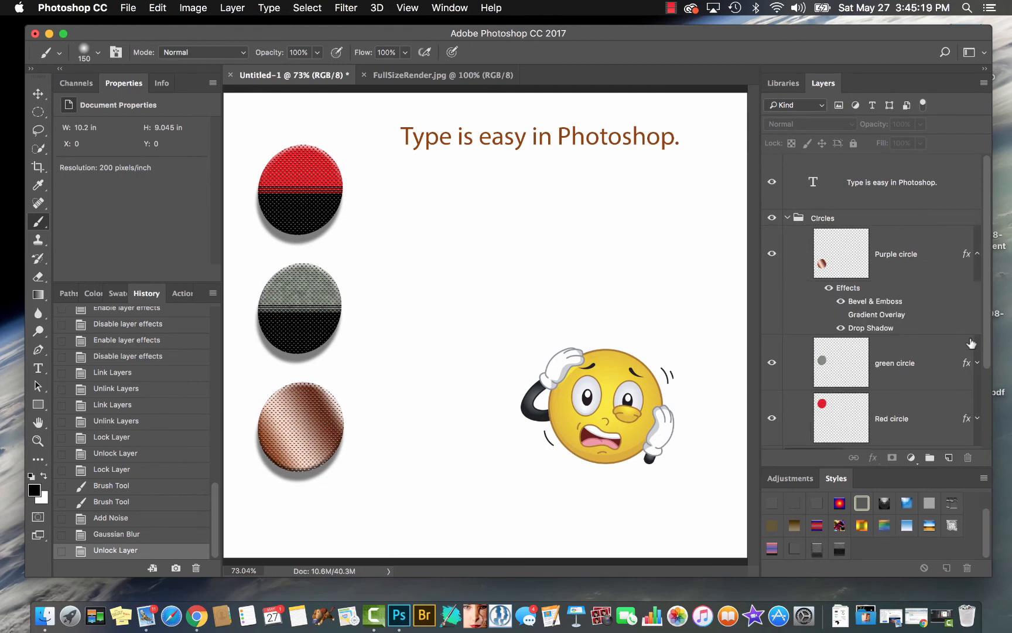
click(975, 367)
click(976, 363)
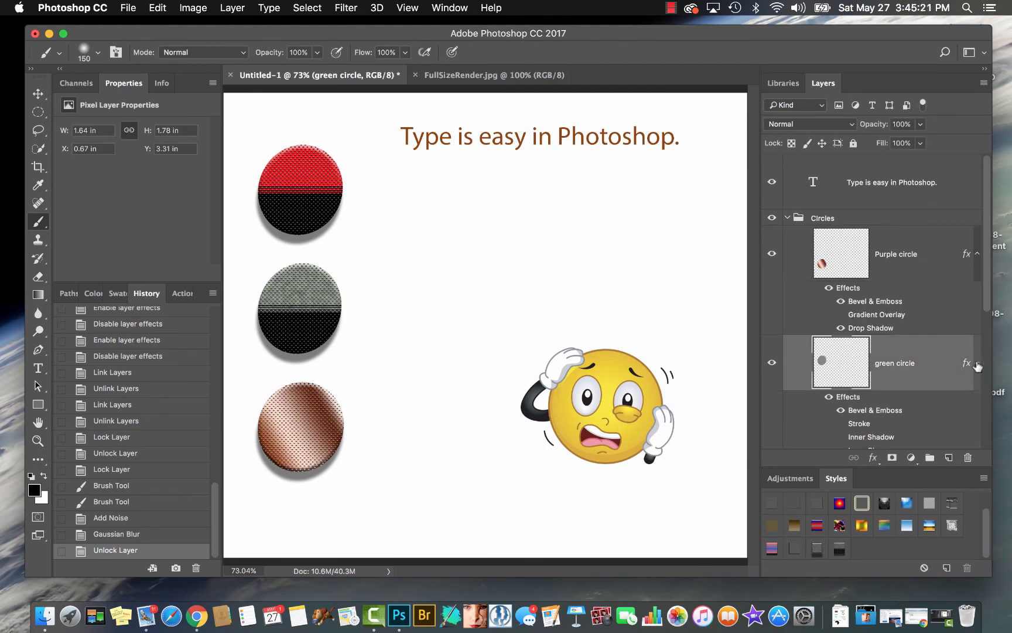
scroll(969, 402, down, 8)
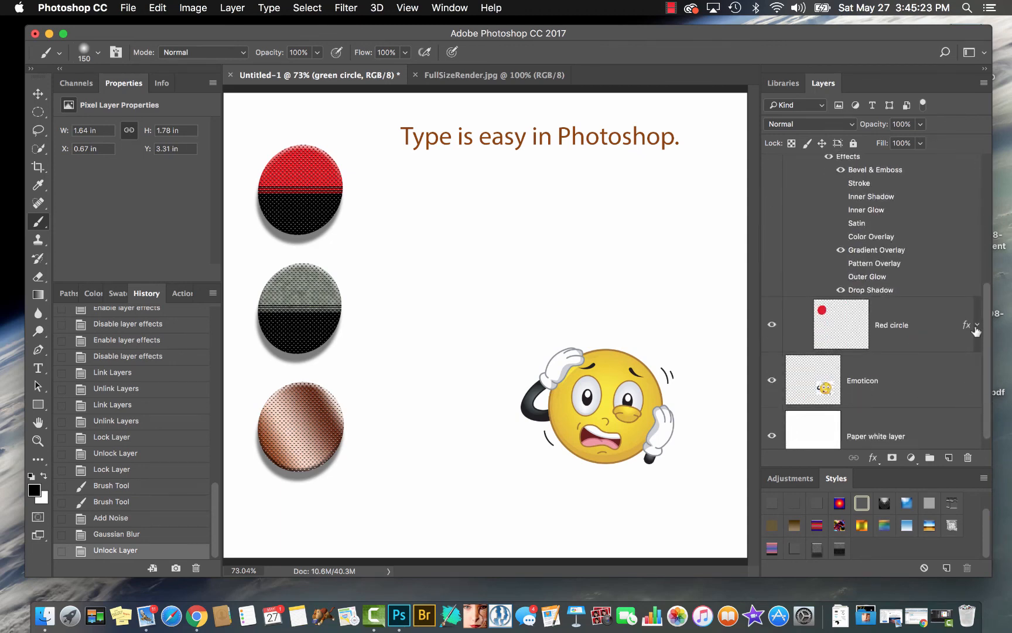
click(978, 325)
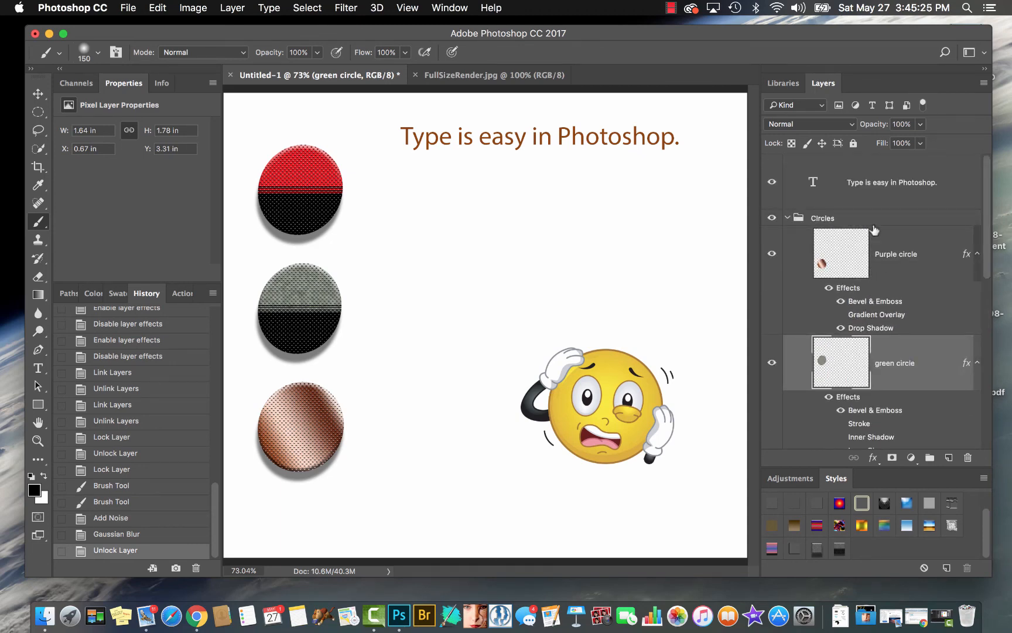
Switch the layer list's filter type from Kind to Effect
click(822, 106)
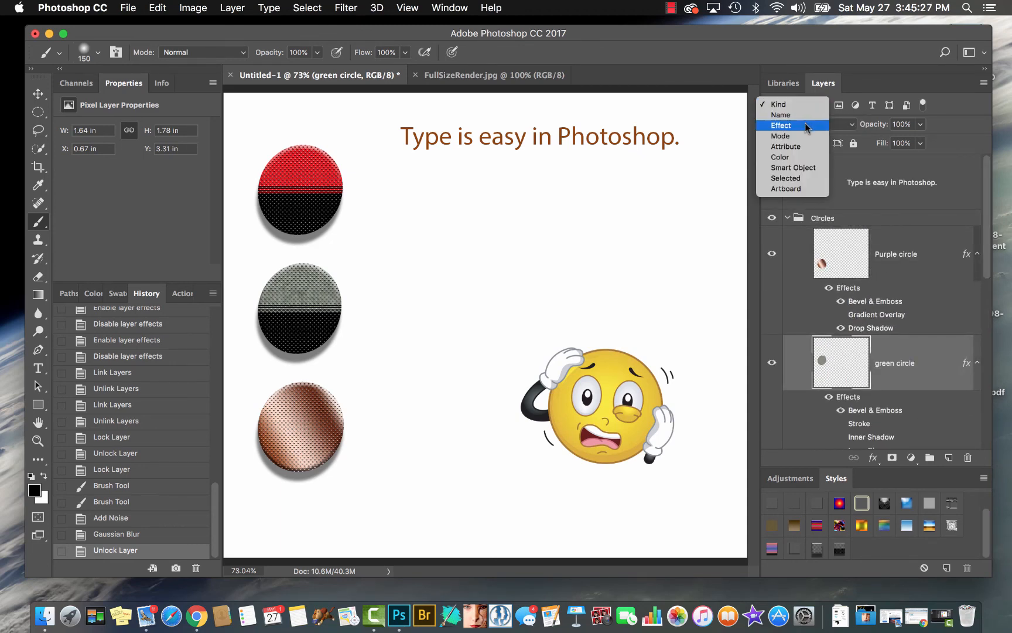
click(807, 125)
click(807, 127)
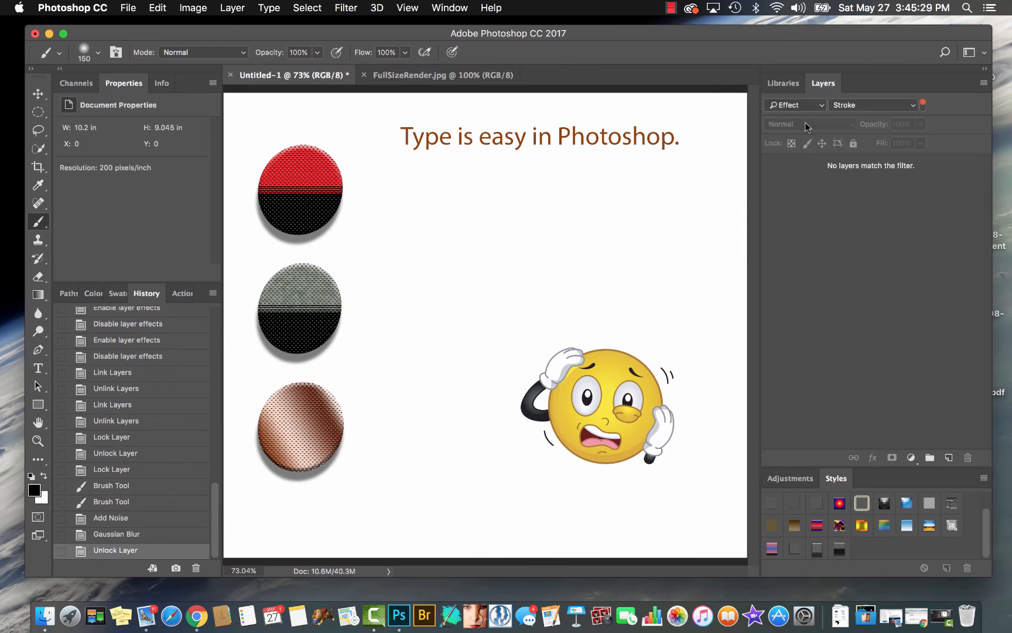
Filter the layer list by the Bevel & Emboss effect, switching the filter type to Name and back to Effect
click(907, 106)
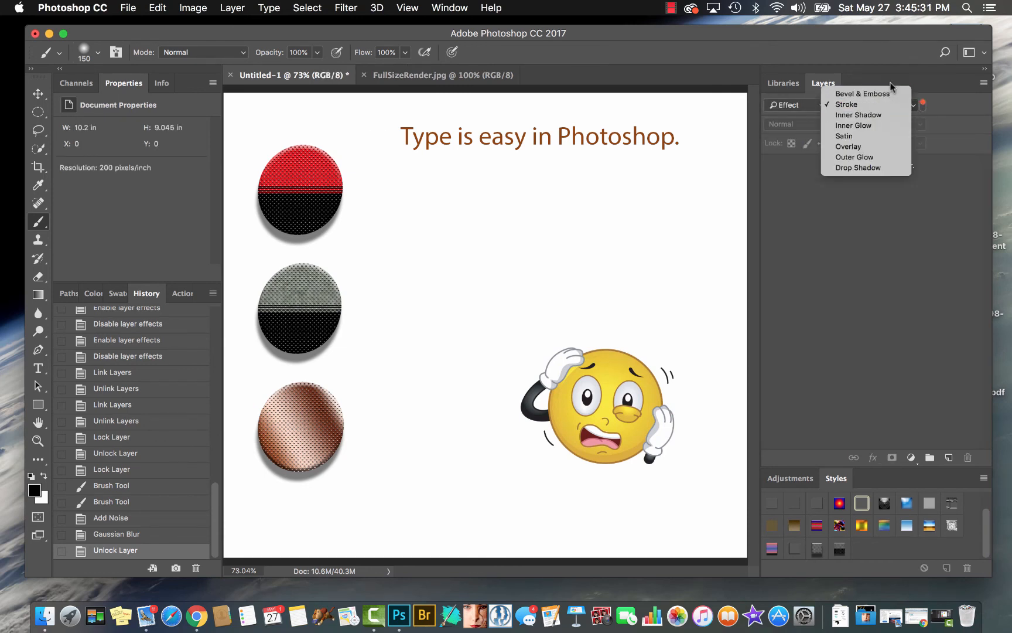
click(887, 95)
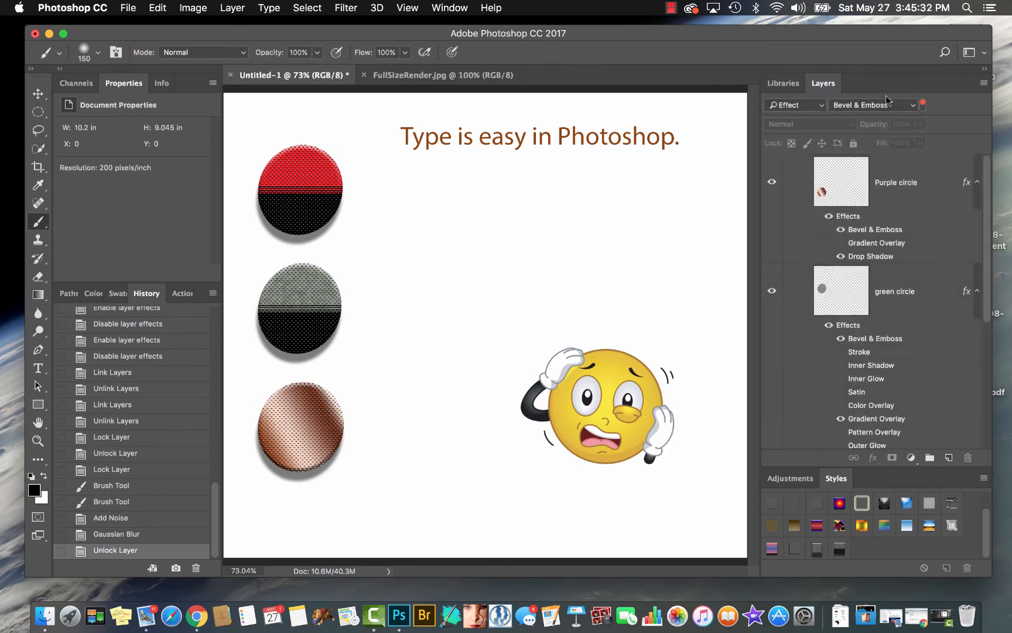
click(818, 105)
click(808, 96)
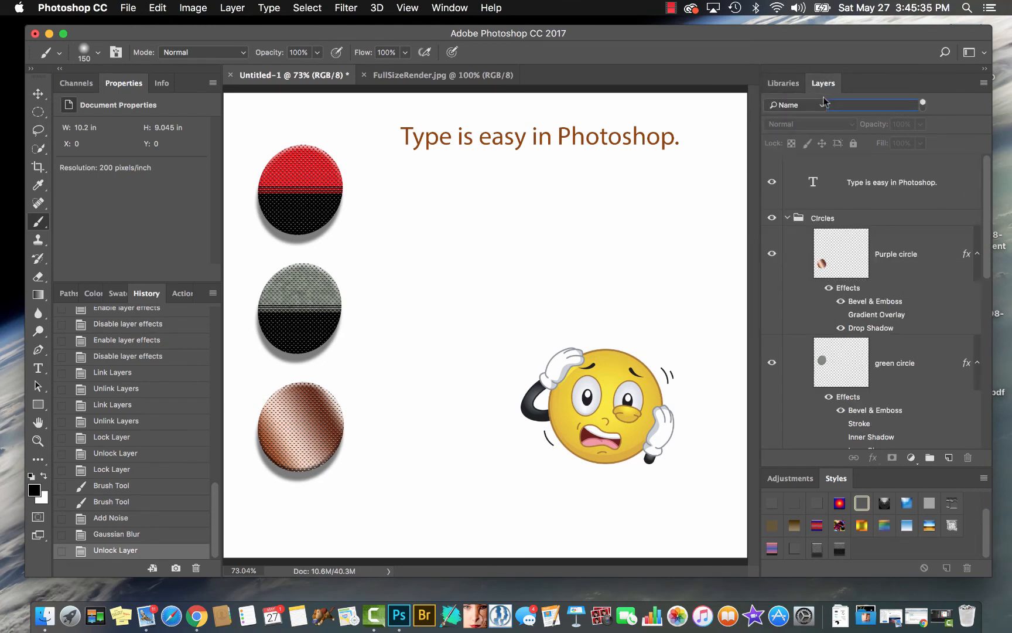
click(811, 103)
click(814, 113)
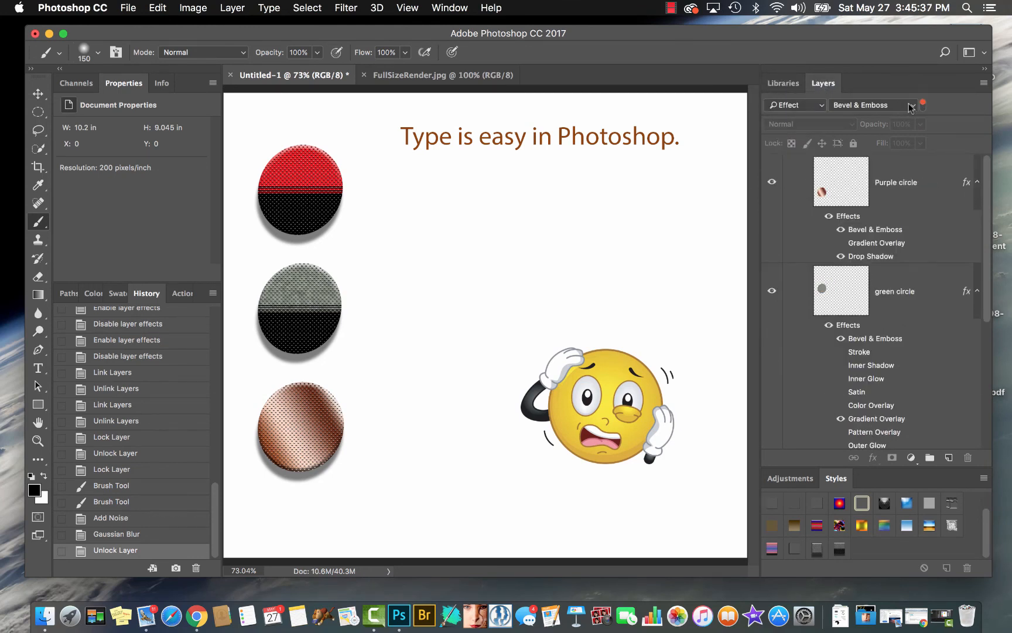
Filter the layer list by the Drop Shadow effect, and return the effect filter to Bevel & Emboss
click(909, 106)
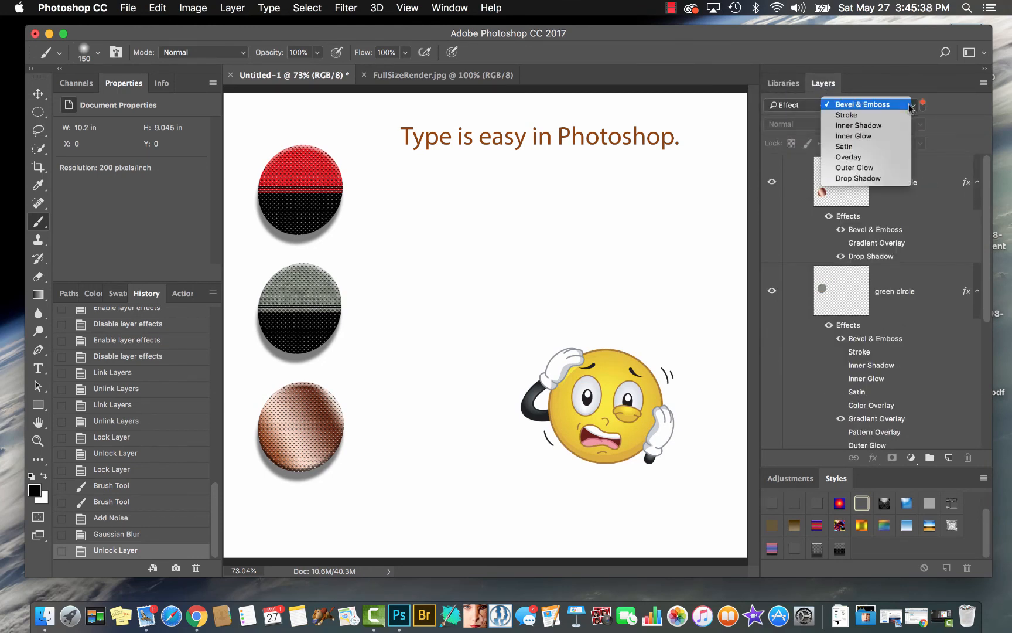
click(897, 178)
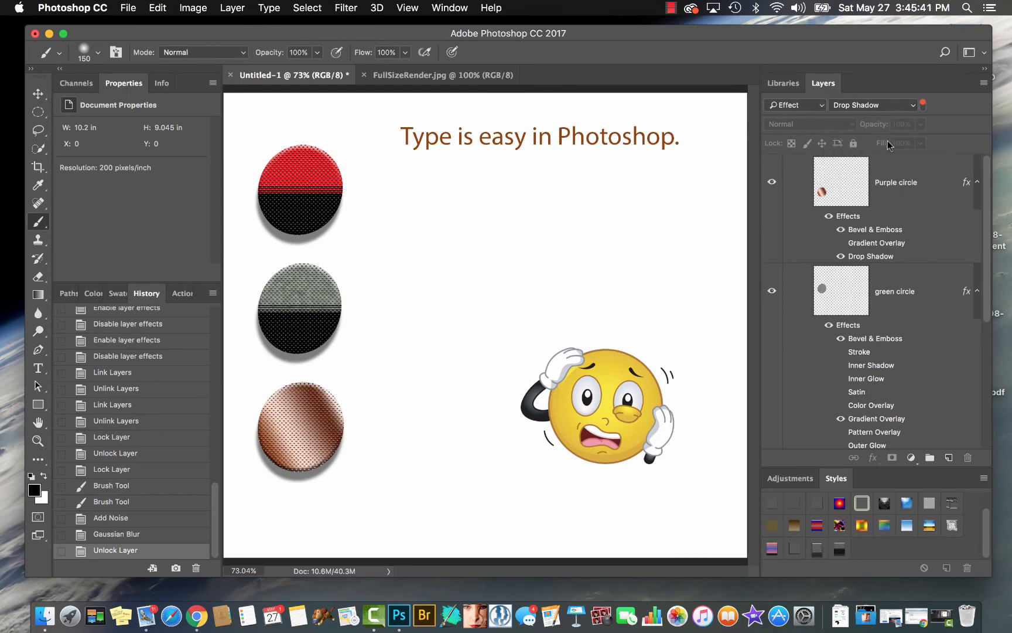
click(913, 105)
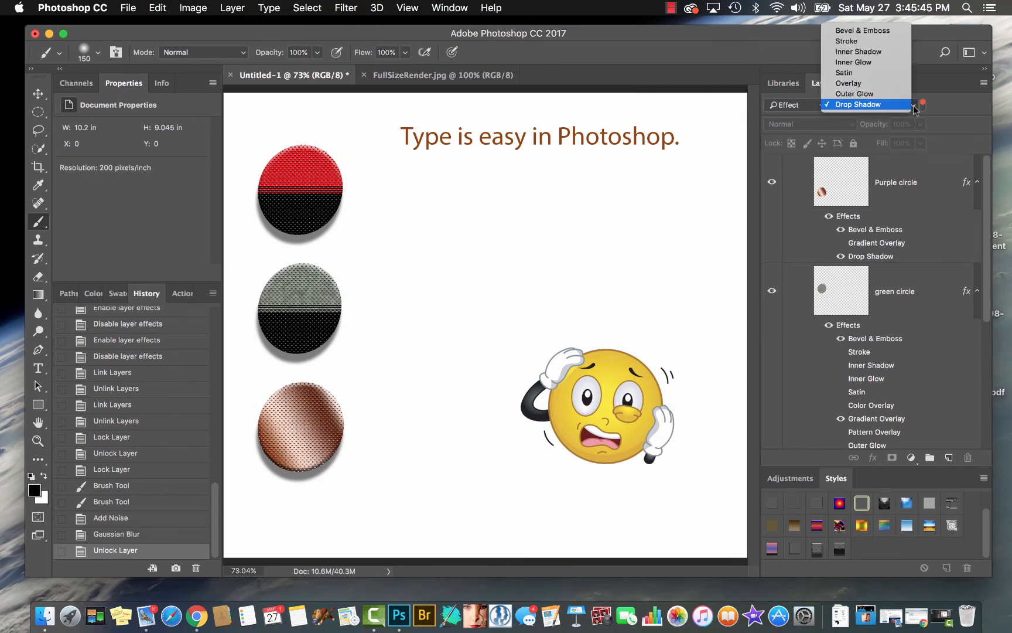
click(896, 31)
Filter the layer list by blending Mode, and change the filter type to Attribute
click(818, 107)
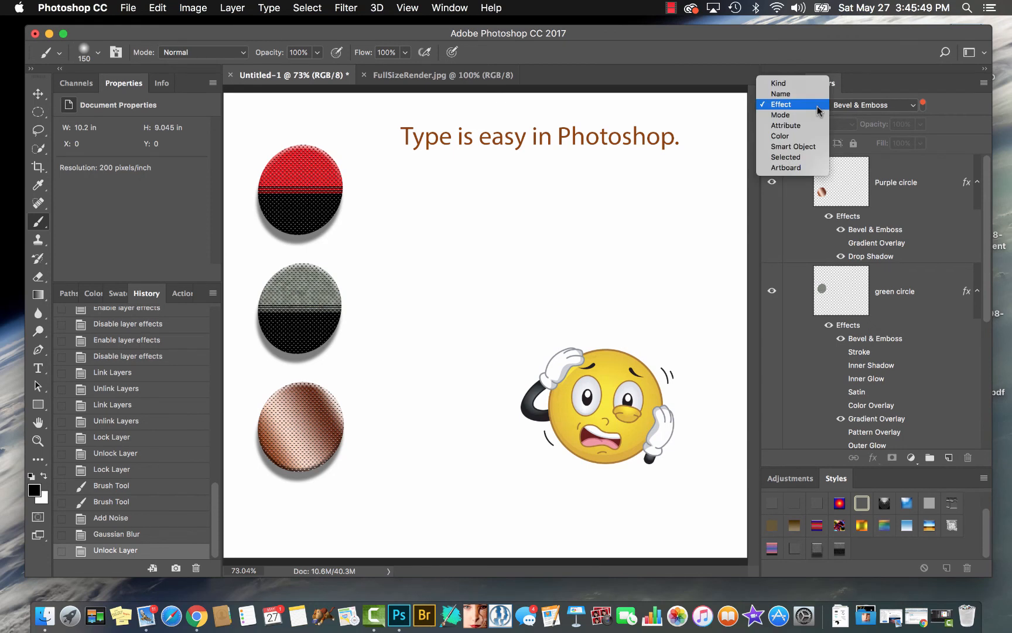
click(812, 116)
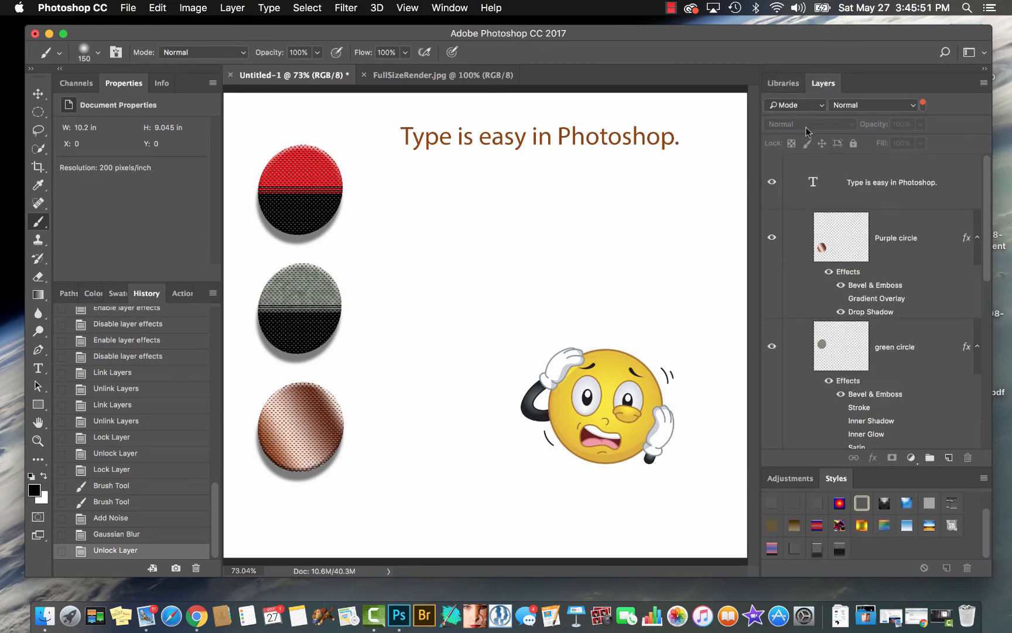
click(823, 108)
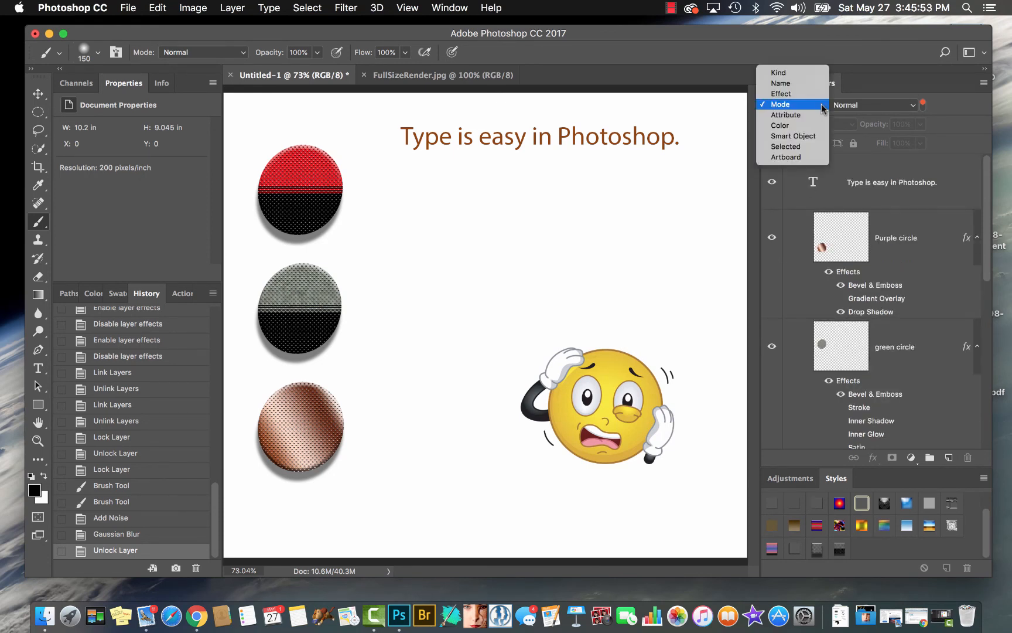
click(813, 116)
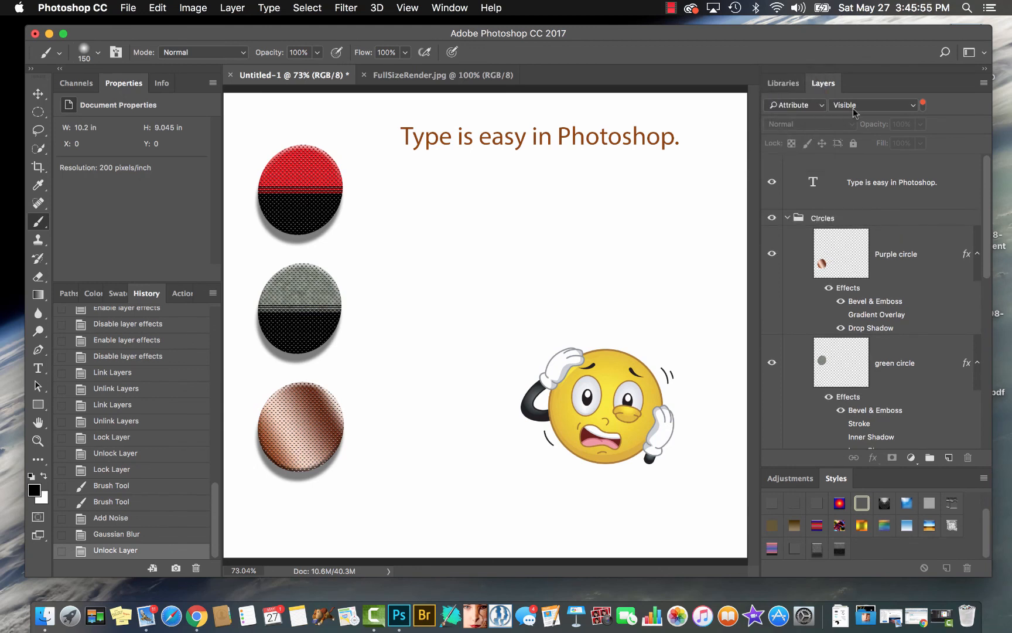
Filter the layer list by the Locked, Empty and Linked attributes in turn
click(913, 109)
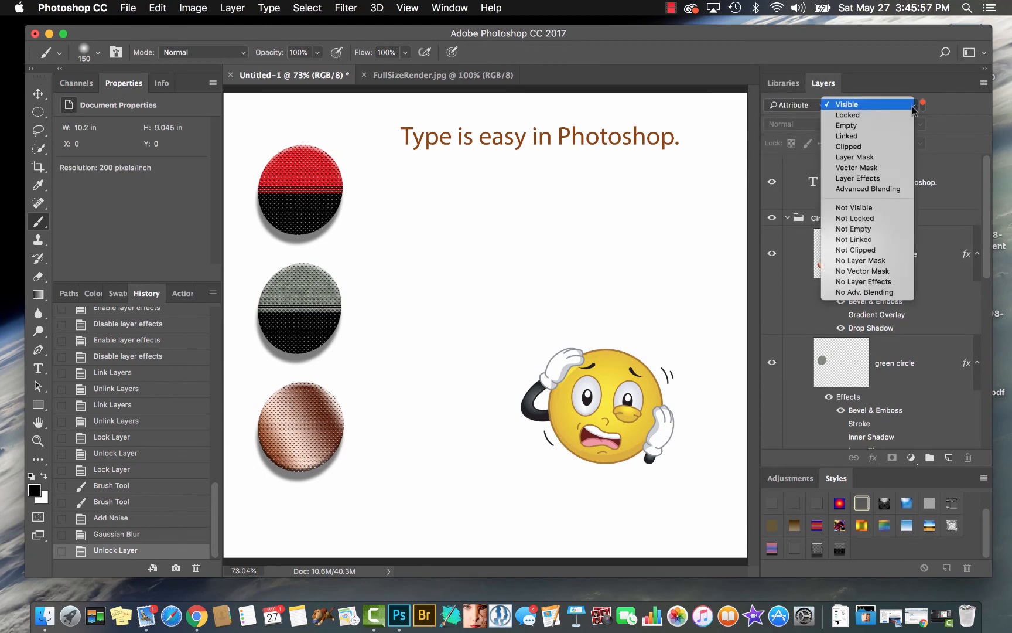
click(898, 116)
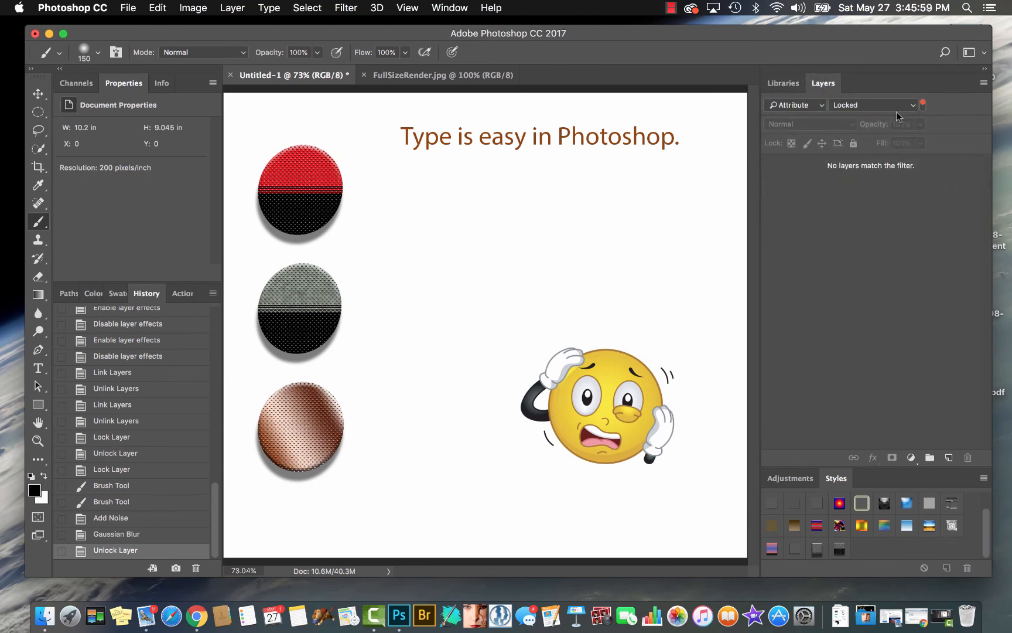
click(912, 107)
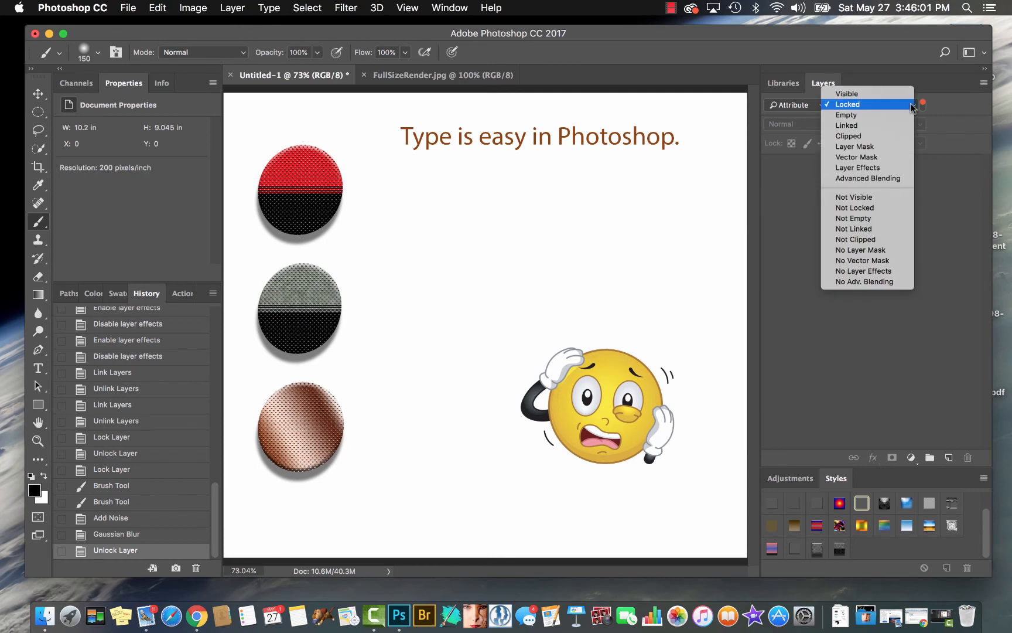
click(893, 114)
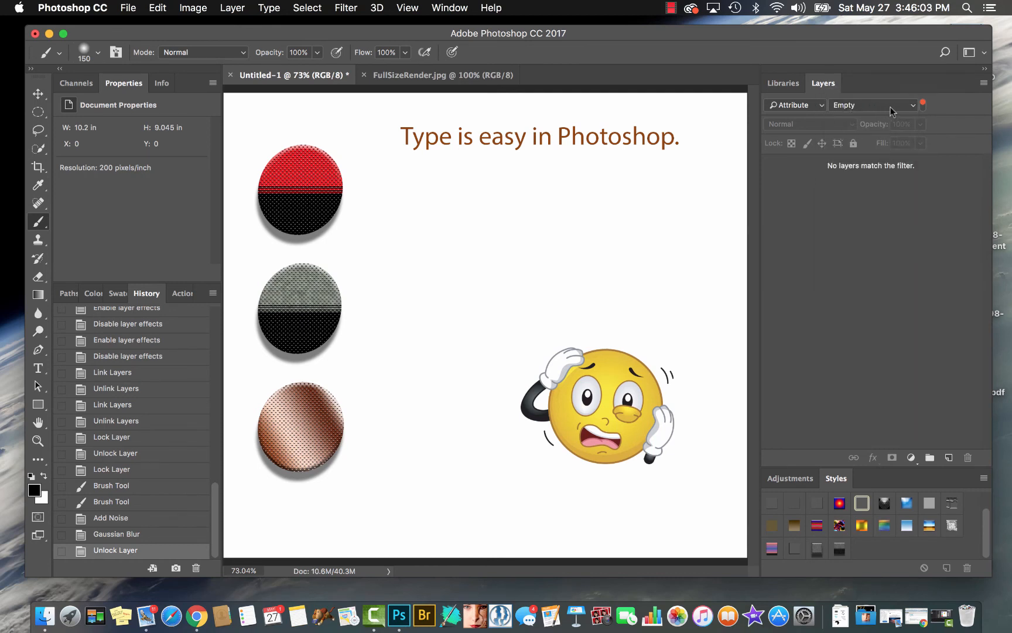
click(912, 107)
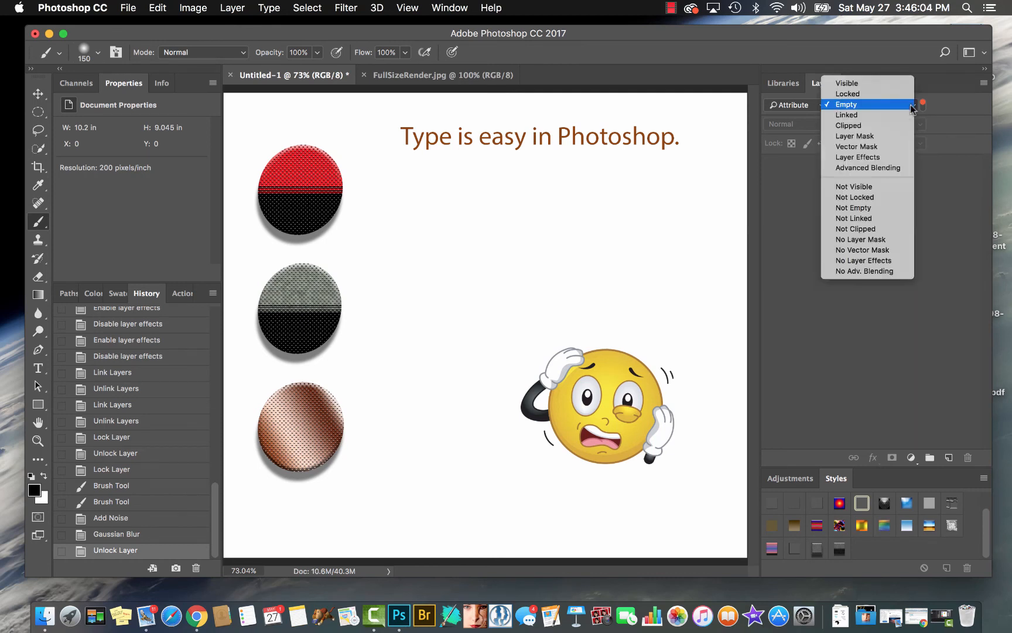
click(866, 117)
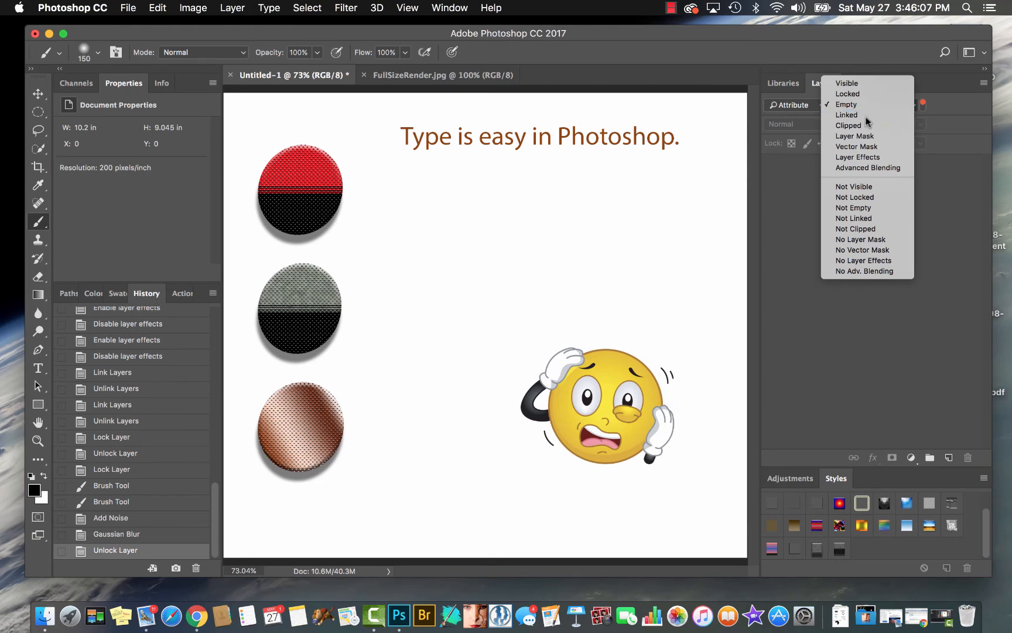
Filter the layer list by the Not Visible attribute, and return the attribute filter to Visible
click(897, 105)
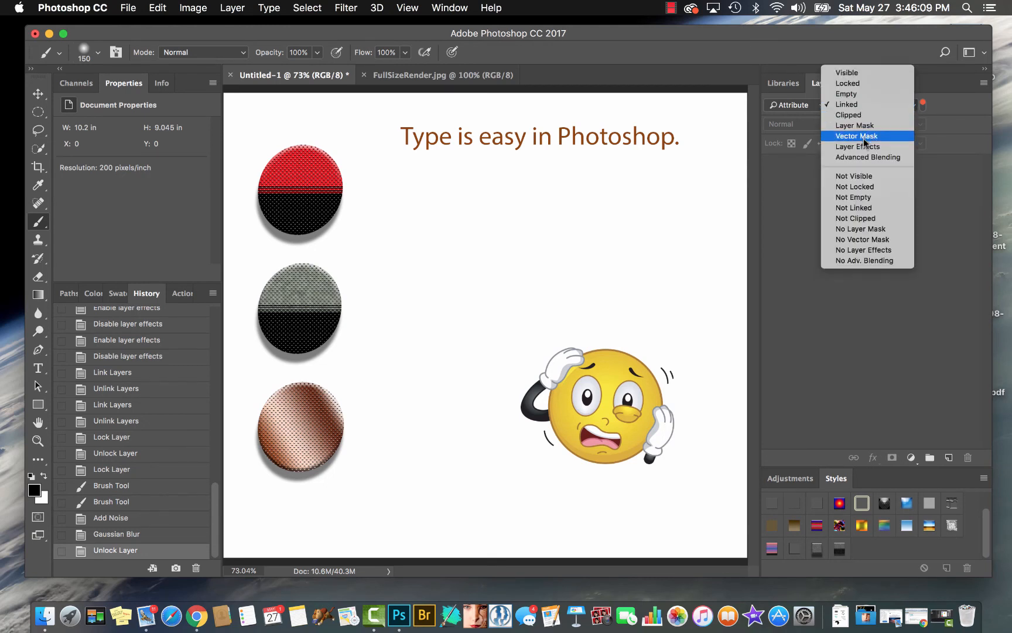
click(844, 176)
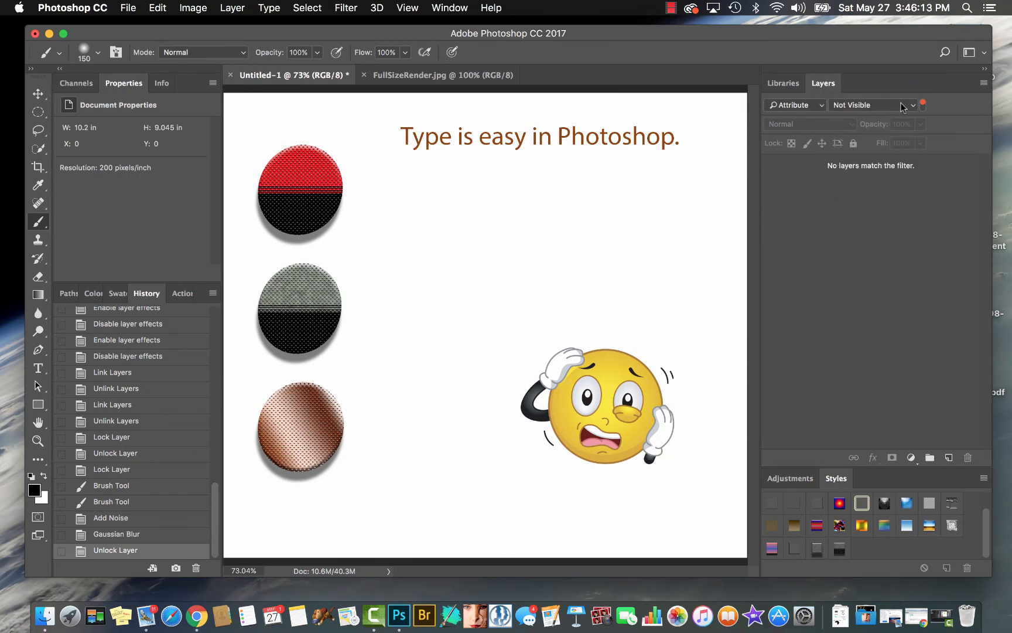
click(901, 106)
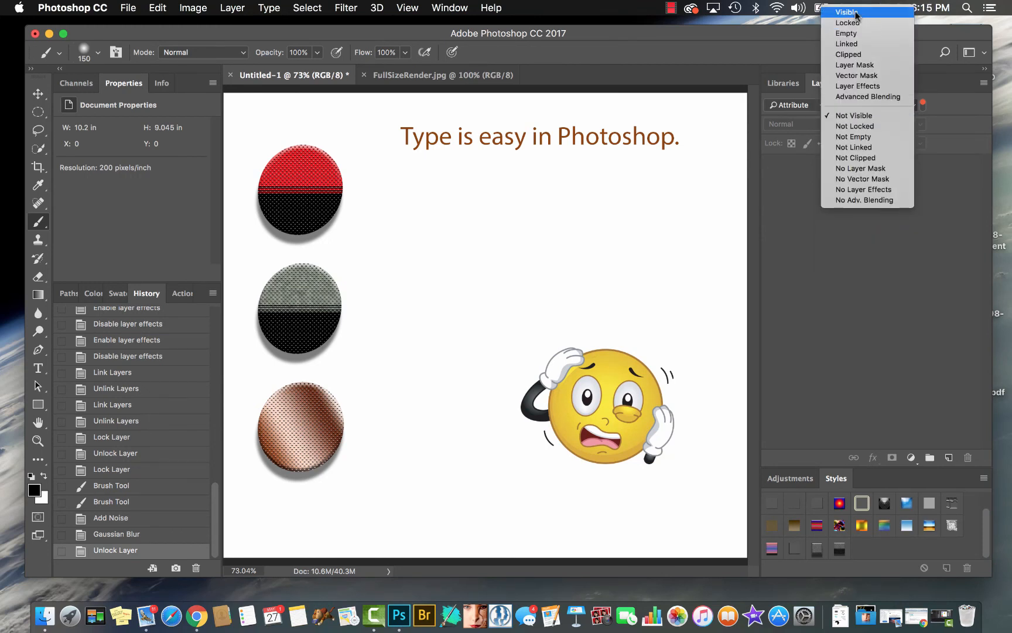
click(859, 13)
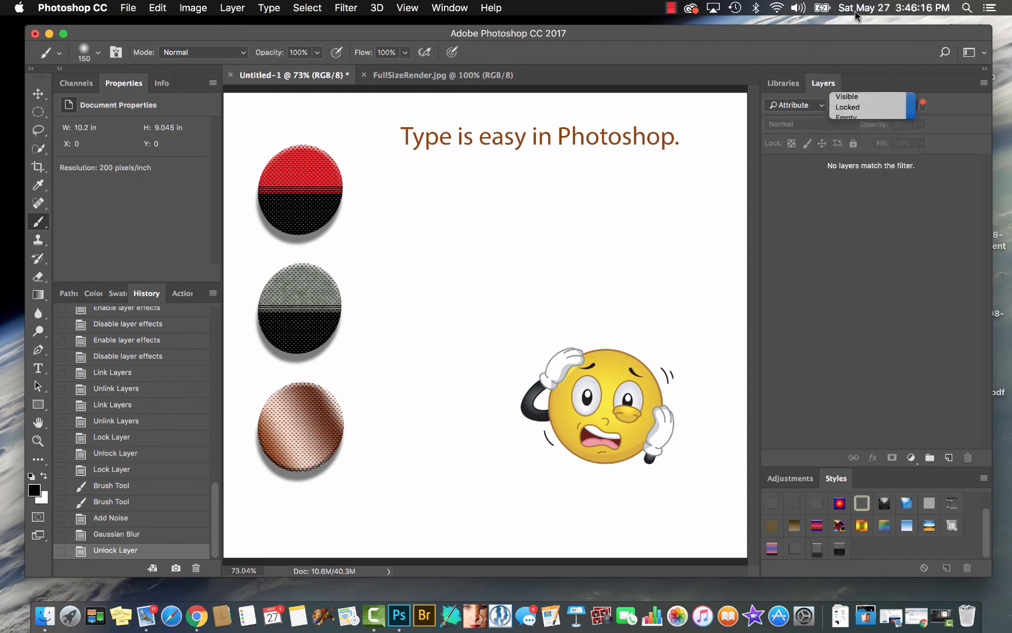
click(811, 111)
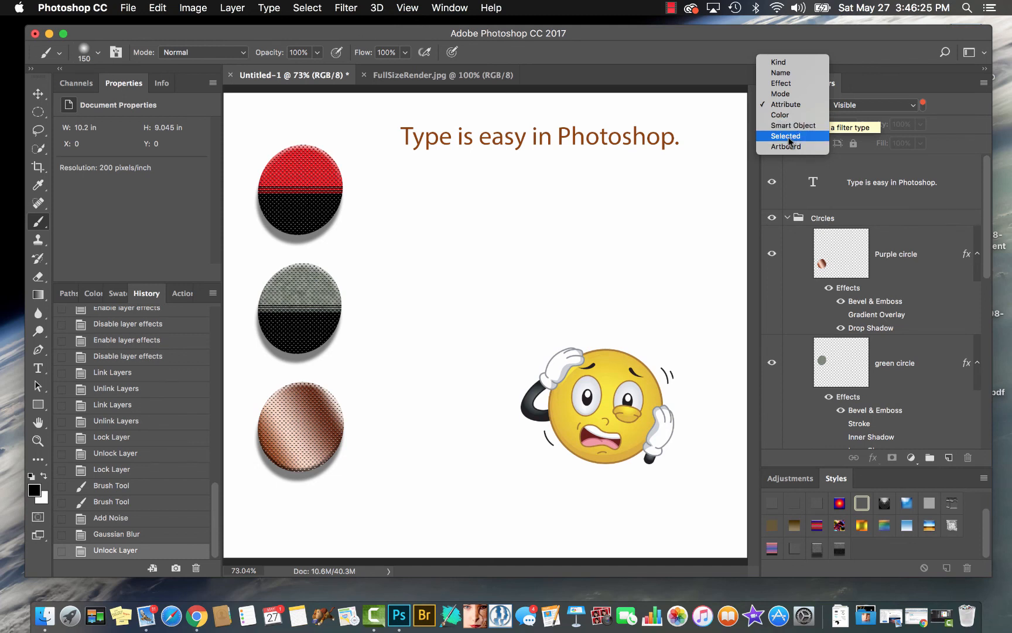
click(778, 53)
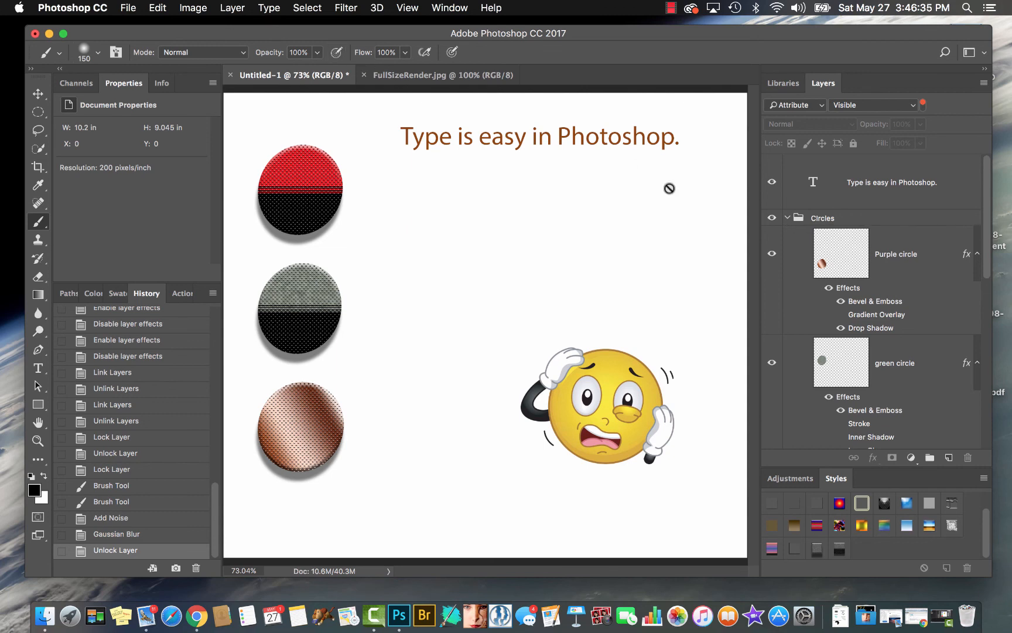
Select the Purple circle layer and set its opacity to 20%
click(895, 234)
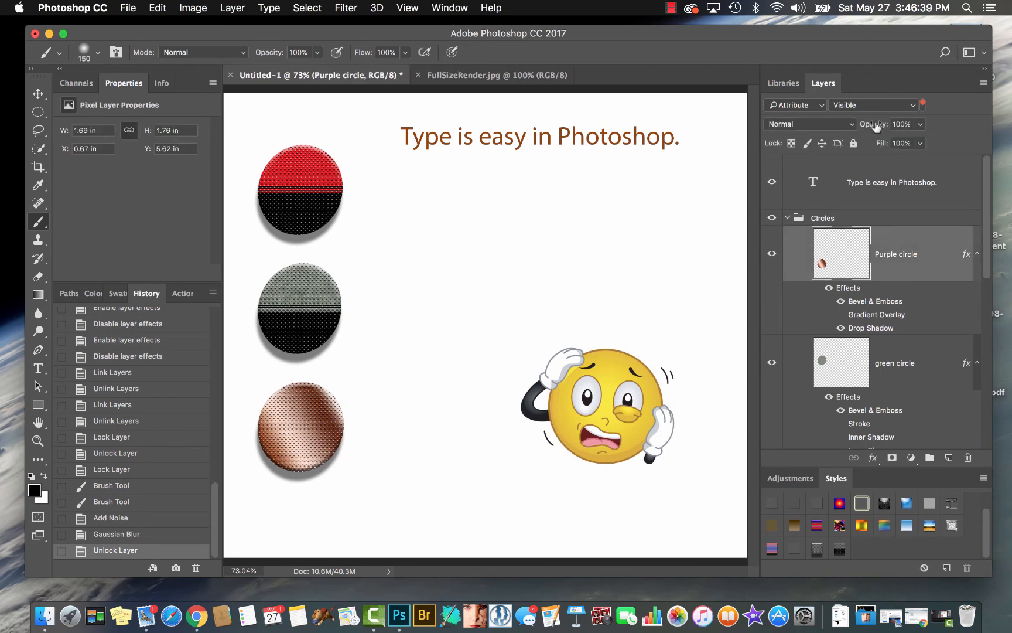
drag(881, 127, 902, 131)
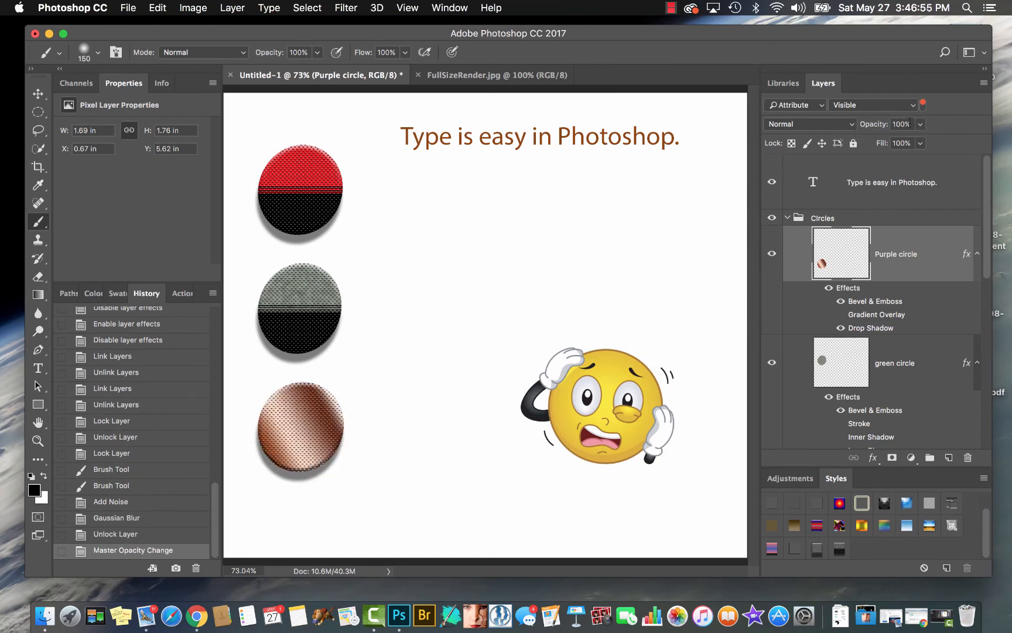
key(BackSpace)
key(BackSpace)
key(BackSpace)
text(20)
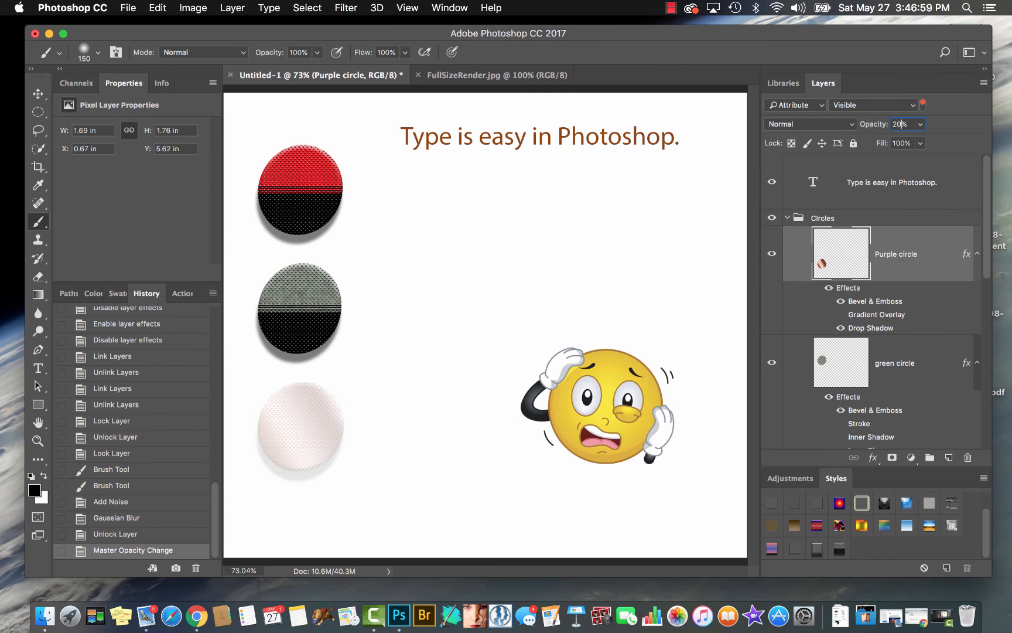
key(Return)
Activate the Move tool and set the Purple circle layer's opacity to 33% and then 30%
key(3)
key(v)
key(3)
key(3)
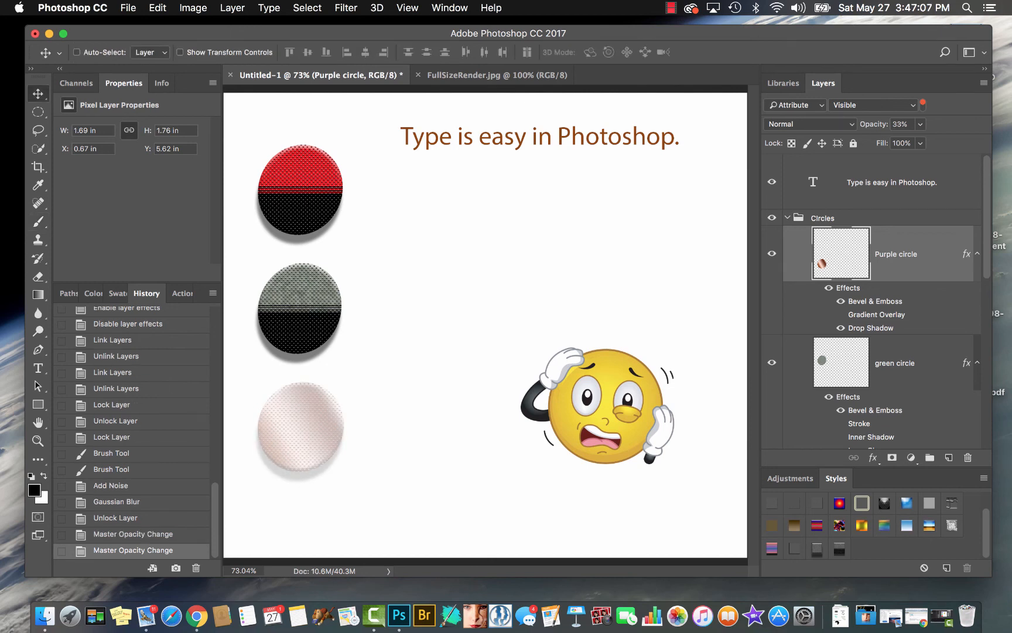
key(3)
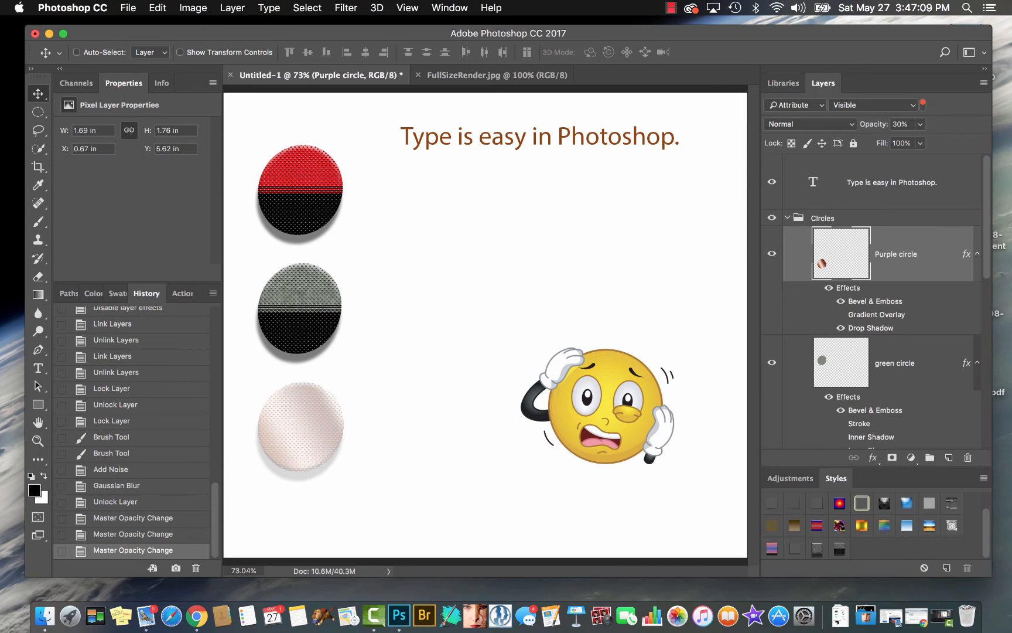
Step the Purple circle layer's opacity through 60%, 90%, 100% and 10%, and return it to 100%
key(6)
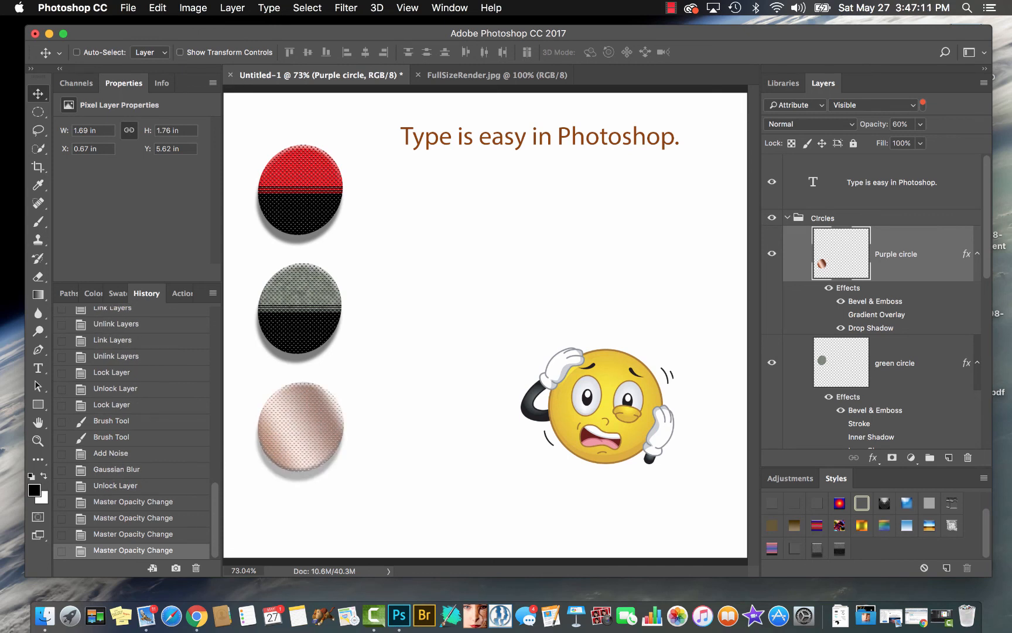
key(9)
key(0)
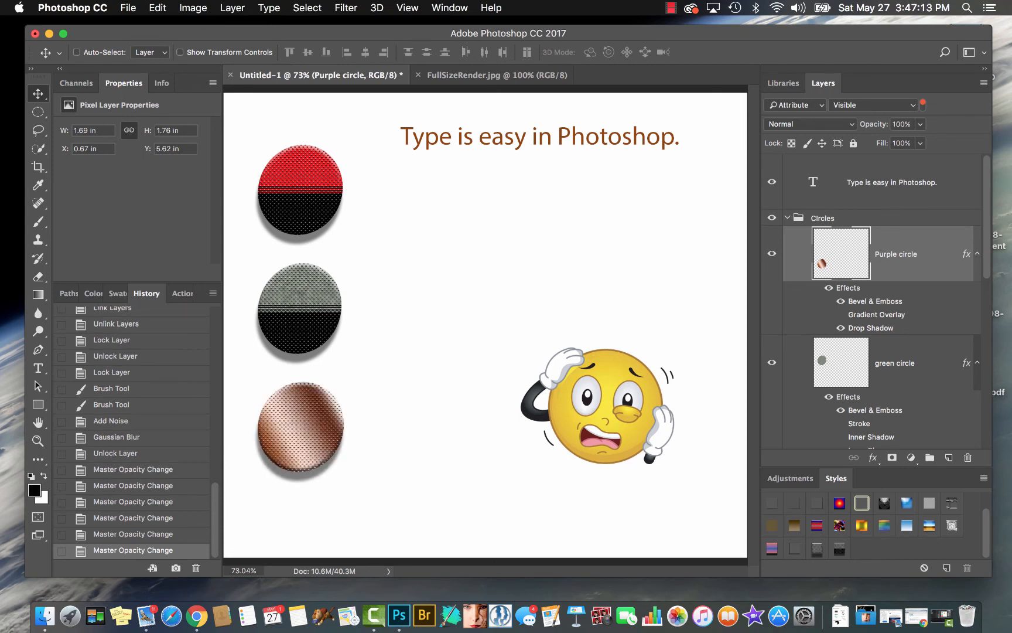
key(1)
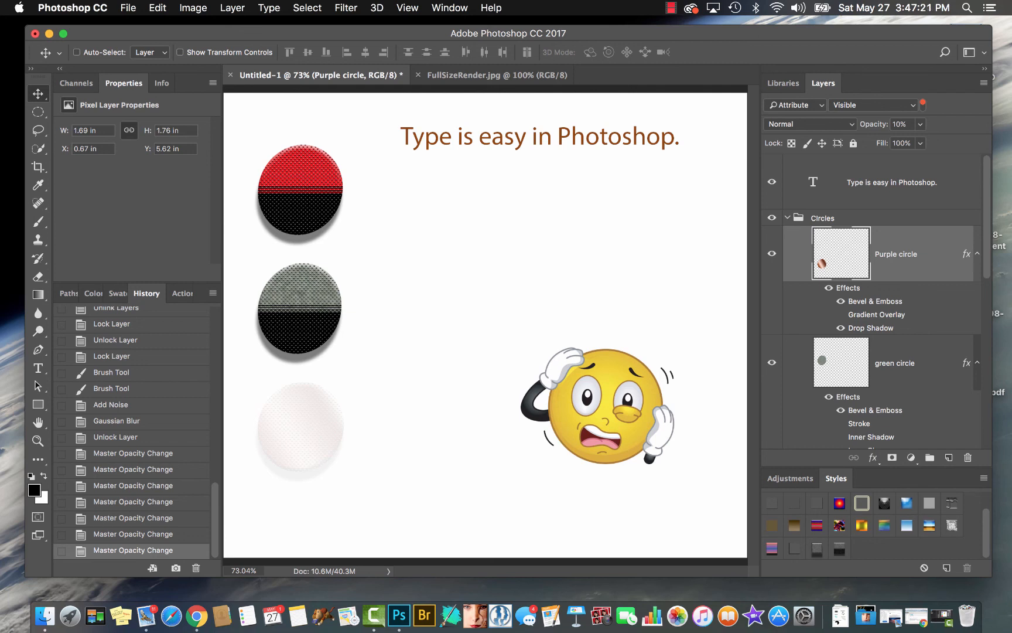
key(0)
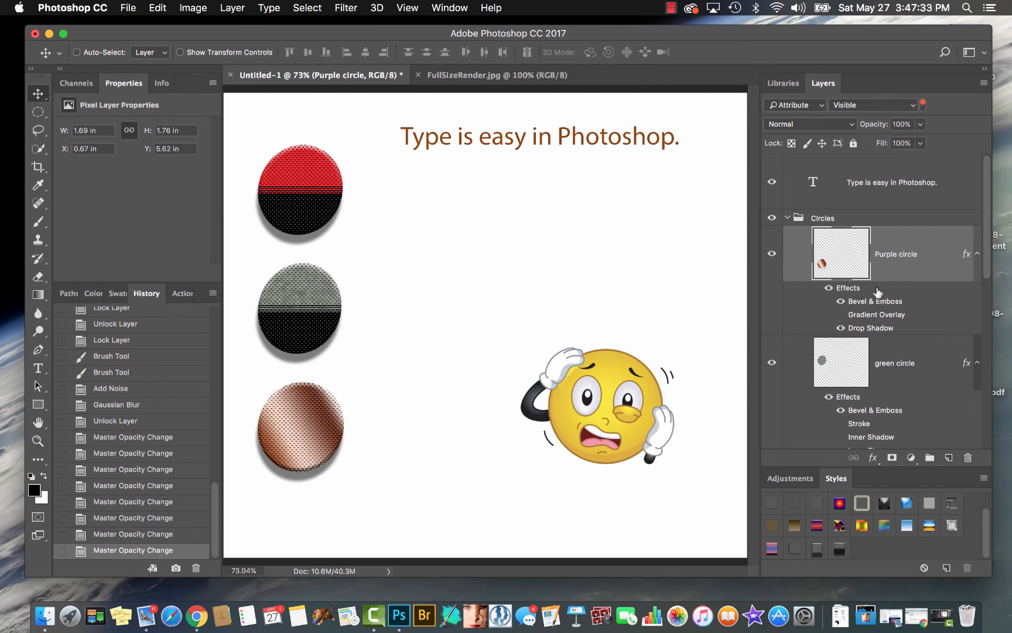
Set the Purple circle layer's Fill to 0% and examine its remaining effects up close
click(879, 146)
text(0)
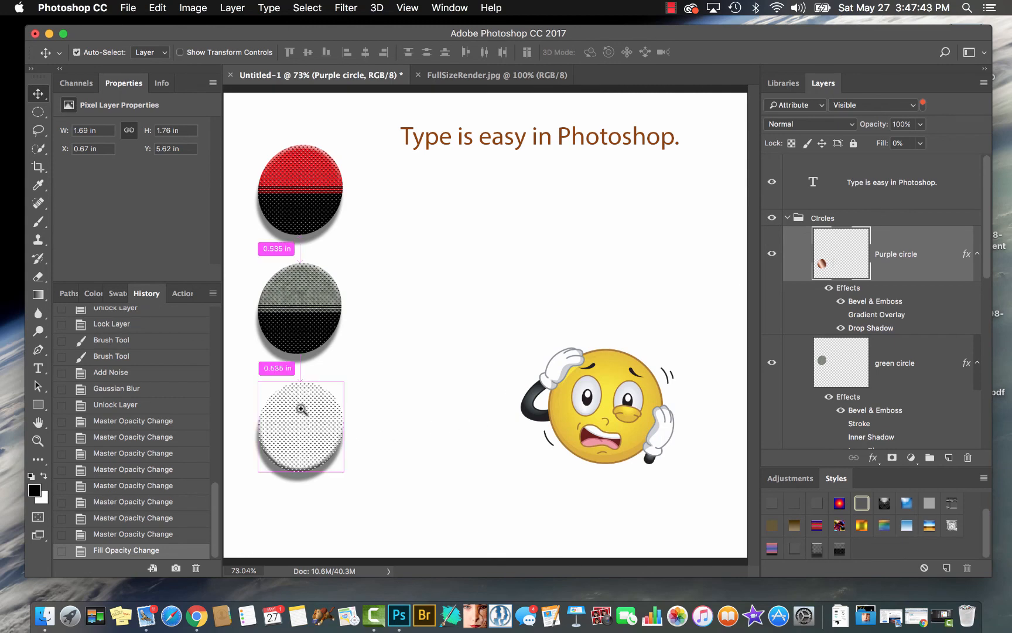
drag(301, 411, 353, 404)
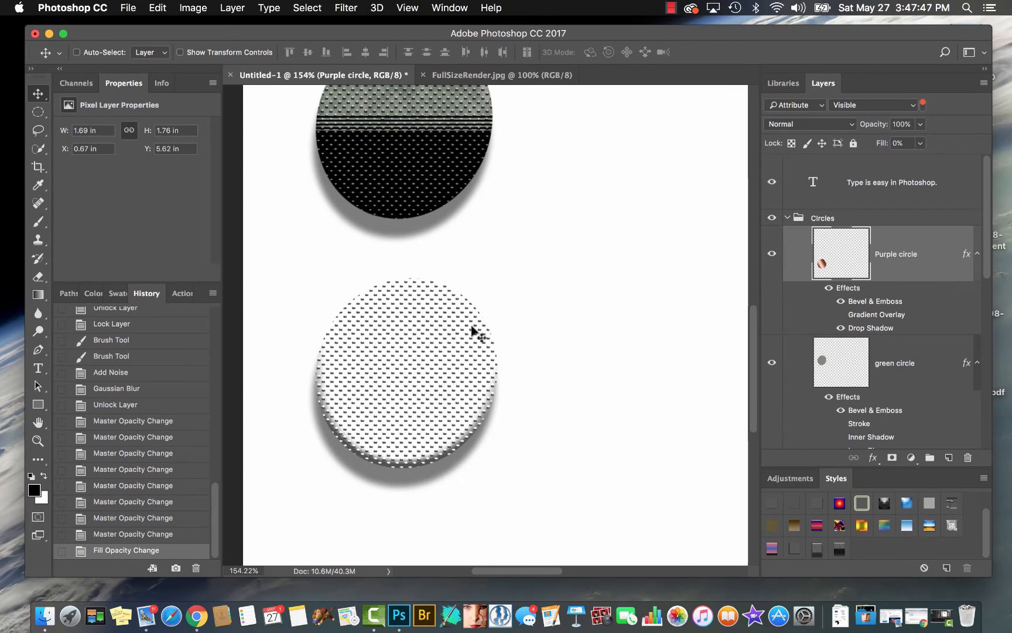
Select the green circle layer, set its Fill to 0%, and compare the result with the other circles
click(899, 362)
scroll(899, 360, down, 3)
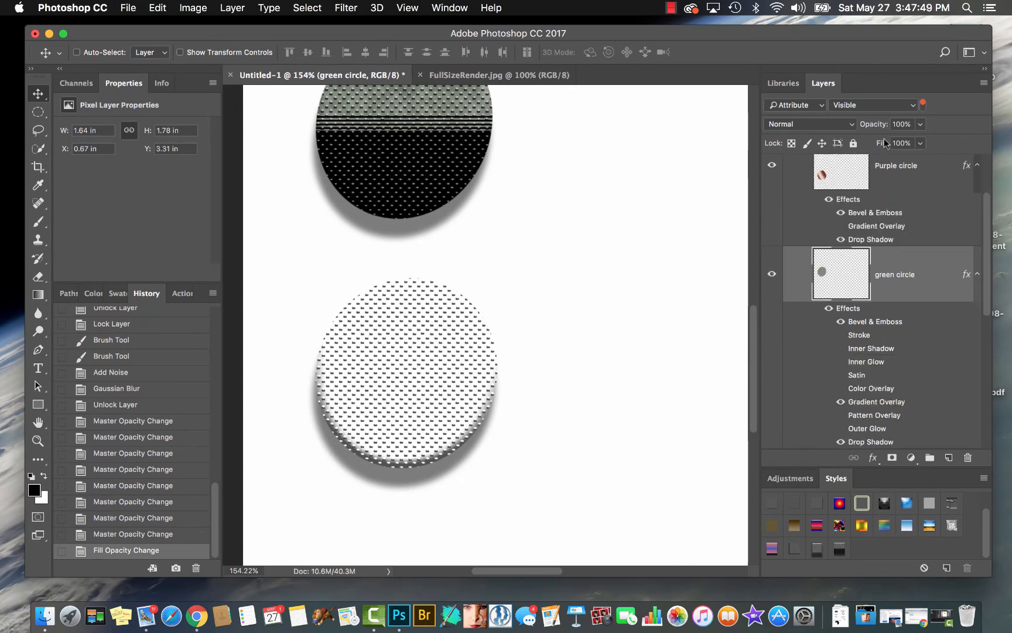
drag(900, 142, 870, 144)
text(0)
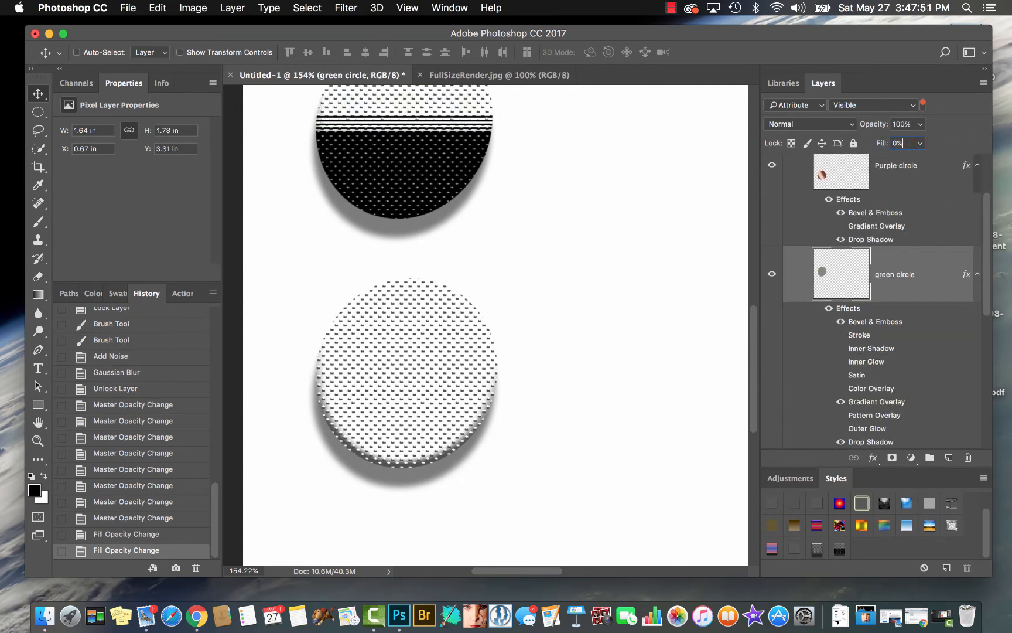
scroll(556, 282, up, 2)
scroll(556, 287, up, 5)
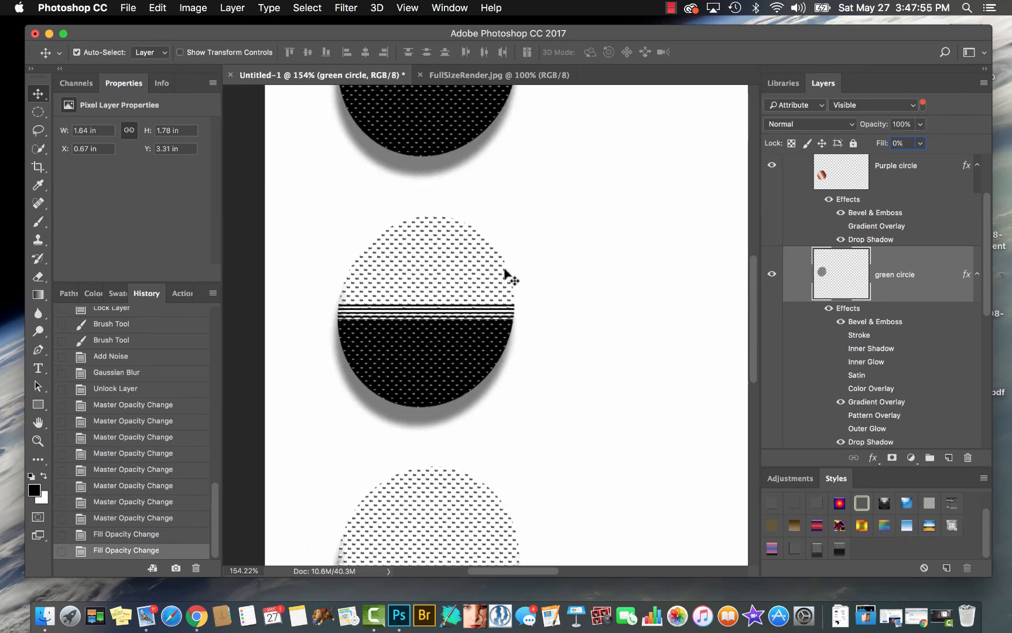
key(super+1)
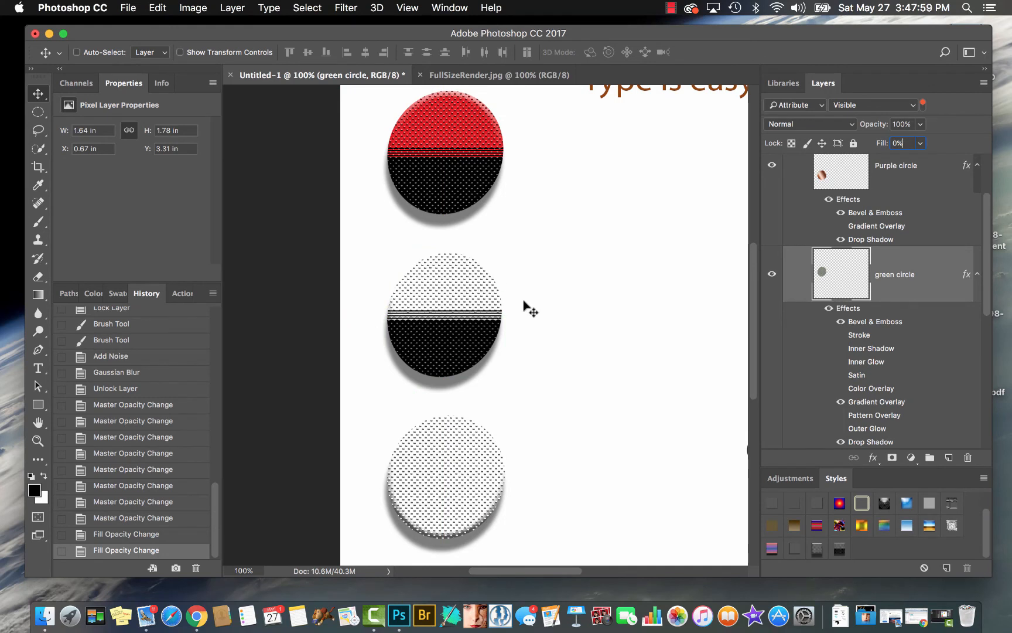
Toggle the green circle's Gradient Overlay off and on, and enable the Gradient Overlay on the Purple circle layer
click(841, 402)
click(841, 402)
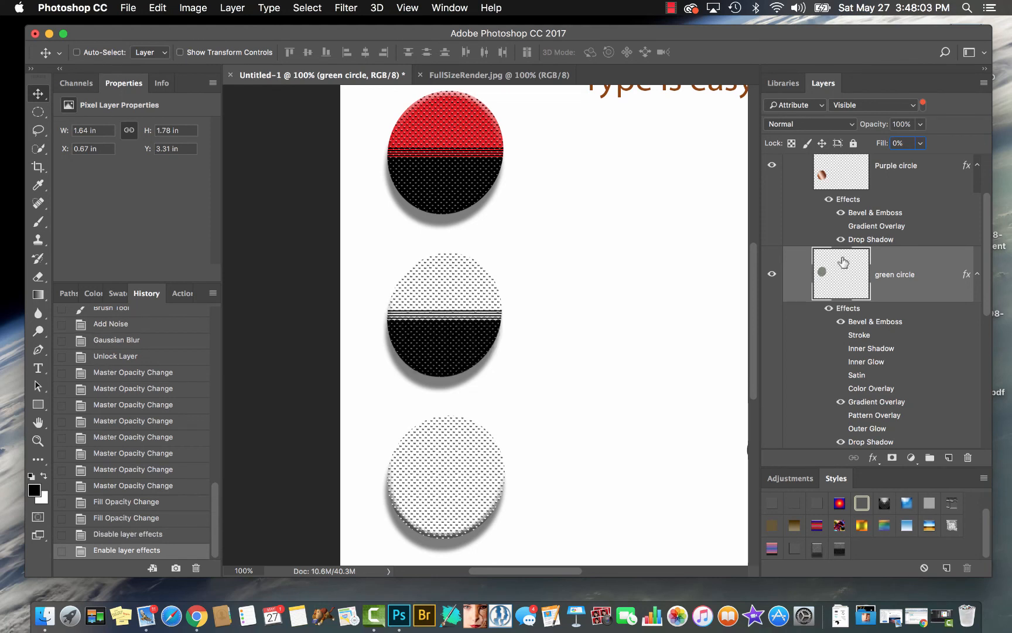
click(841, 226)
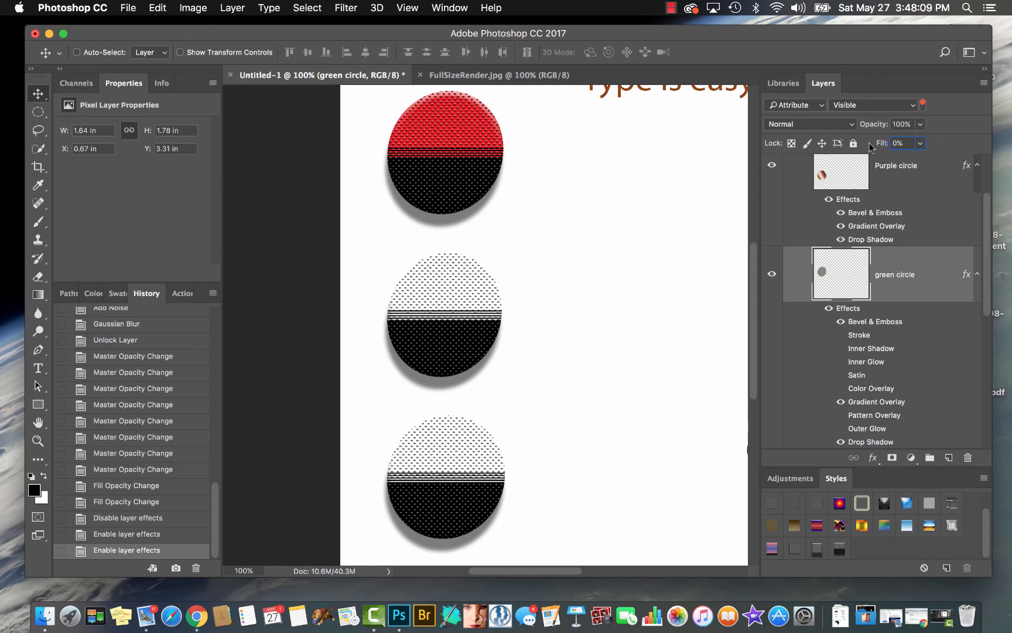
Raise the green circle layer's Fill to 40% and bring it back down to 0%
drag(883, 144, 910, 142)
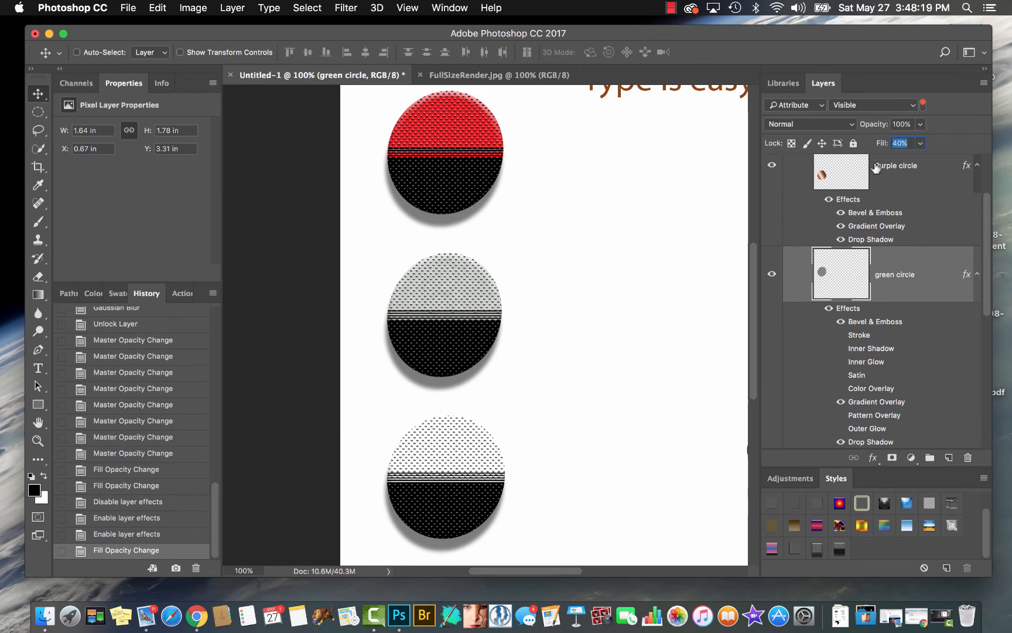
drag(887, 145, 839, 147)
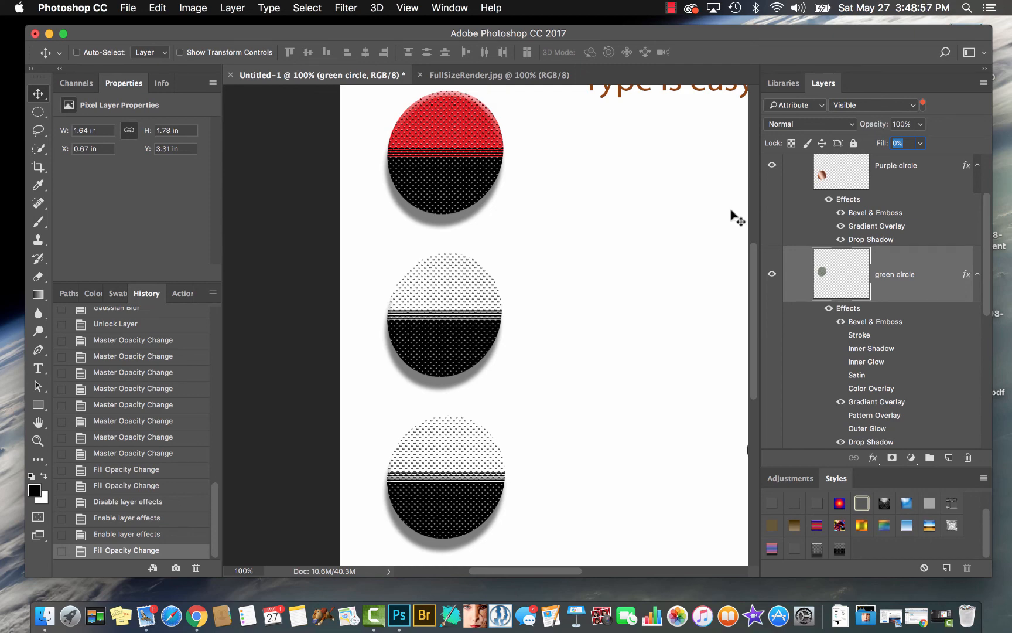
Convert the green circle layer to a Smart Object
key(super)
key(super+minus)
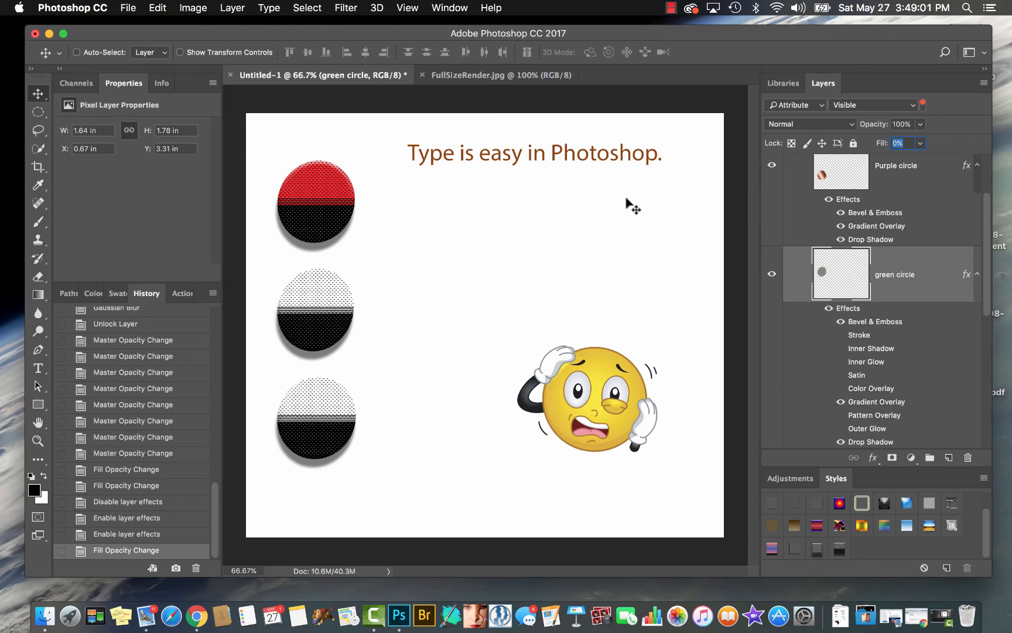
click(236, 8)
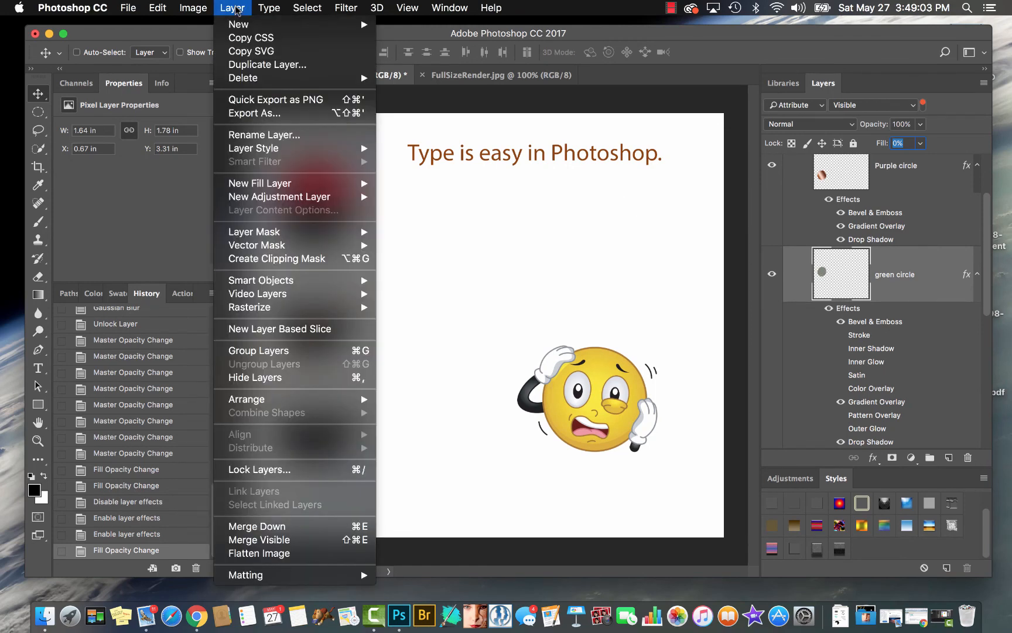
mouse_move(289, 283)
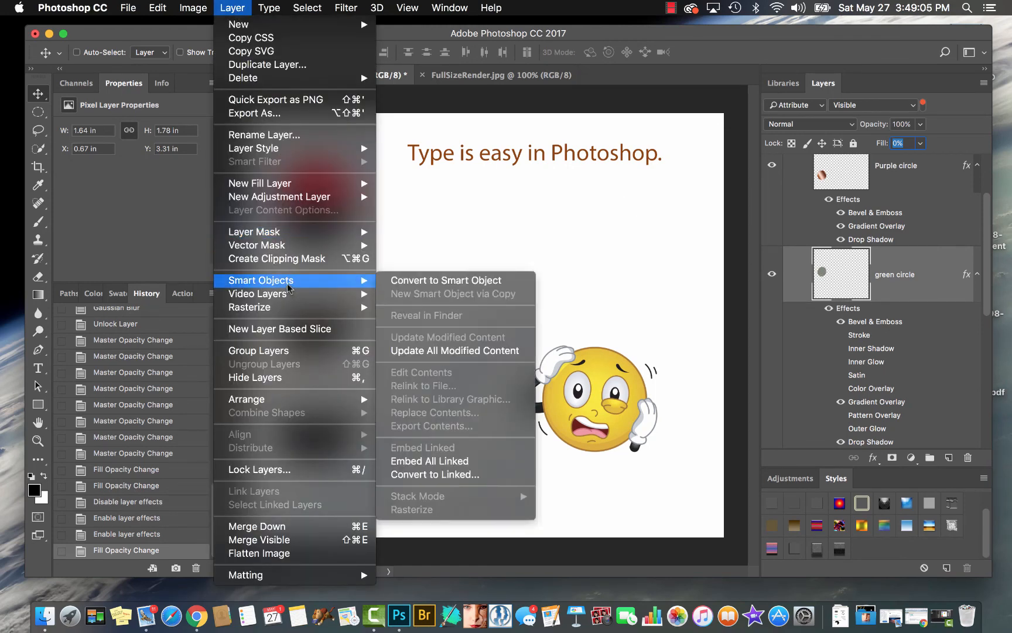
click(394, 280)
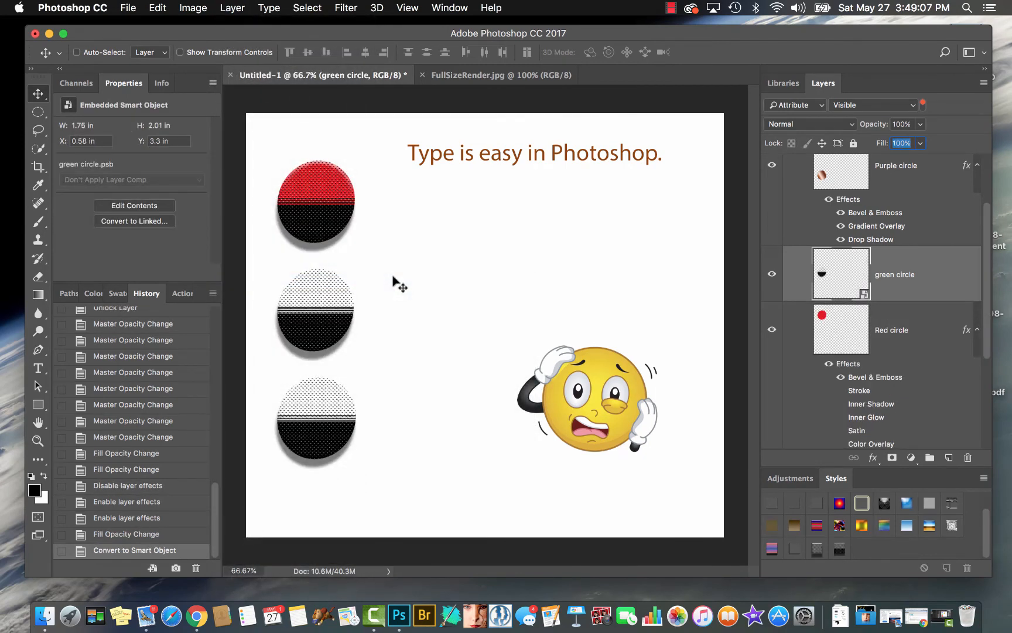
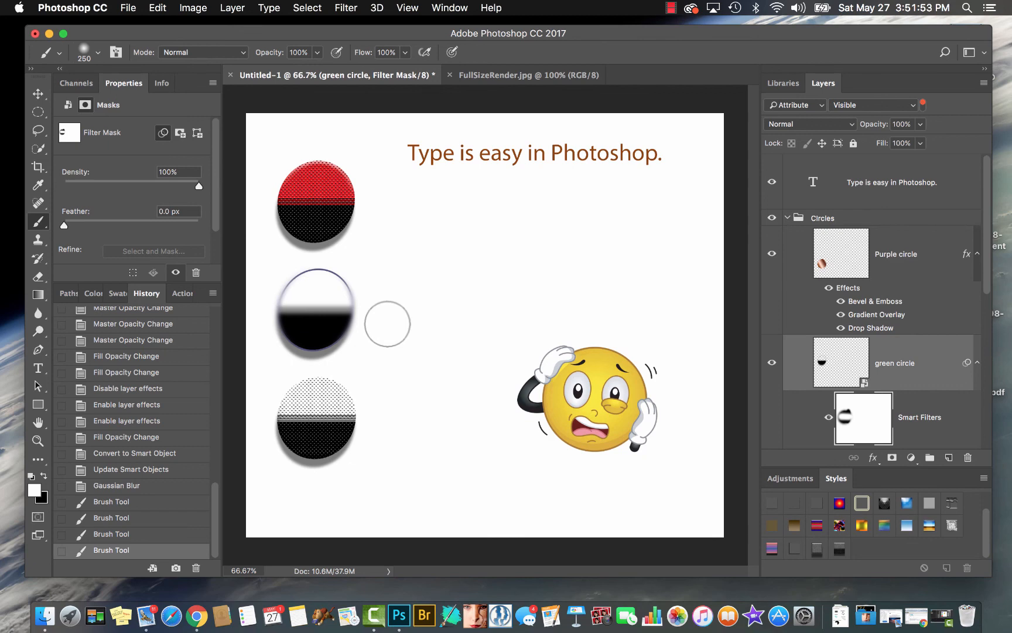
Examine the merge commands available for the green circle layer and for the Purple circle layer
click(230, 10)
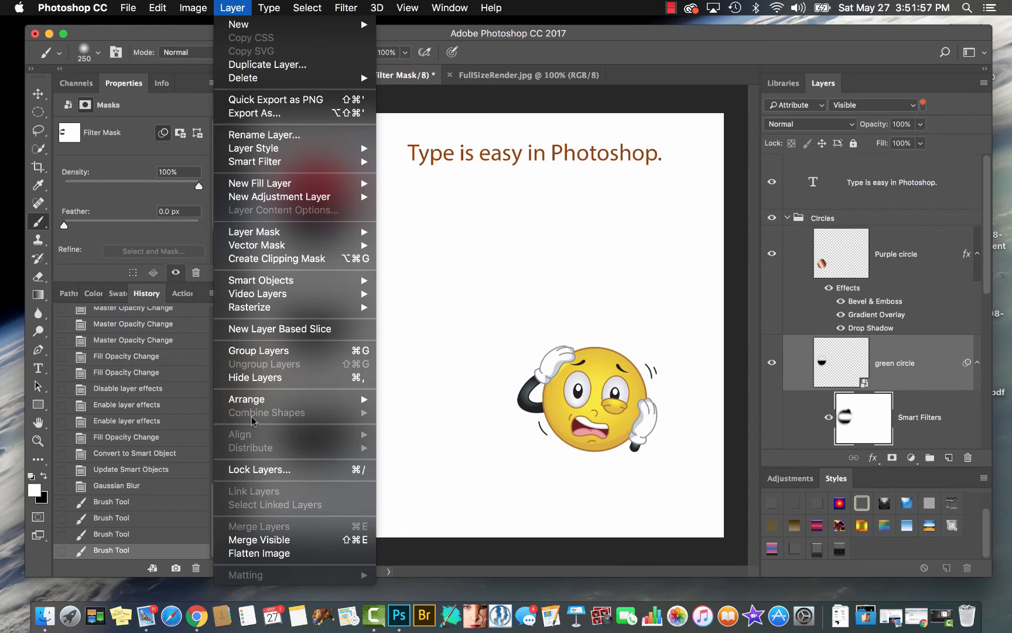
click(238, 6)
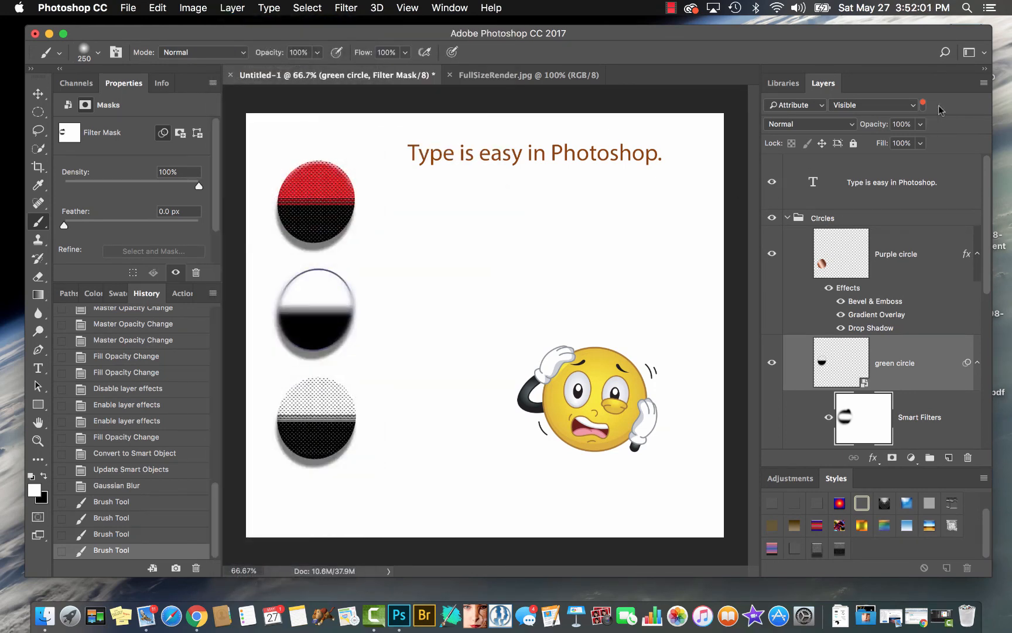
click(986, 85)
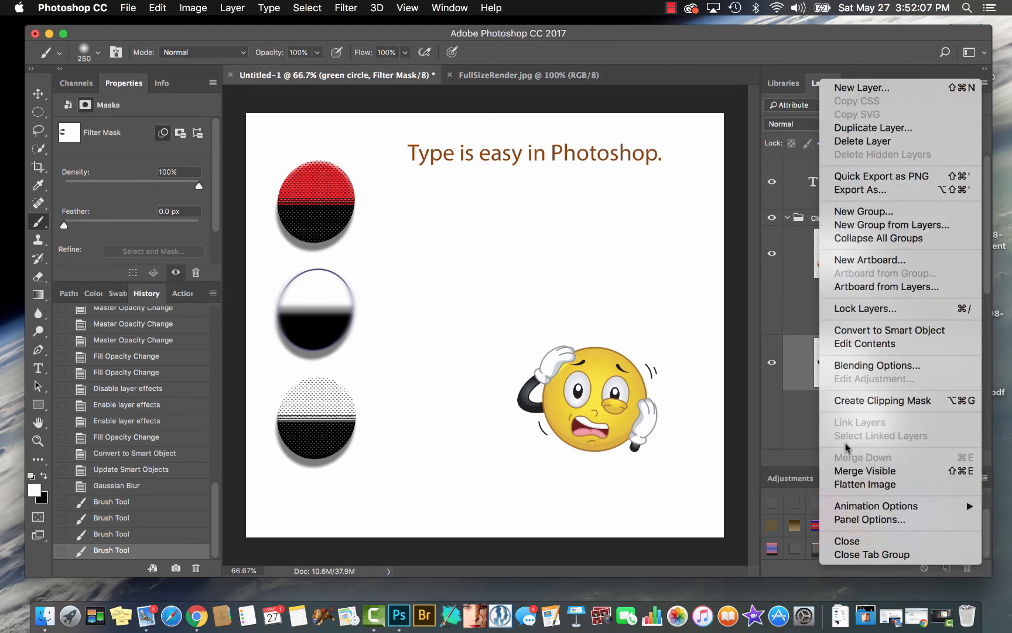
click(799, 252)
click(903, 261)
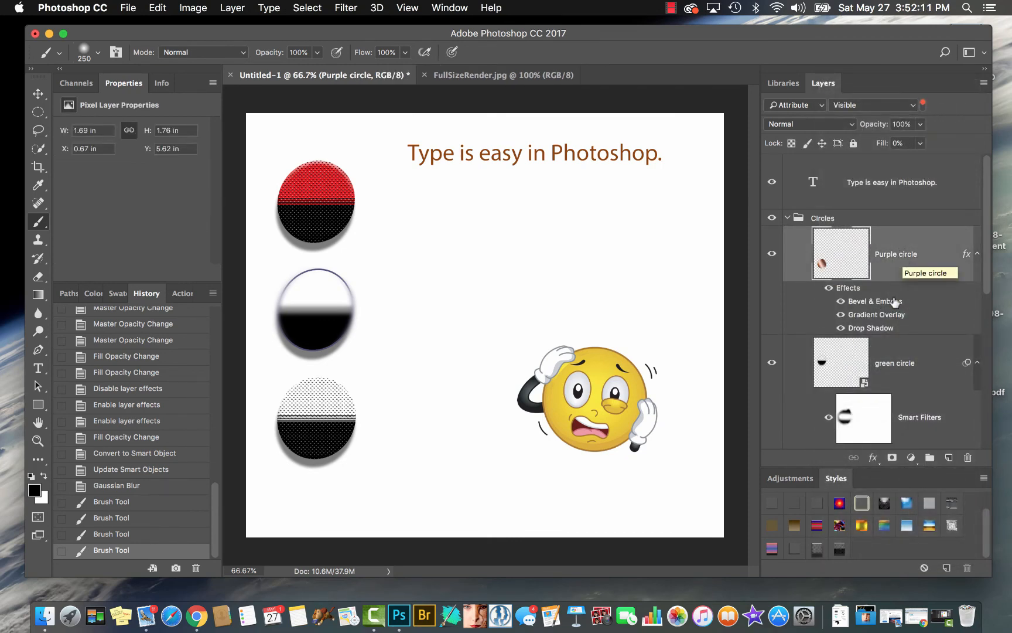
click(984, 84)
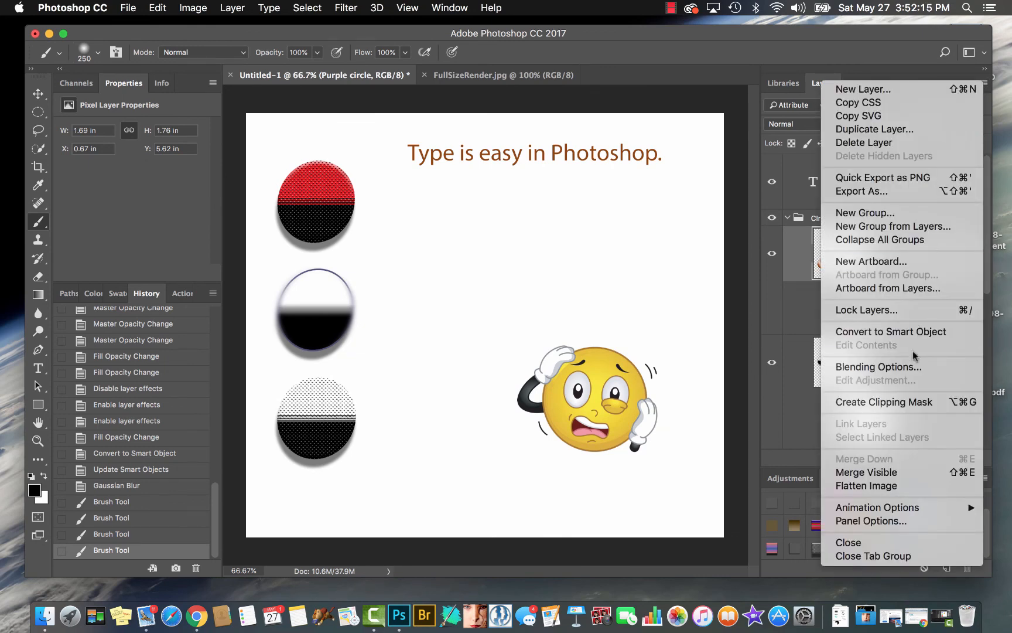
click(945, 5)
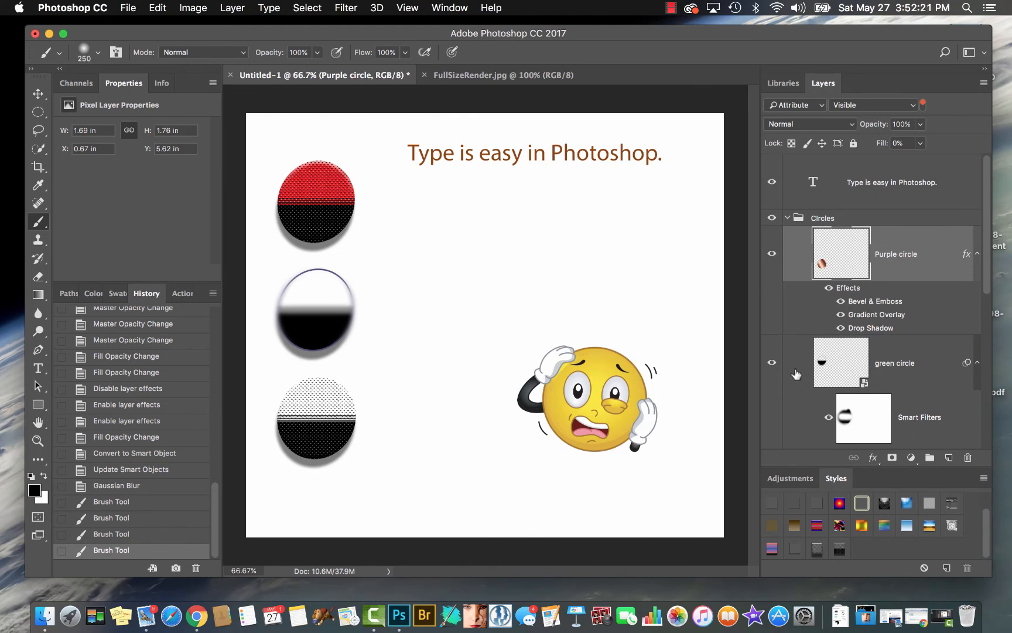
Move the Purple circle layer directly above the Red circle layer and merge it down
scroll(850, 361, down, 3)
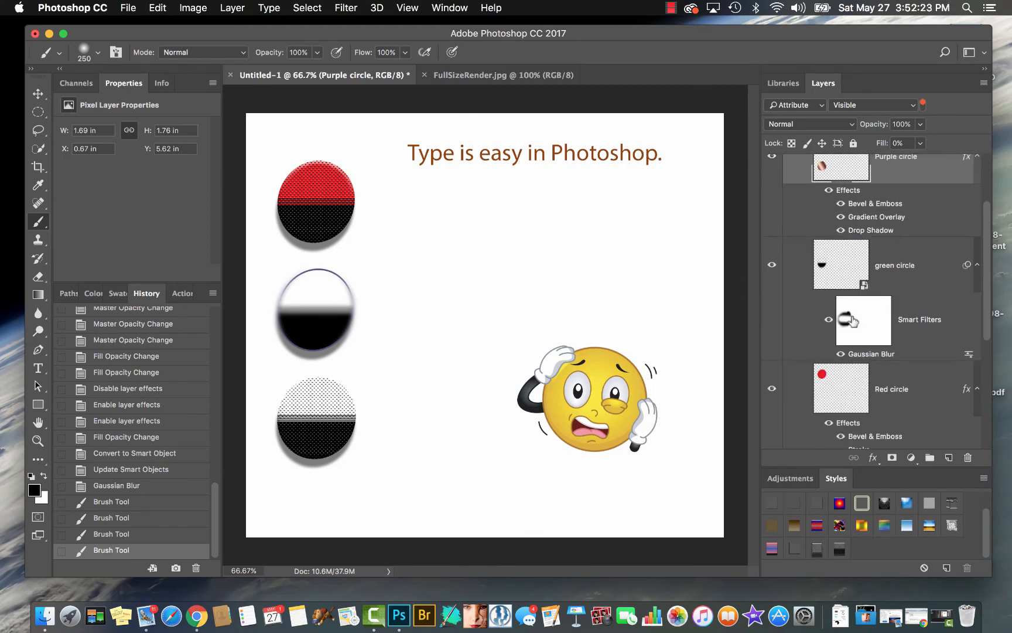
drag(836, 176, 834, 363)
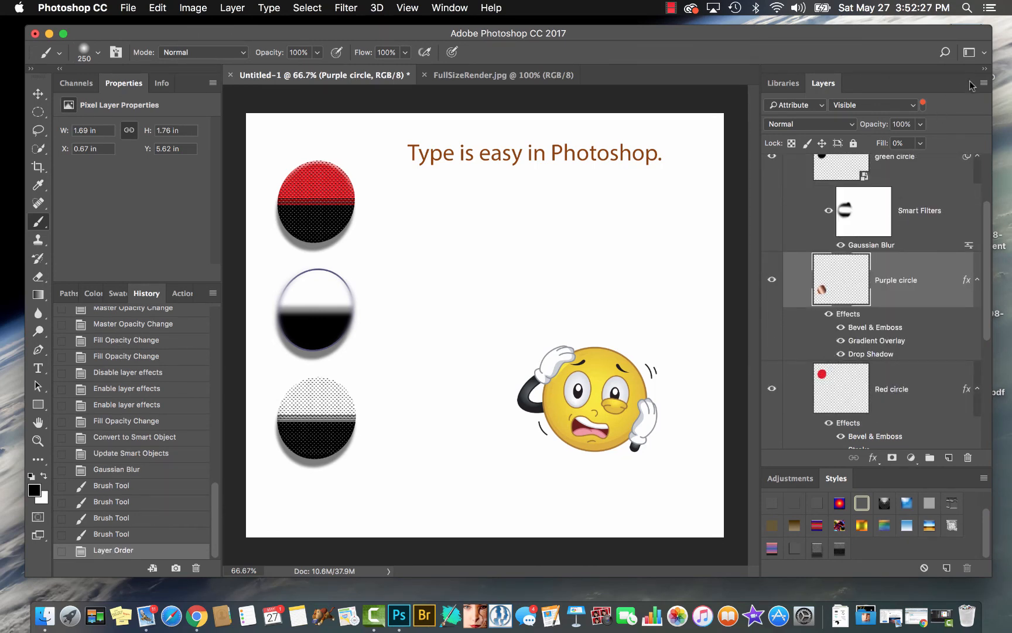
click(984, 83)
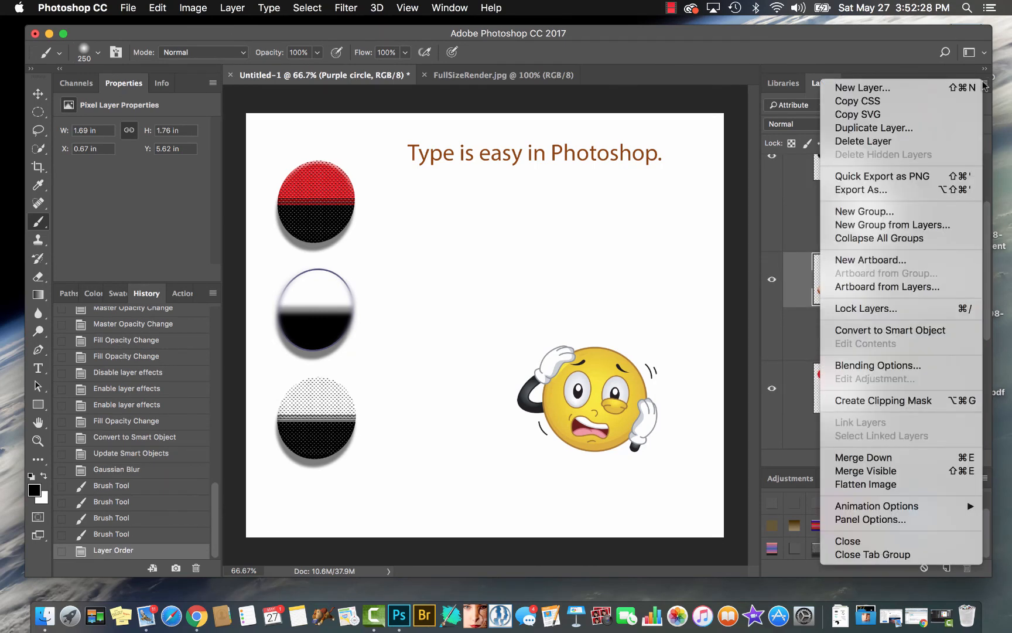
click(882, 459)
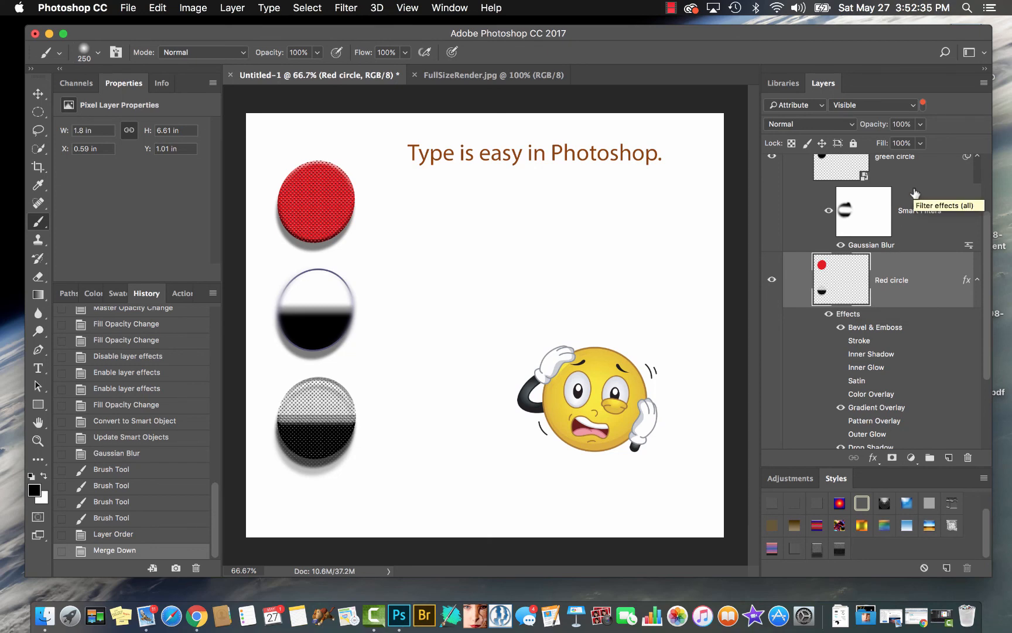
Merge all visible layers into one layer and undo that merge
click(984, 83)
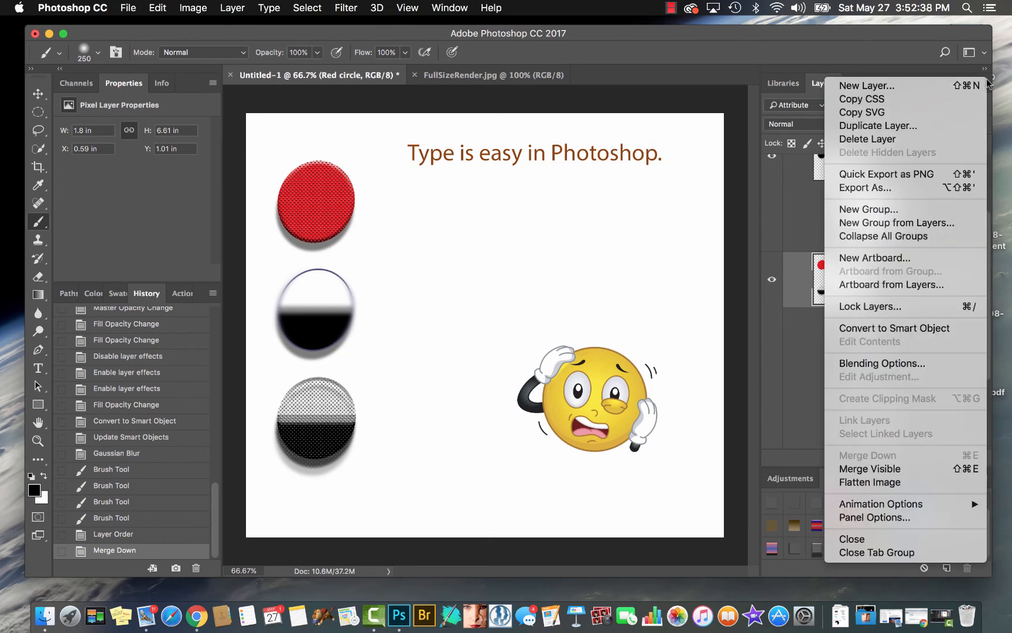
click(877, 469)
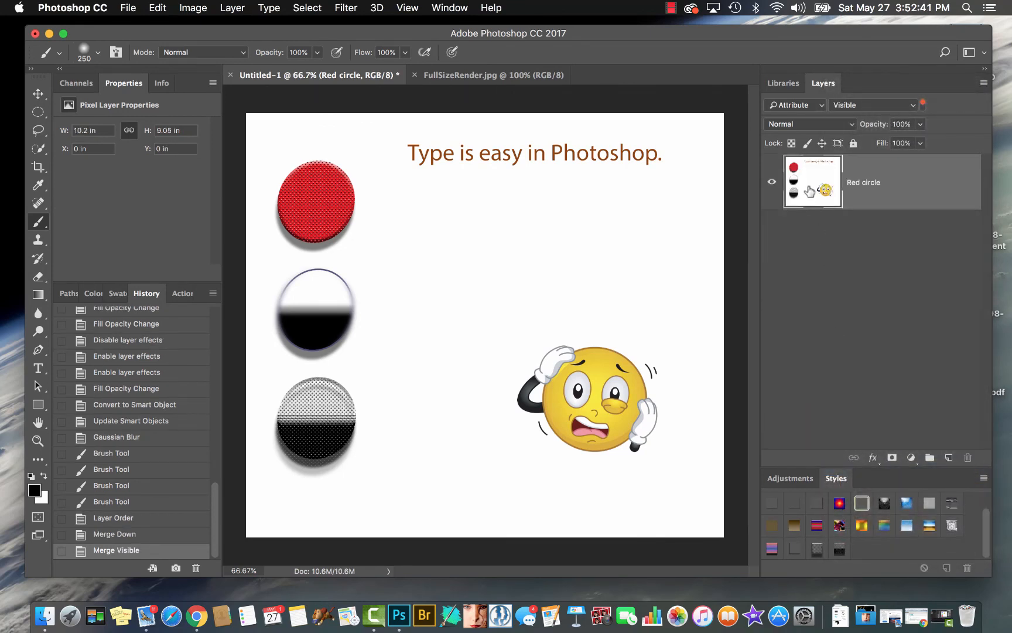
key(super+z)
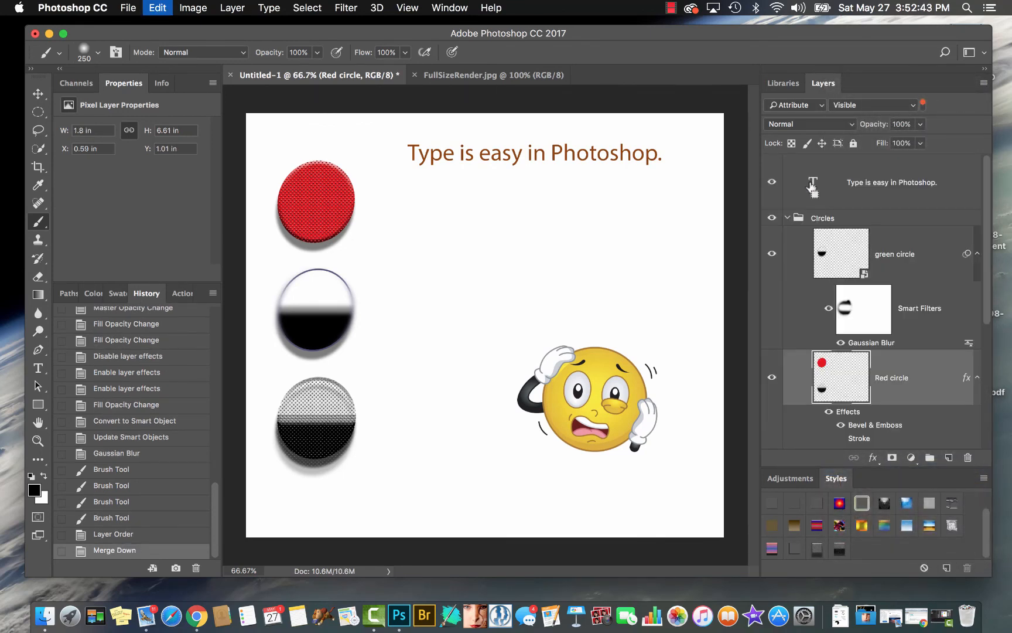
Hide the Paper white layer and revert the history to the Layer Order state, before the merge down
scroll(906, 351, down, 5)
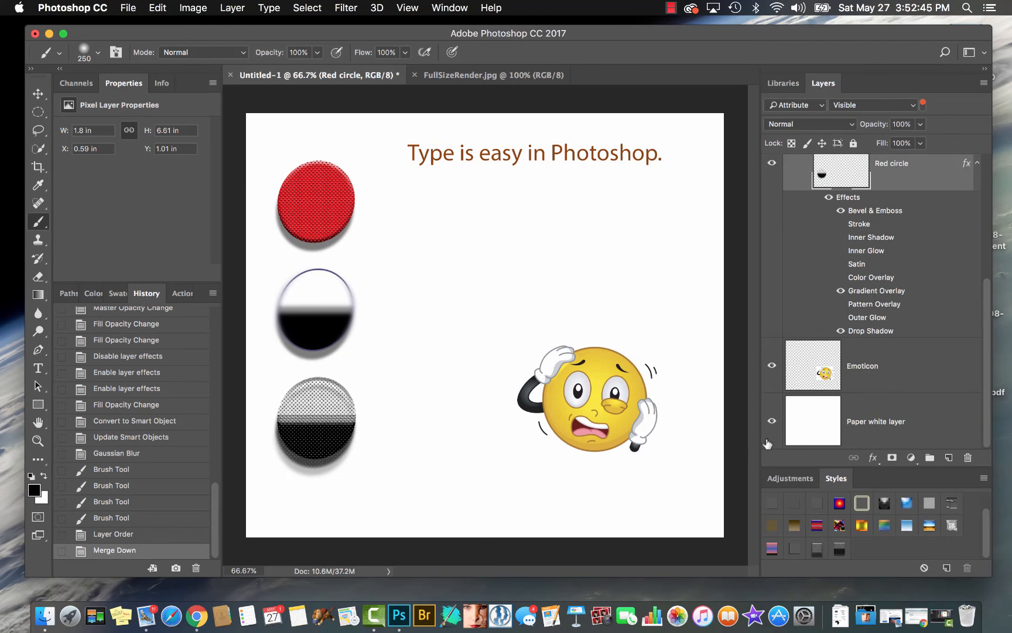
click(772, 420)
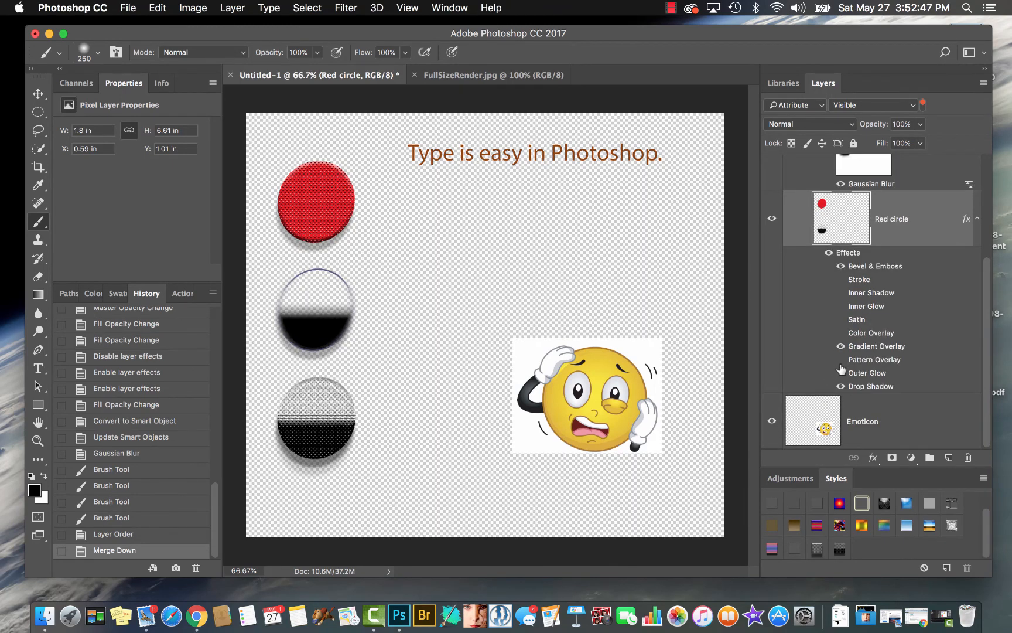
key(super+z)
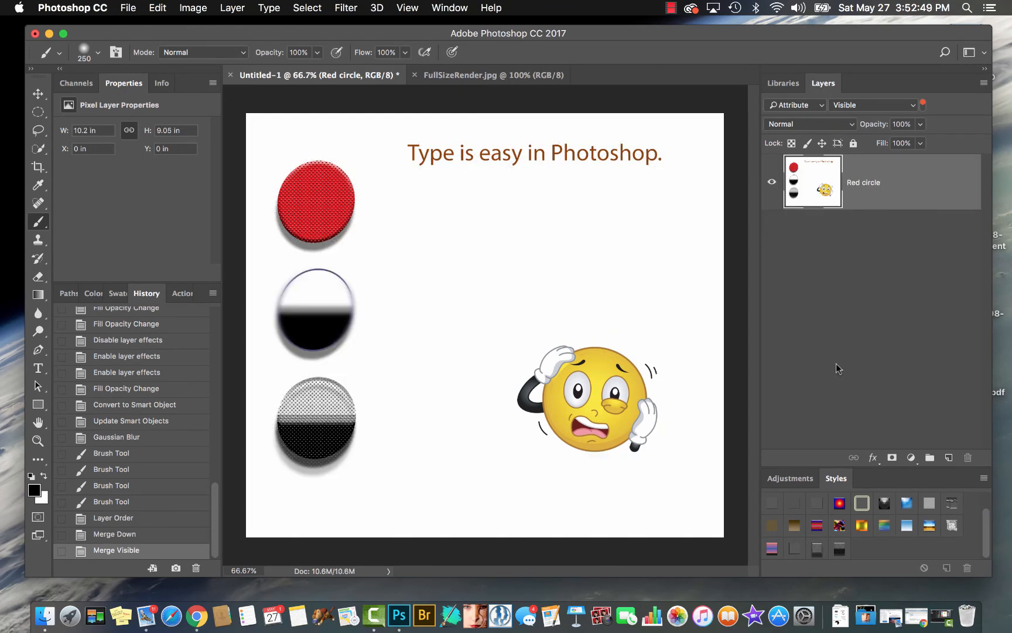
key(super+z)
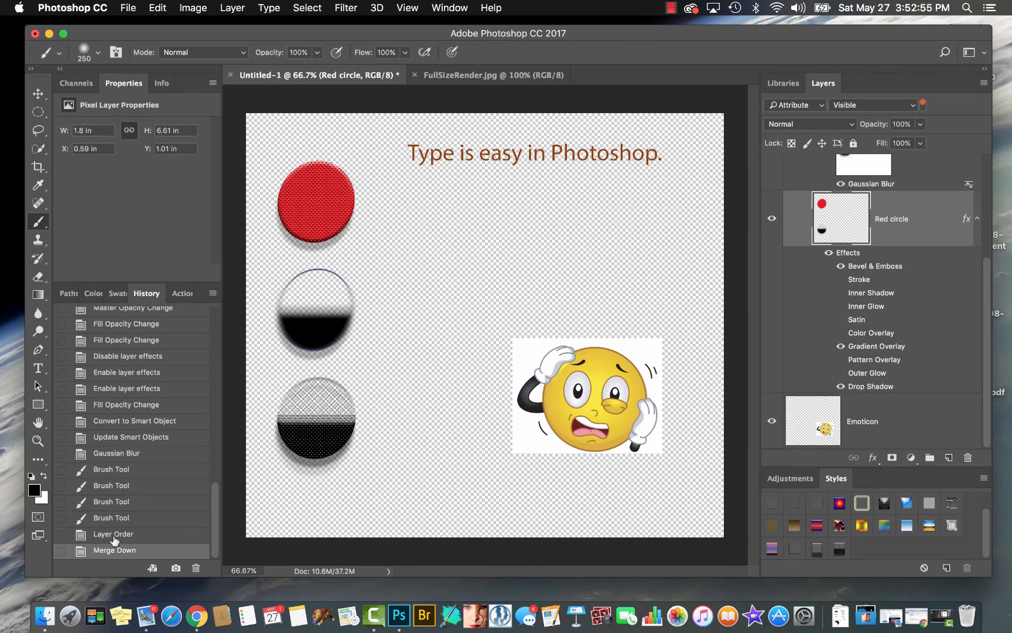
click(144, 535)
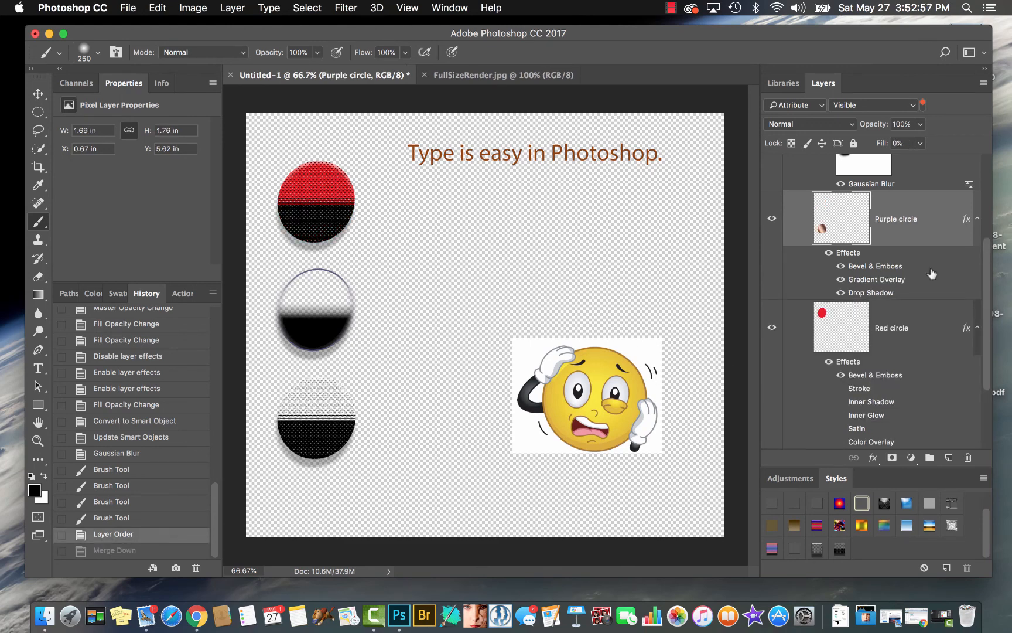
Add a new layer beneath the Emoticon layer and fill it with white
scroll(932, 273, down, 3)
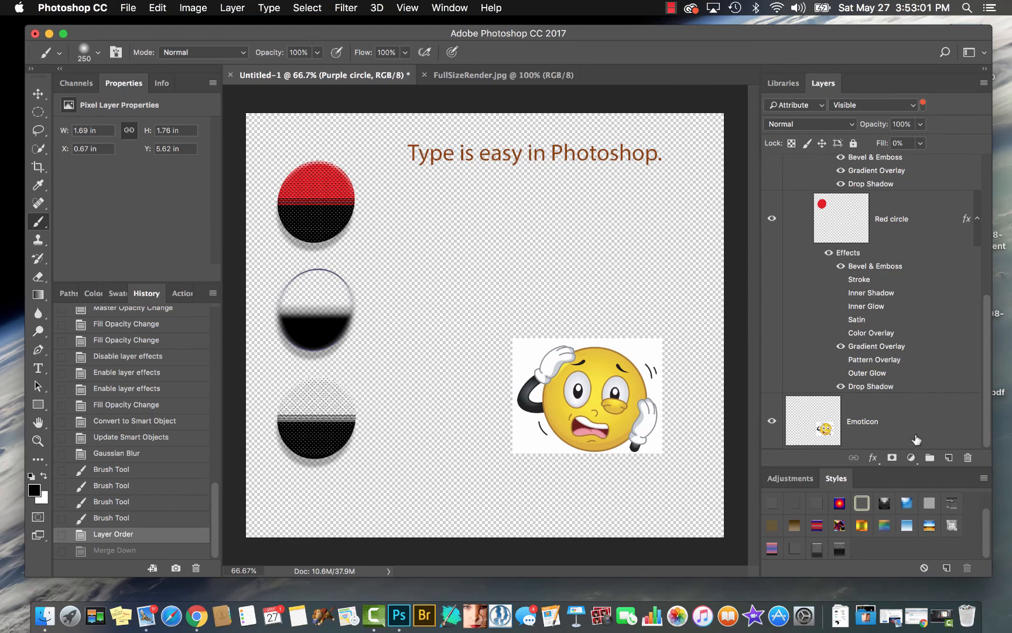
click(917, 438)
click(949, 457)
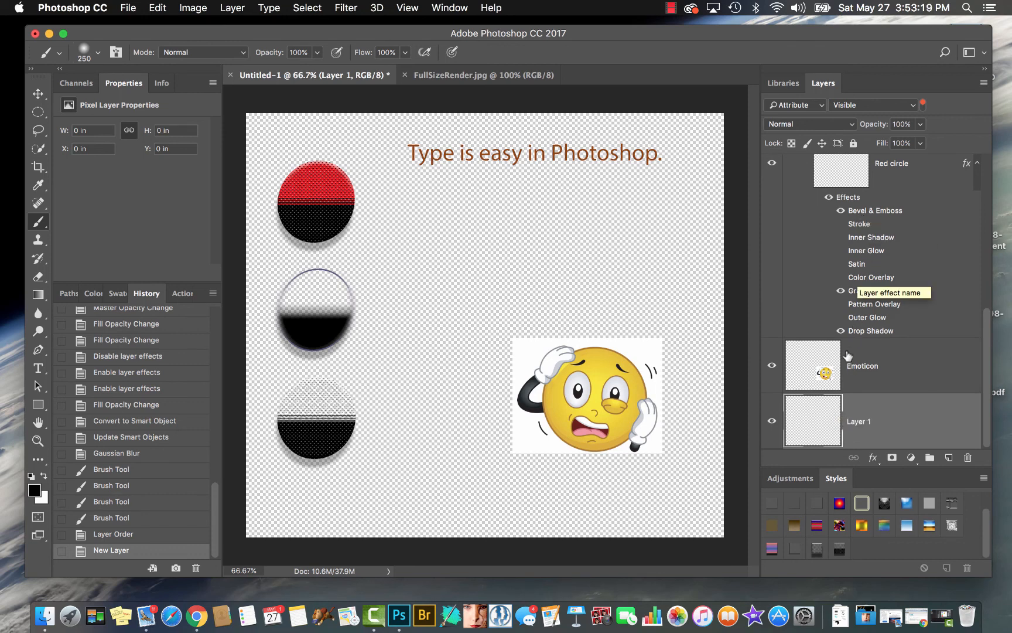
key(super+BackSpace)
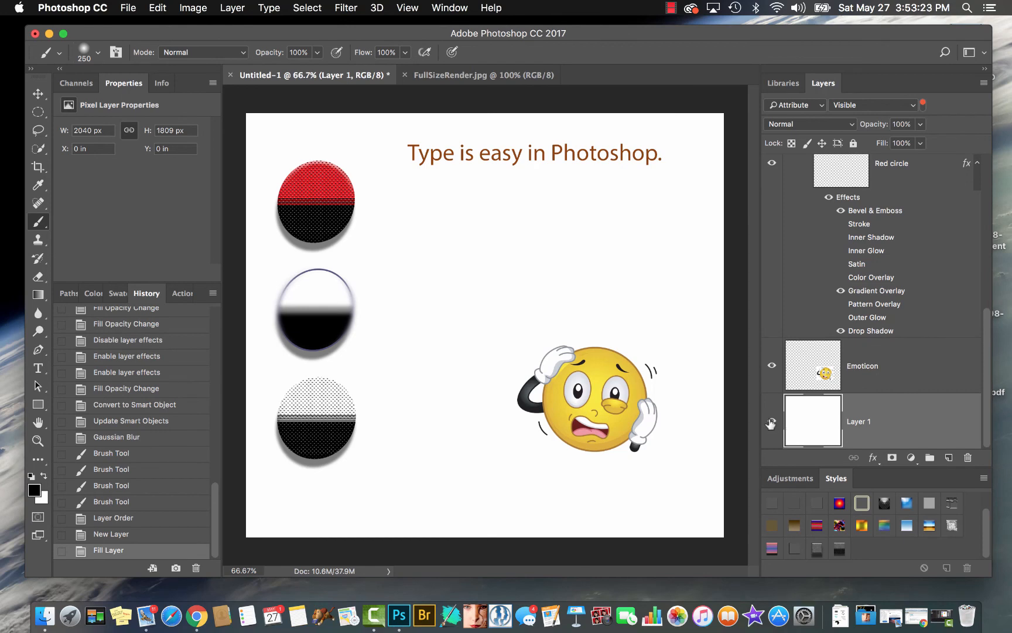
Hide the white-filled Layer 1 and the Emoticon layer
key(BackSpace)
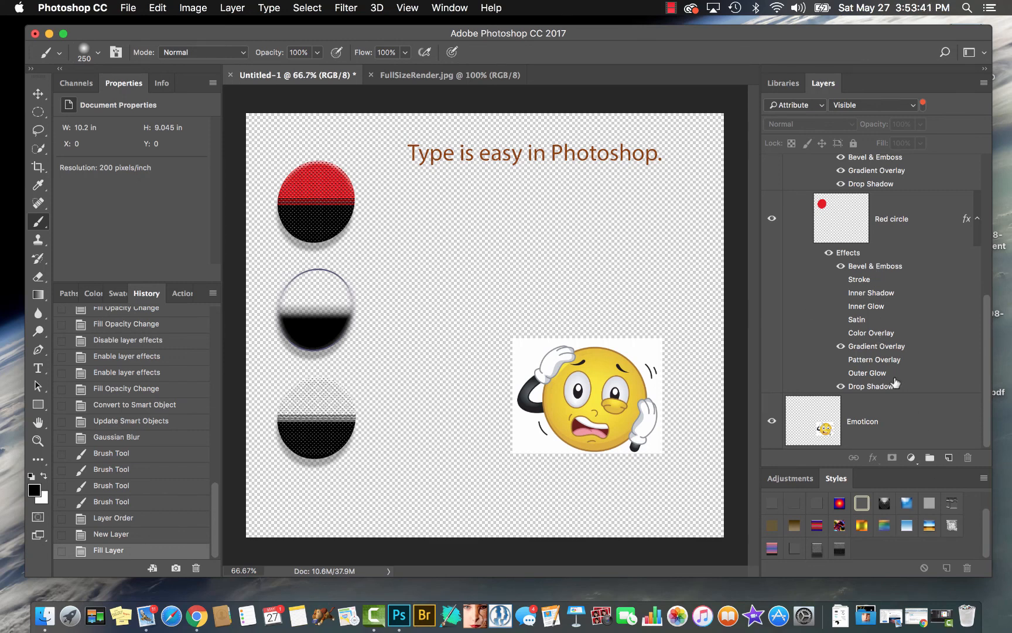
click(773, 421)
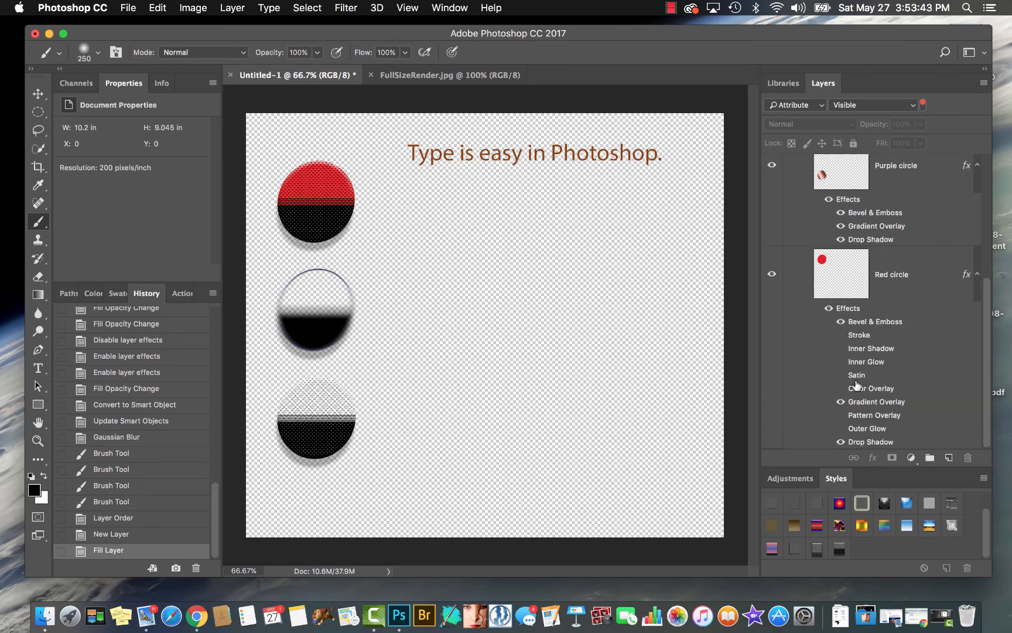
Switch the layer filter to Kind so hidden layers are listed, and delete the white-filled Layer 1
click(821, 109)
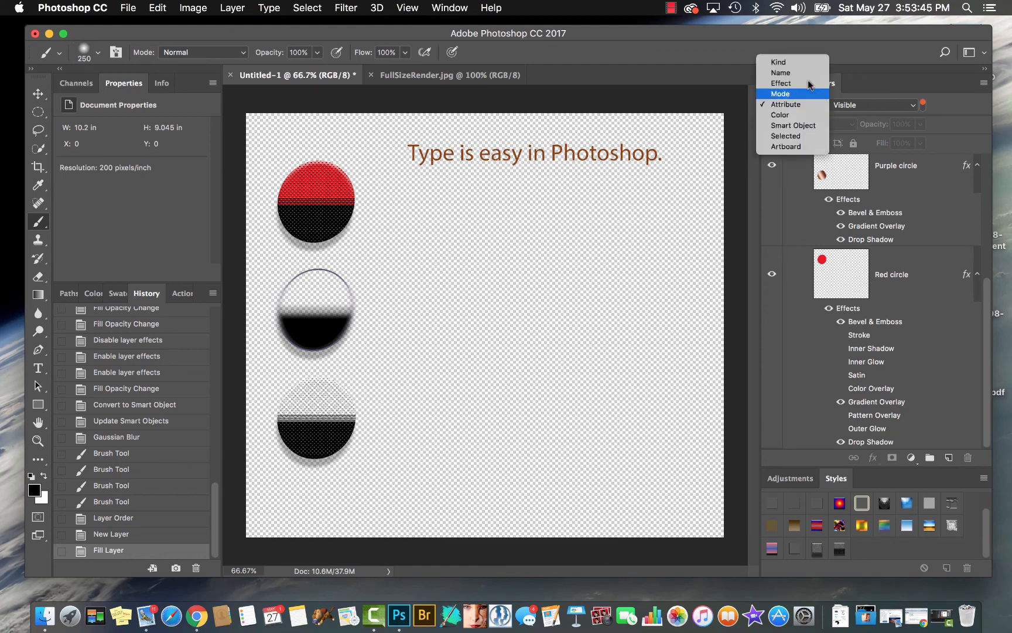
click(784, 62)
scroll(876, 402, down, 5)
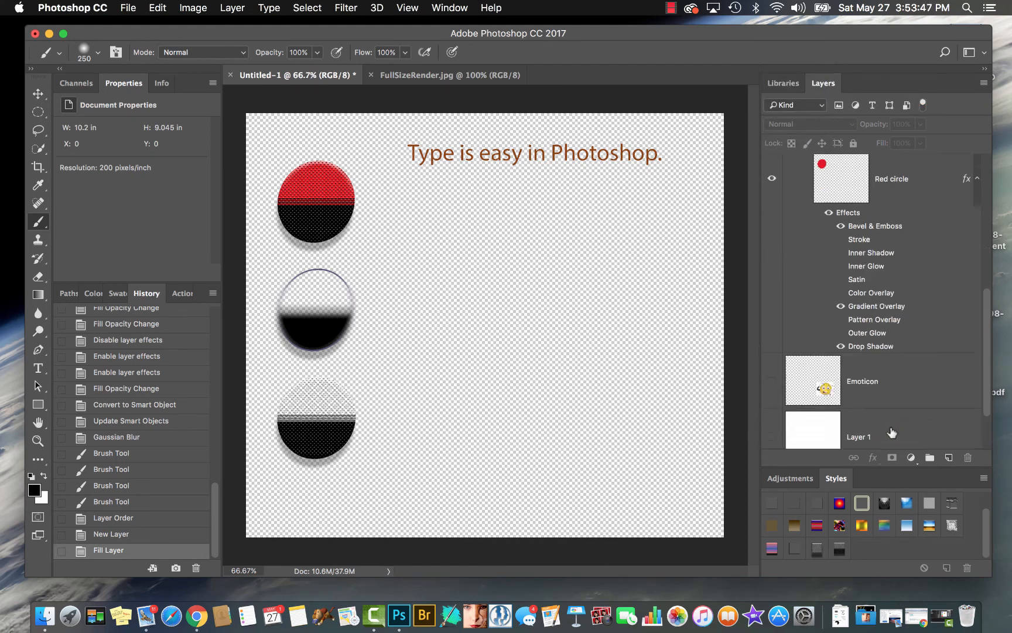
drag(799, 376, 967, 457)
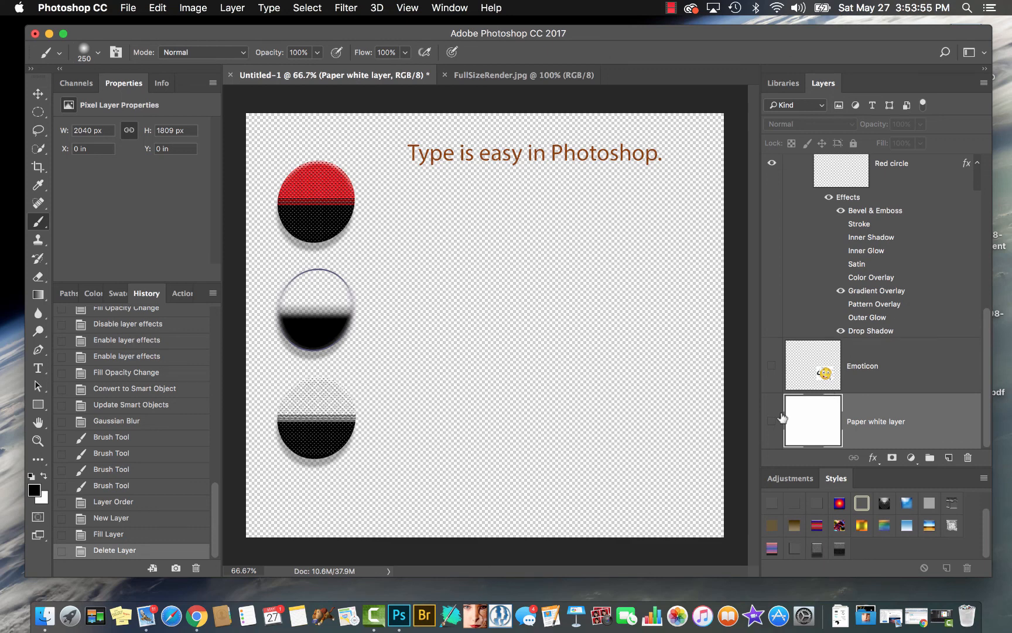
Show the Emoticon layer and merge all visible layers with the "Type is easy in Photoshop." layer selected, keeping the Paper white layer hidden
click(771, 366)
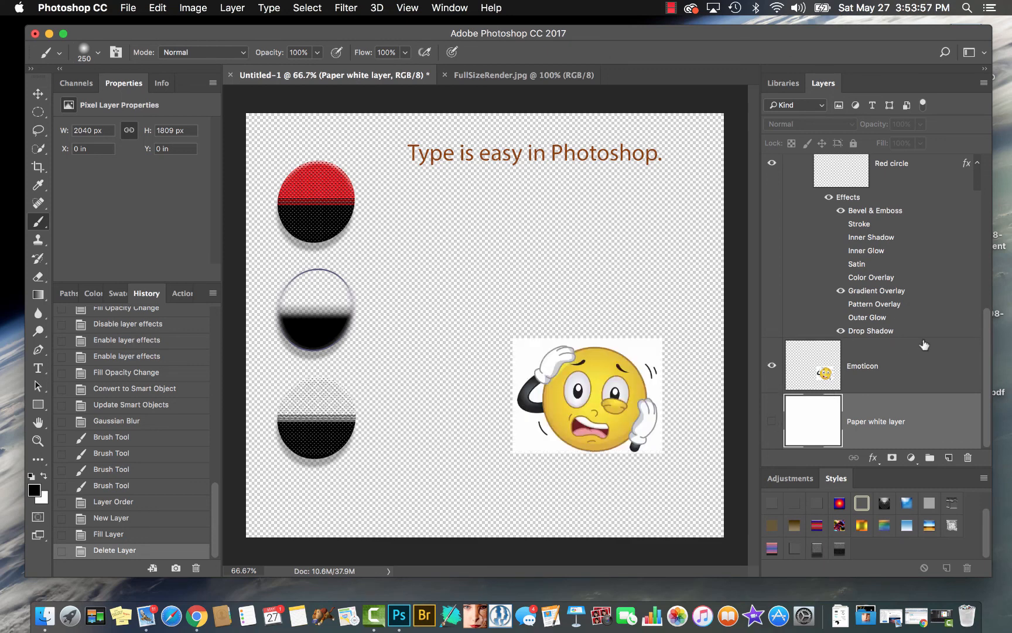
scroll(924, 345, up, 10)
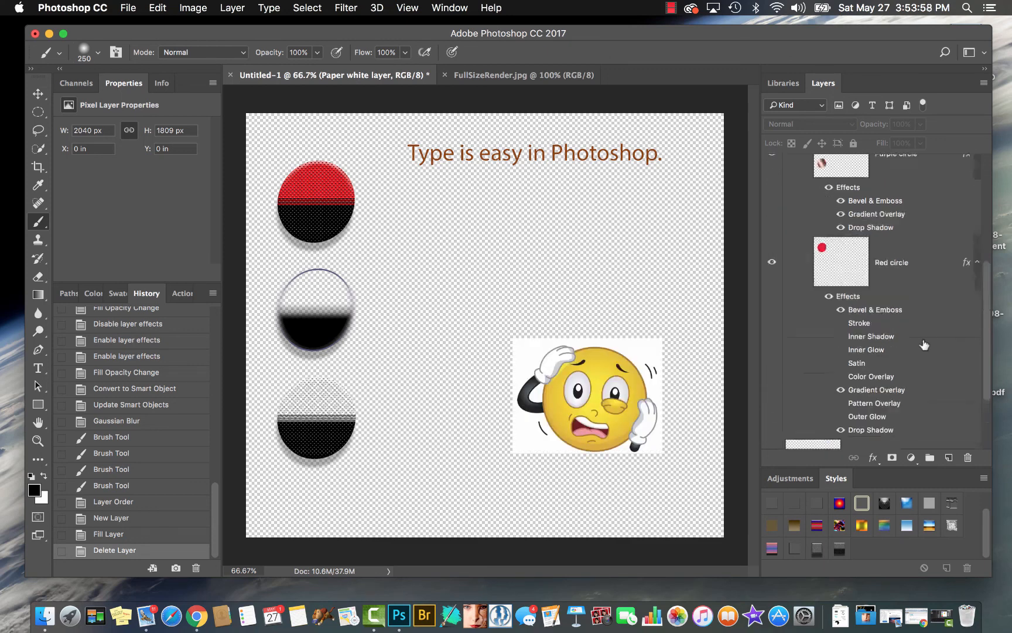
click(984, 85)
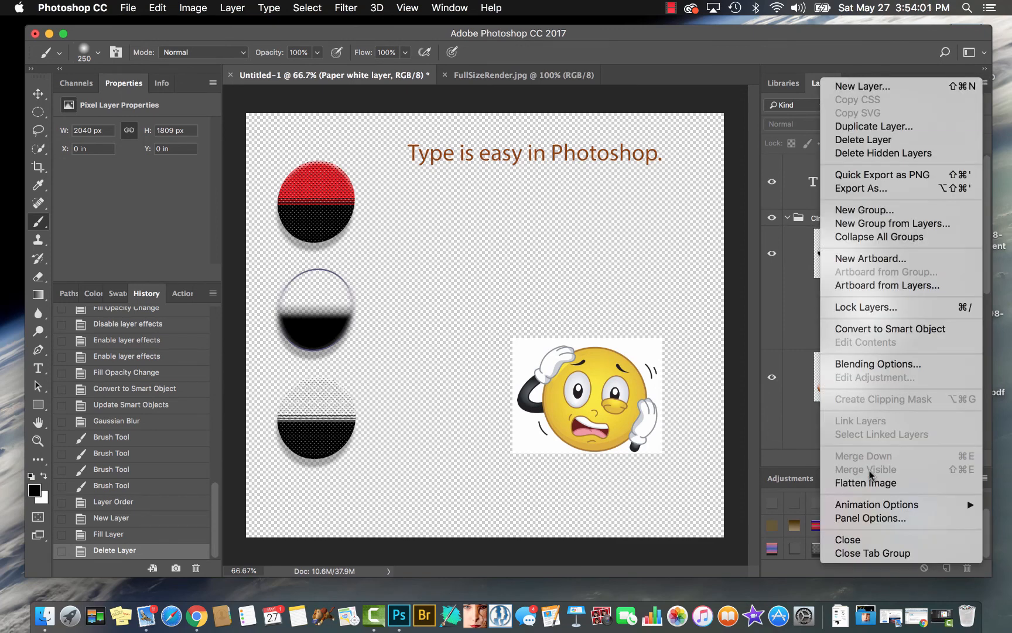
click(800, 327)
click(915, 256)
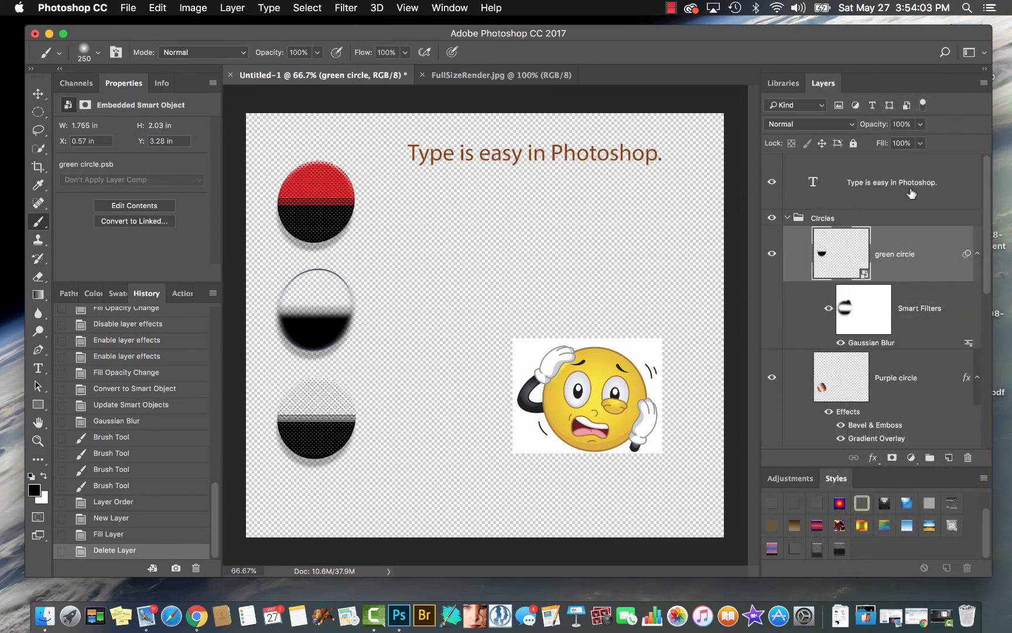
click(912, 191)
click(984, 83)
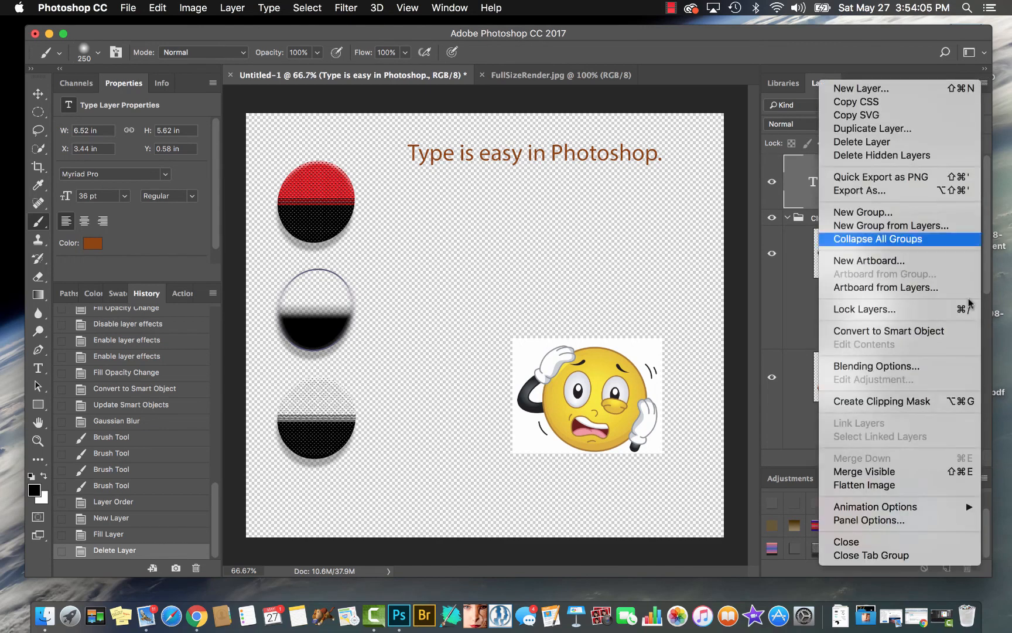
click(937, 472)
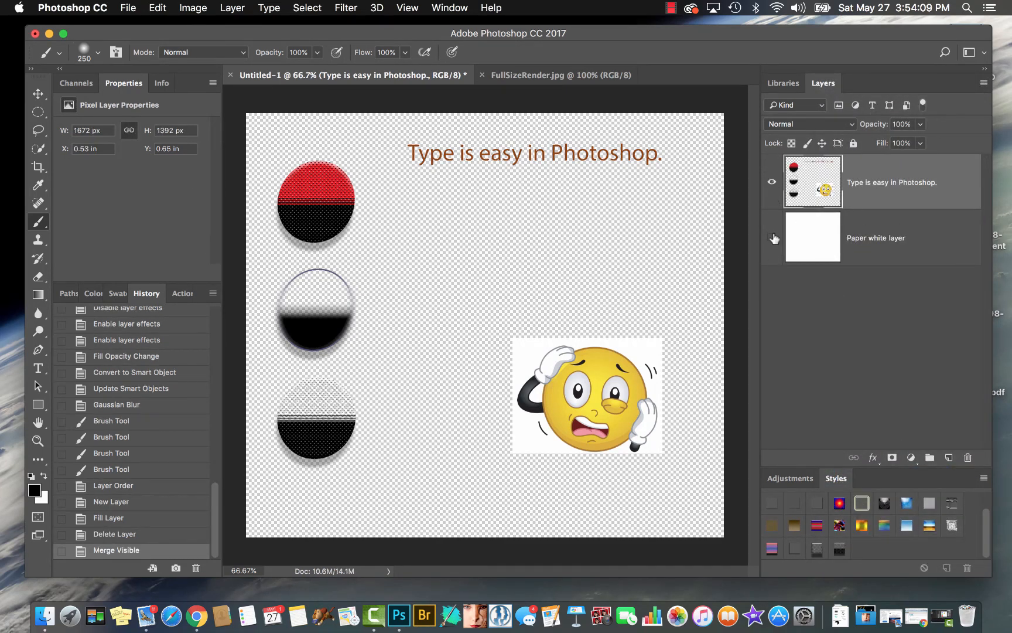
Show the Paper white layer and move the merged layer to about X 0.92 in, Y 0.85 in
click(773, 238)
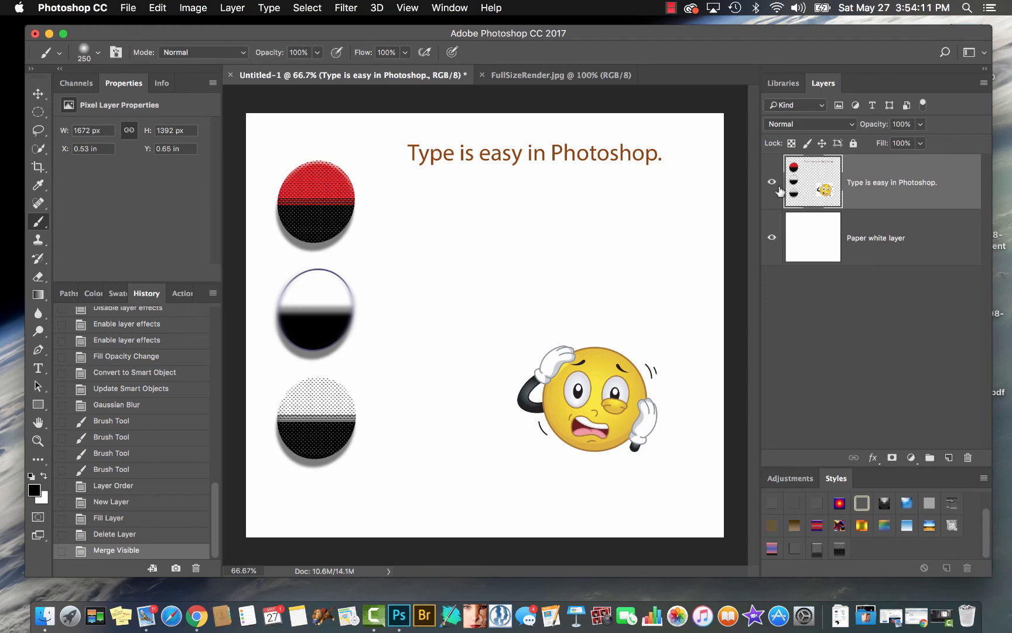
key(v)
drag(368, 234, 388, 242)
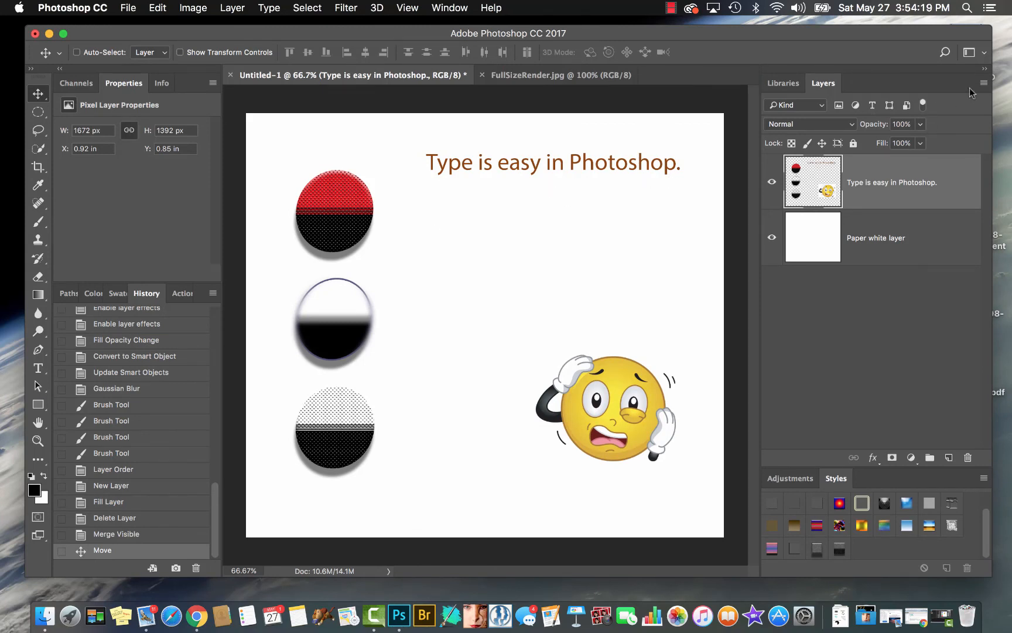
Flatten the image into a single background layer
click(984, 83)
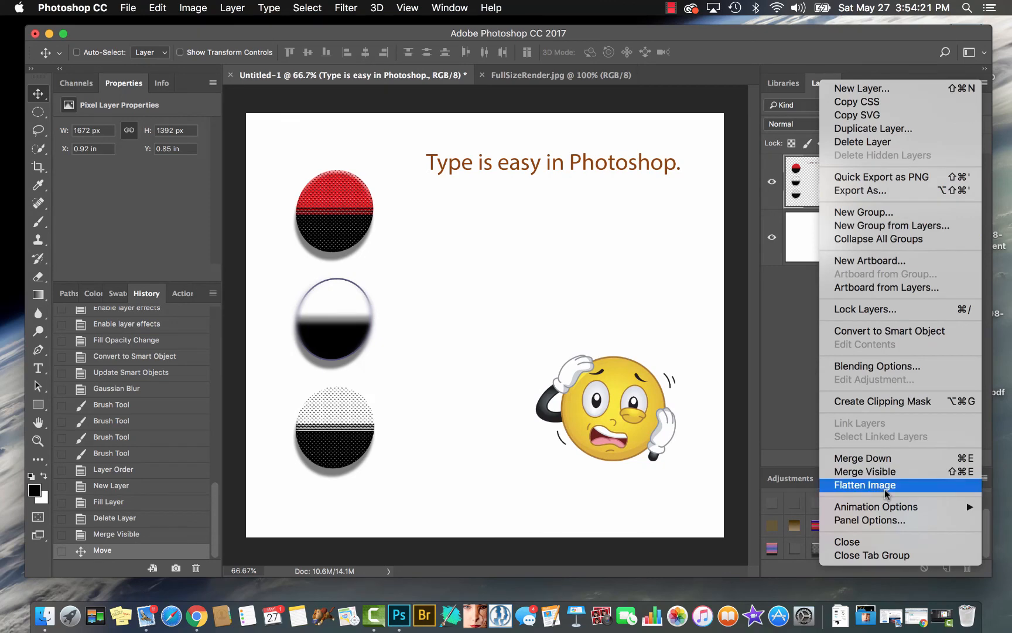
click(865, 485)
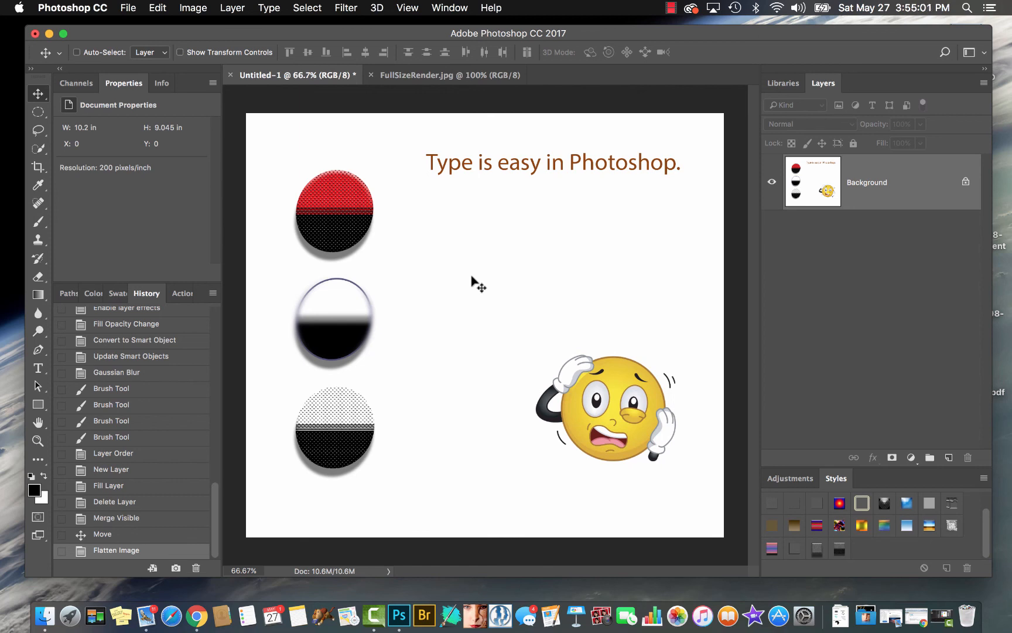
Review the Export As settings for the flattened image and close them without exporting
click(228, 9)
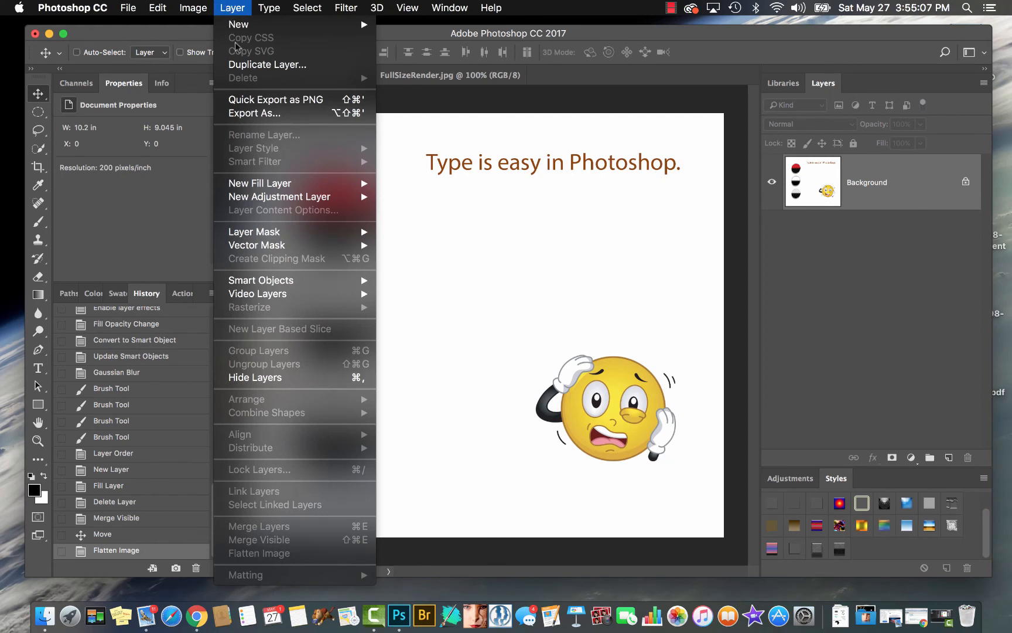
click(255, 114)
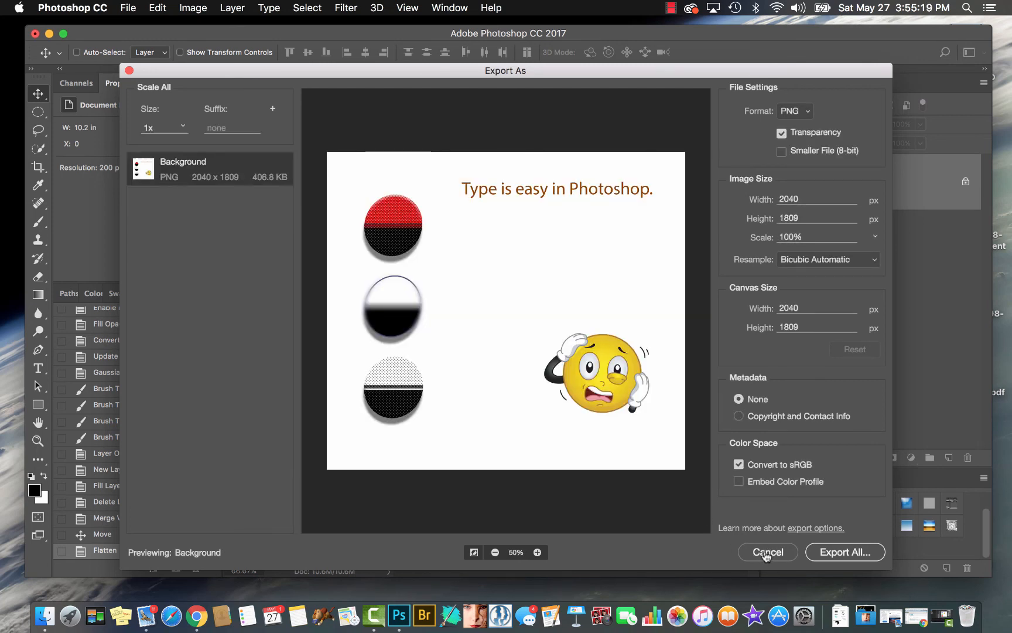
click(767, 552)
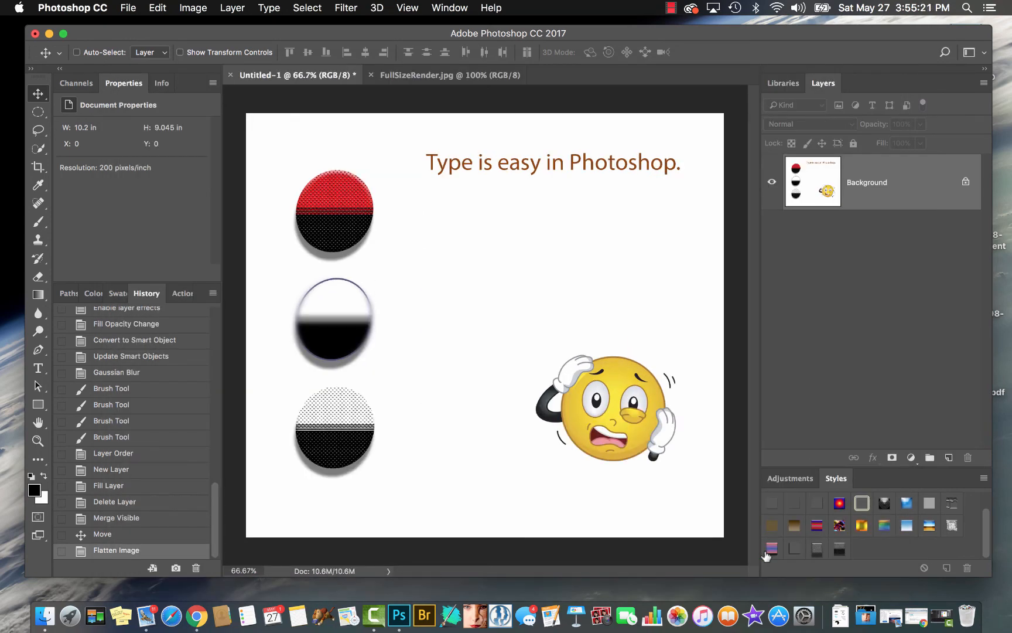
Revert the document to the New Layer history state and duplicate the Emoticon layer
click(113, 469)
click(826, 380)
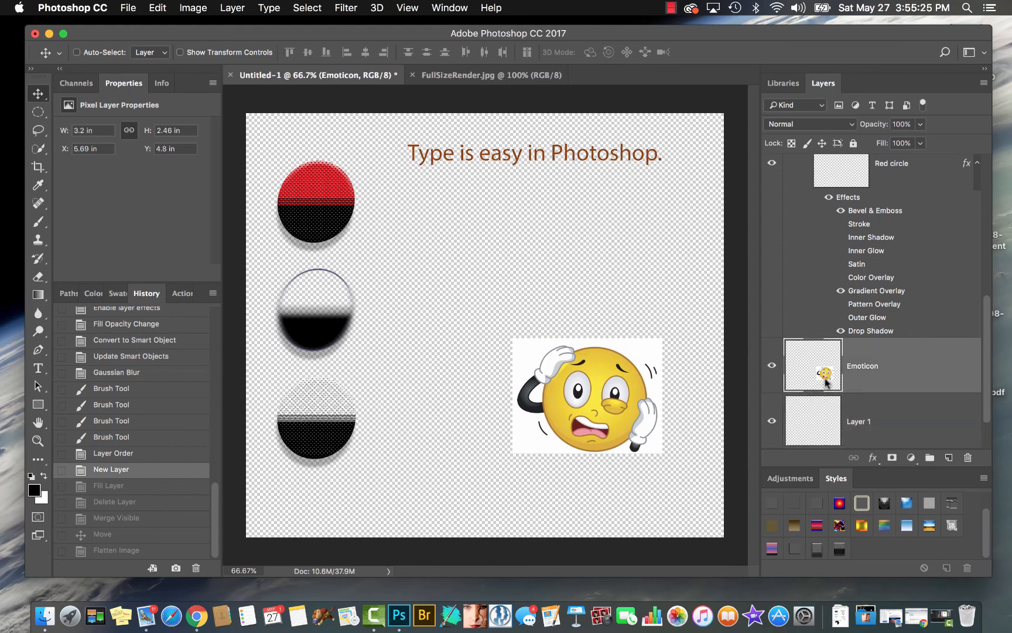
click(234, 7)
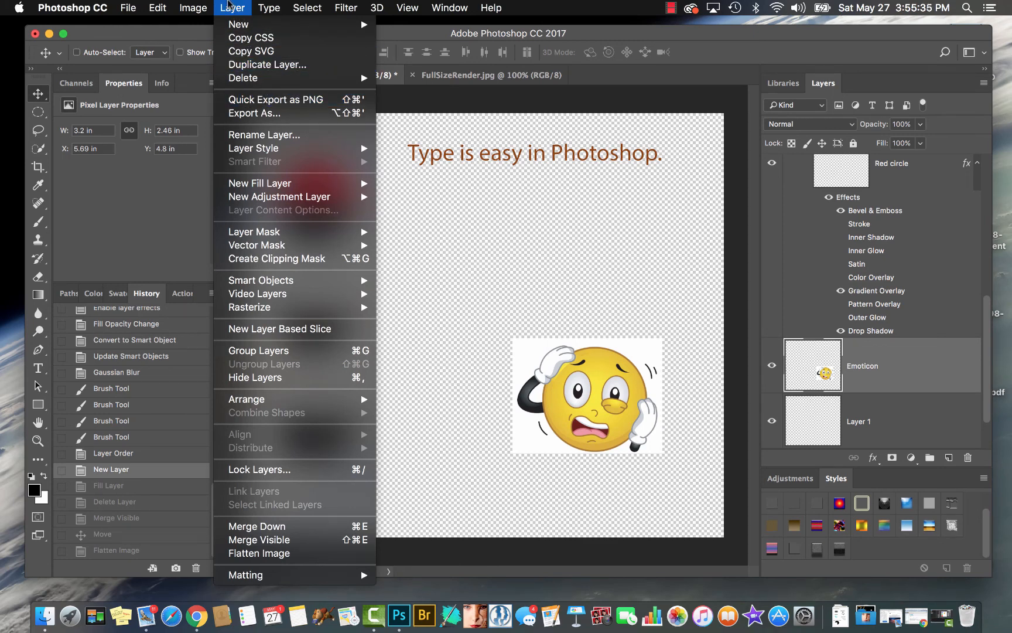
click(229, 7)
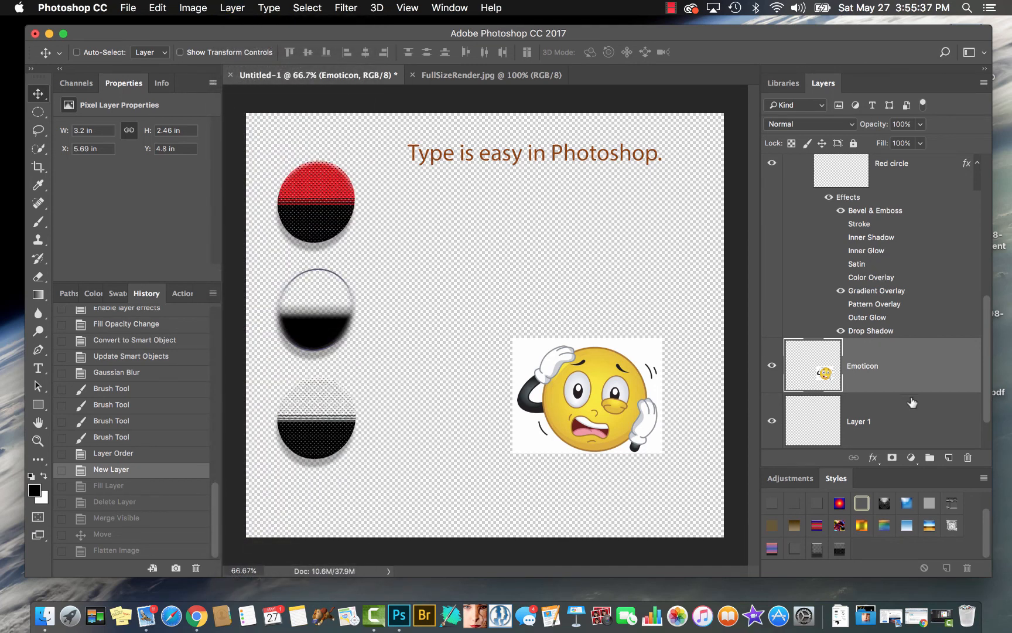
key(super)
key(super+j)
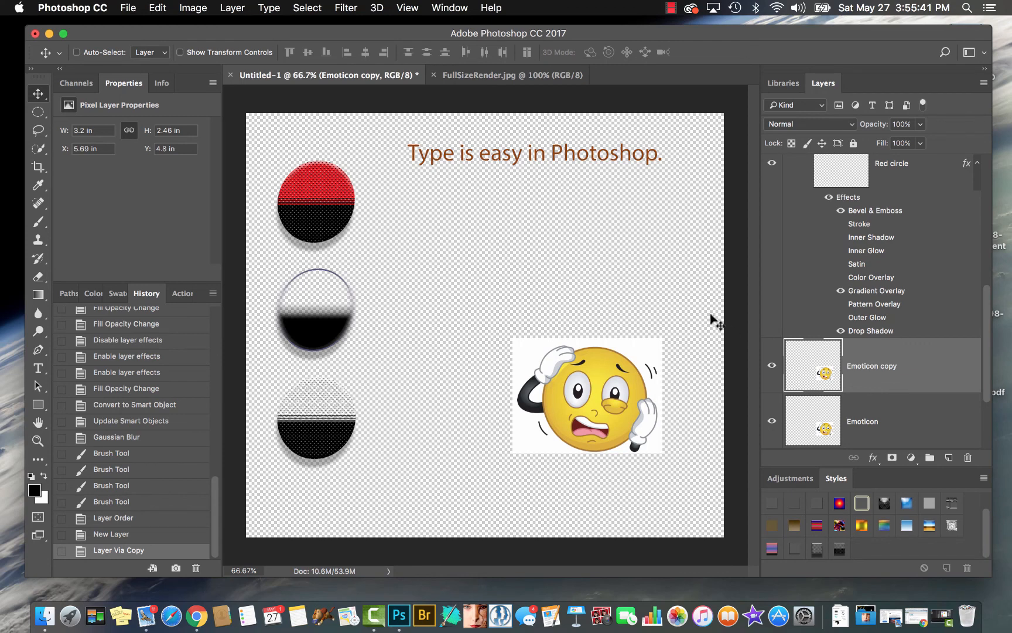
Select an ellipse about 0.84 × 0.89 in over the right-hand eye on the Emoticon copy layer and copy it to a new layer
key(m)
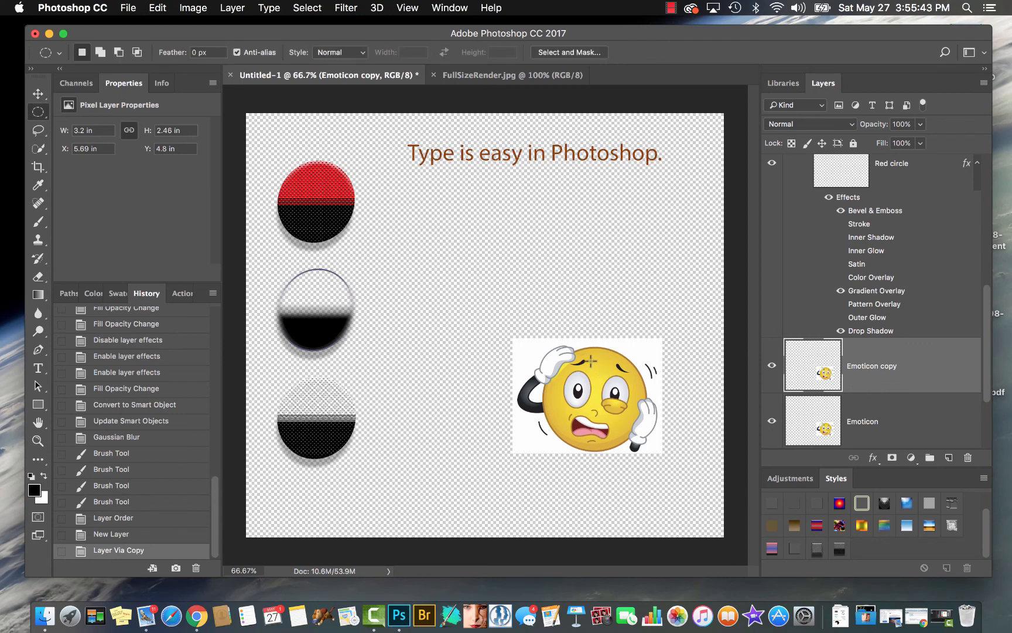
drag(591, 360, 627, 408)
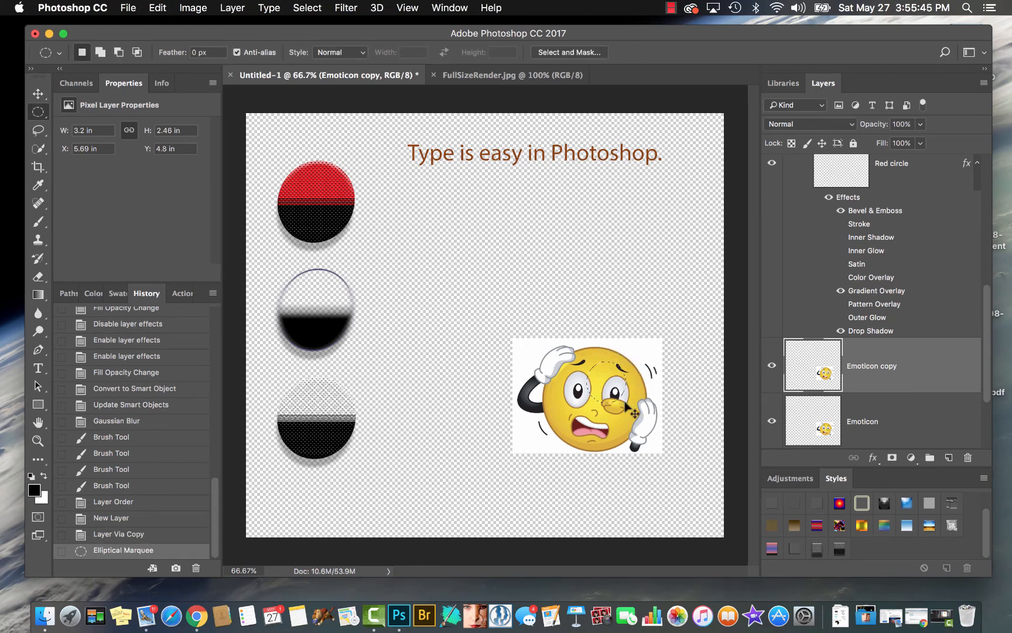
key(super+j)
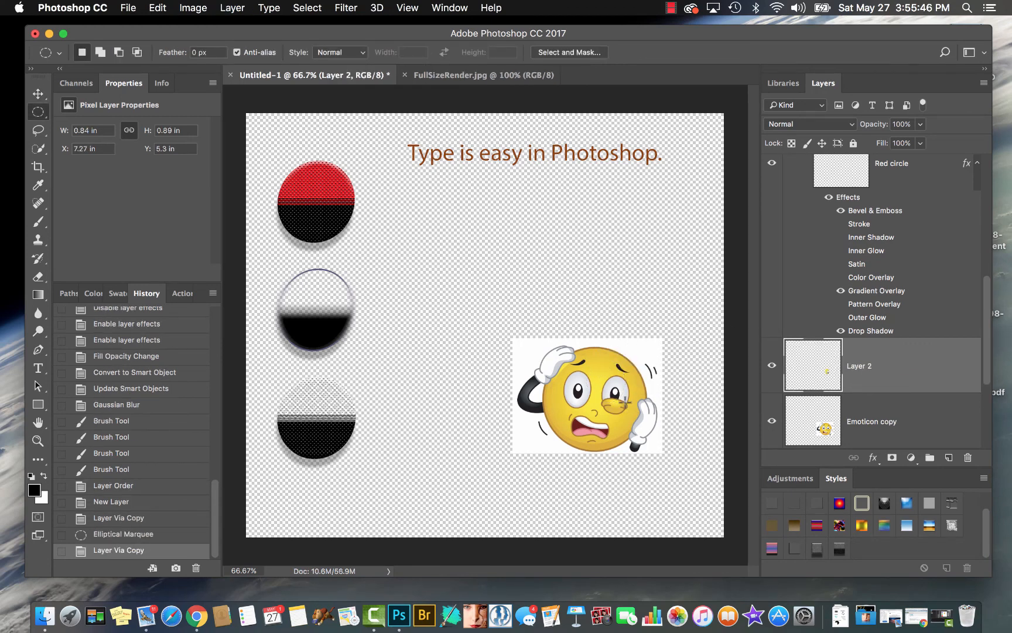
Show only Layer 2 to inspect the copied eye area, and restore the visibility of the other layers
alt+click(772, 367)
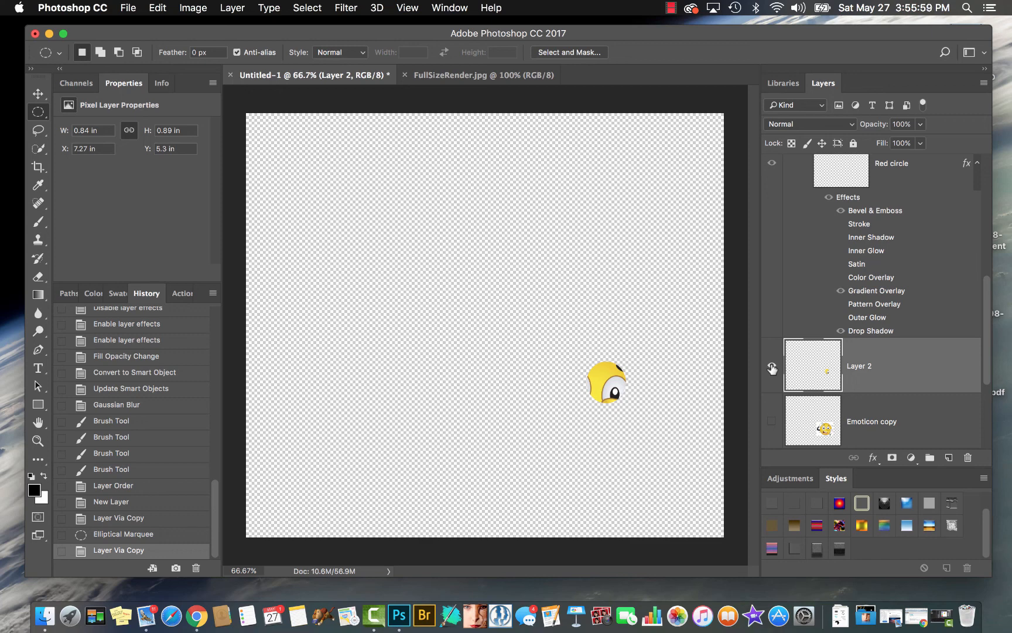
alt+click(772, 368)
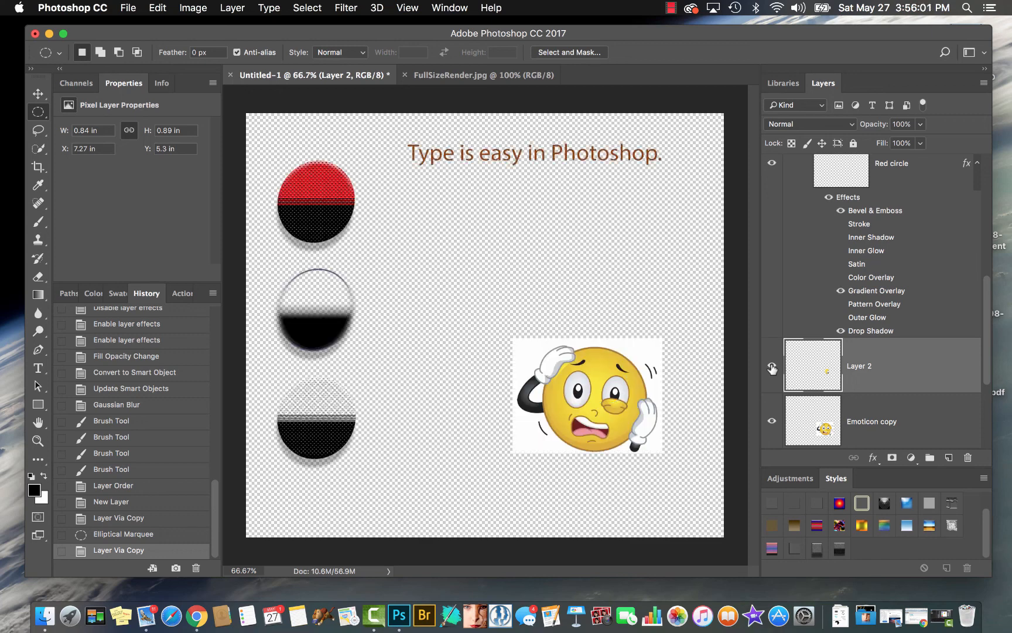
scroll(835, 297, down, 3)
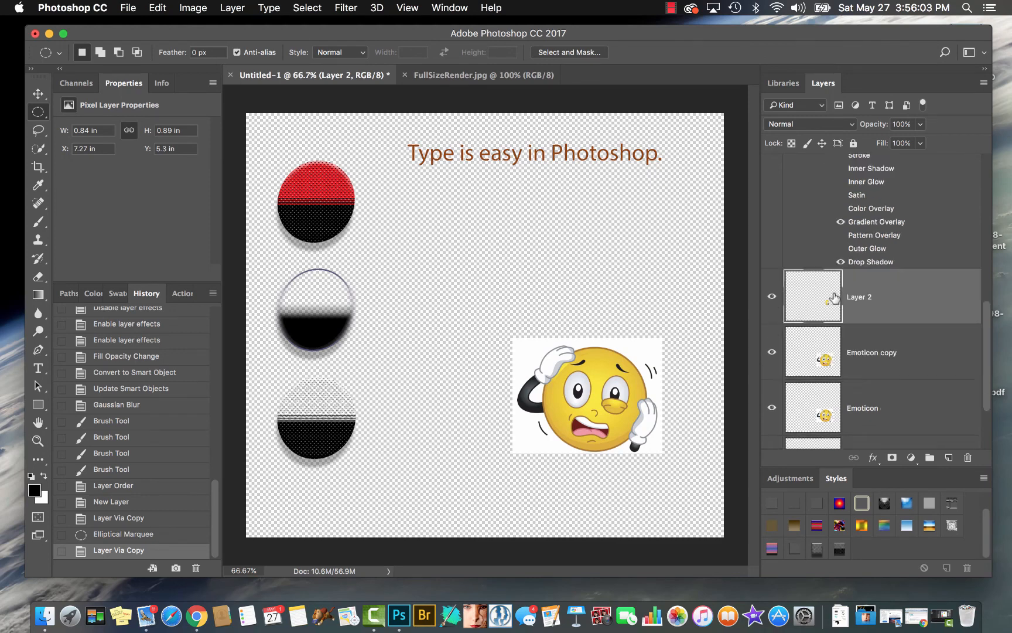